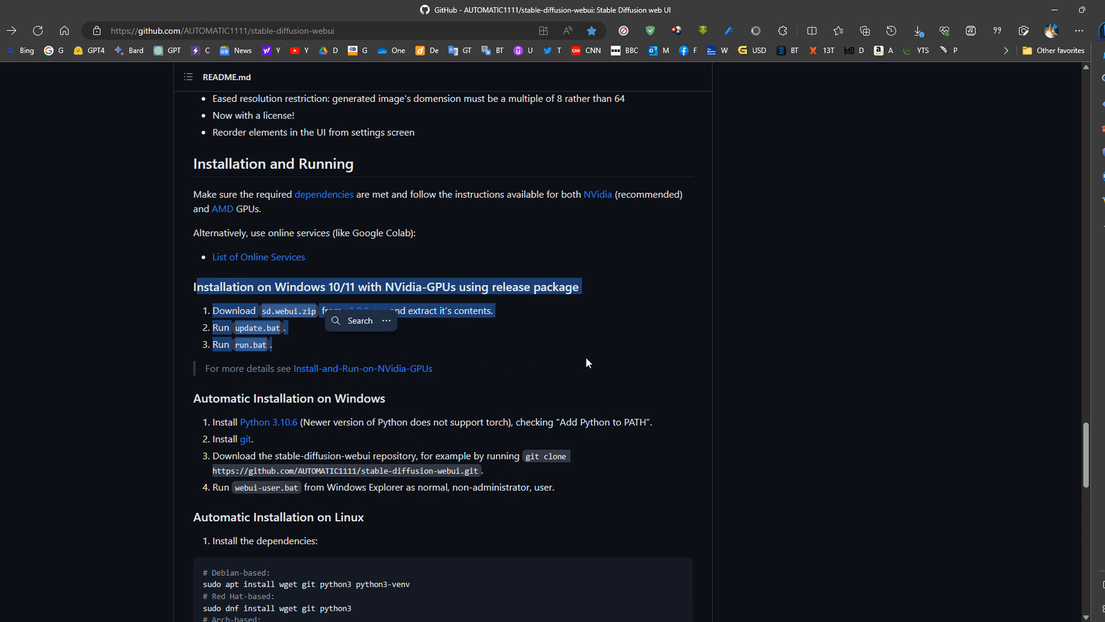
- Download sd.webui.zip from the v1.0.0-pre release page to drive E and extract the archive there
click(668, 334)
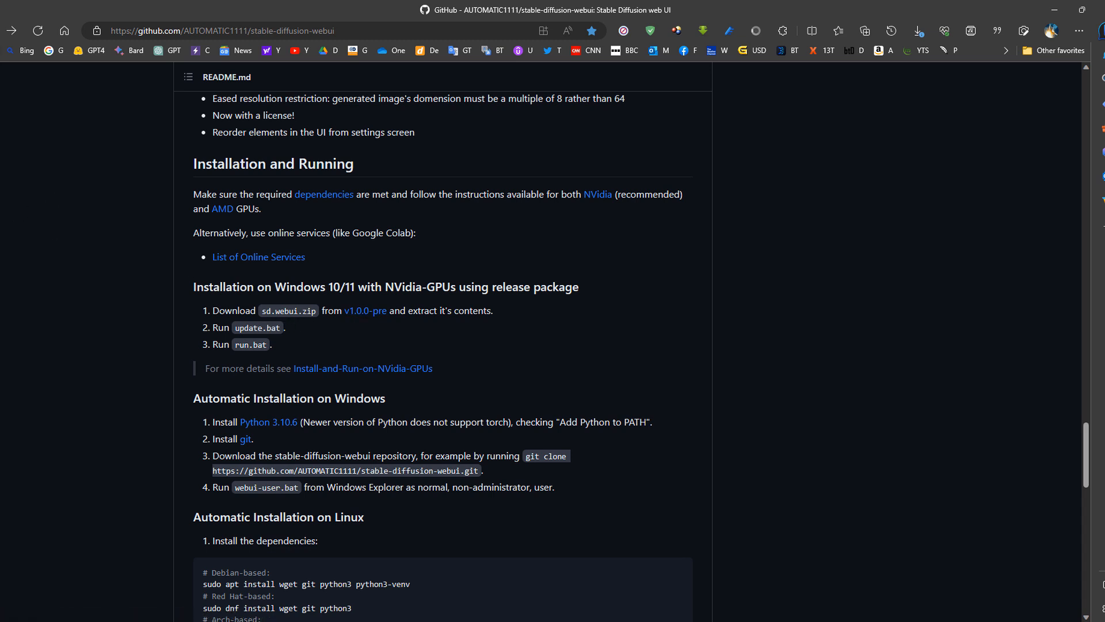
key(ctrl+Tab)
click(244, 438)
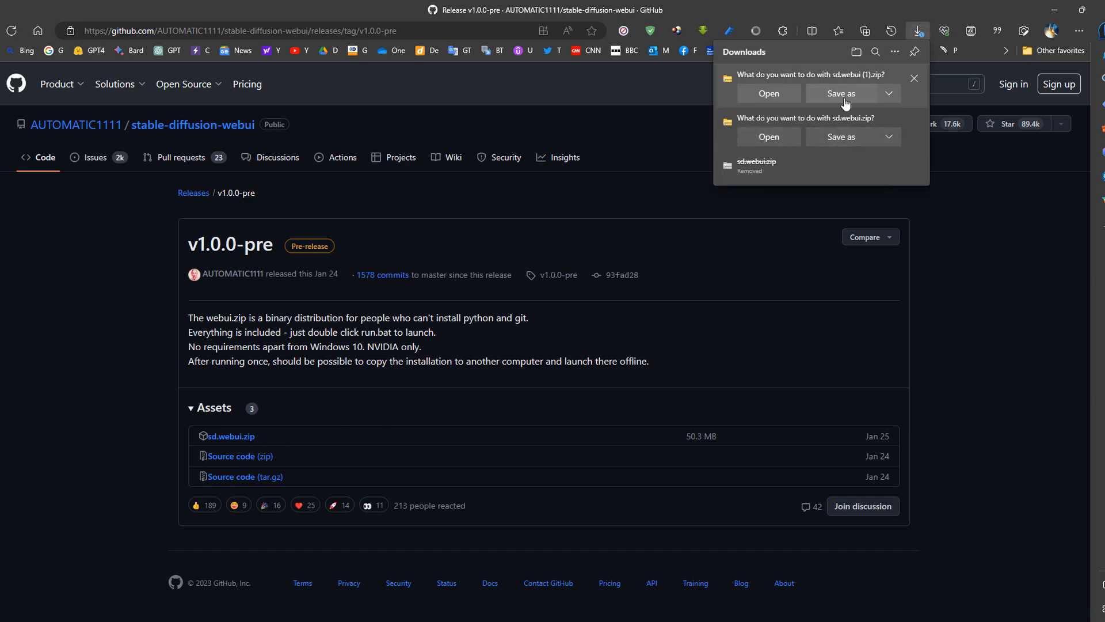
click(846, 96)
click(1008, 598)
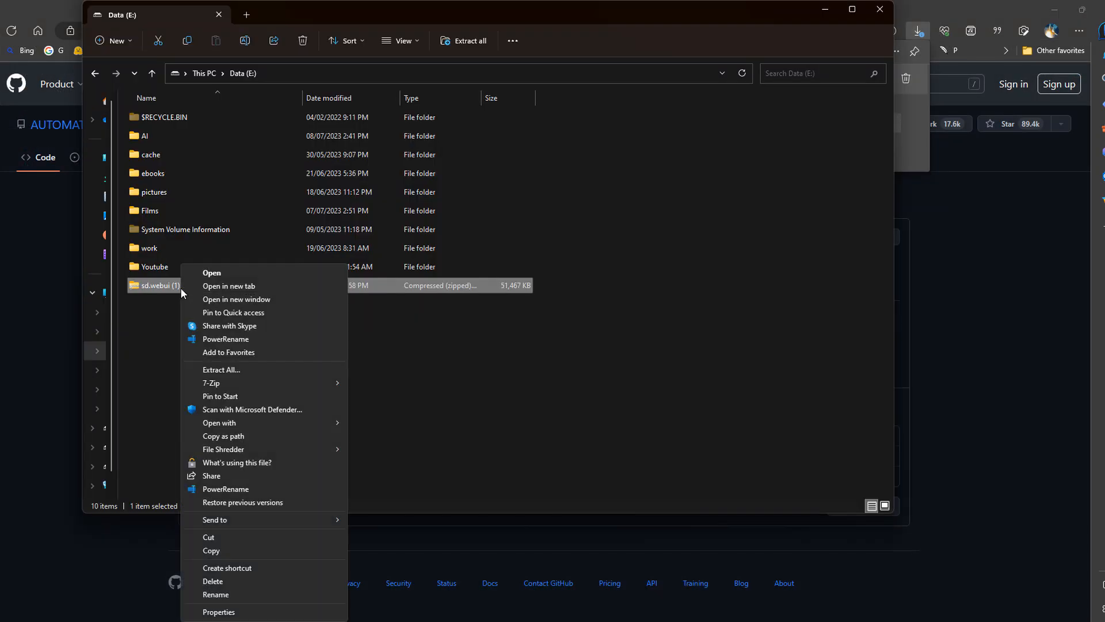
click(266, 369)
click(673, 436)
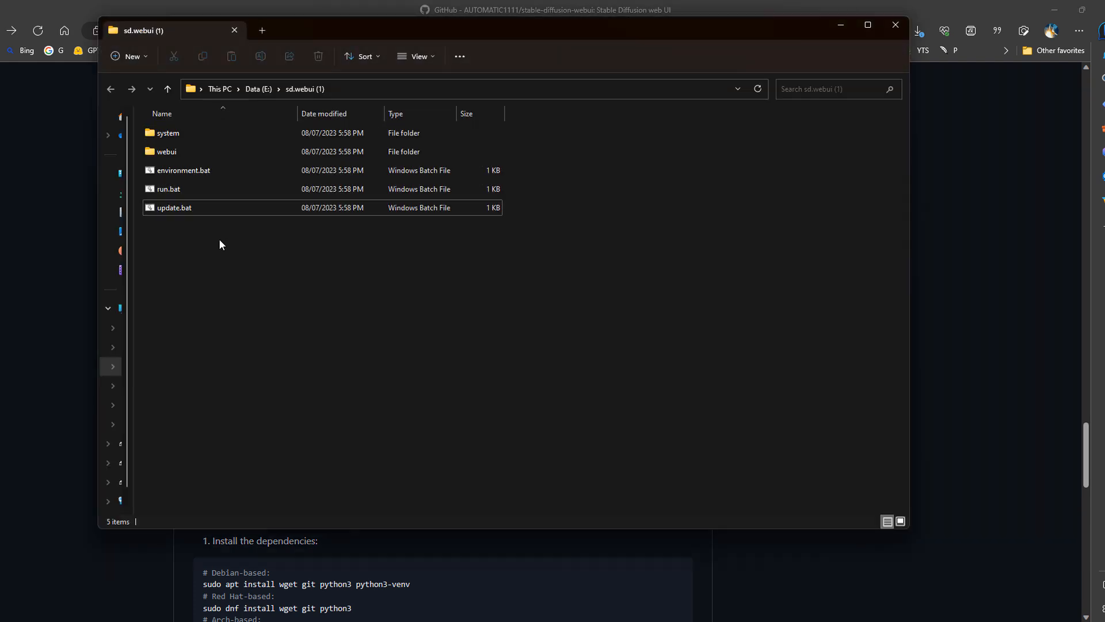
- Run update.bat as administrator, allow it past the SmartScreen block, and dismiss its console once the update ends
right_click(169, 210)
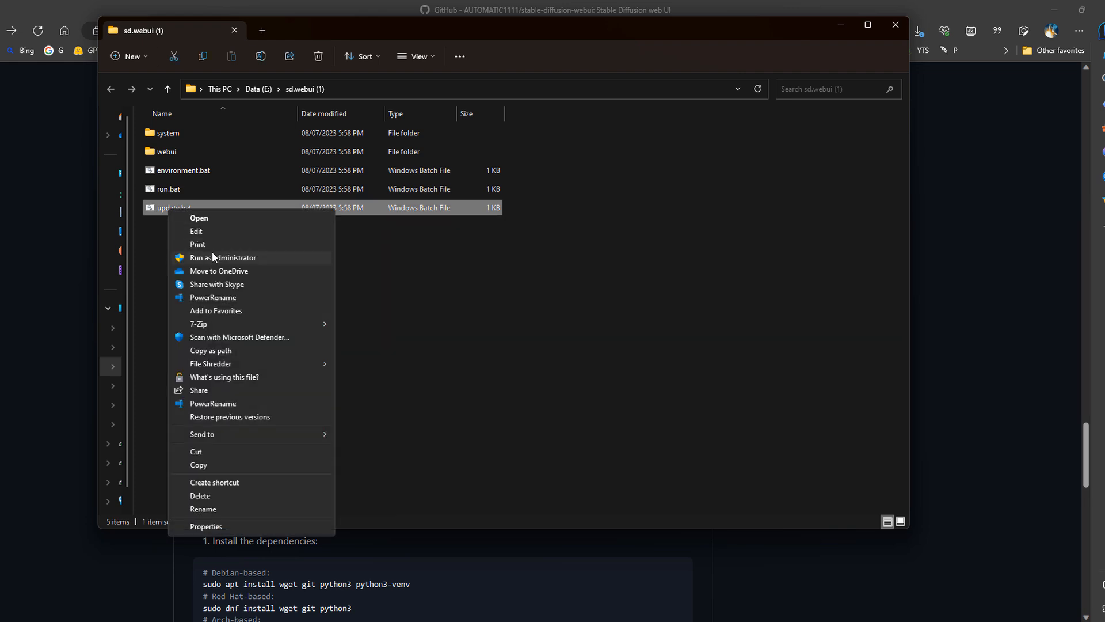
click(230, 256)
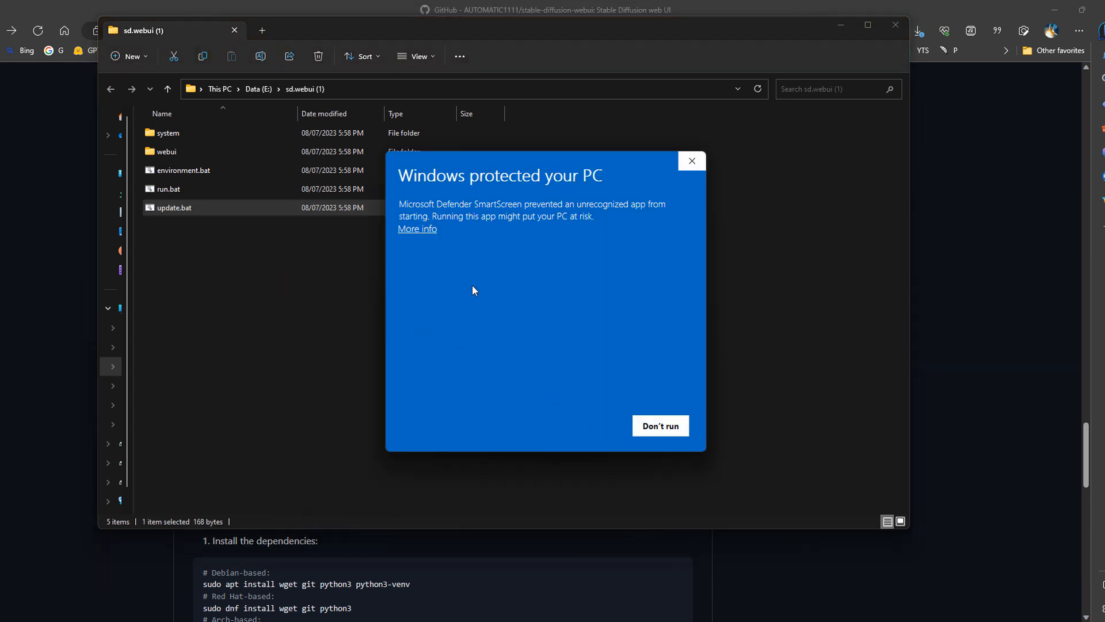
click(417, 229)
click(583, 425)
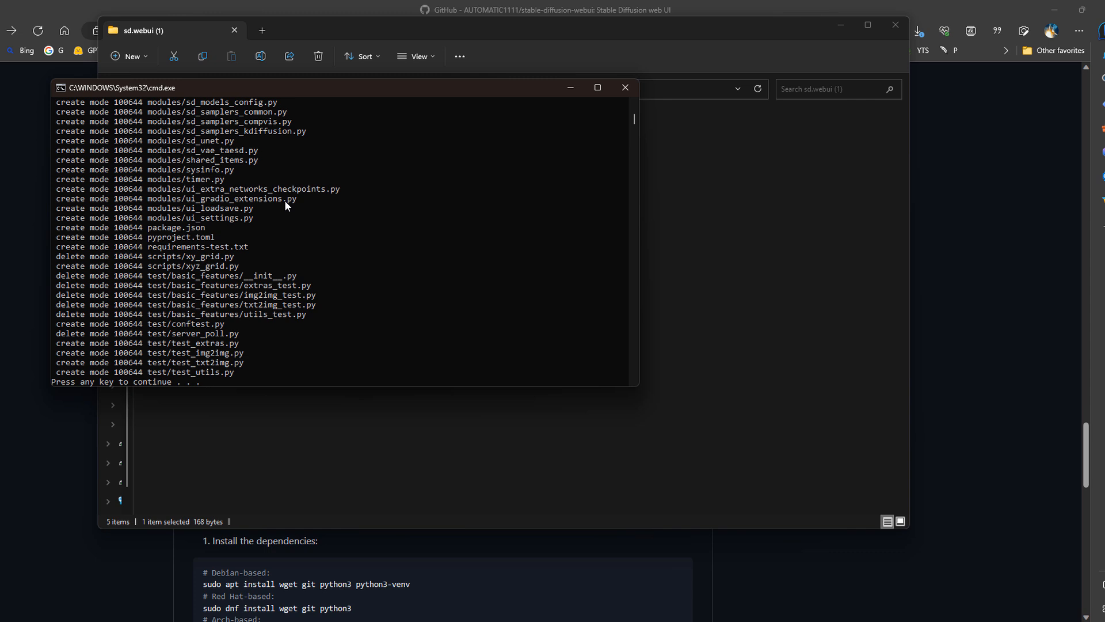
key(Return)
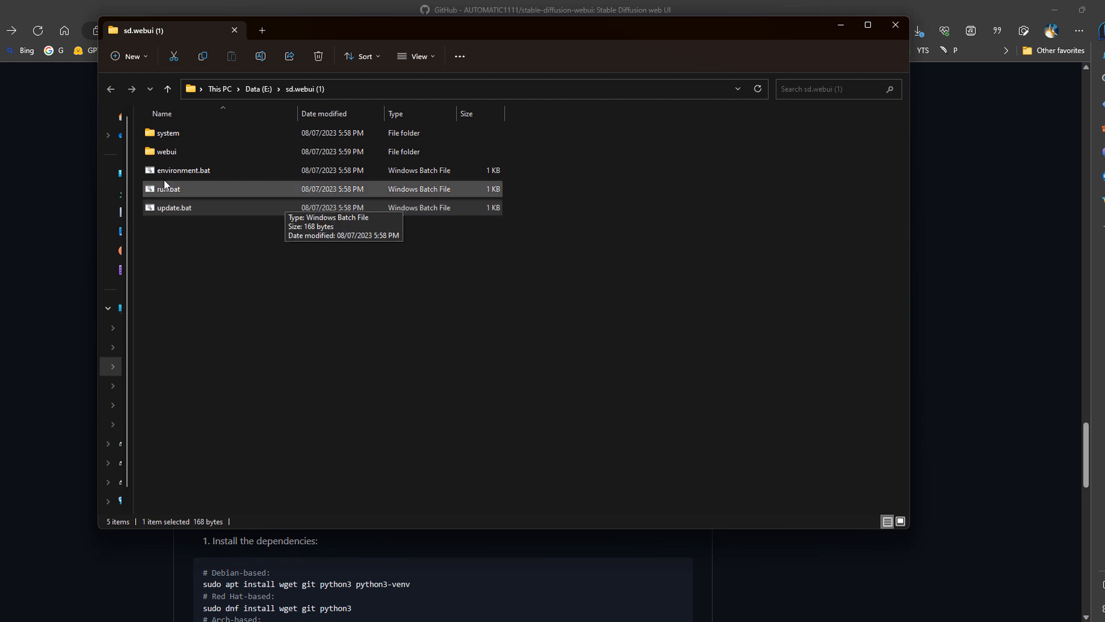
- Look into the webui folder, return to the extracted folder, and launch run.bat
double_click(187, 151)
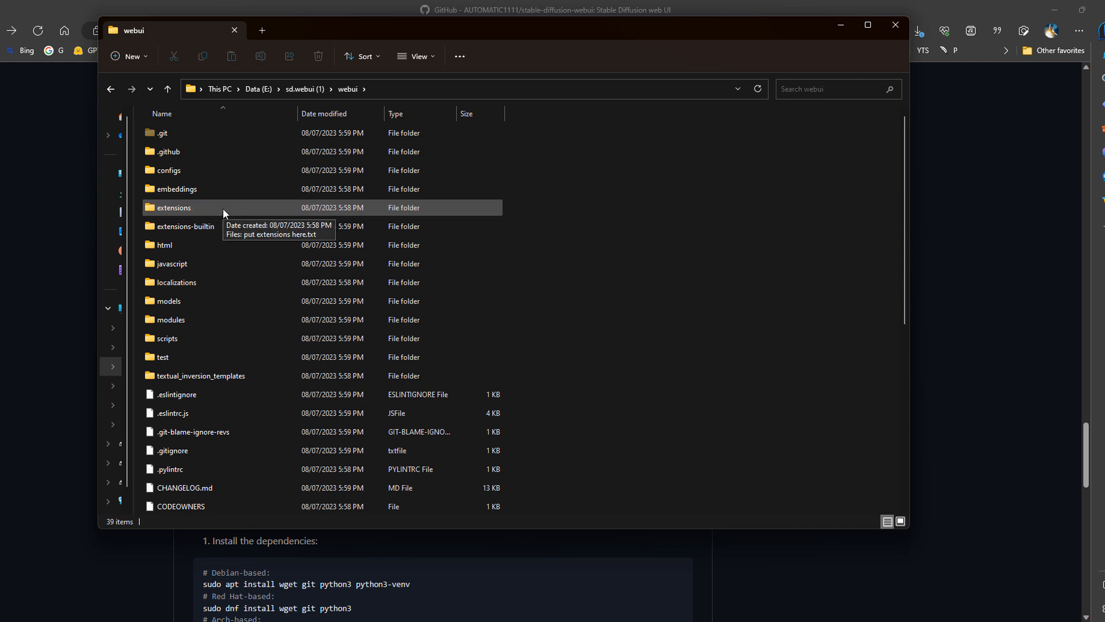
click(305, 89)
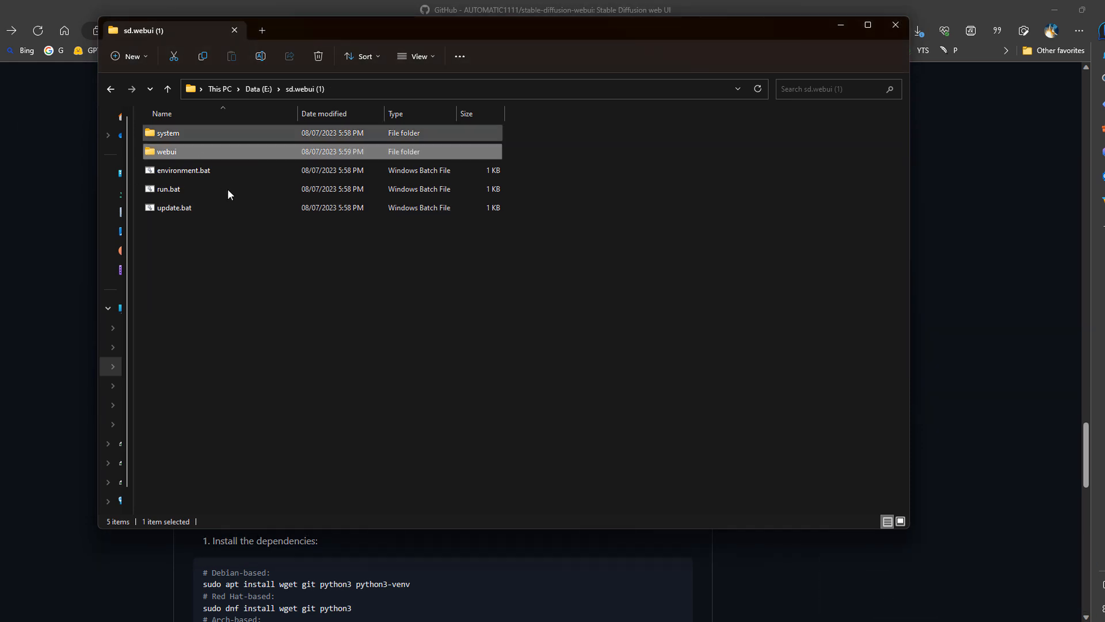
double_click(181, 193)
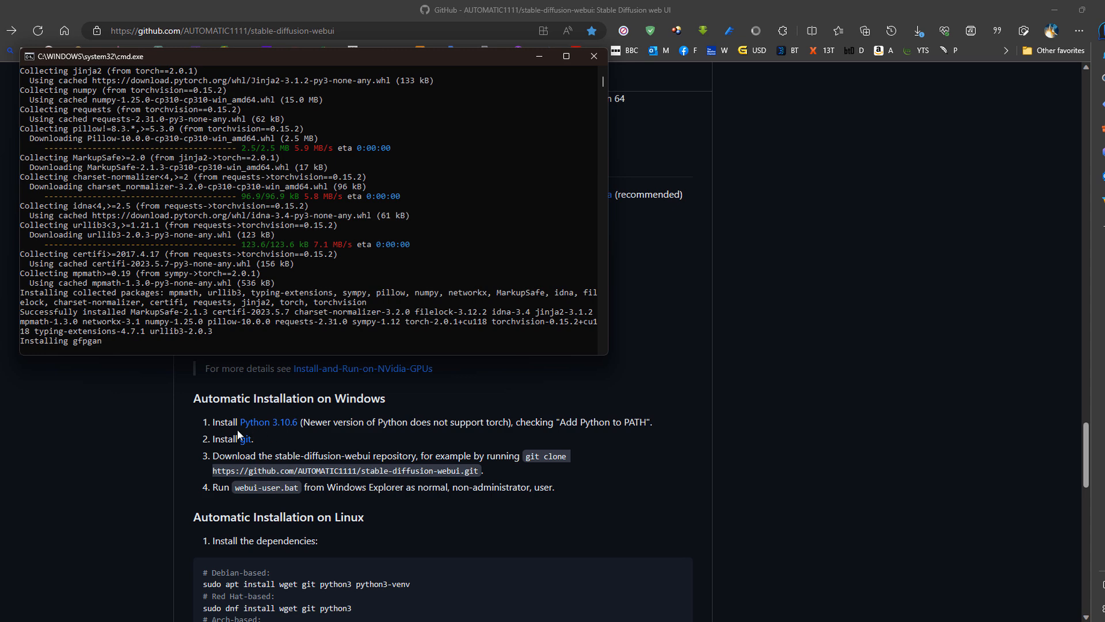
- Review the Automatic Installation on Windows instructions in the README, including the Python version note
drag(194, 401, 577, 488)
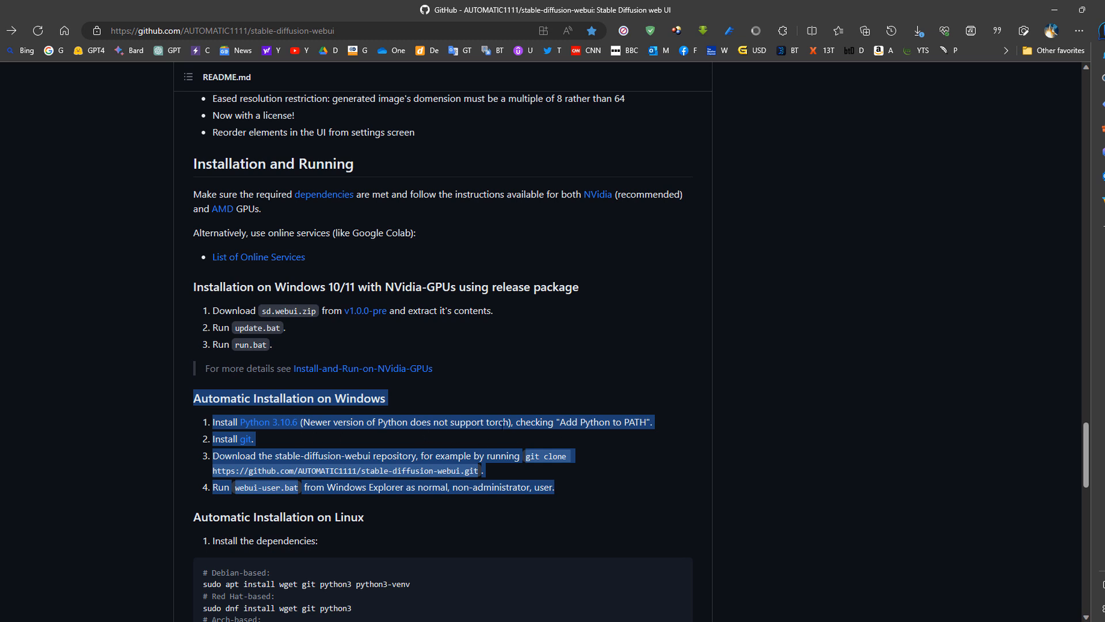
double_click(495, 422)
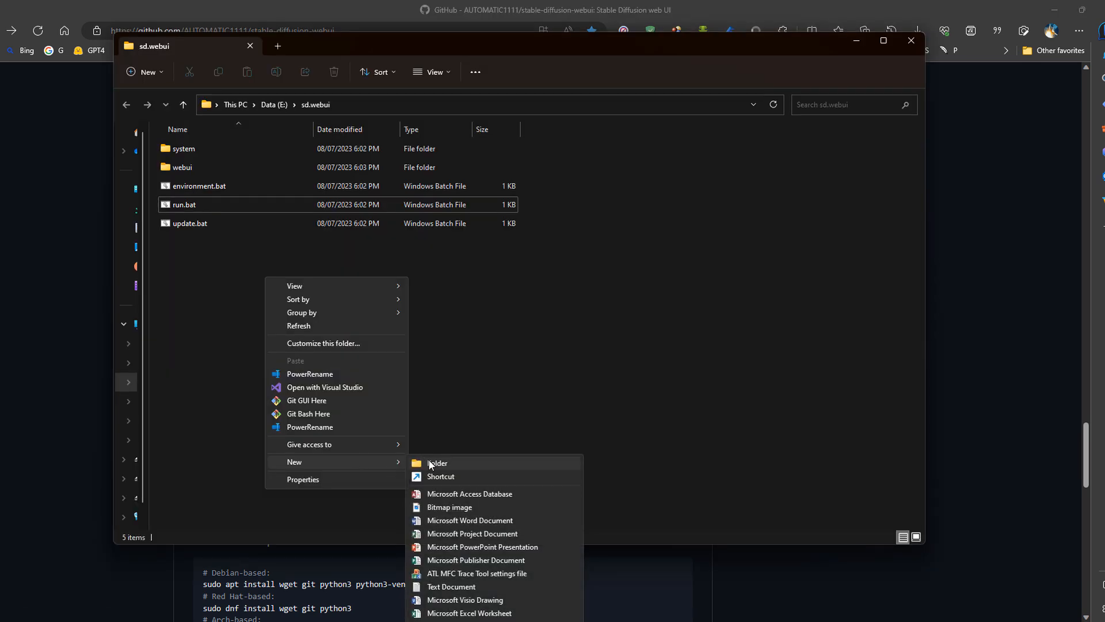
- Create a new folder named temp inside E:\sd.webui and open it
click(429, 463)
text(temp)
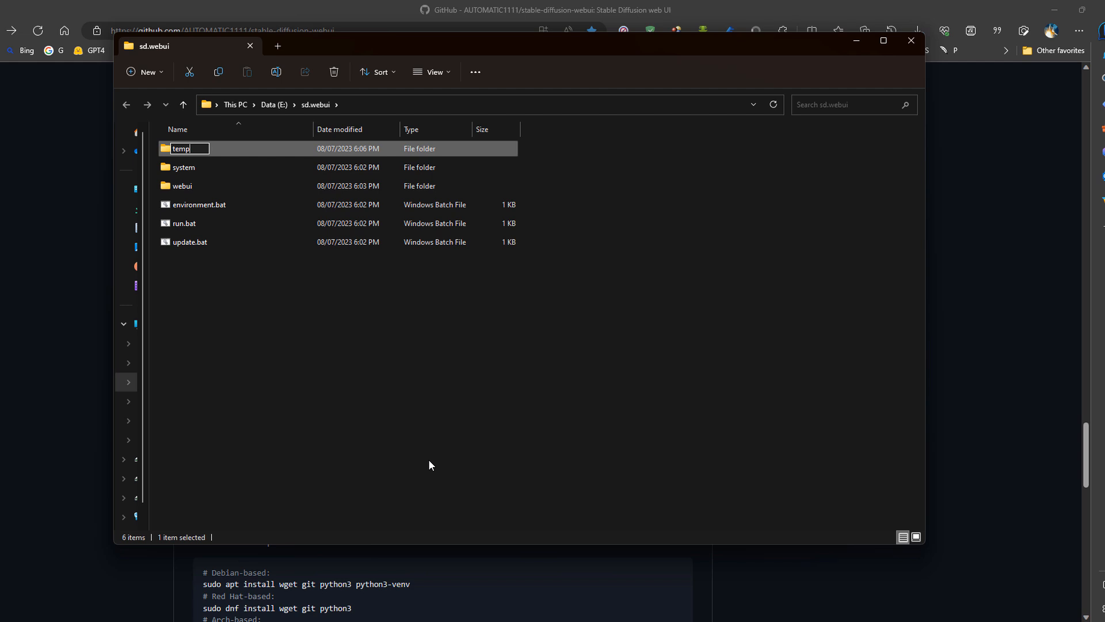
key(Return)
key(Return)
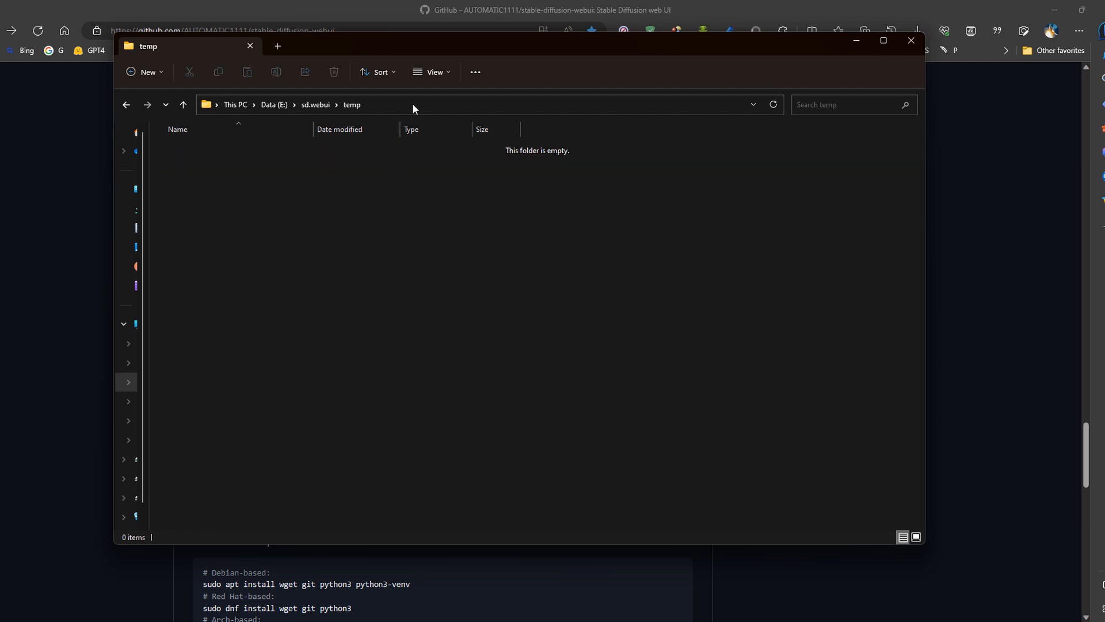
click(436, 101)
text(cmd)
key(Return)
text(git clone https://github.com/AUTOMATIC1111/stable-diffusion-webui.git)
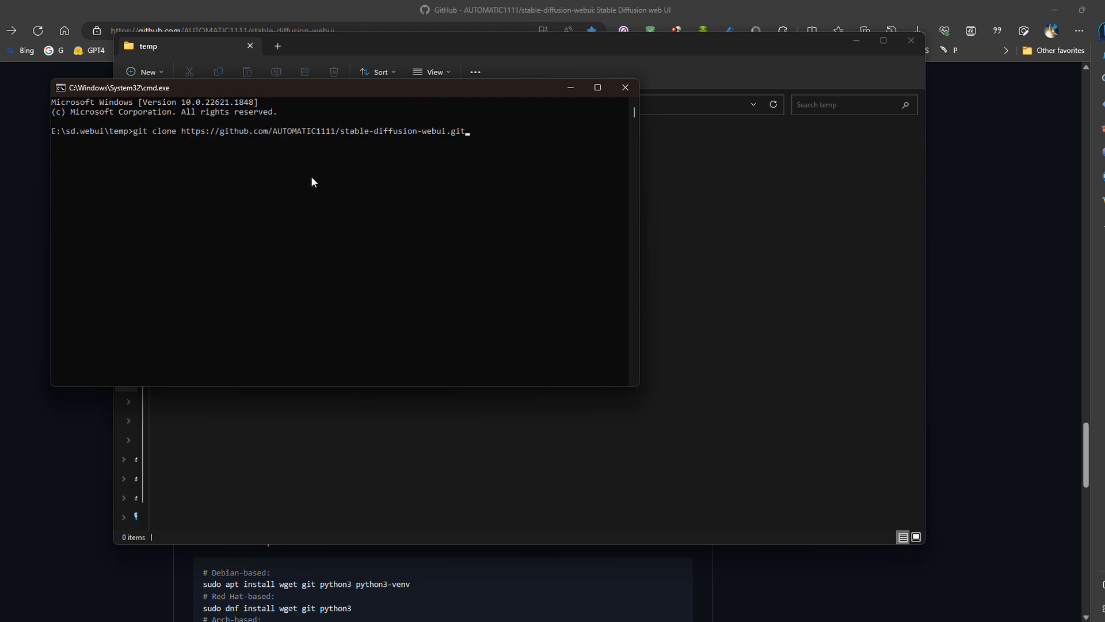
click(626, 94)
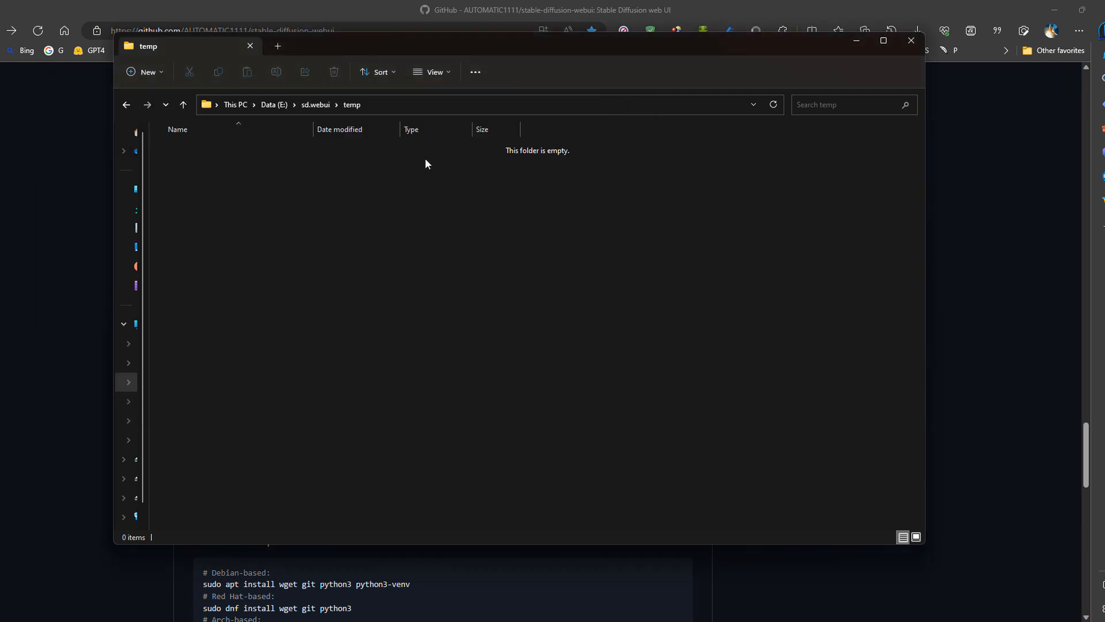
- Return to the README and highlight webui-user.bat in the last step of the Windows instructions
click(938, 291)
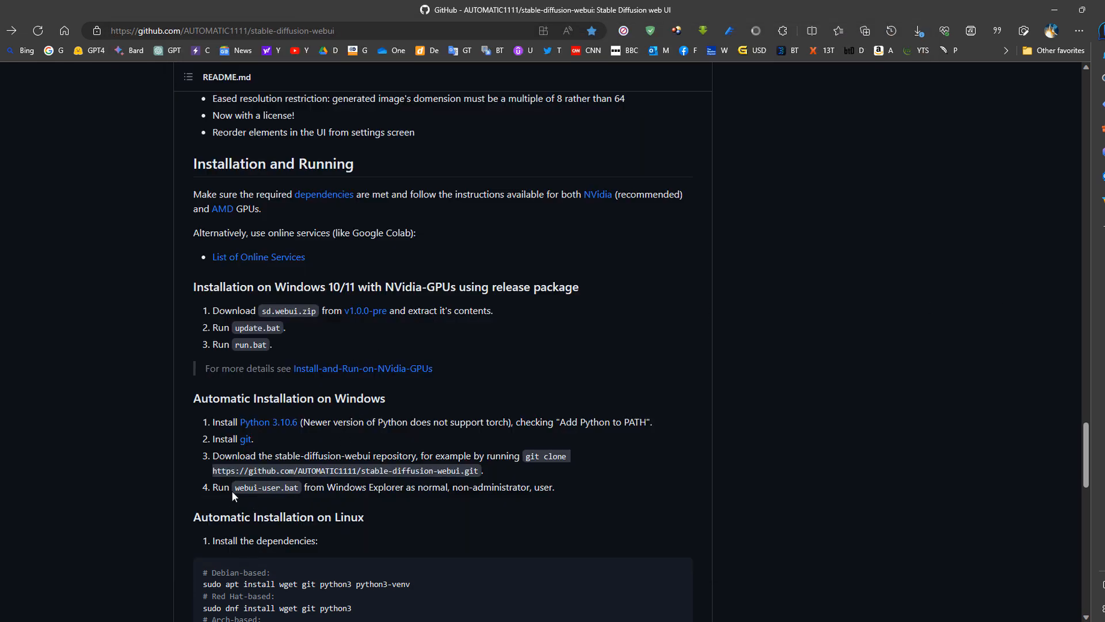
drag(234, 489, 345, 489)
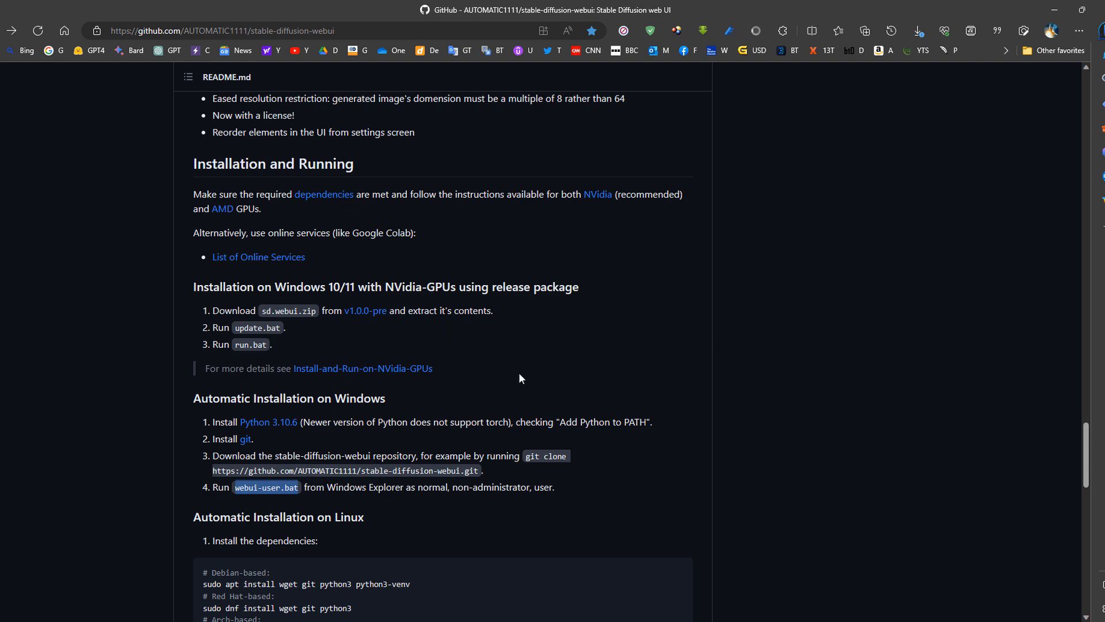
- Open webui-user.bat from the webui folder for editing and set COMMANDLINE_ARGS to --xformers --autolaunch --update-check
key(alt+Tab)
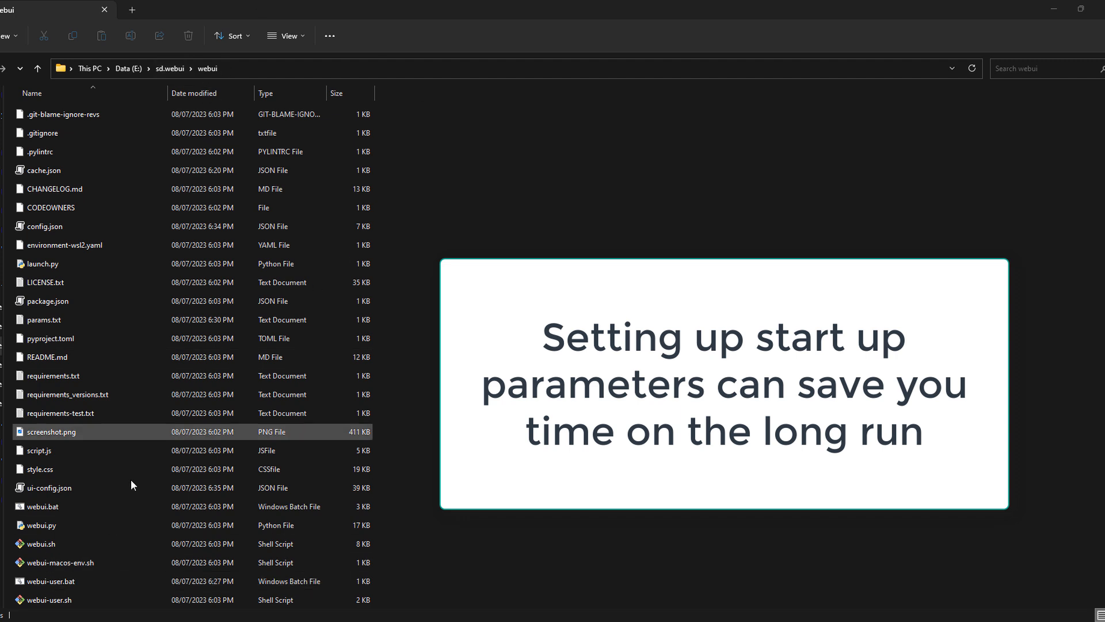
click(55, 582)
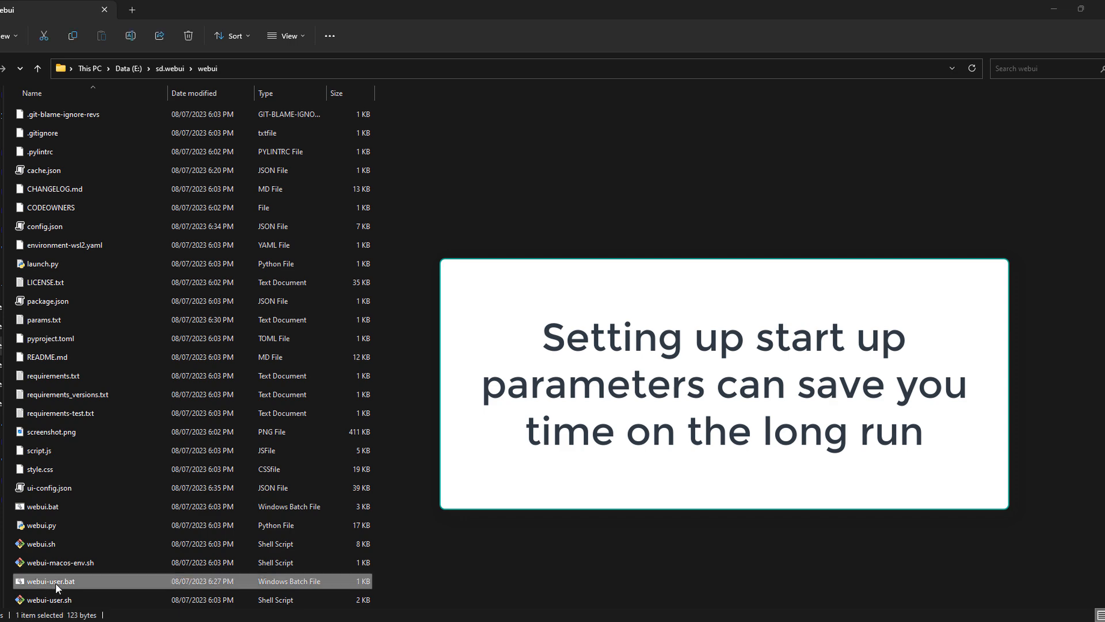
right_click(55, 582)
click(94, 277)
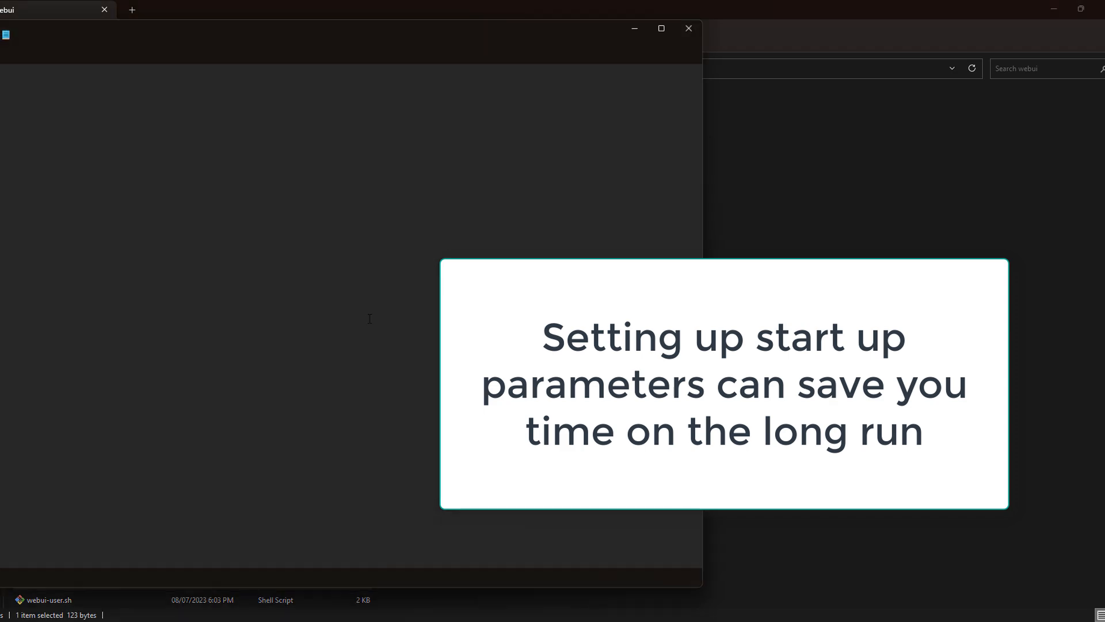
drag(104, 130, 366, 125)
key(ctrl+c)
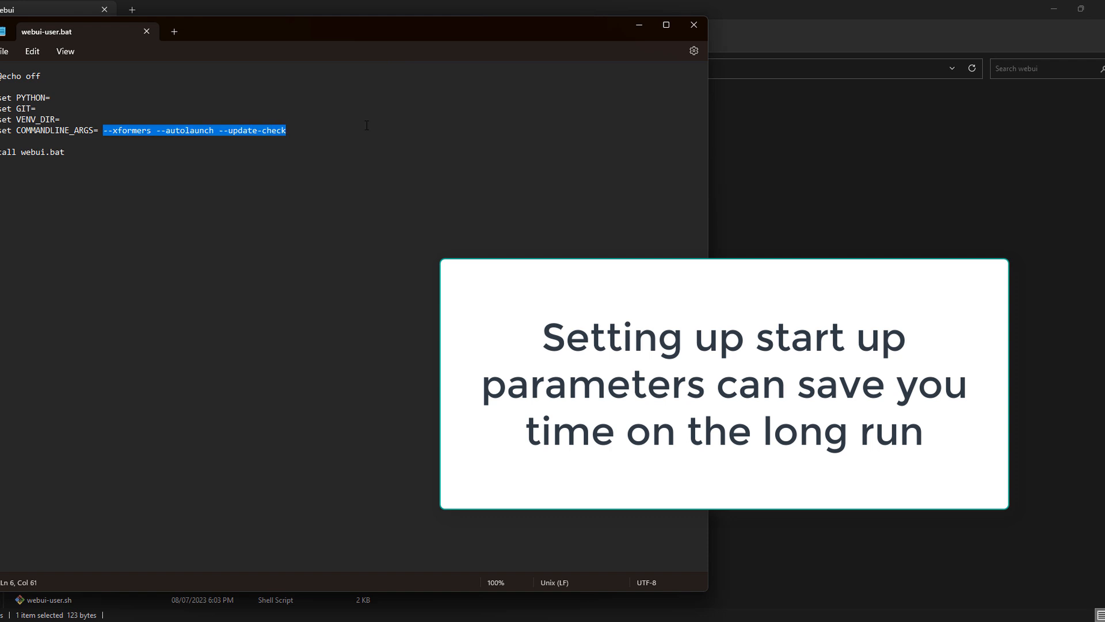
key(BackSpace)
key(ctrl+v)
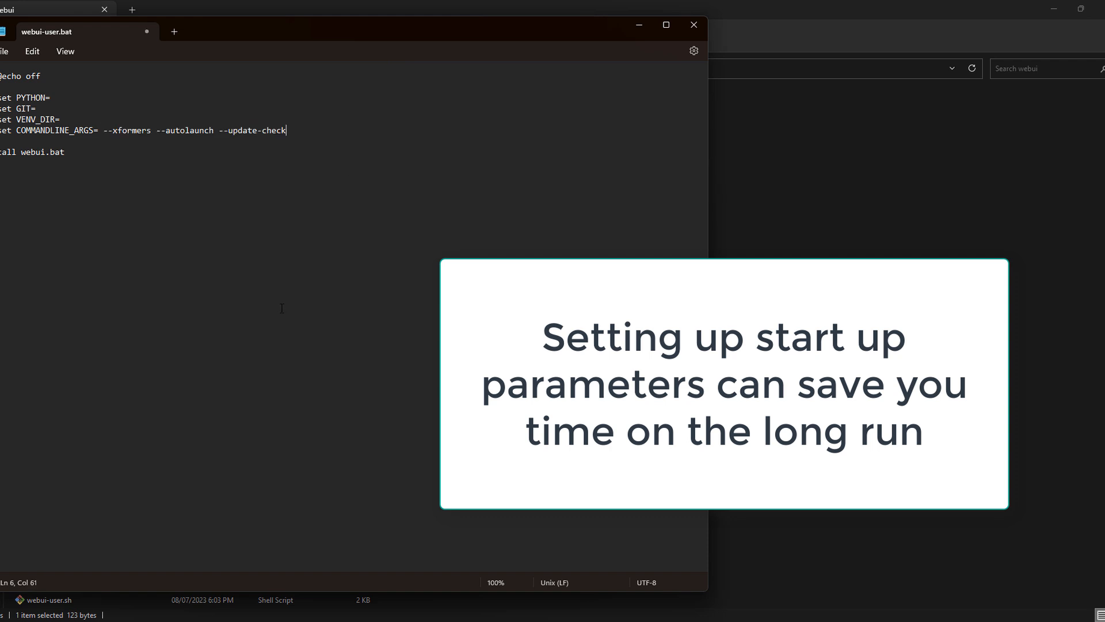
- Examine the --xformers, --autolaunch and --update-check arguments one by one in the COMMANDLINE_ARGS line
drag(105, 130, 154, 125)
click(161, 138)
drag(155, 131, 213, 132)
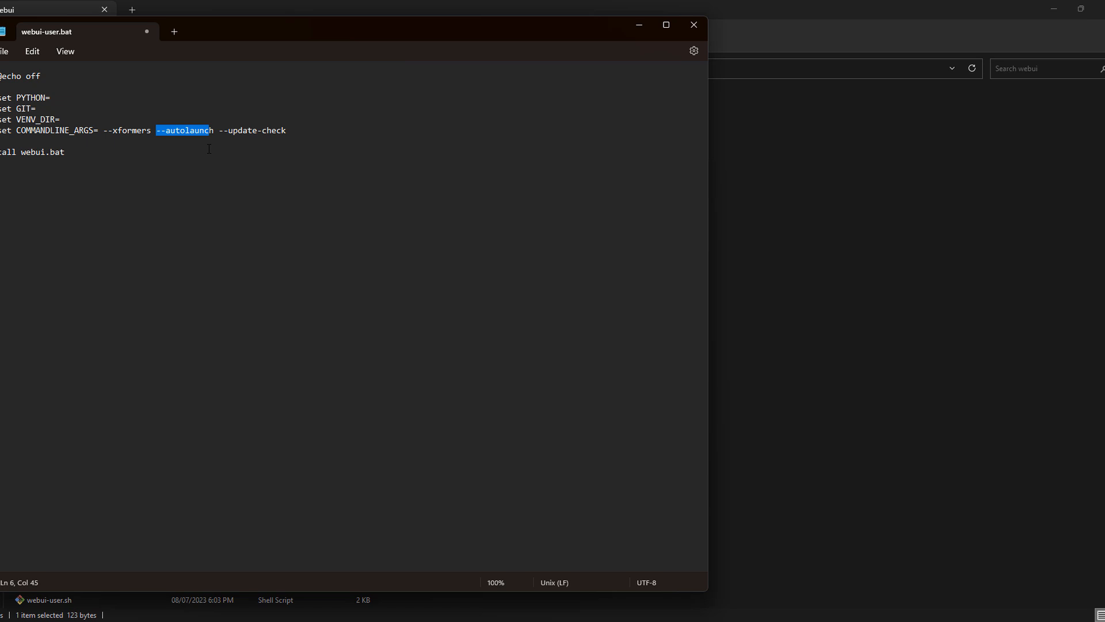
drag(219, 132, 290, 133)
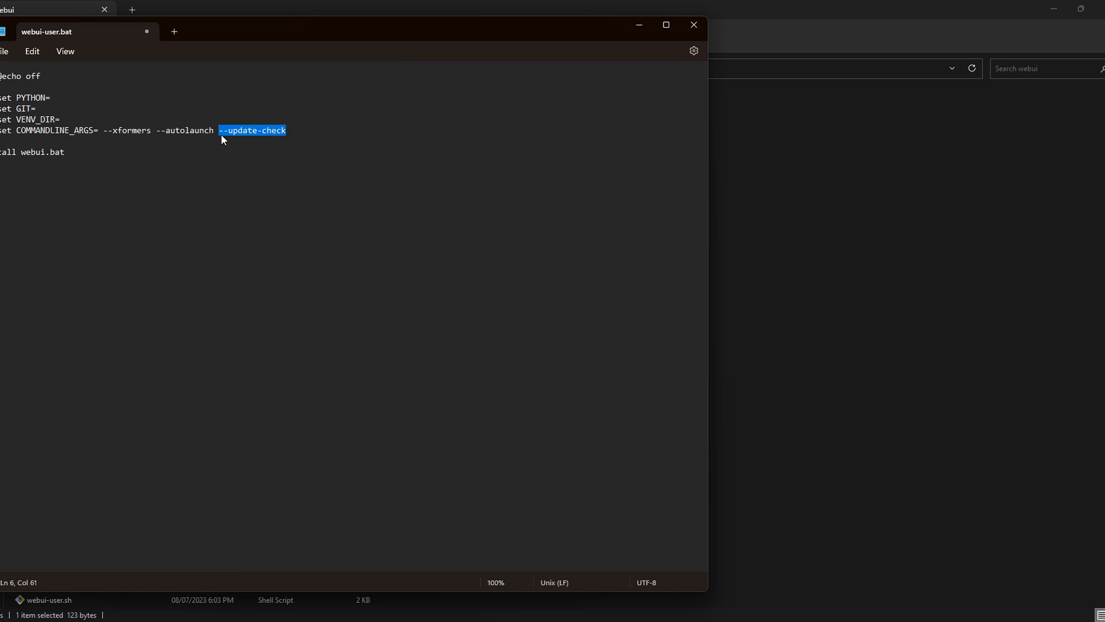
- Insert a git pull line above call webui.bat, undo it, and close webui-user.bat
click(174, 141)
text(git pull)
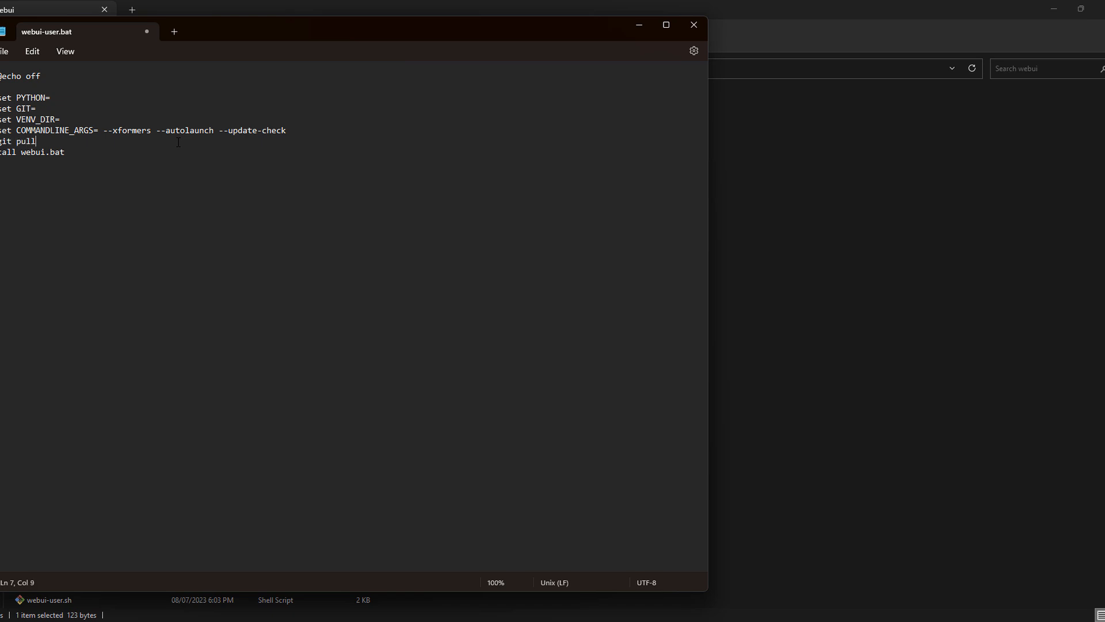
key(ctrl+z)
click(693, 25)
click(284, 337)
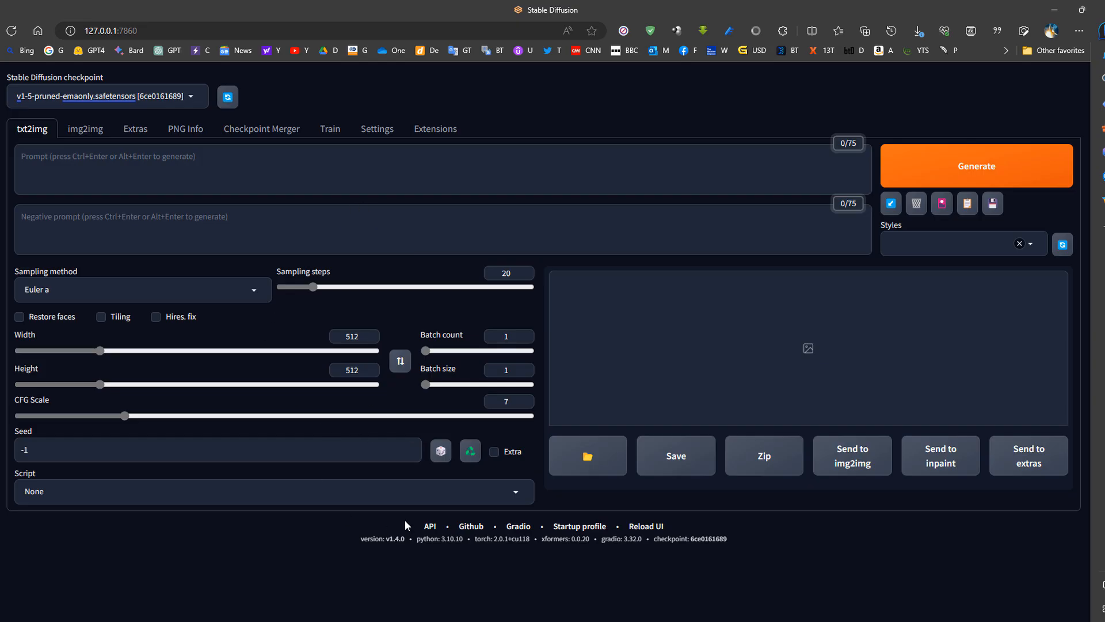
- Check the version shown in the Stable Diffusion web UI footer and the list of available checkpoints
drag(361, 539, 393, 540)
click(191, 100)
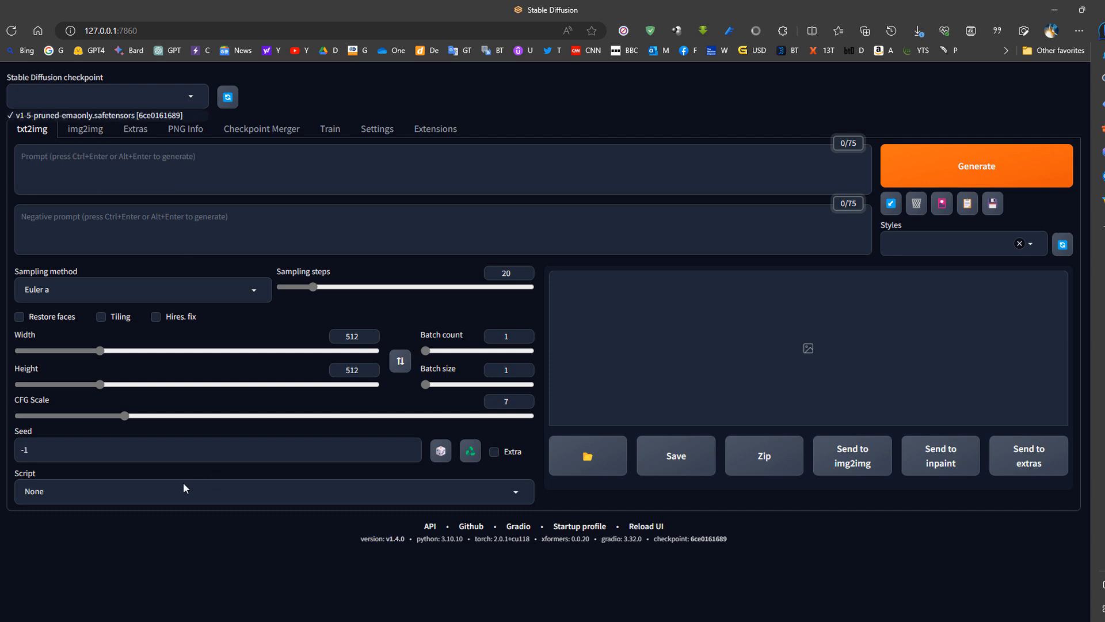
click(305, 189)
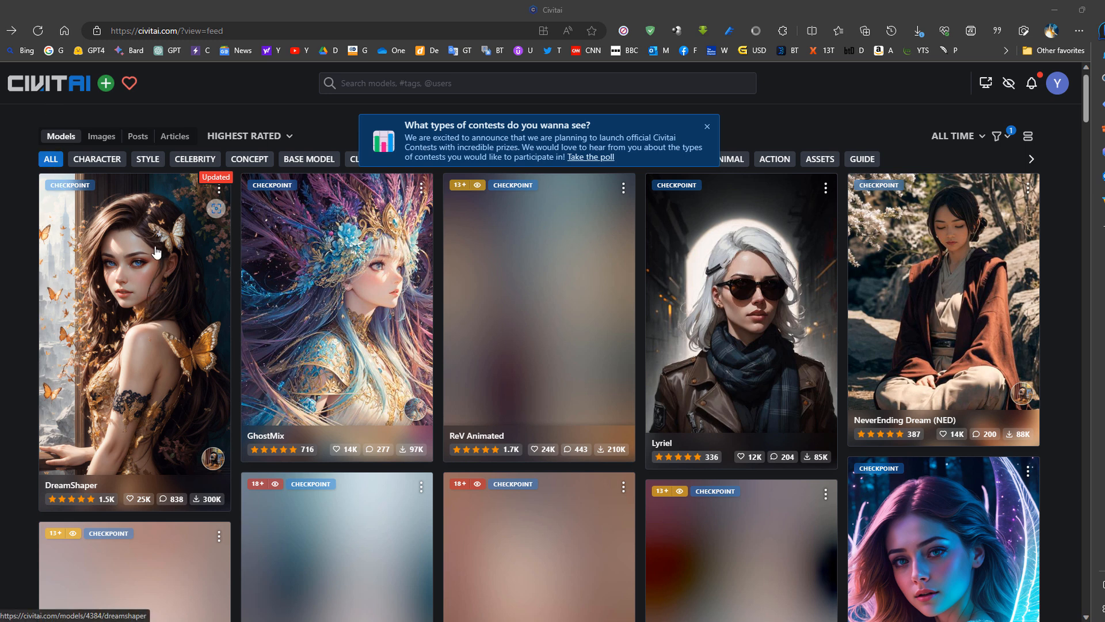
- Open the DreamShaper model on Civitai and start downloading its version 7 checkpoint with a chosen save location
click(144, 300)
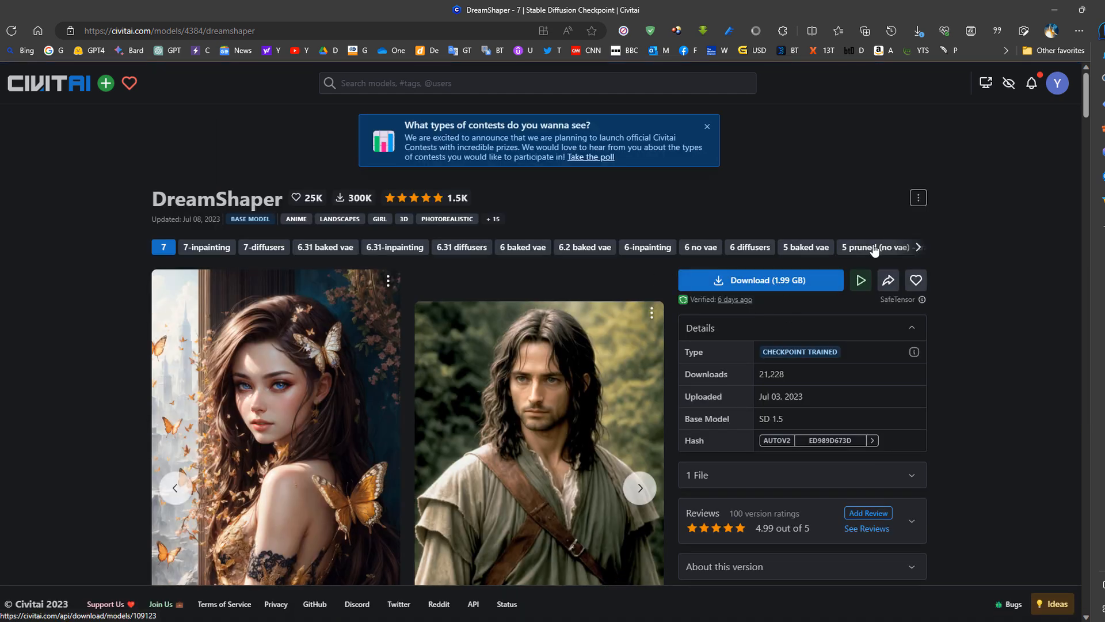
click(790, 283)
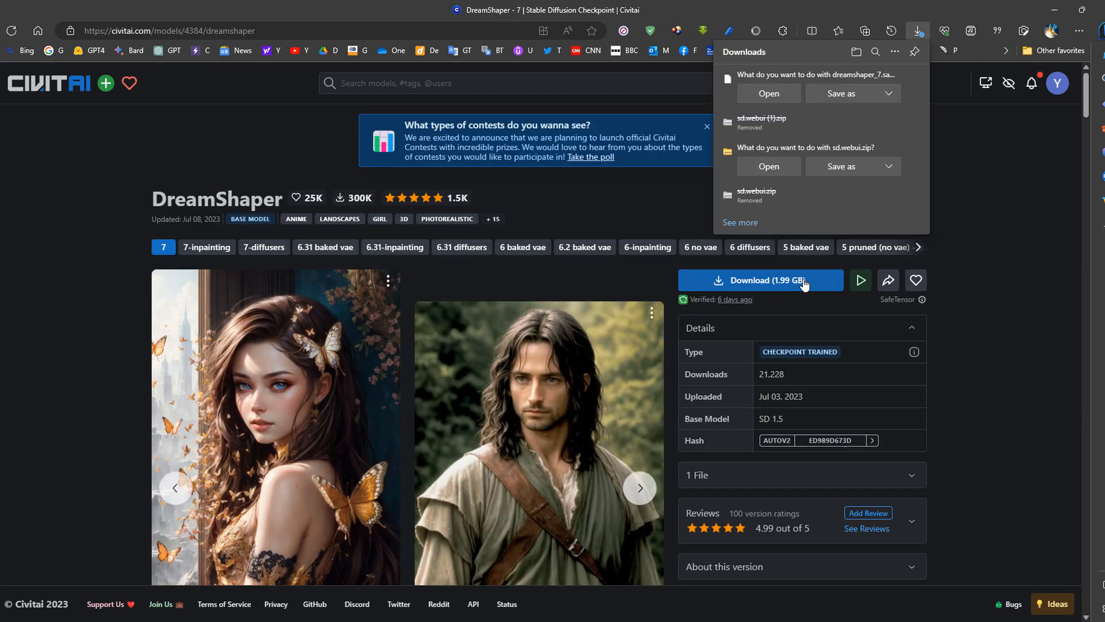
click(839, 95)
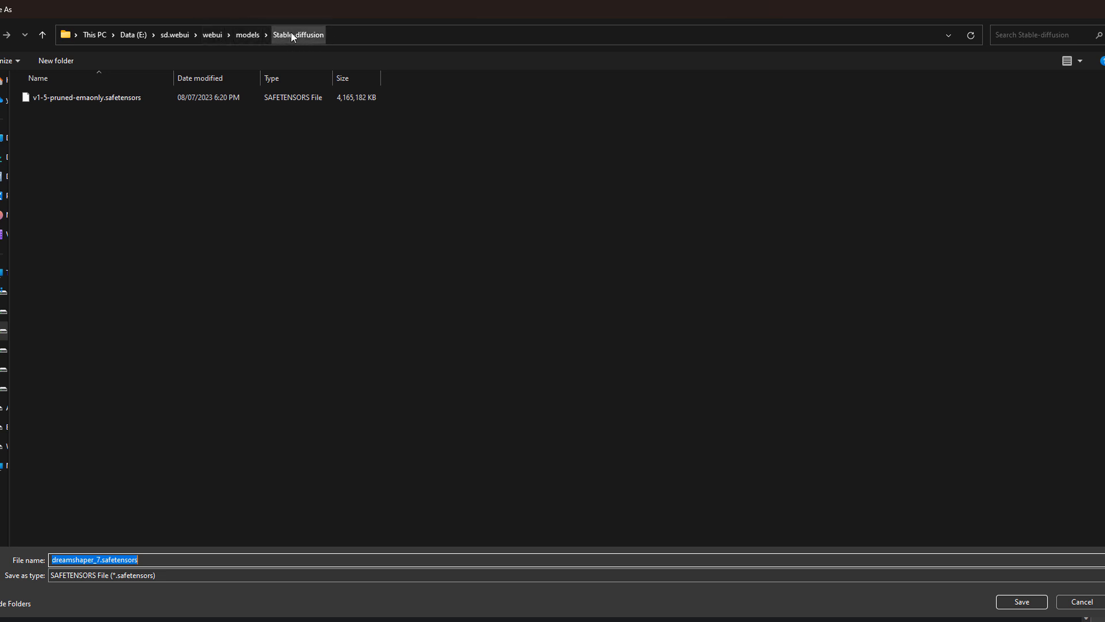
- Look into the Lora and LyCORIS folders under models and the embeddings folder under webui in the save dialog
click(224, 36)
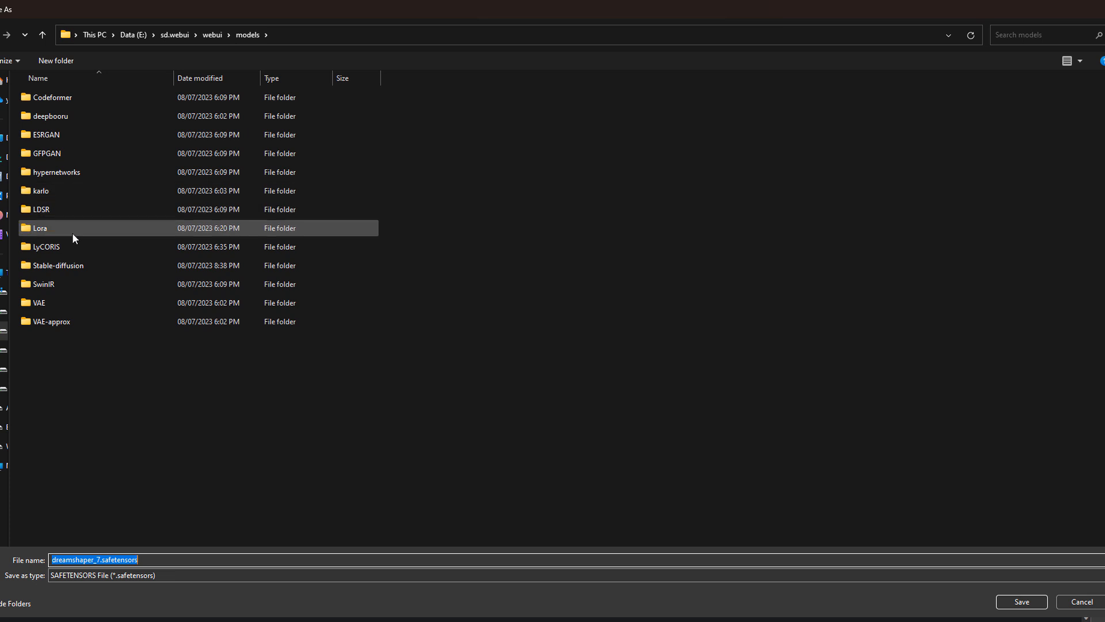
double_click(87, 229)
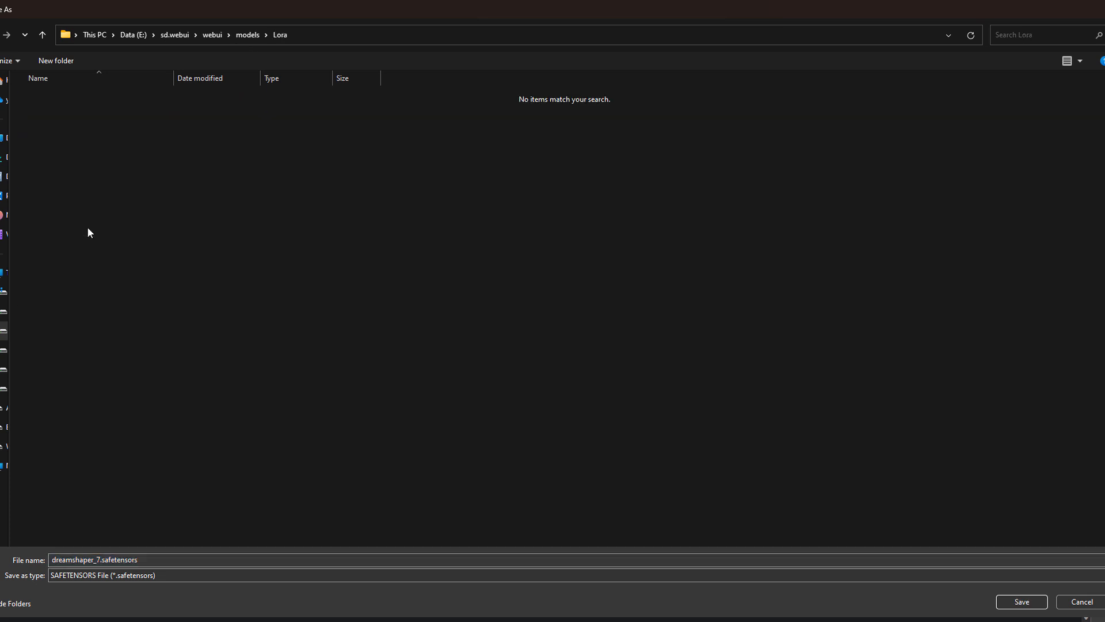
click(248, 36)
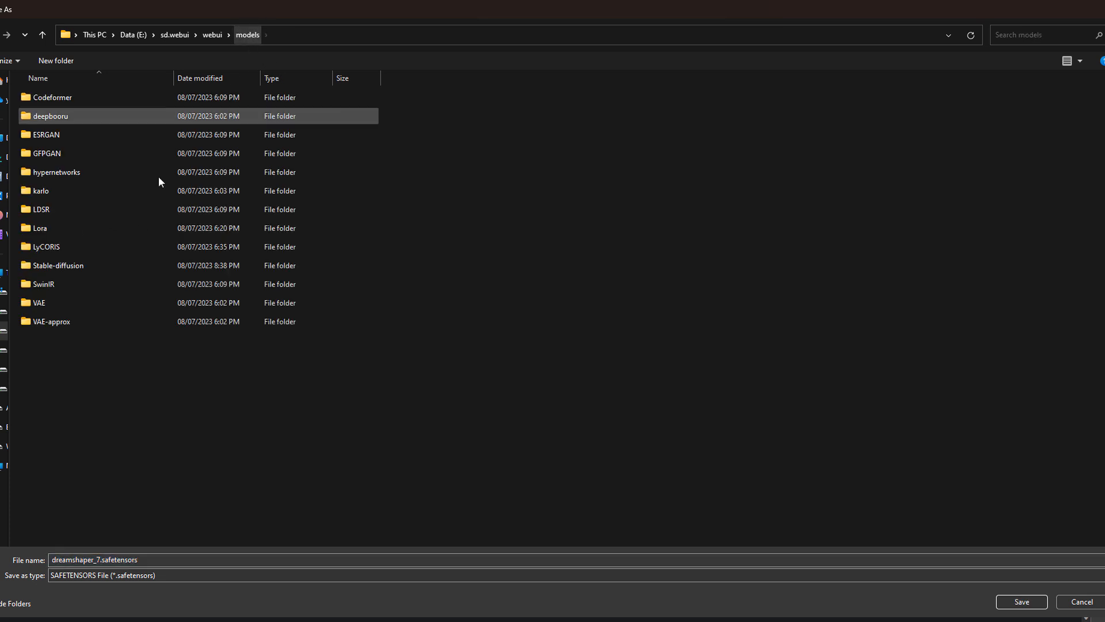
double_click(97, 245)
click(244, 38)
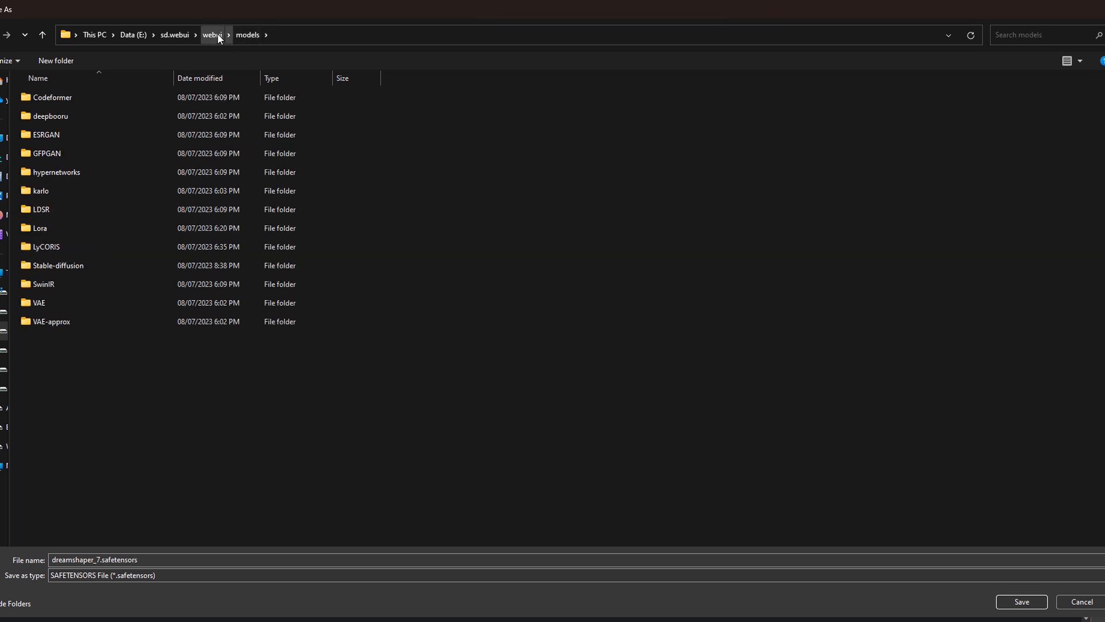
click(217, 36)
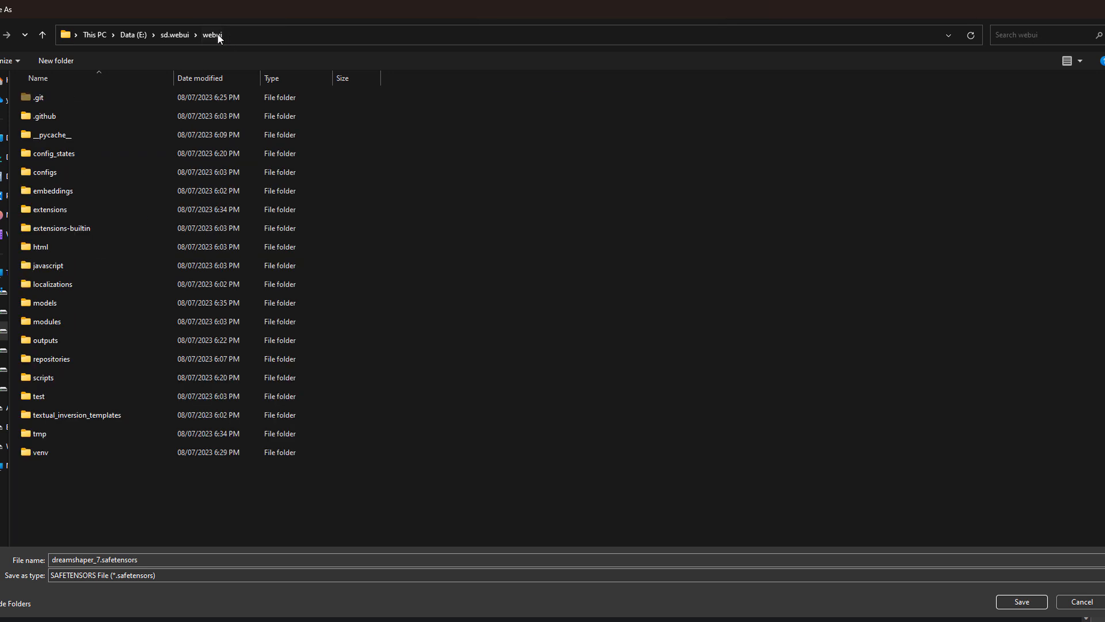
double_click(111, 190)
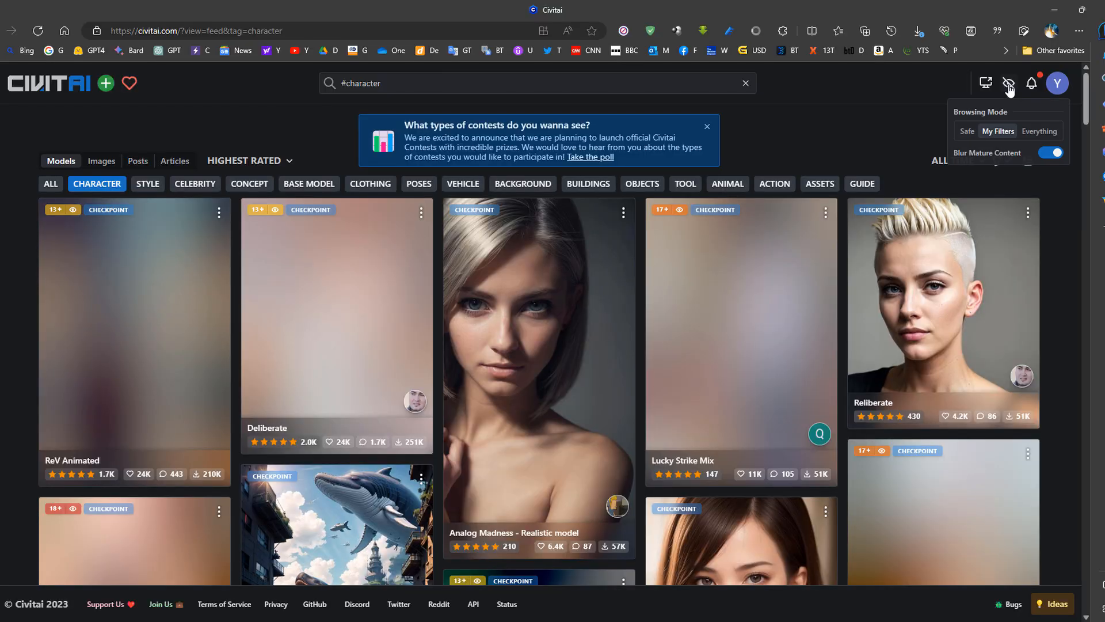
- Set Civitai's browsing mode to My Filters, show models of all categories and look through the checkpoints
click(999, 132)
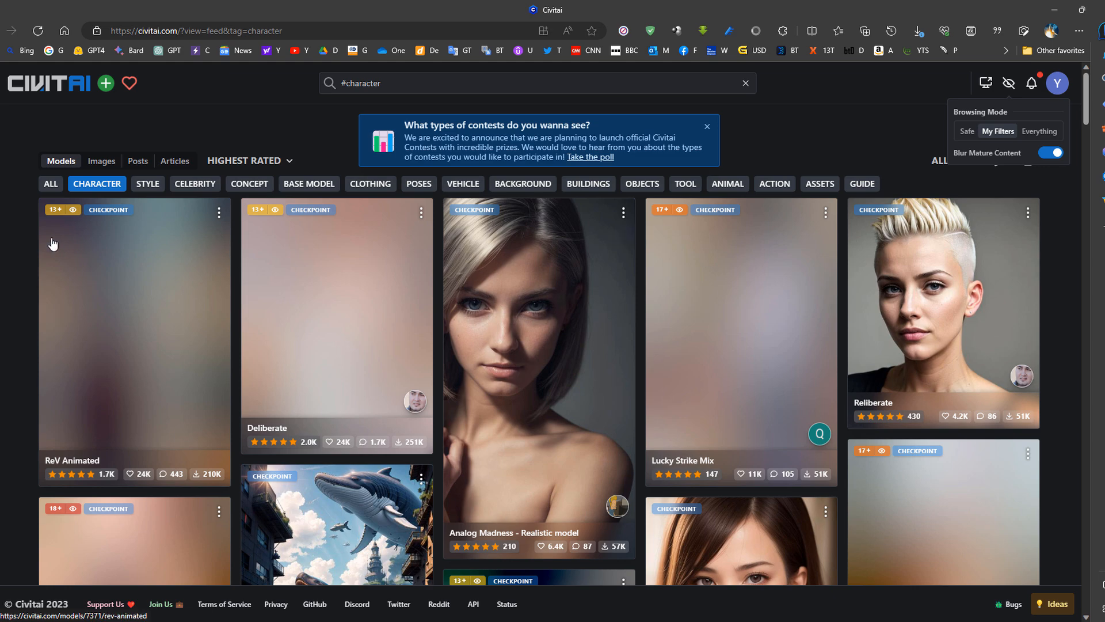
click(50, 186)
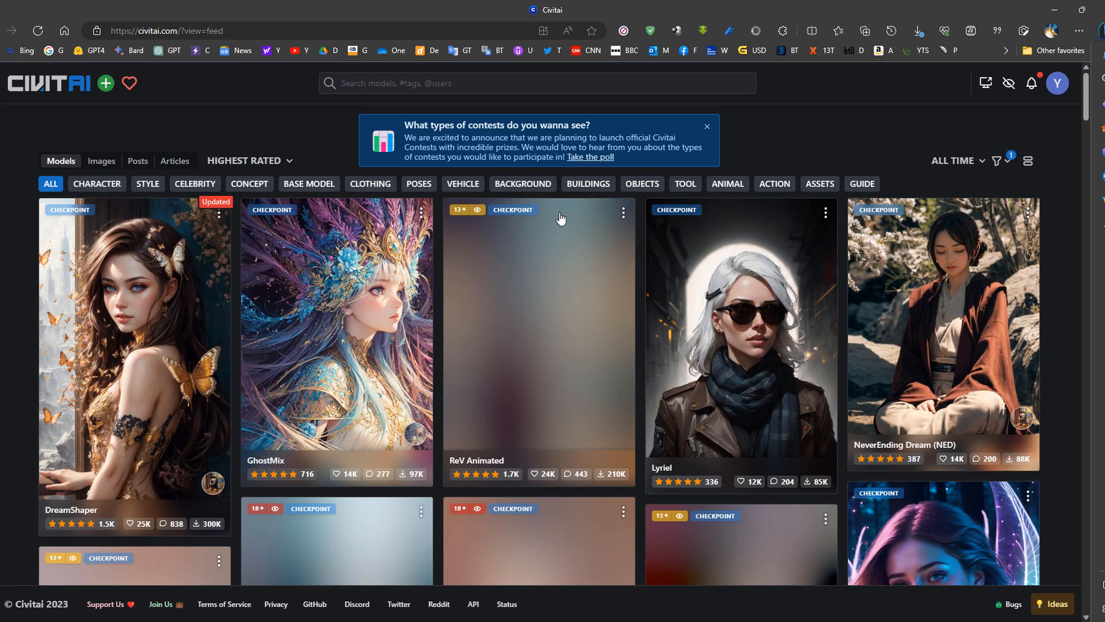
scroll(572, 322, down, 5)
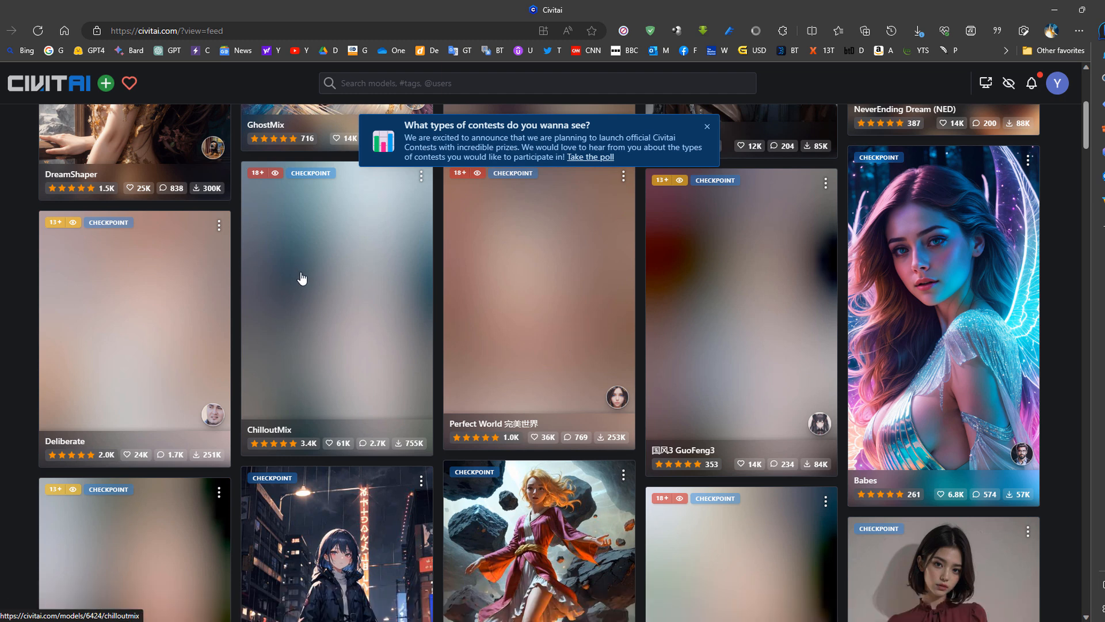
scroll(744, 327, up, 1)
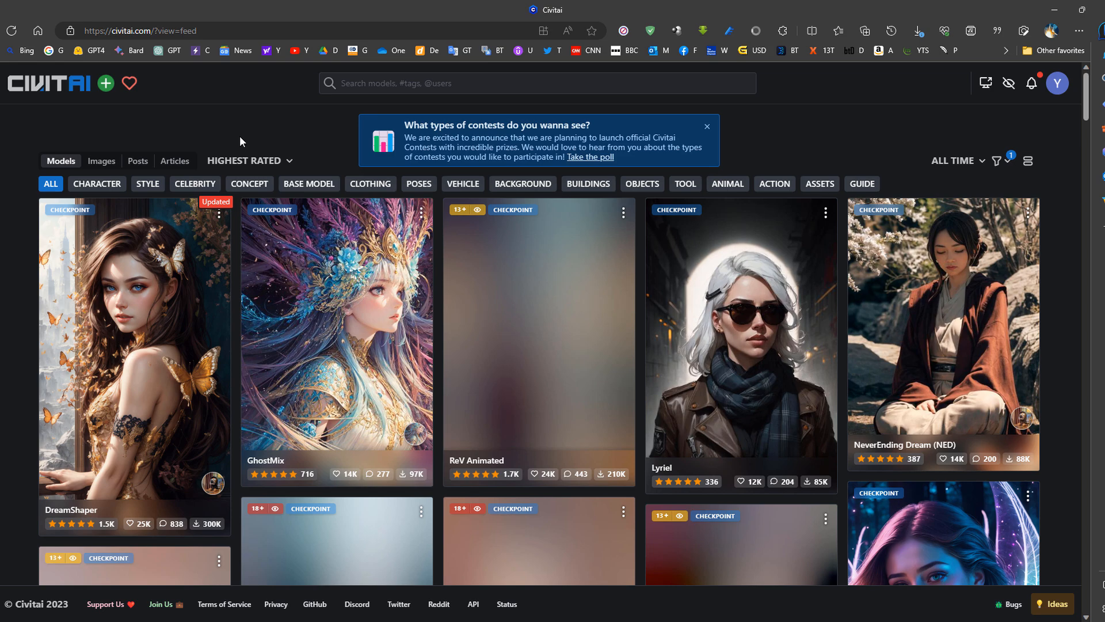
scroll(483, 252, down, 8)
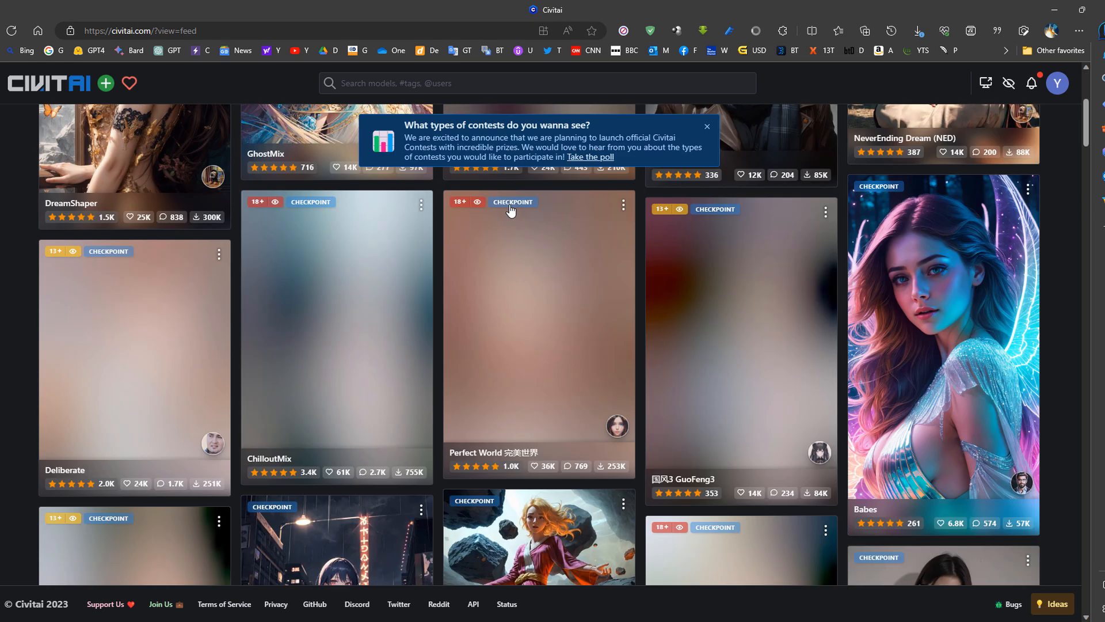
scroll(484, 252, up, 8)
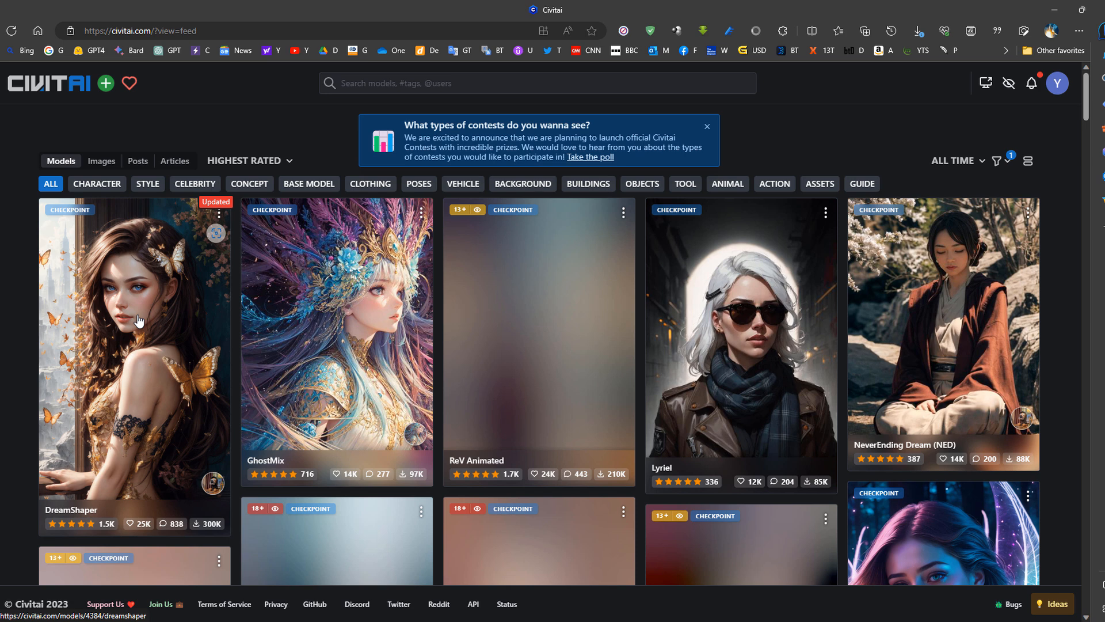
- Change the model type filter from Checkpoint to LoRA and open the Detail Tweaker LoRA model
click(1007, 162)
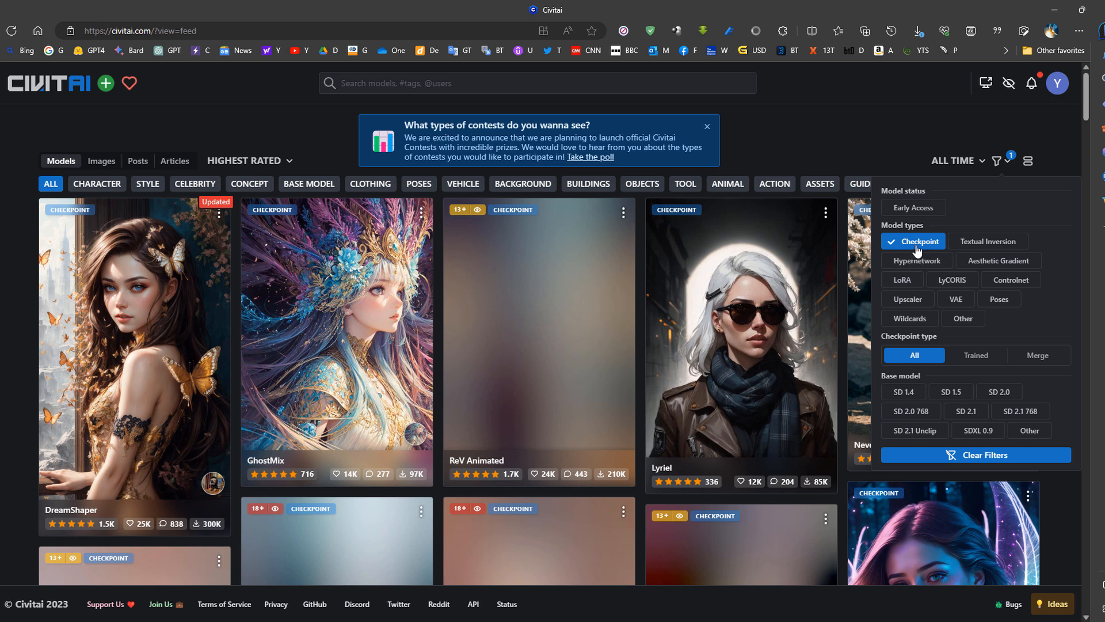
click(908, 284)
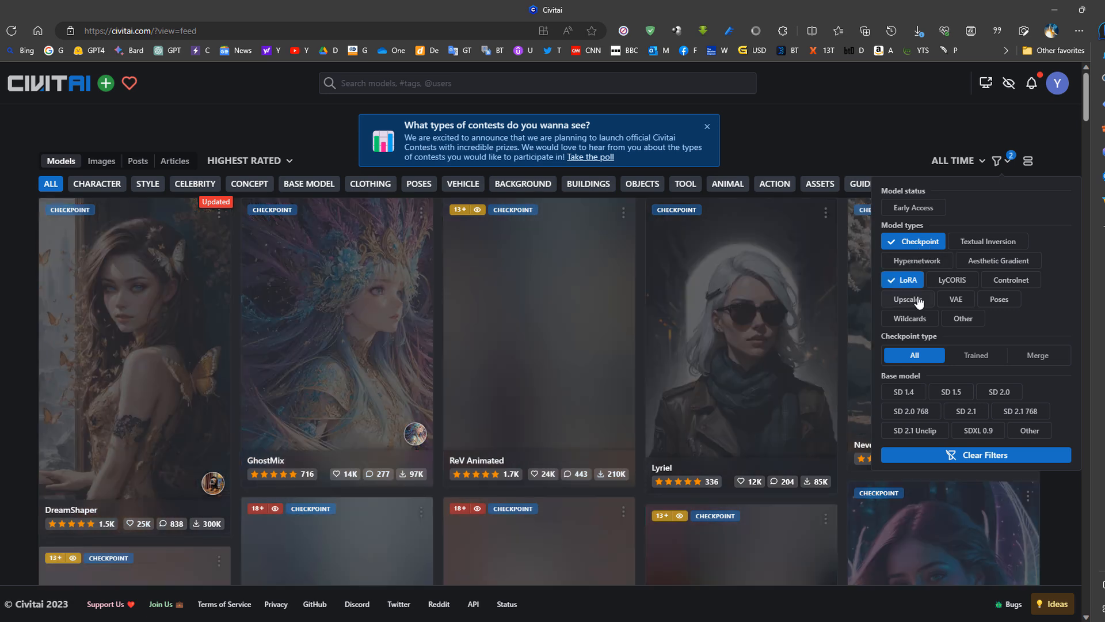
click(909, 243)
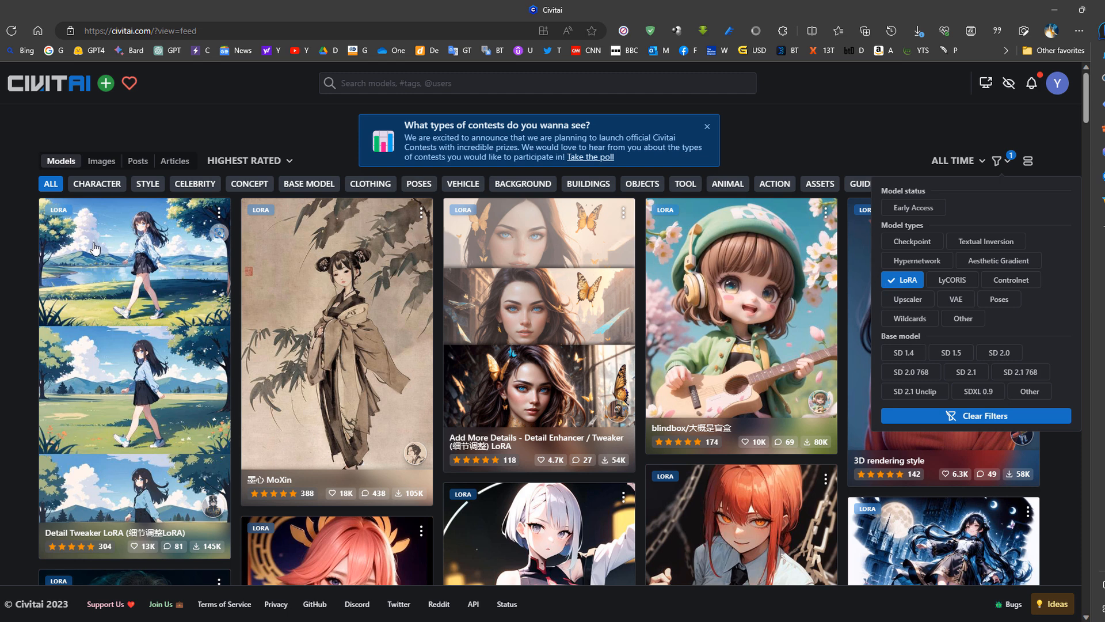
click(153, 301)
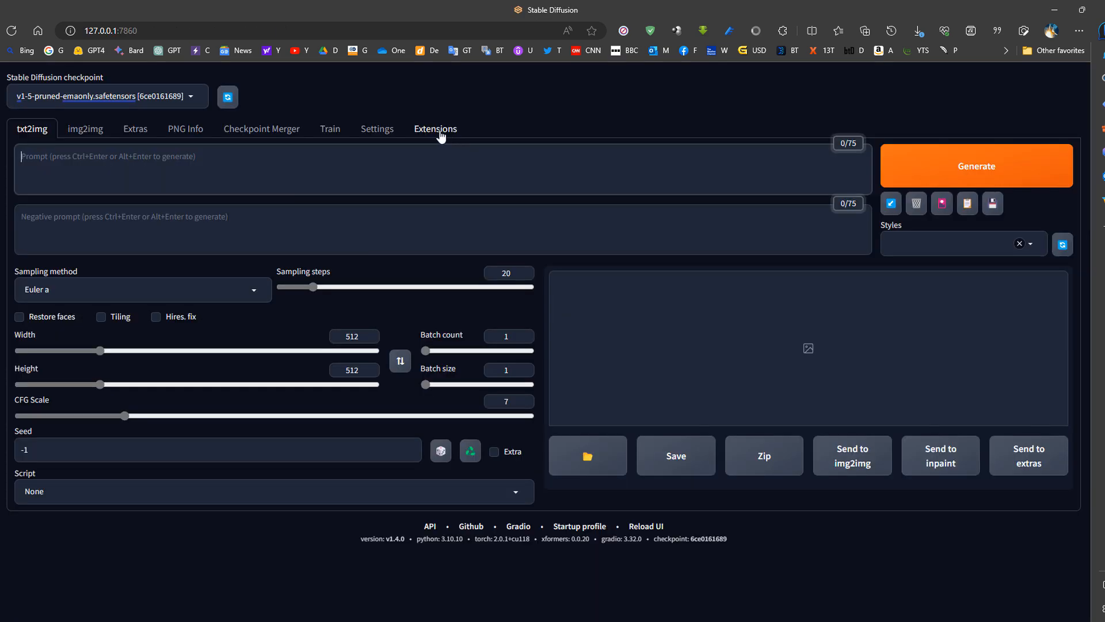
- Load the available extensions from the default index in the Stable Diffusion web UI and look through the list
click(440, 136)
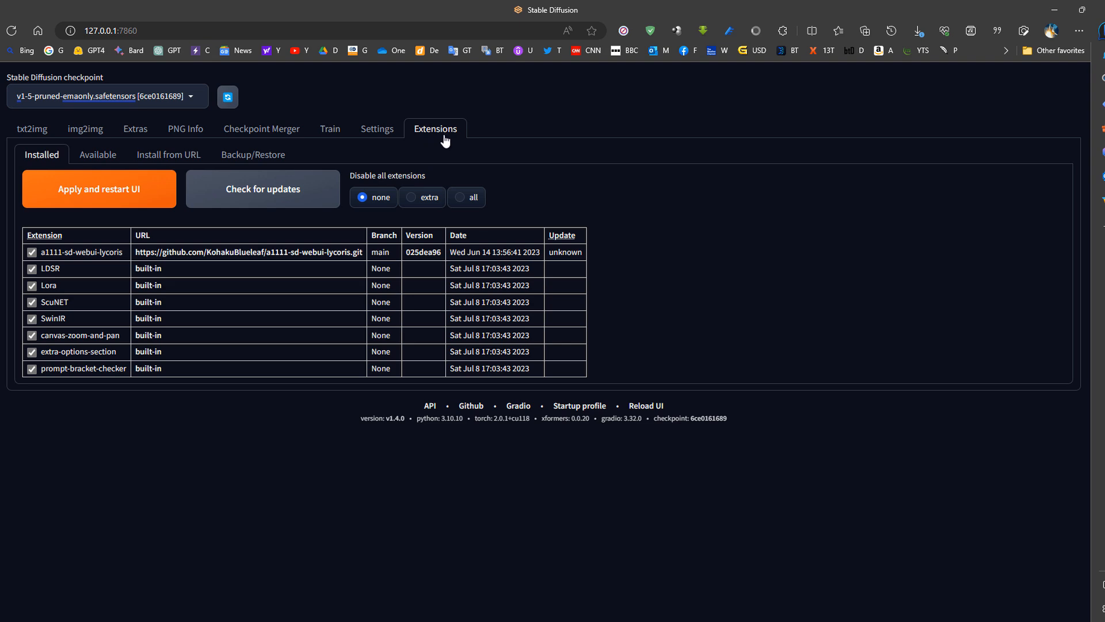
click(98, 155)
click(99, 187)
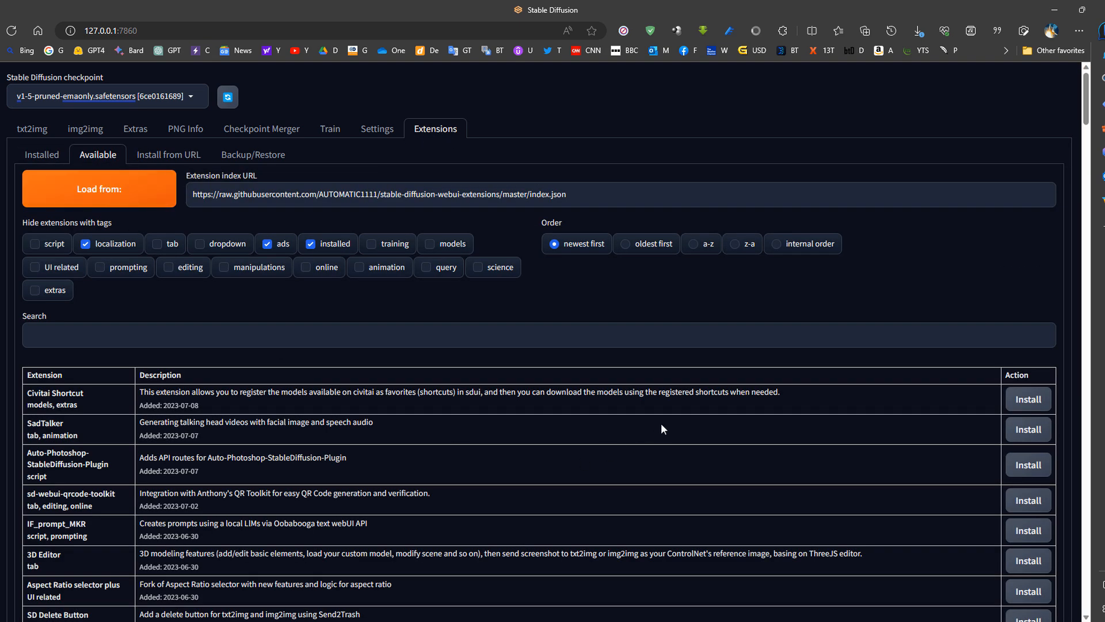
scroll(662, 425, down, 20)
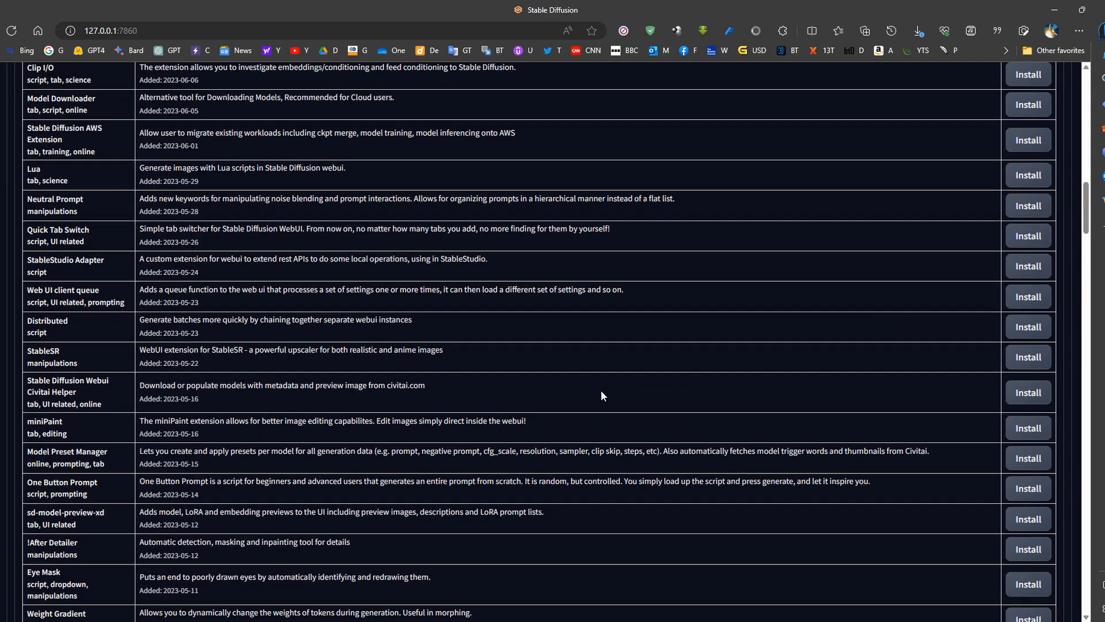
scroll(602, 396, down, 15)
scroll(602, 396, down, 7)
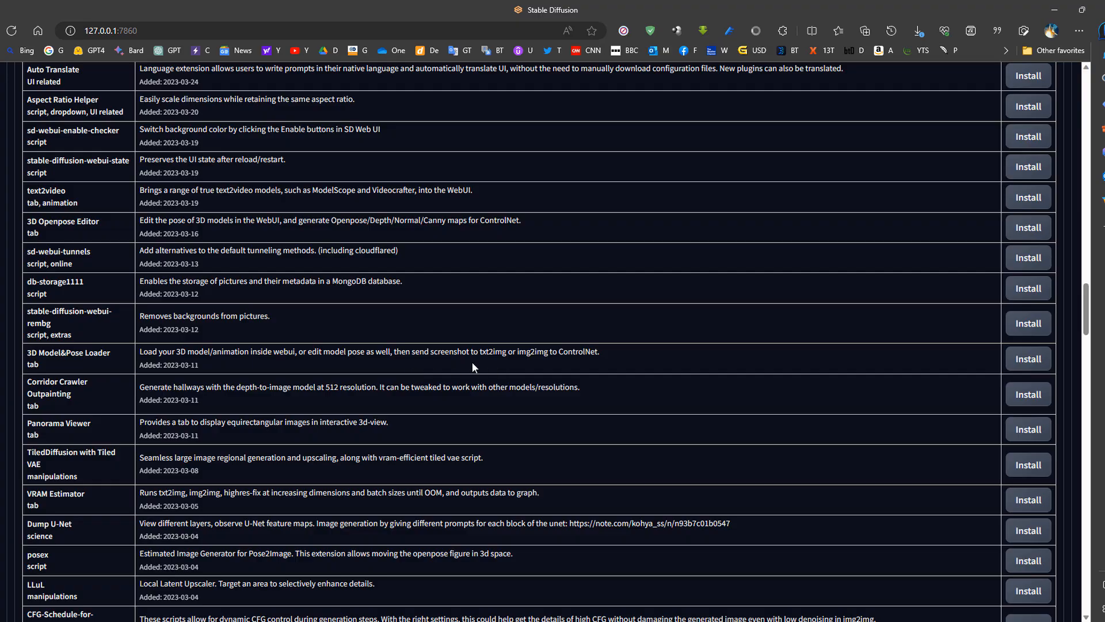
scroll(1048, 402, down, 20)
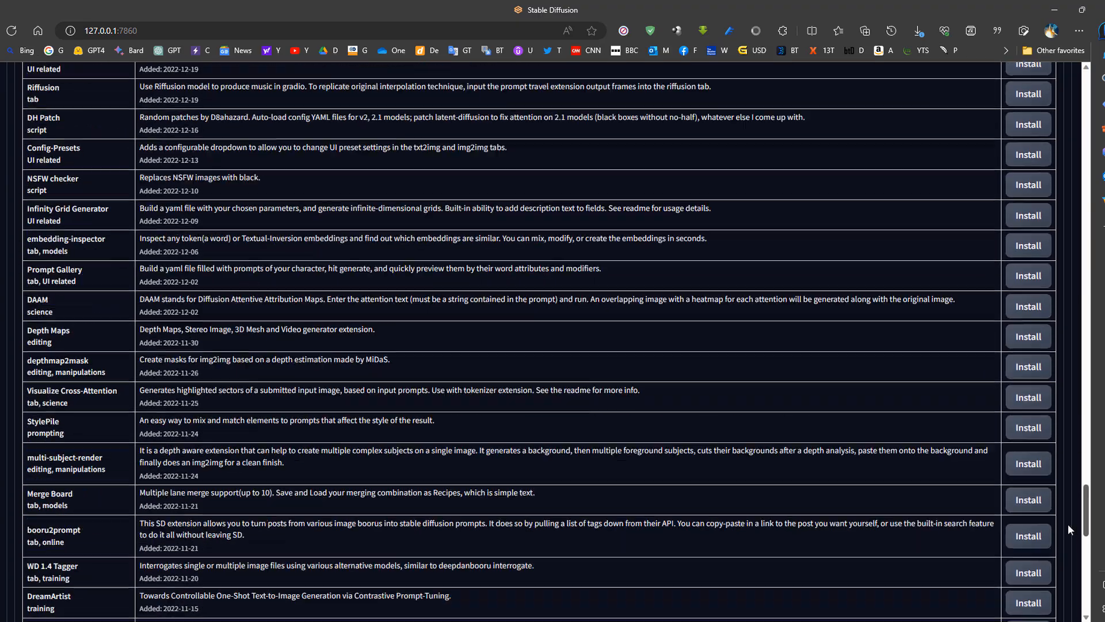
drag(1067, 574, 1074, 72)
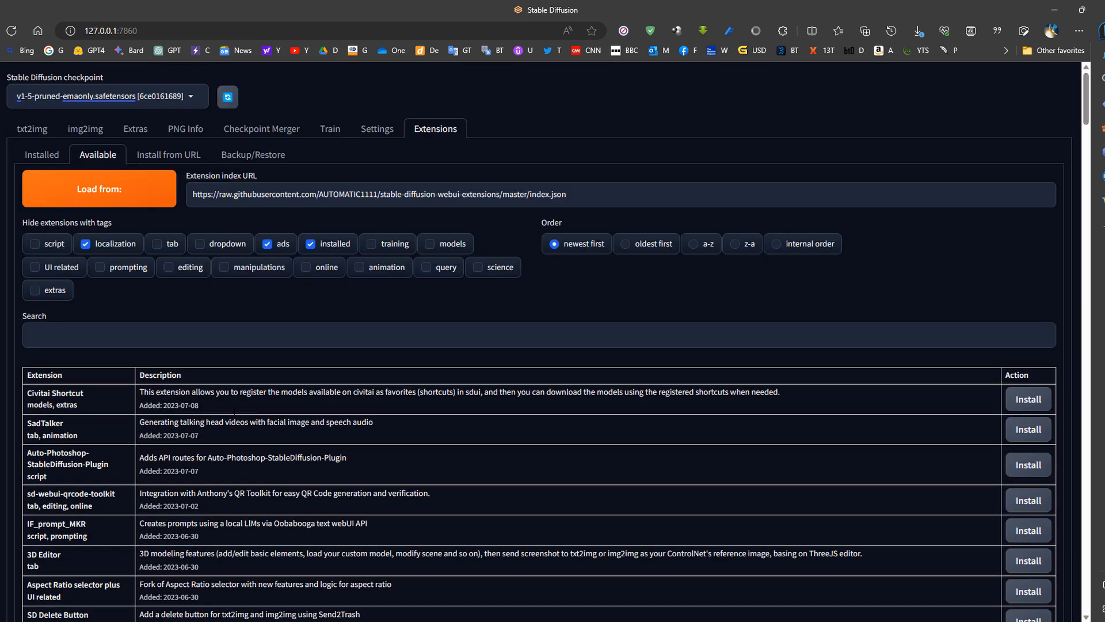
- Search the available extensions for controlnet, look over the matches, and search for roop
click(113, 340)
text(dontrolnet)
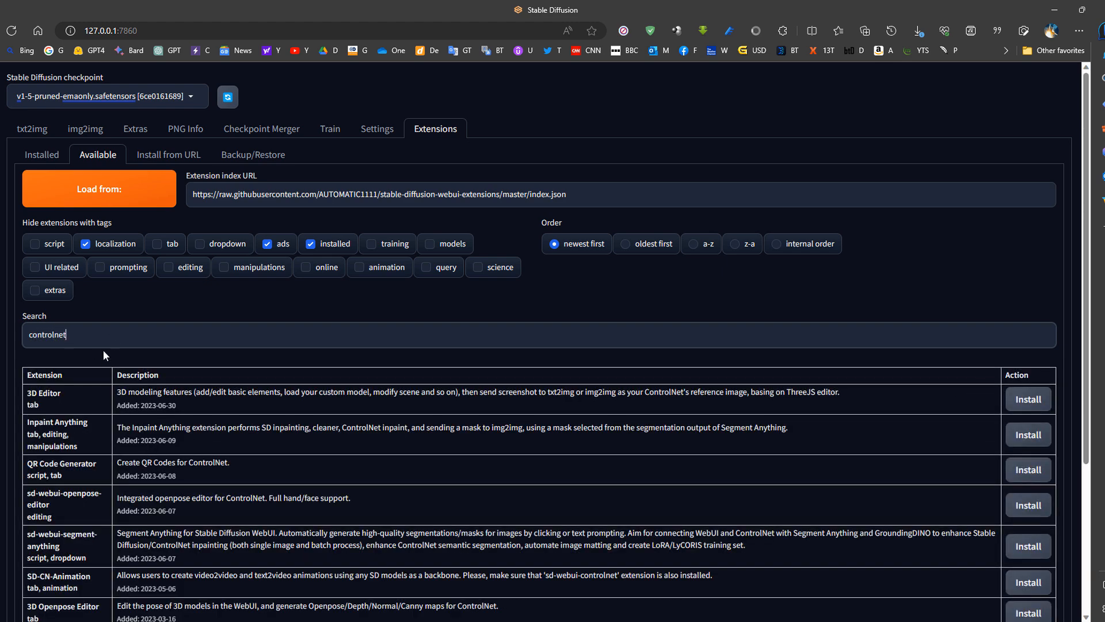
scroll(87, 347, down, 4)
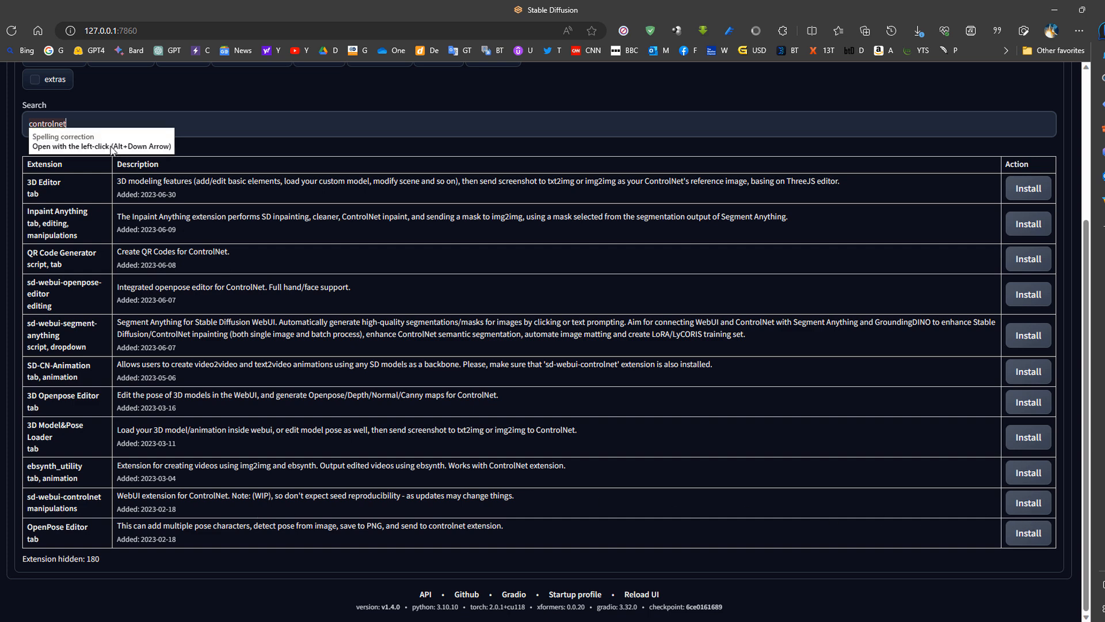
key(ctrl+a)
text(roop)
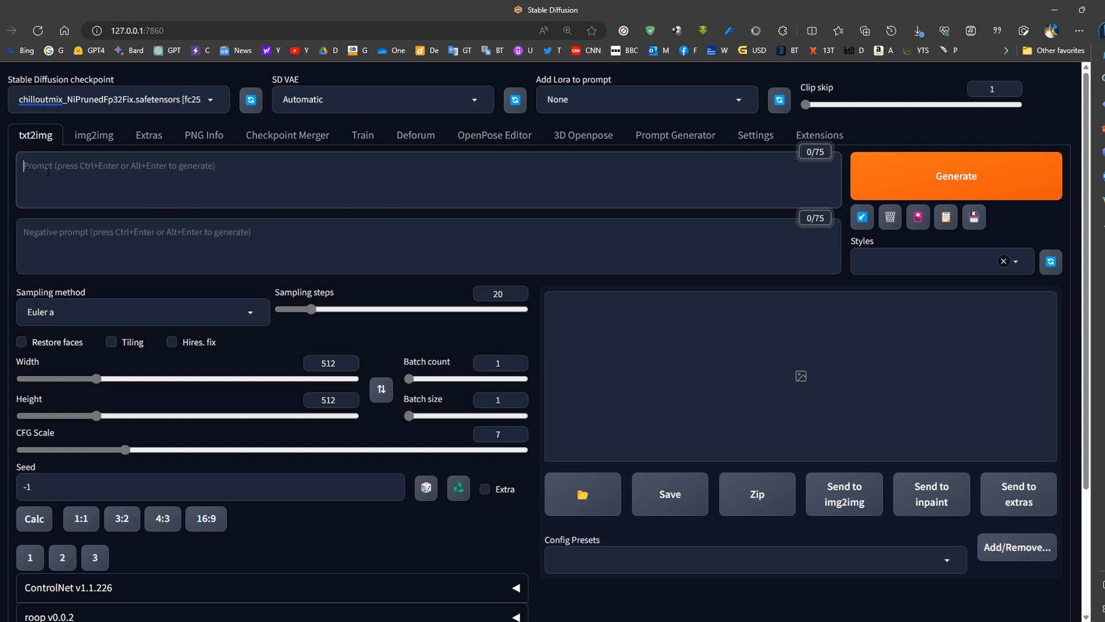
- Enter the txt2img prompt "a photo of a woman with a mountain in the background"
text(a)
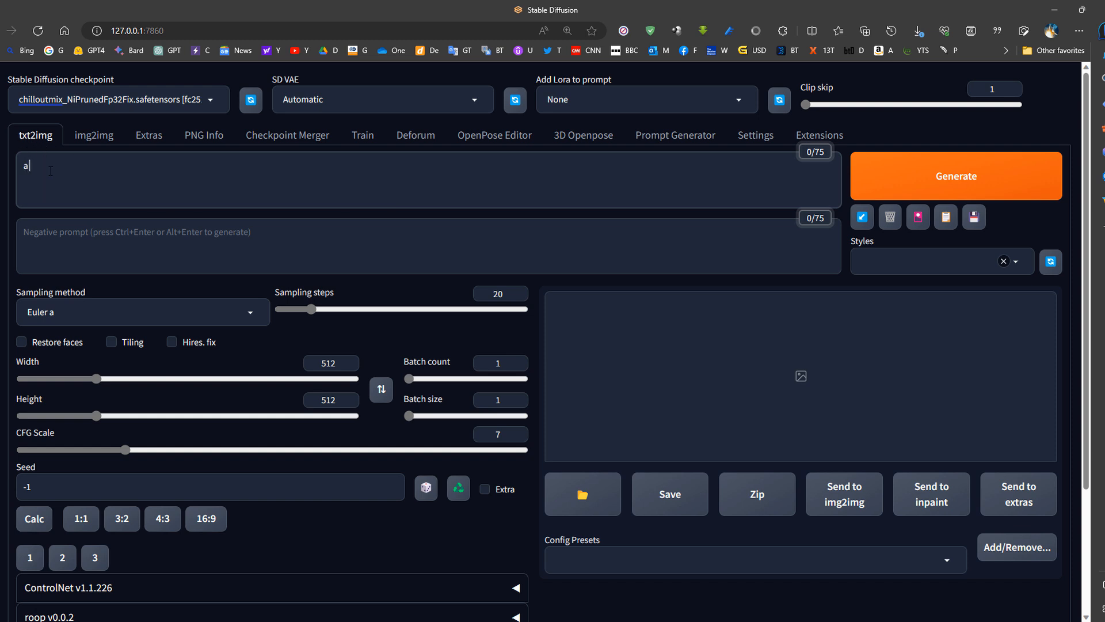
text( photo of a)
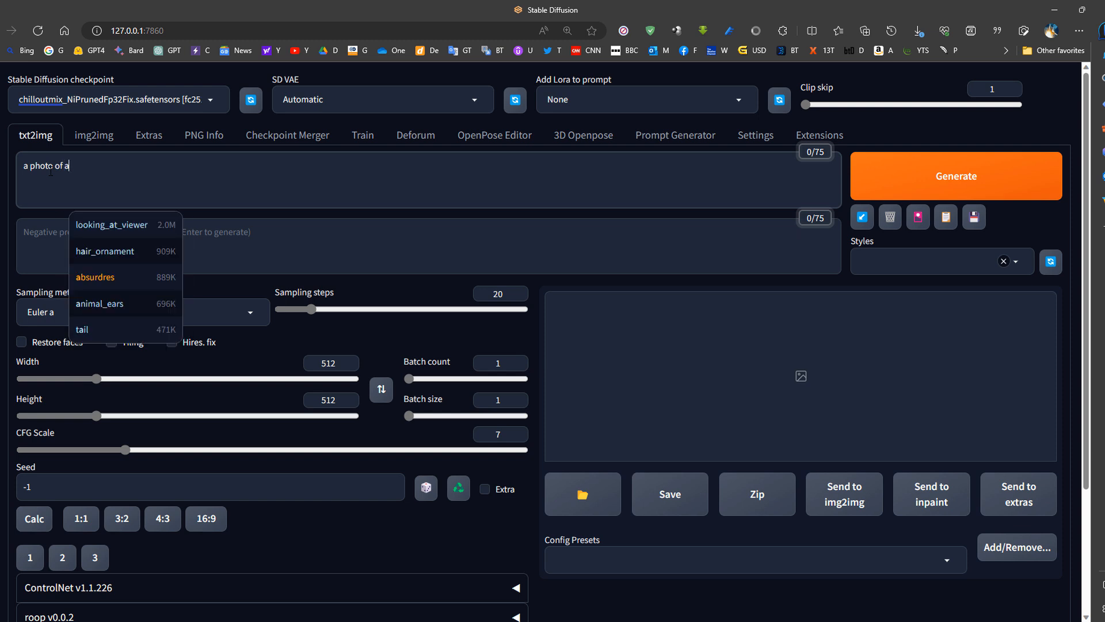
text( woman wi)
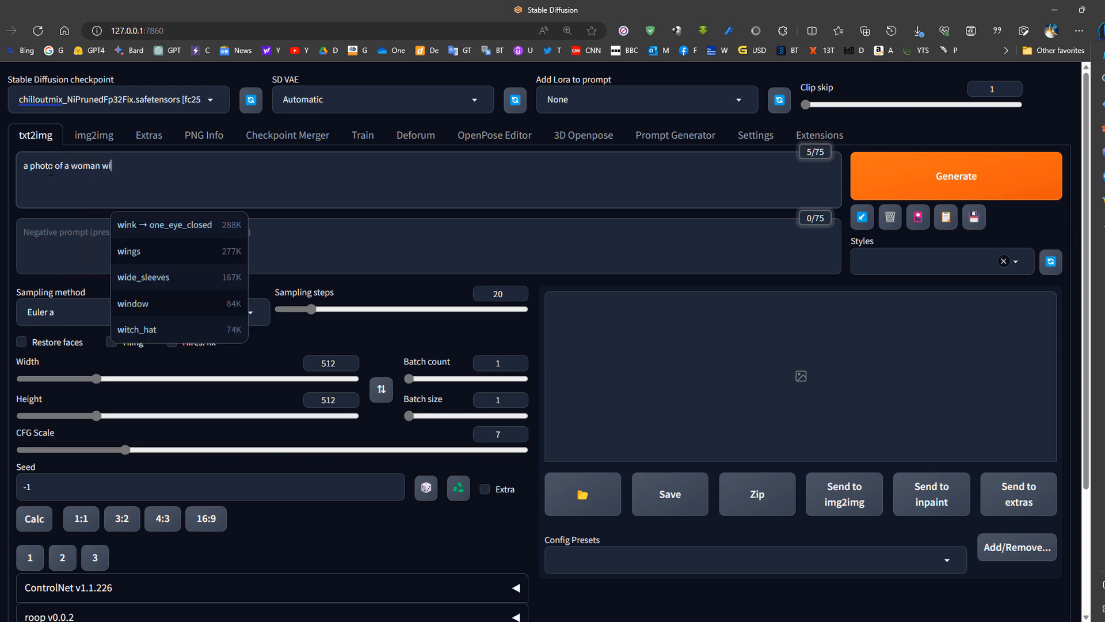
text(th a mountain )
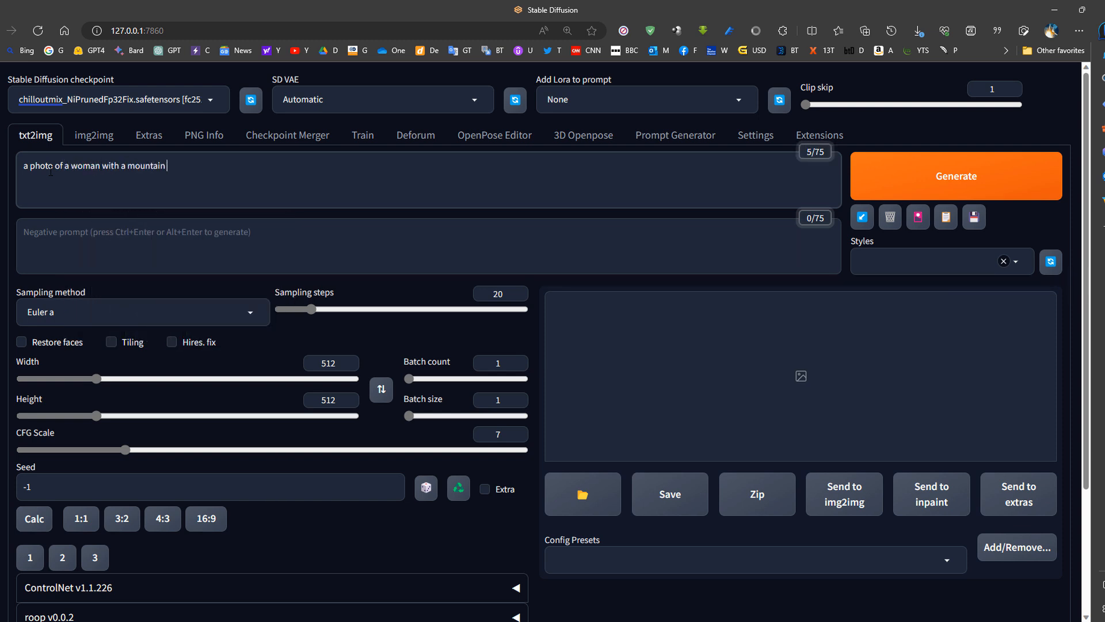
text(in the background)
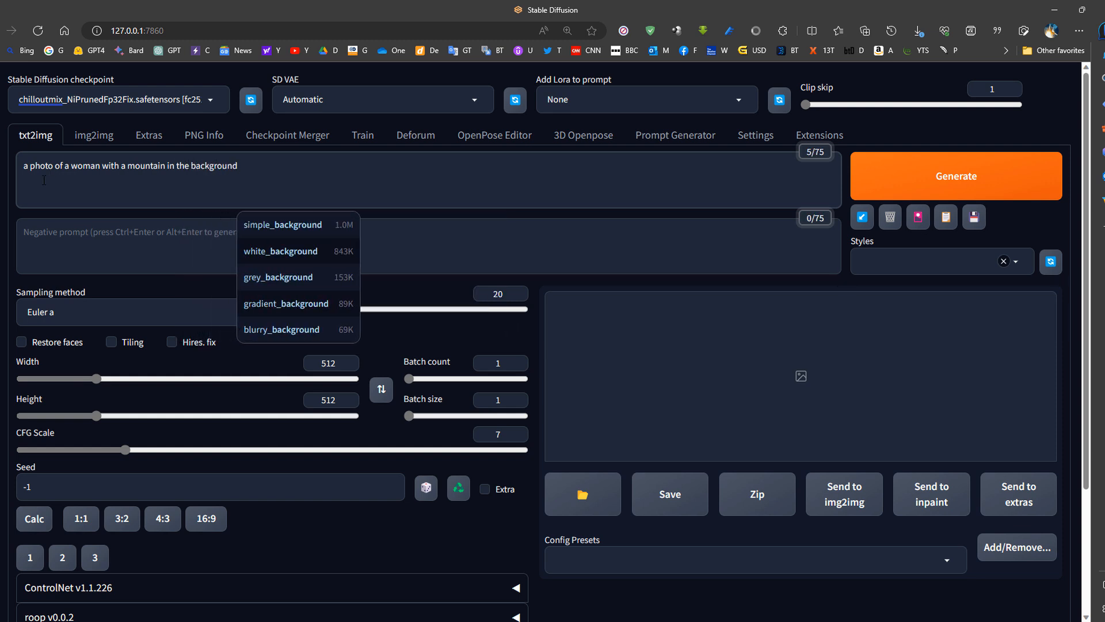
- Enter the negative prompt "((nude)), naked, deformed, badhands" and generate the image
click(97, 245)
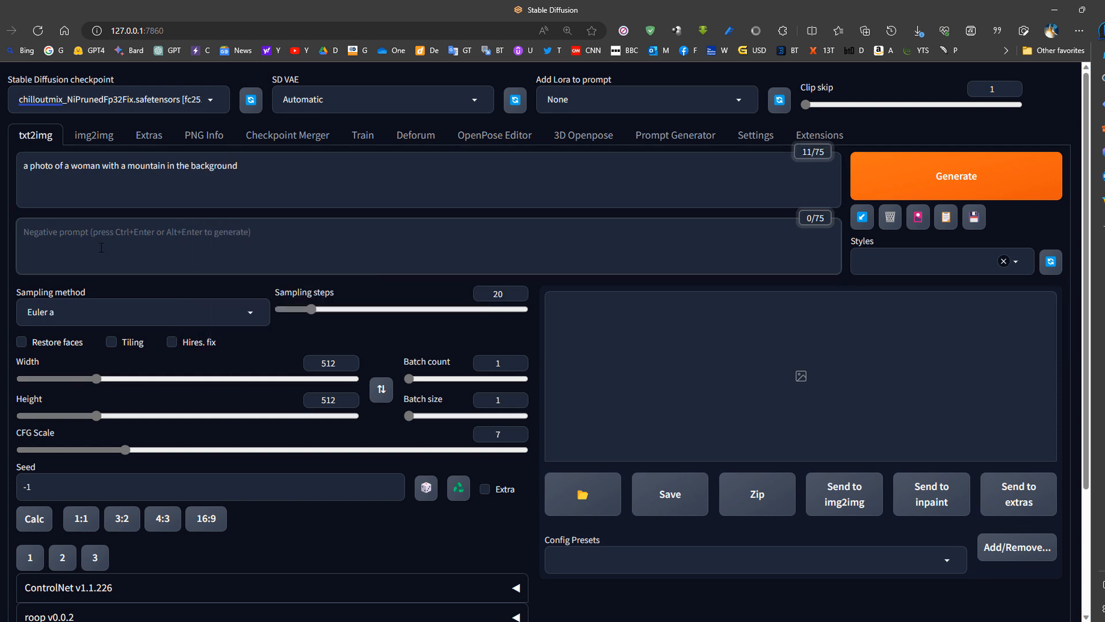
text(()
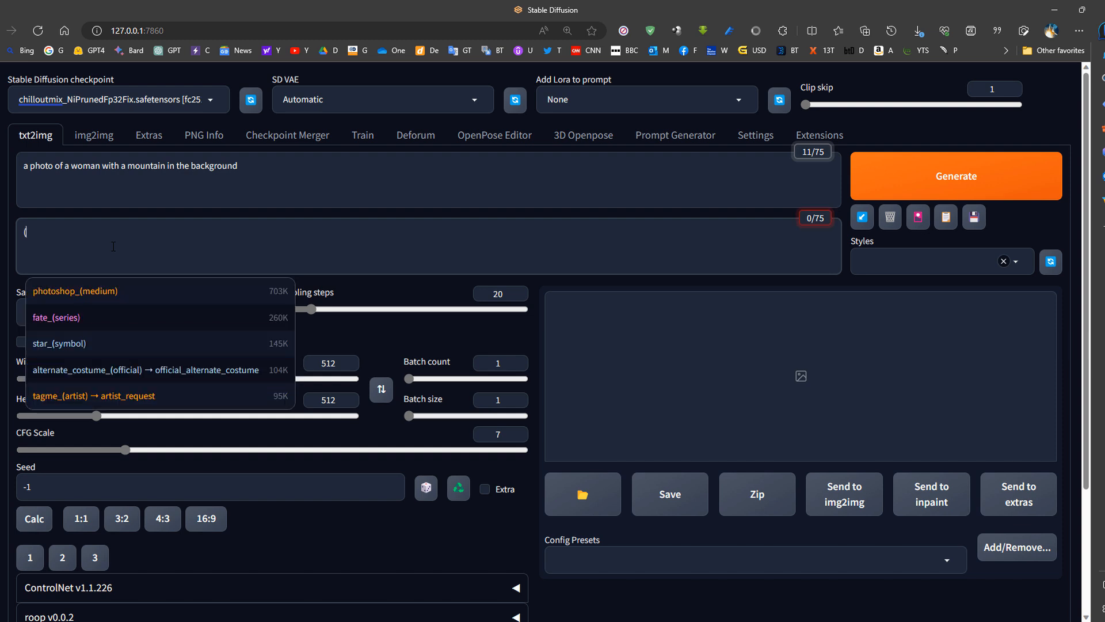
text((nude)), naked, def)
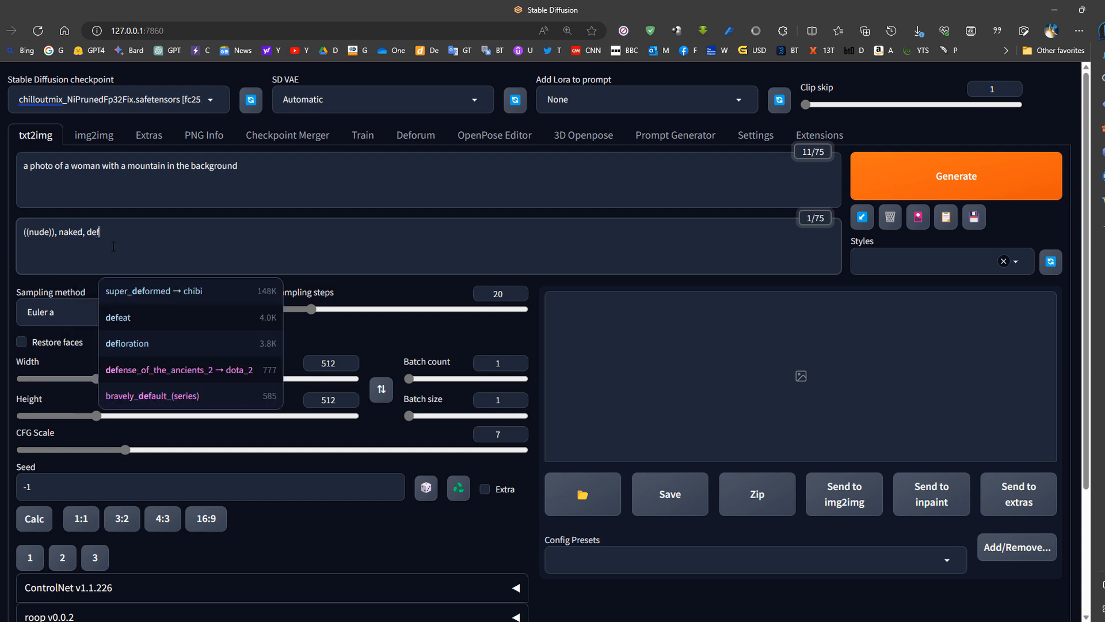
text(ormed, badhands)
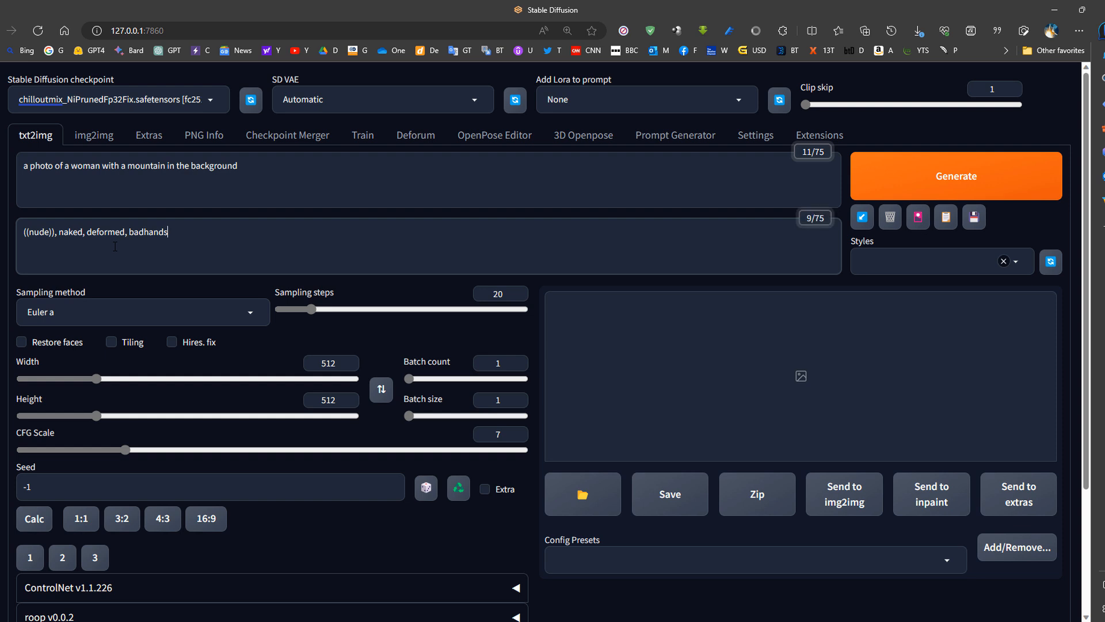
click(973, 181)
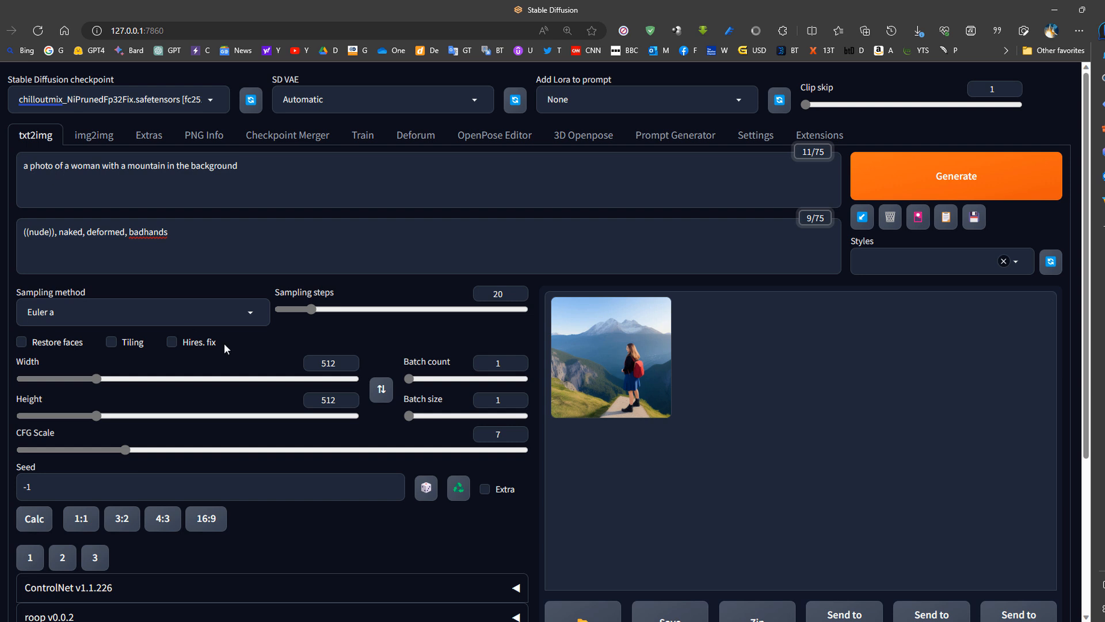
- Extend the prompt to "masterpiece, best quality, a photo of a ((woman)) with a mountain in the background, 4k, 8k, ultrarealistic, hires"
click(31, 168)
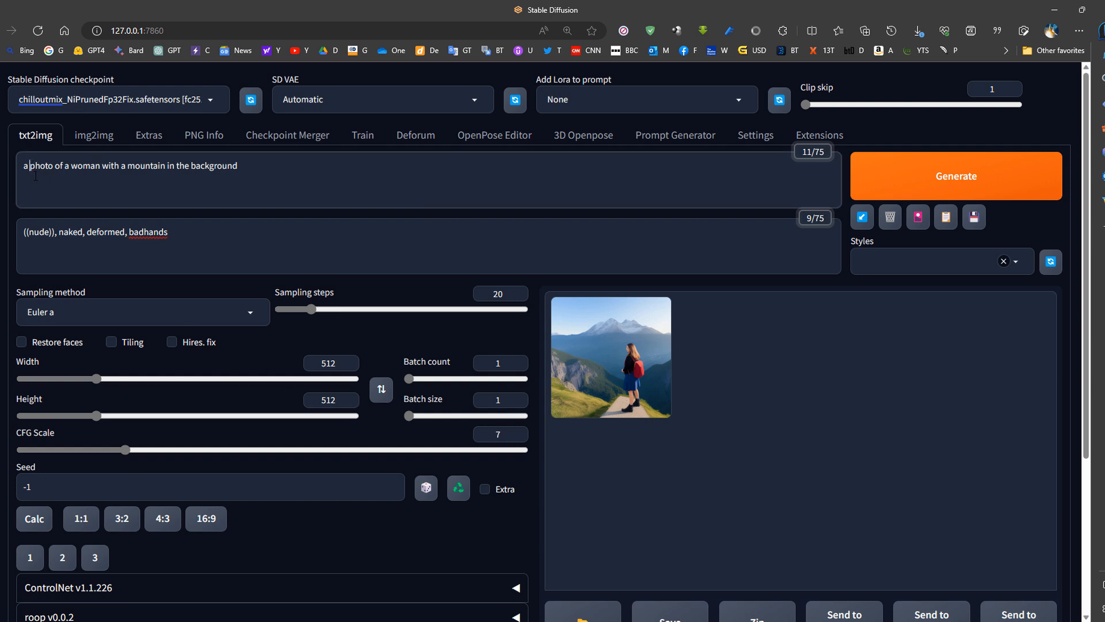
text(masterpiece, )
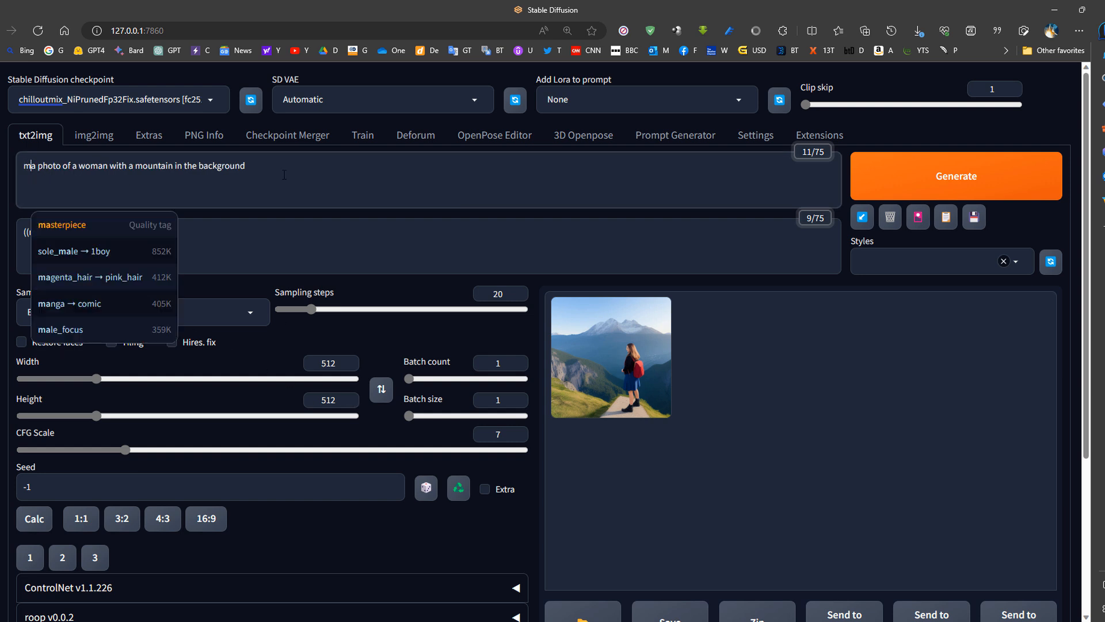
text(best quality,)
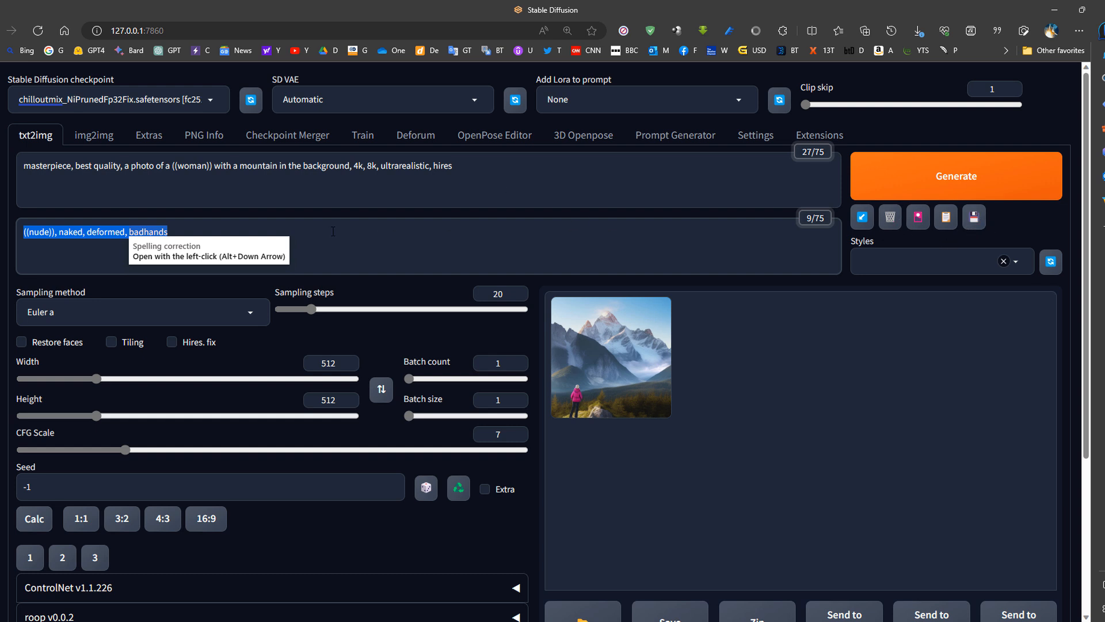
- Save the current prompt and negative prompt as a style named "outdoor"
click(488, 179)
key(ctrl+a)
click(202, 239)
key(ctrl+a)
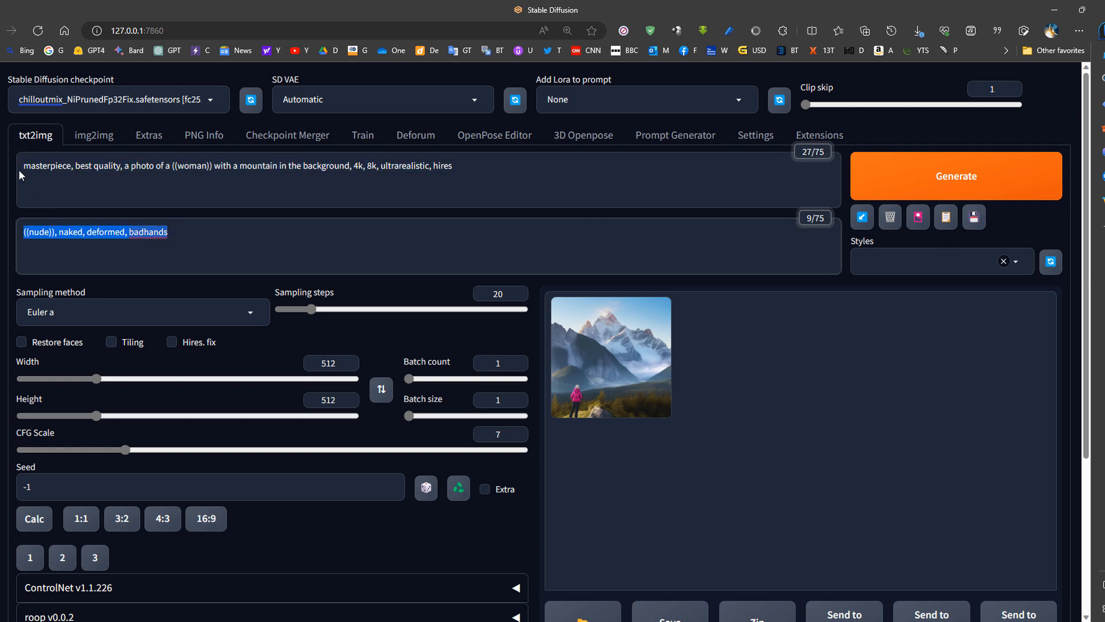
drag(518, 175, 17, 167)
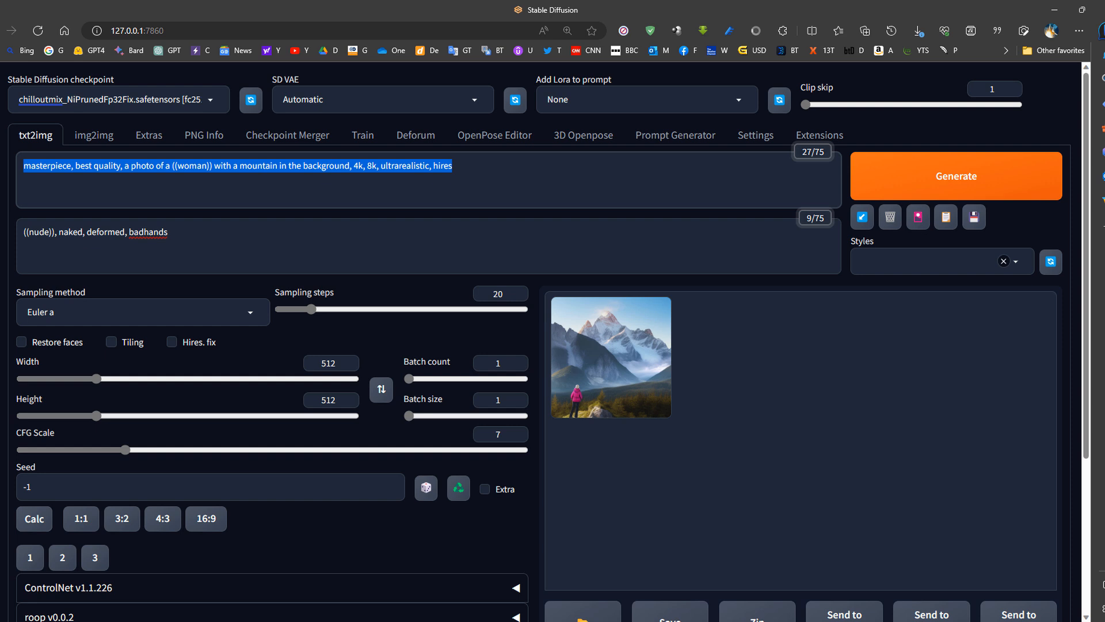
click(973, 217)
text(outdoor)
key(Return)
- Choose the Default_Negative style and insert its text into the negative prompt
click(1017, 265)
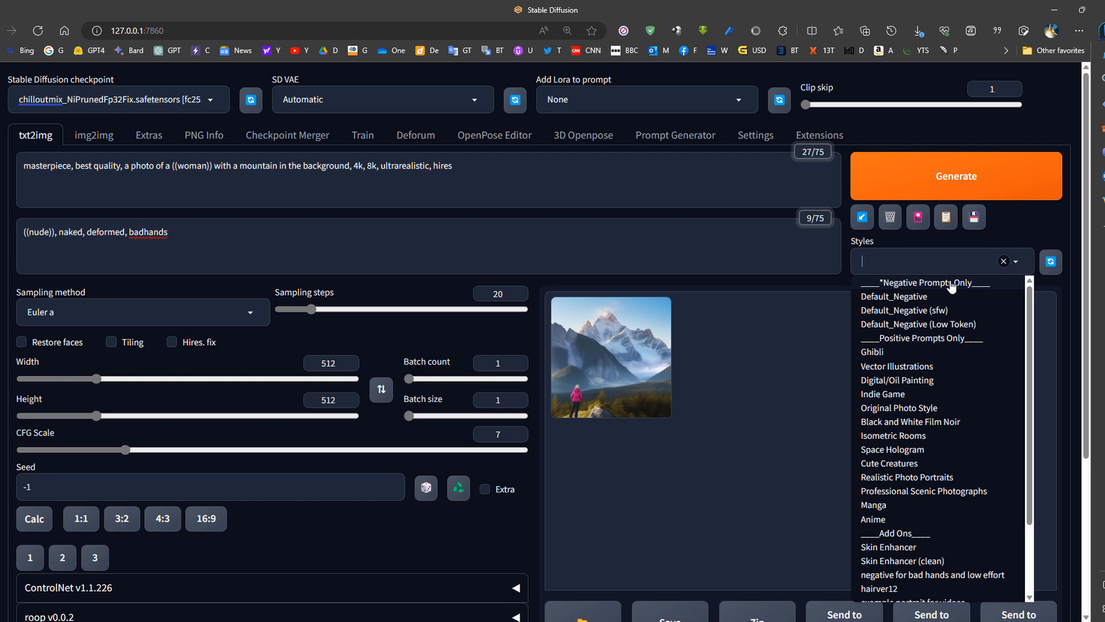
click(894, 296)
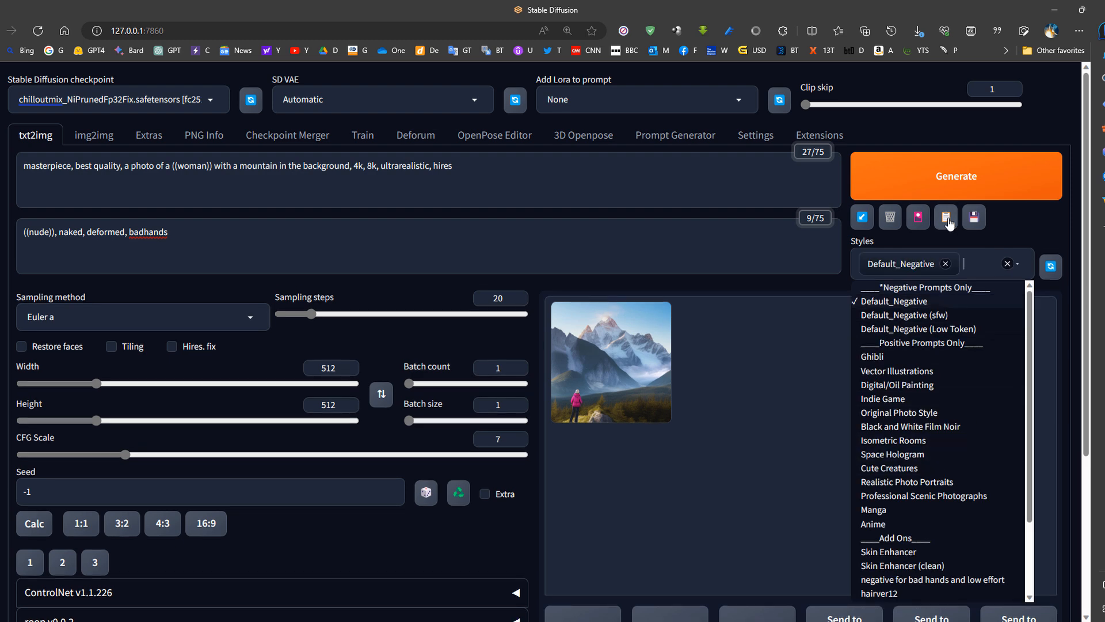
click(946, 217)
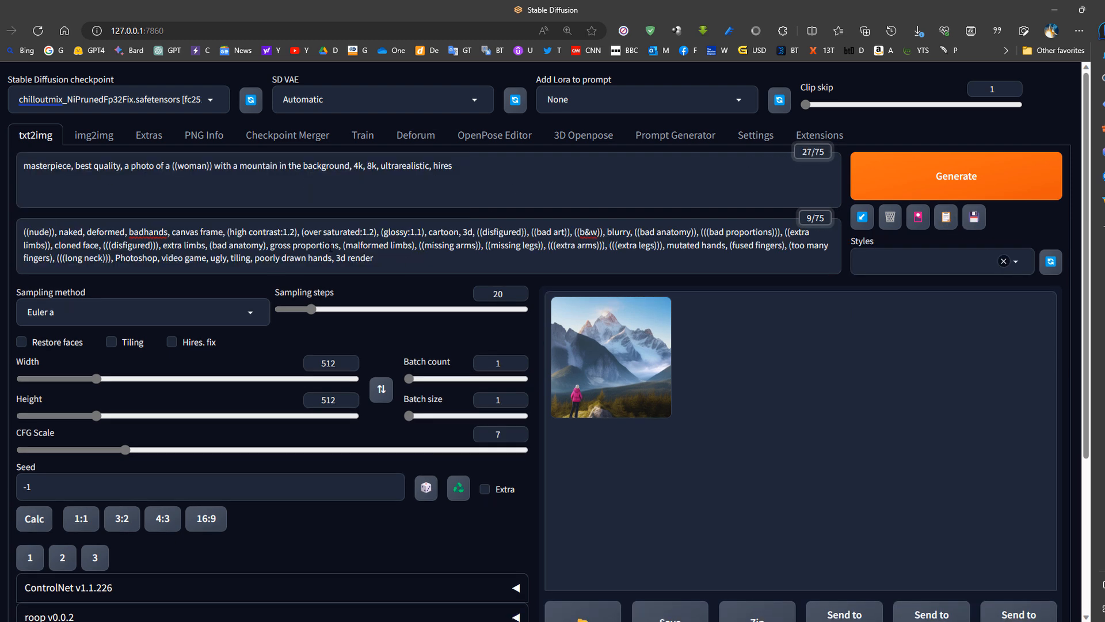
- Delete the inserted style text after "badhands" from the negative prompt
mouse_move(408, 258)
mouse_down()
mouse_move(271, 232)
mouse_move(185, 232)
mouse_move(356, 231)
mouse_move(417, 245)
mouse_up()
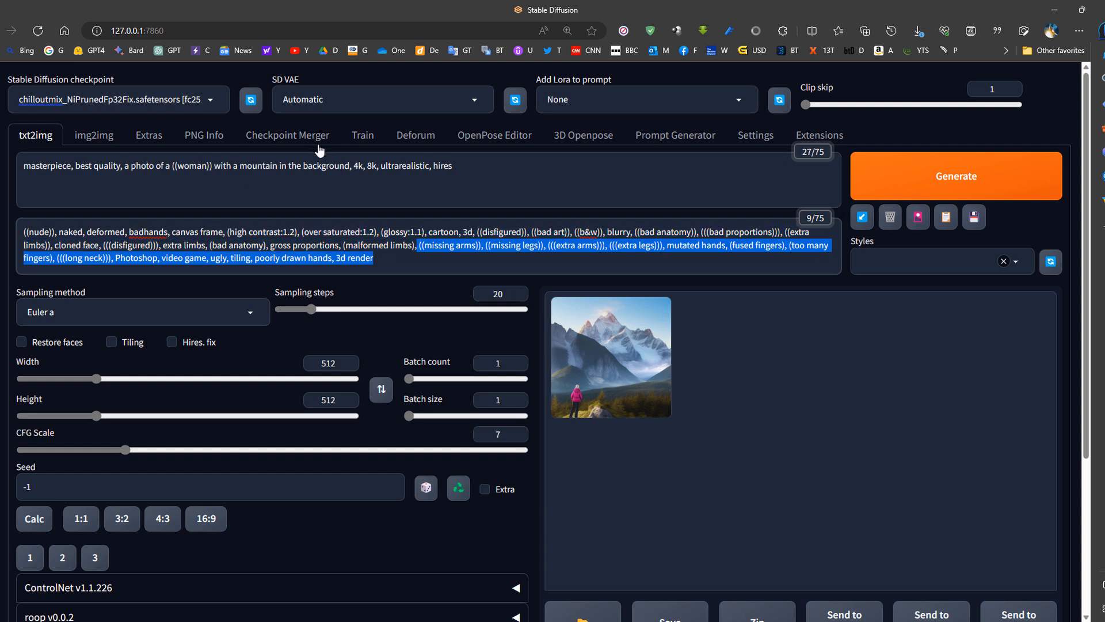
shift+click(171, 232)
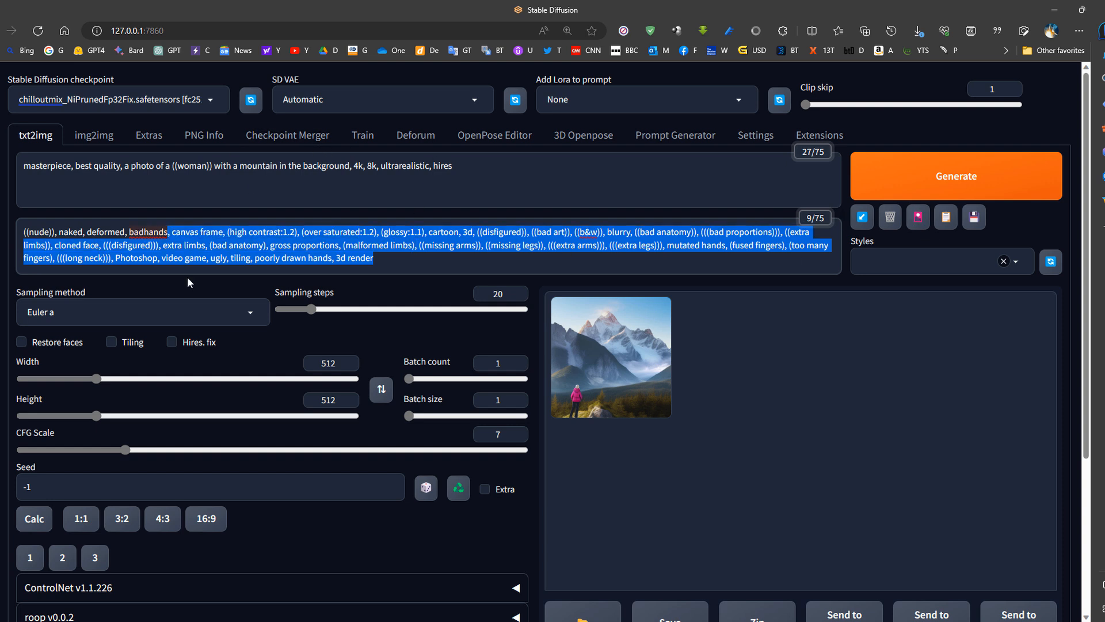
key(BackSpace)
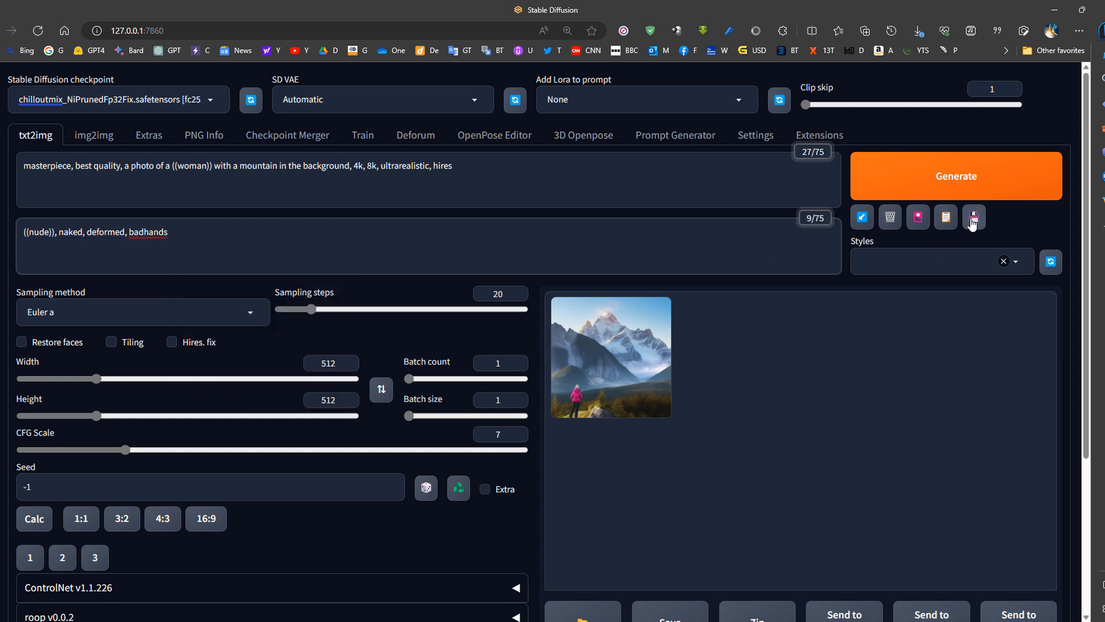
- Show the extra networks, add the badhandv4 textual inversion to the negative prompt, and remove it again
click(918, 219)
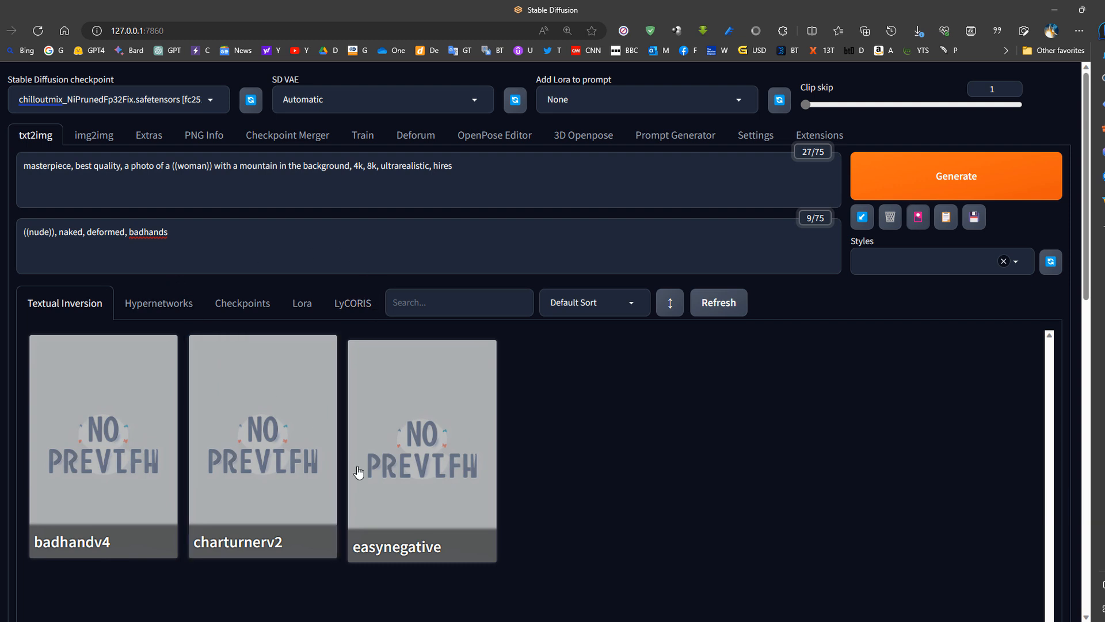
click(113, 416)
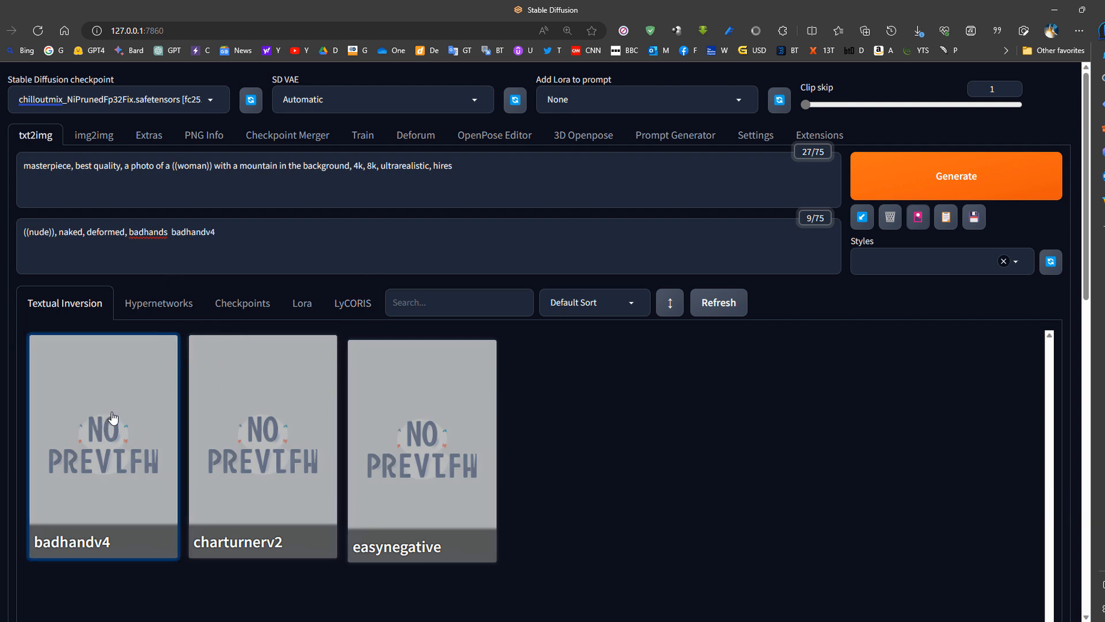
double_click(228, 233)
key(BackSpace)
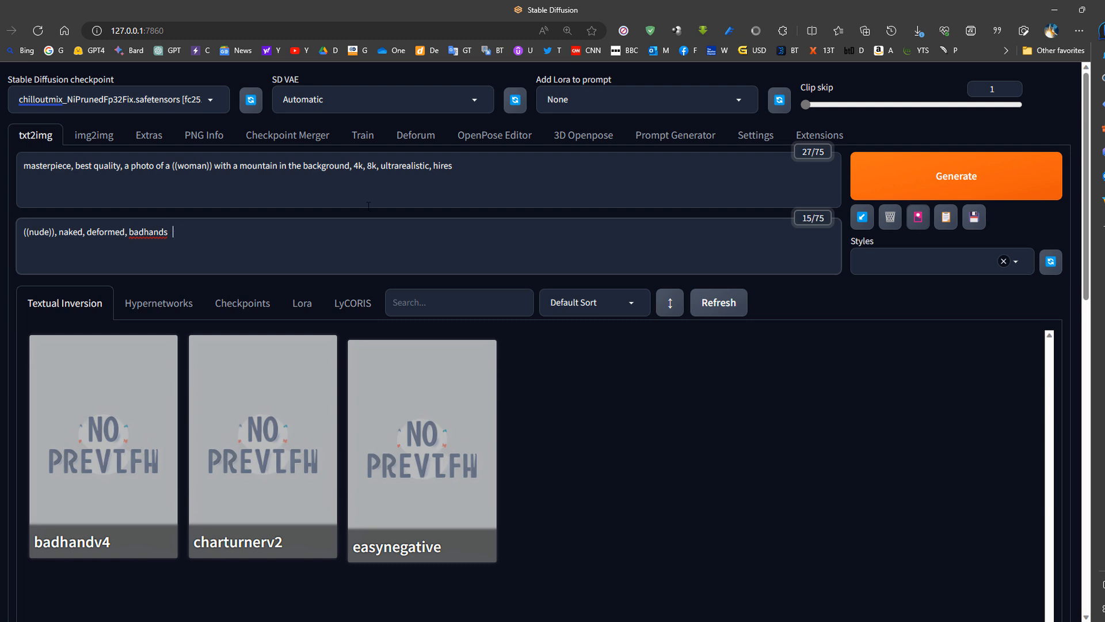
- Add the paladin2_5-128 Lora from the armor/ group to the prompt and set its weight to .4
click(303, 304)
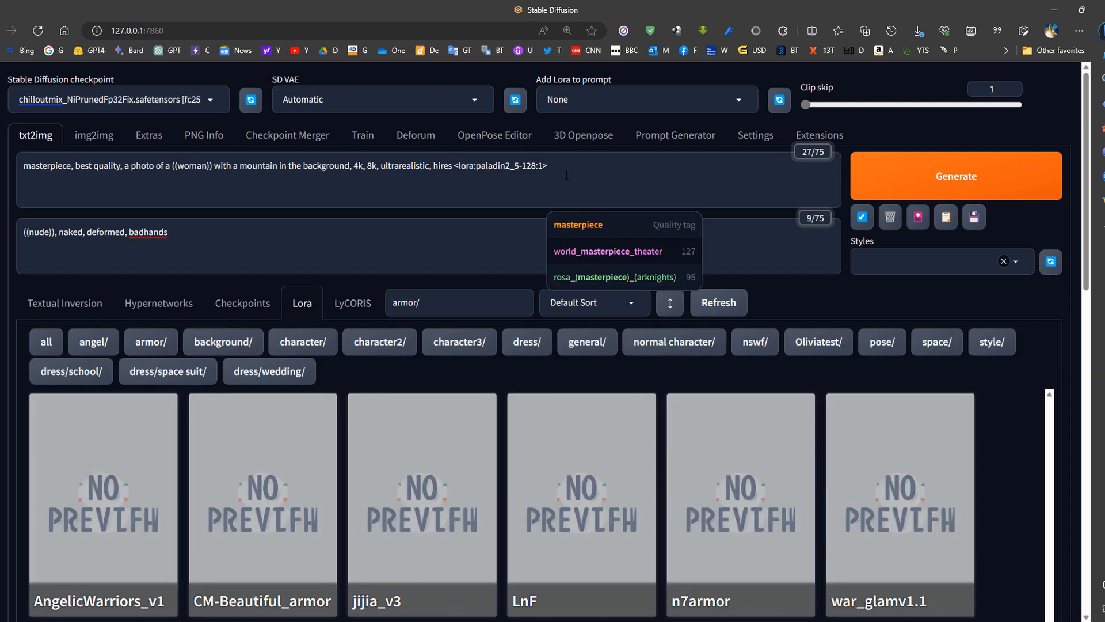
drag(547, 165, 453, 166)
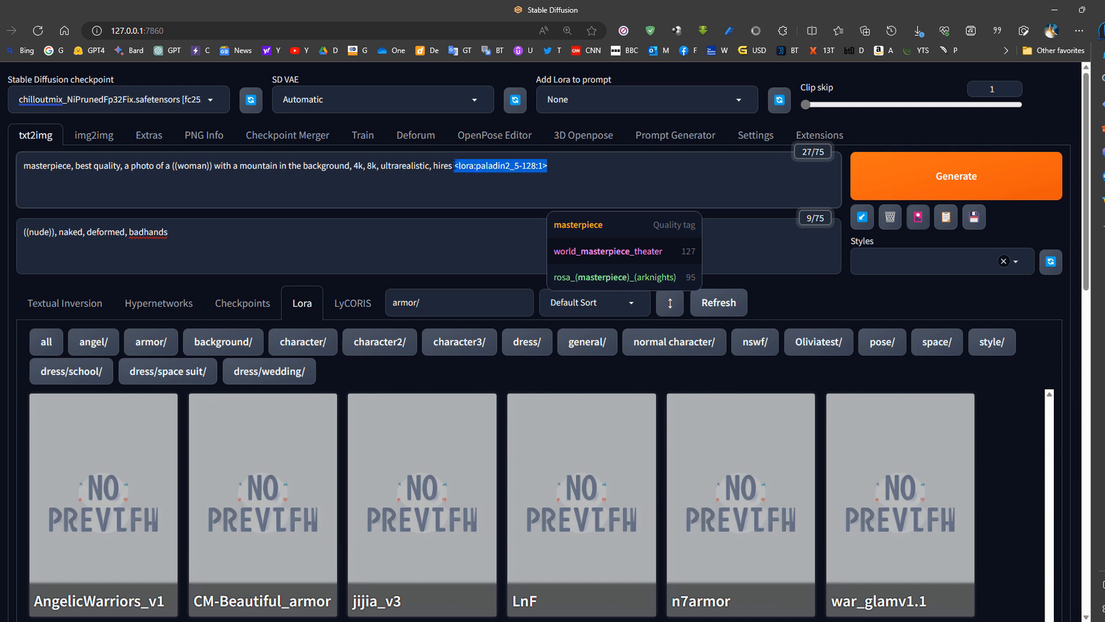
mouse_move(475, 165)
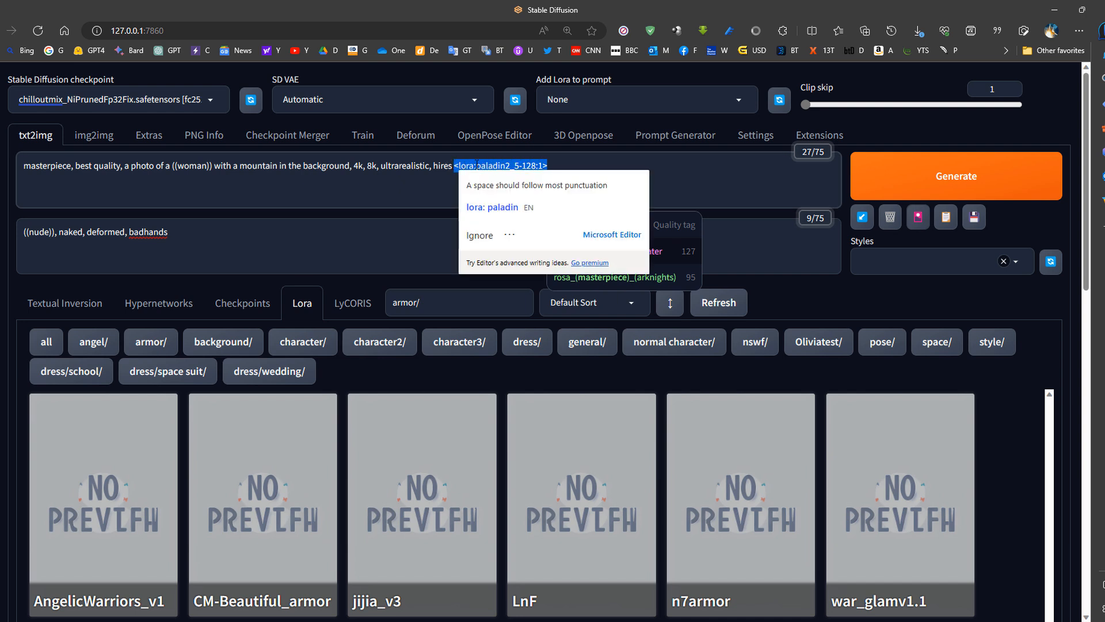
click(549, 172)
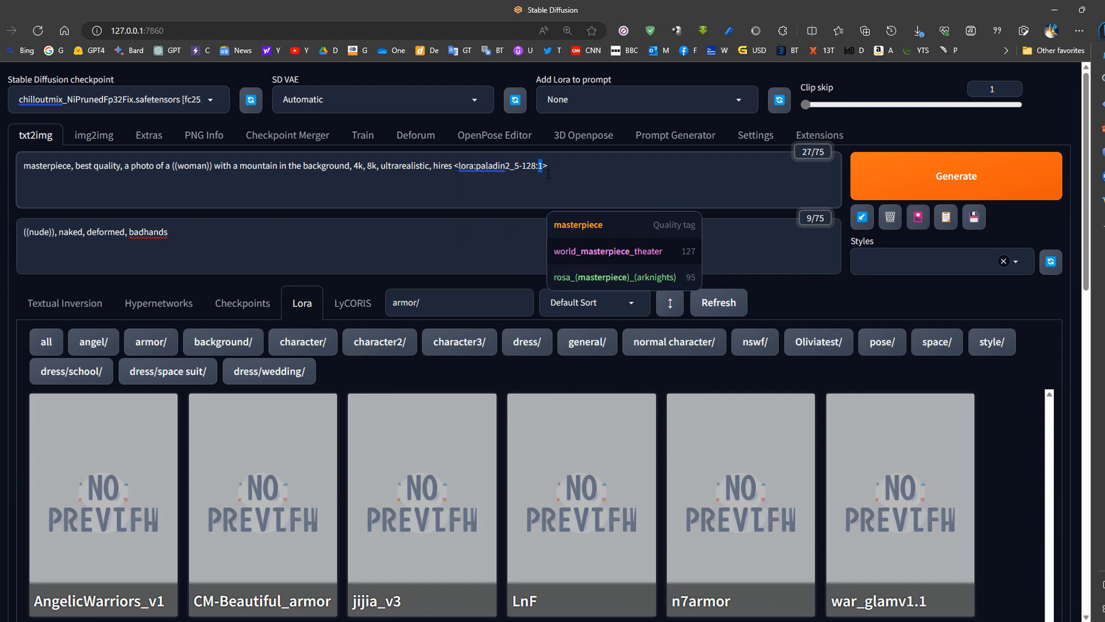
click(918, 217)
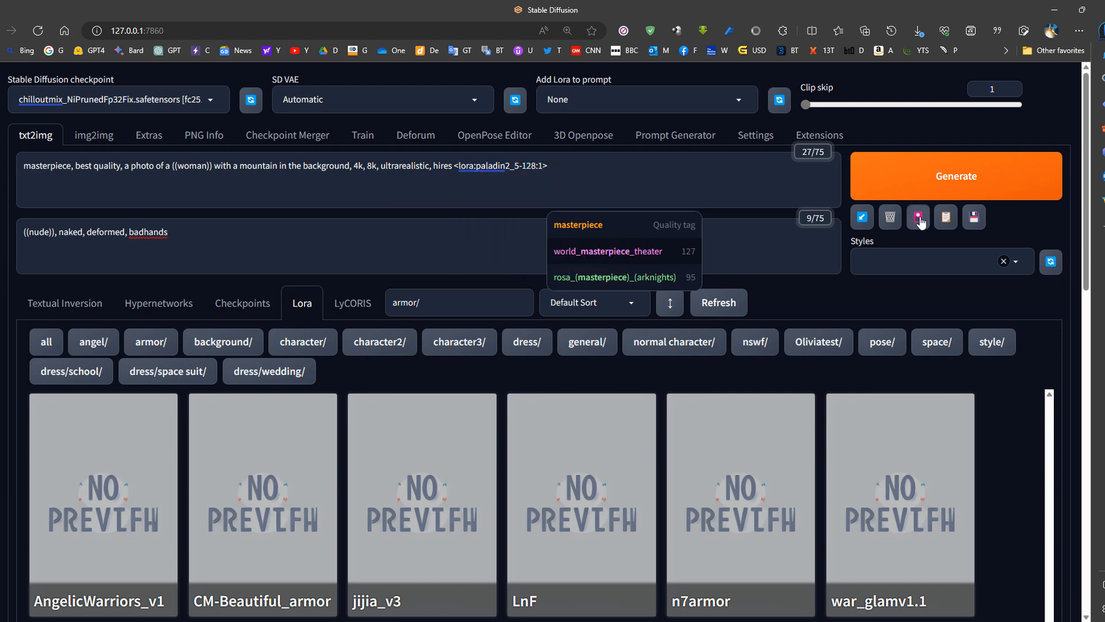
click(553, 166)
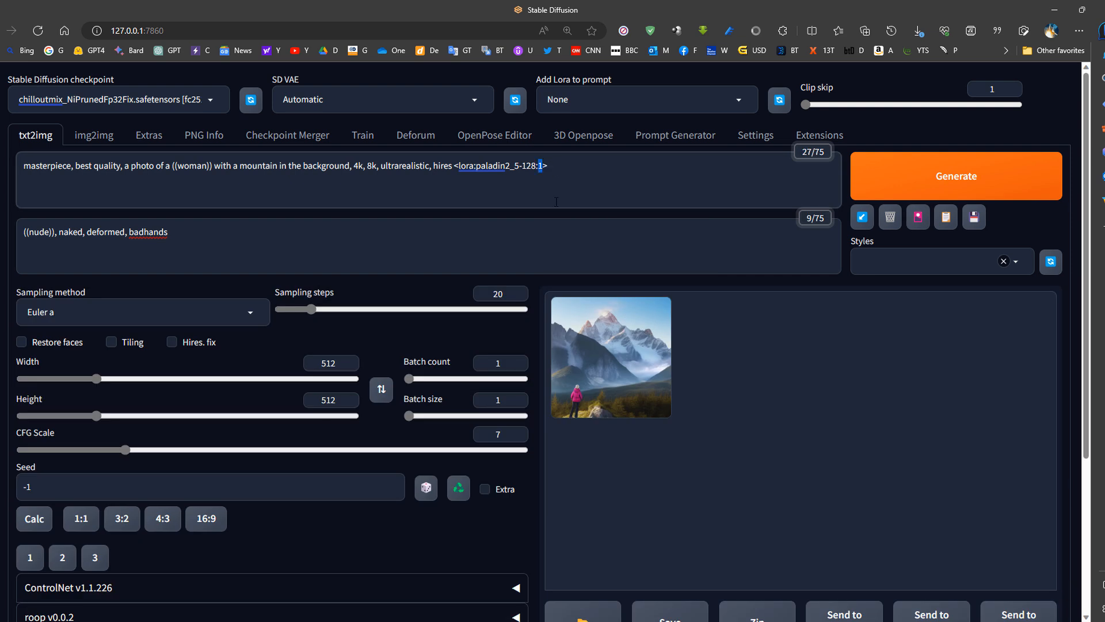
text(.4)
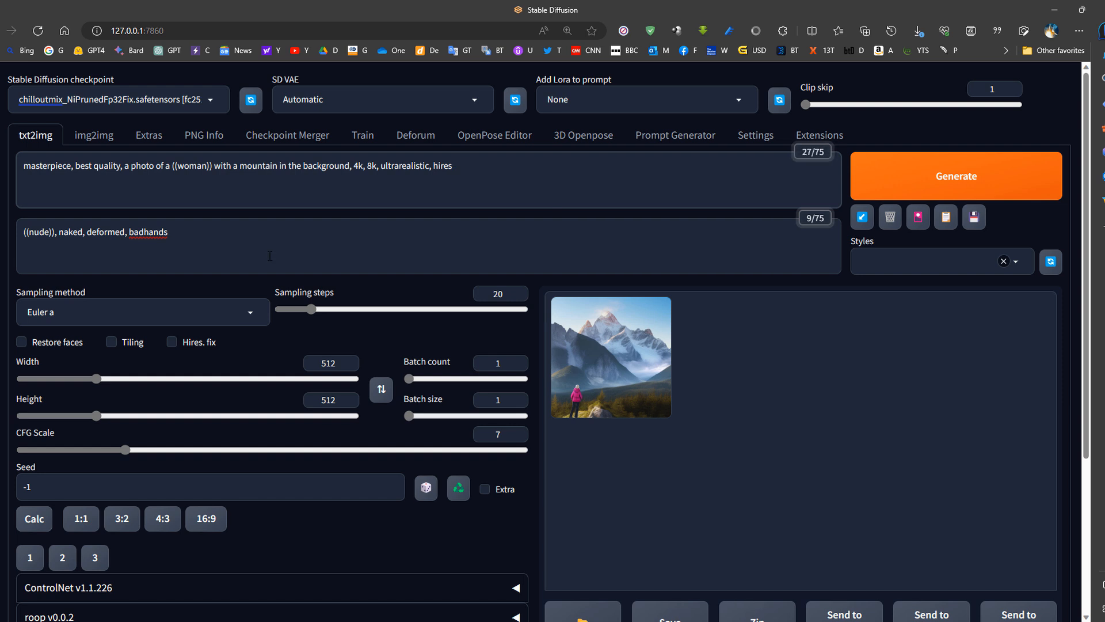
- Look through the available sampling methods
click(251, 316)
scroll(268, 374, down, 1)
scroll(268, 374, up, 1)
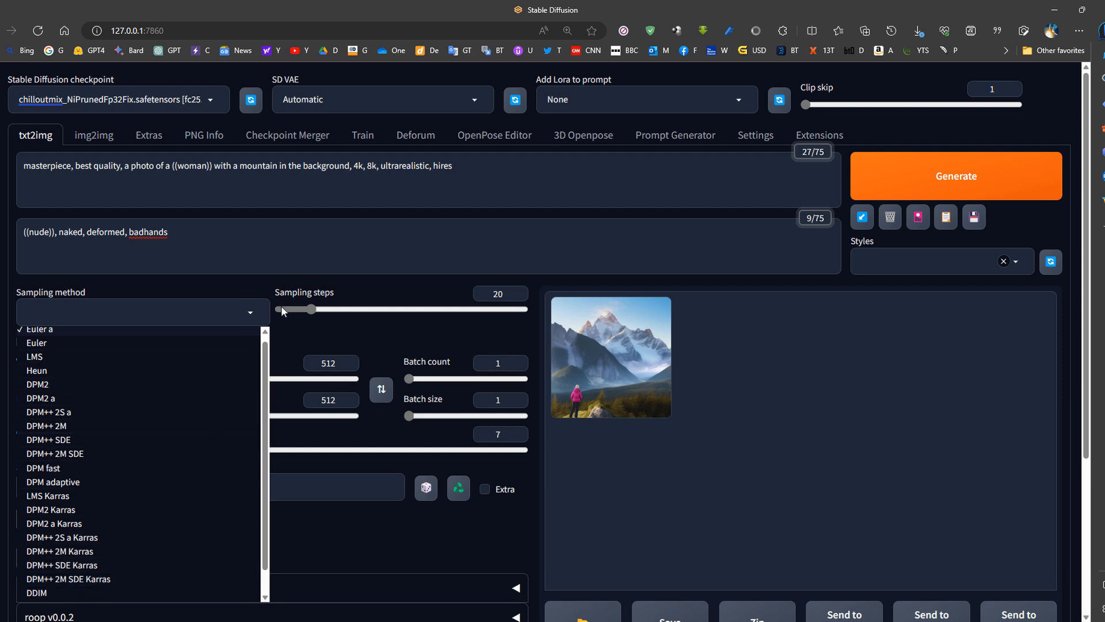
click(305, 247)
- Set the image height to 768 and generate a new image
drag(341, 400, 294, 407)
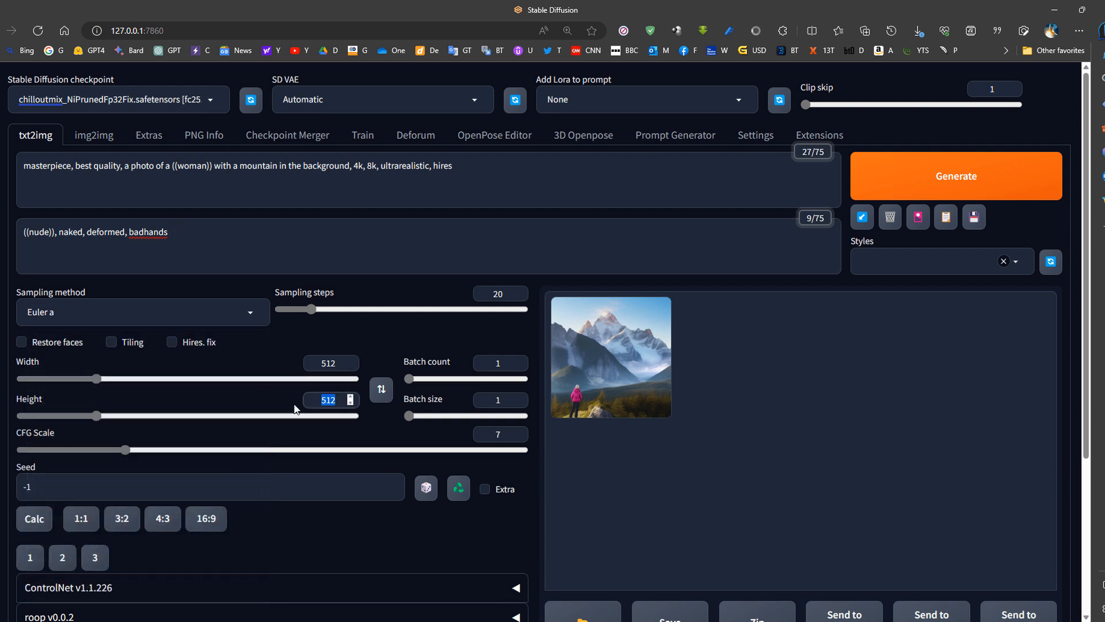
text(768)
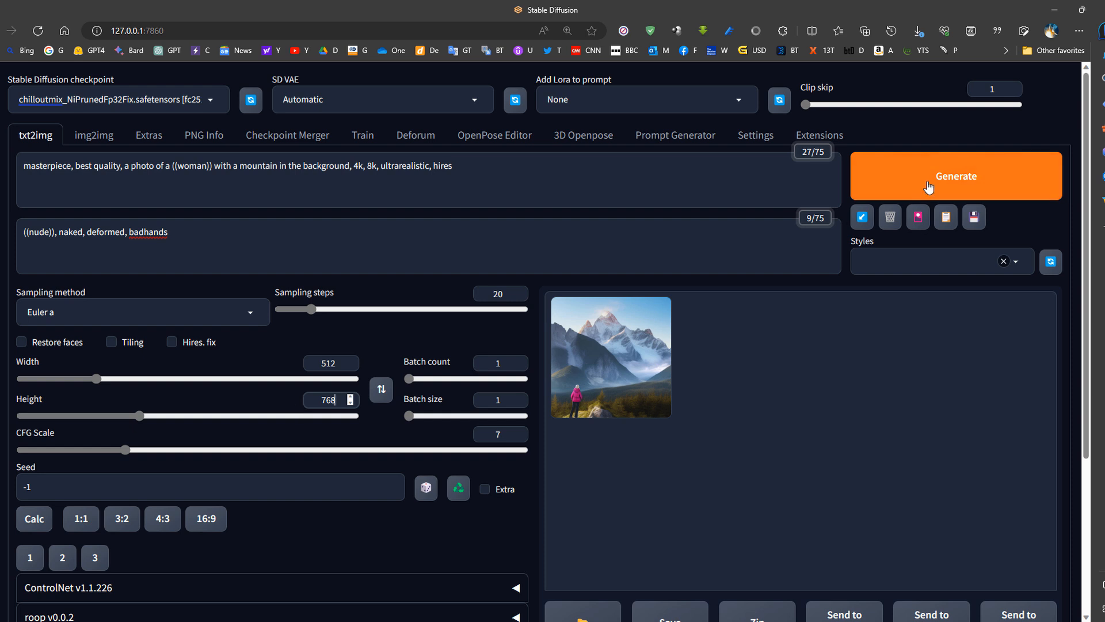
click(864, 190)
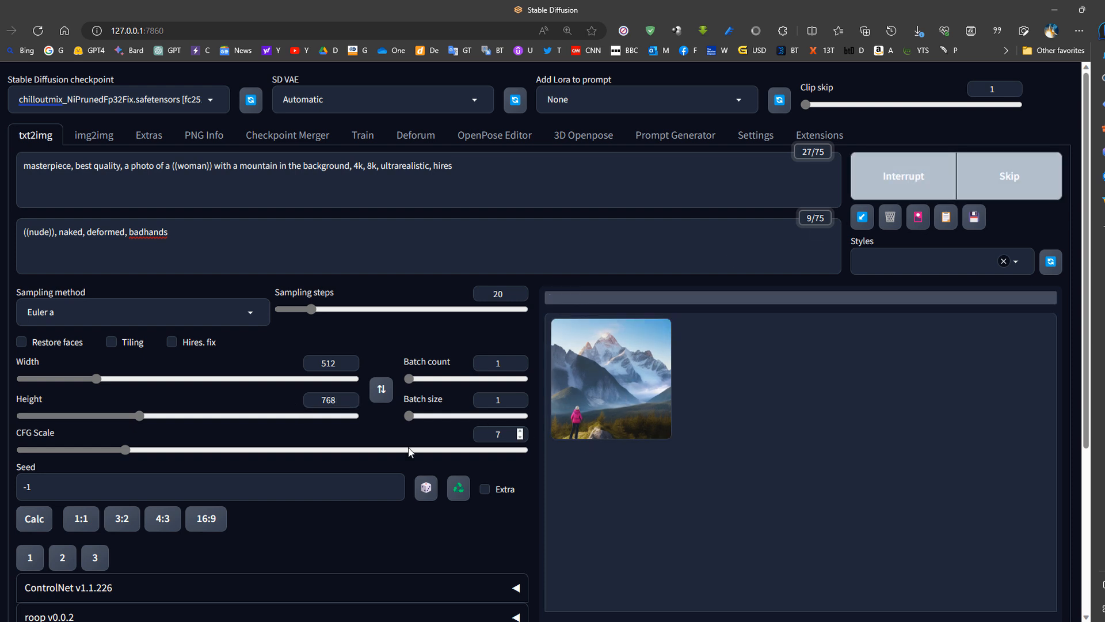
click(640, 370)
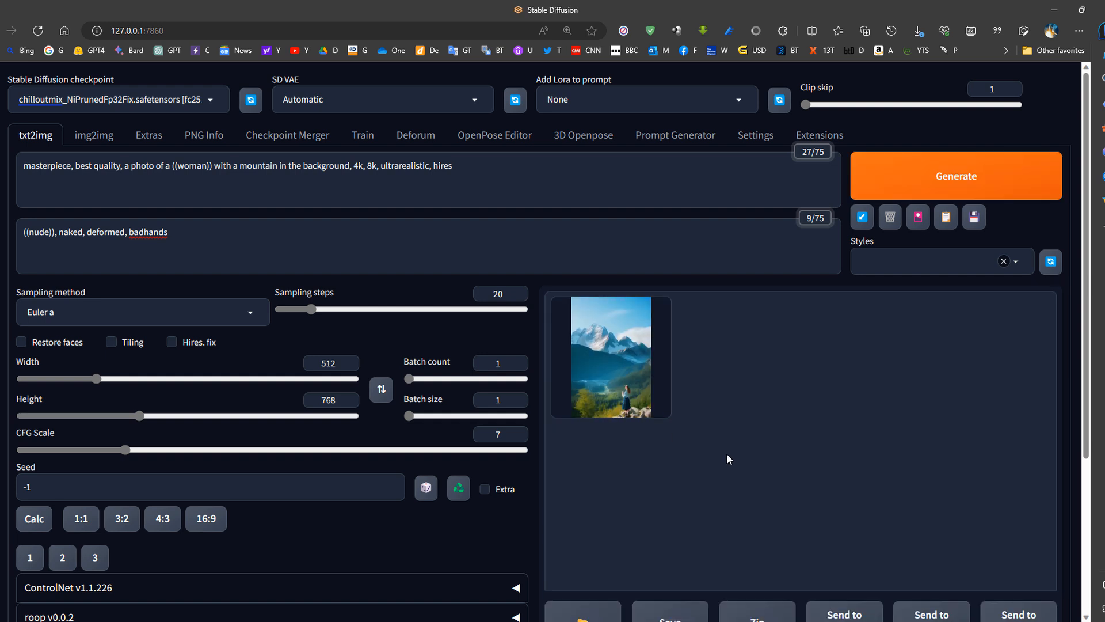
- Reuse the seed of the last generated image, and set the seed back to random
click(460, 491)
click(426, 487)
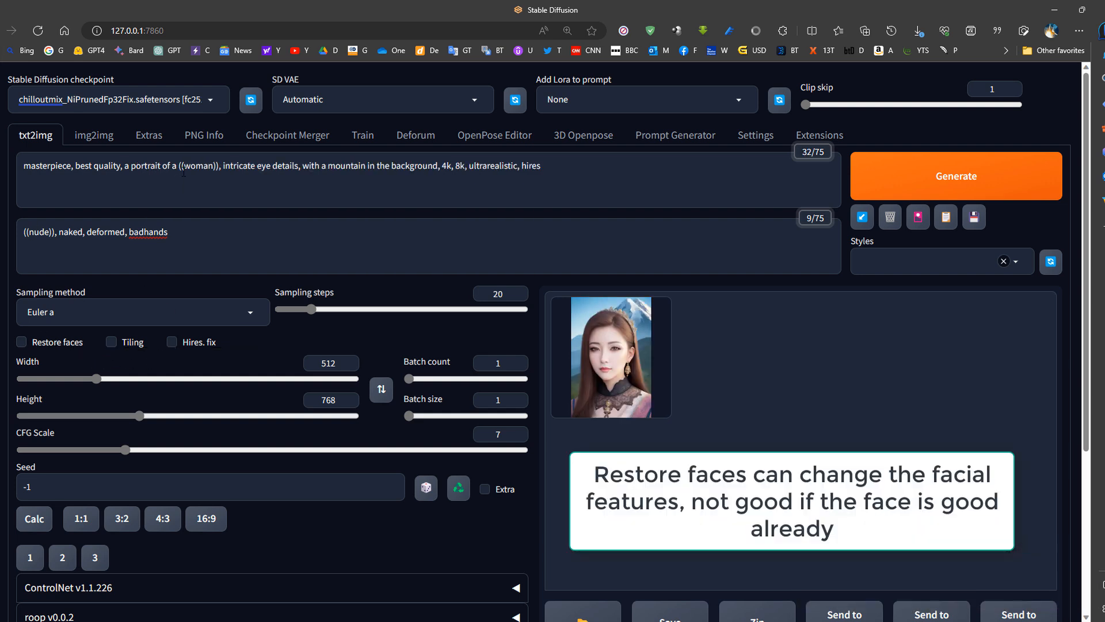
- Review the portrait prompt and enlarge the generated portrait in the output gallery
drag(43, 167, 452, 168)
click(644, 399)
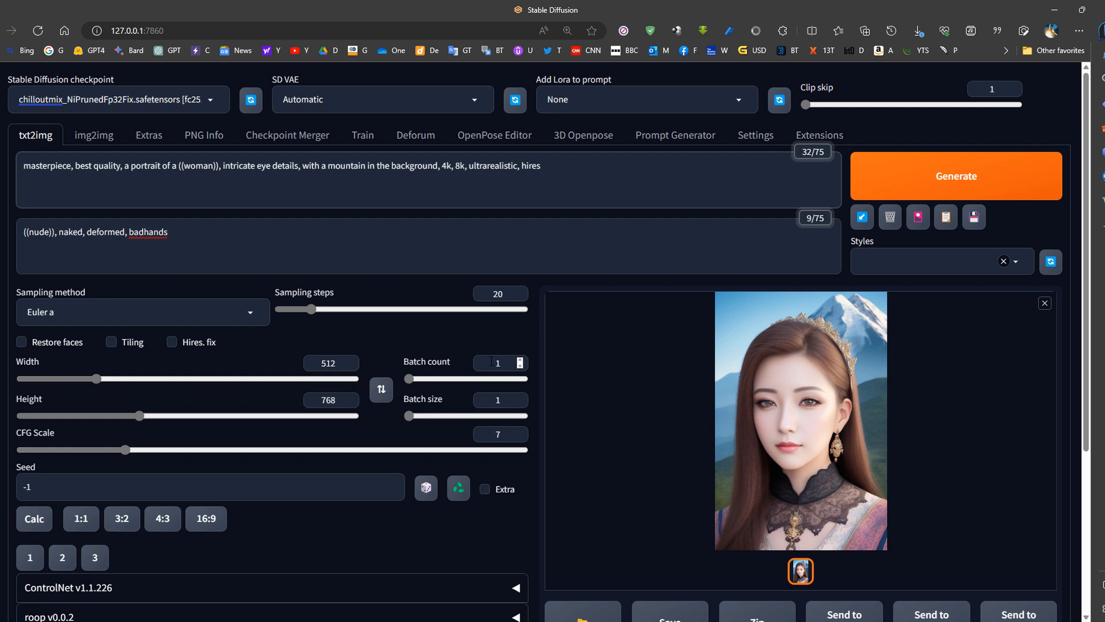
- Enable Hires. fix with the 4x-UltraSharp upscaler, 10 hires steps and a denoising strength of 0.3
click(194, 344)
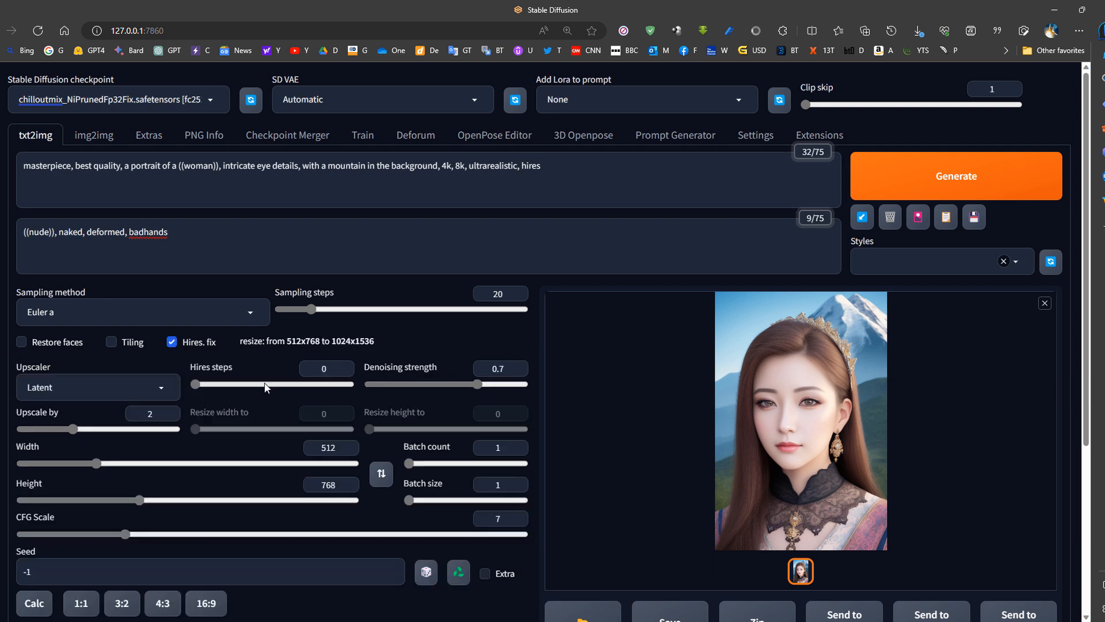
click(154, 397)
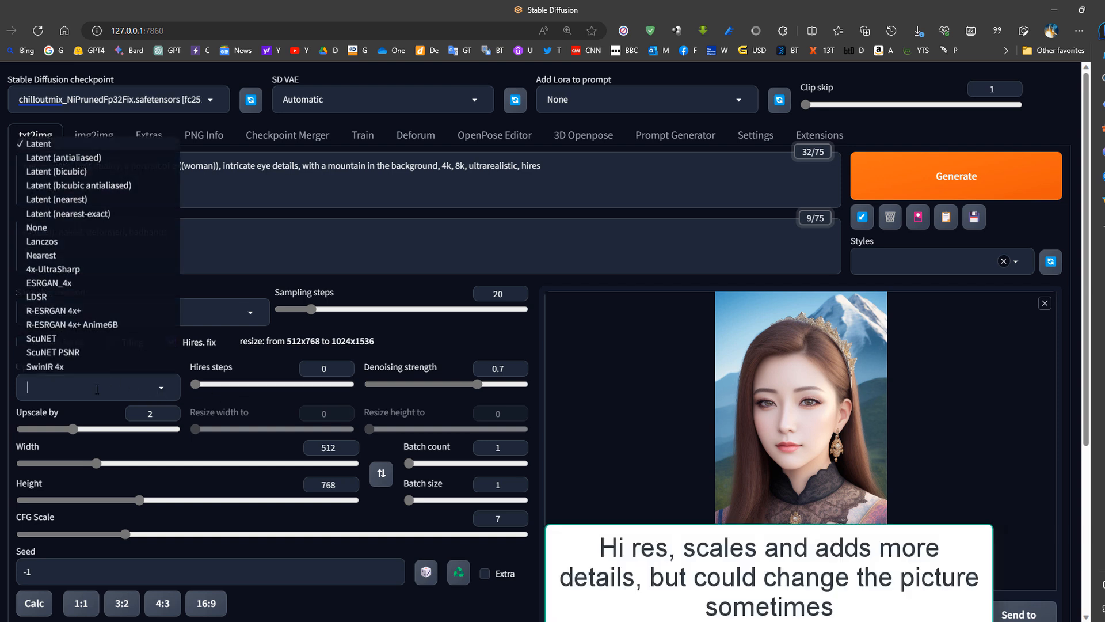
click(72, 269)
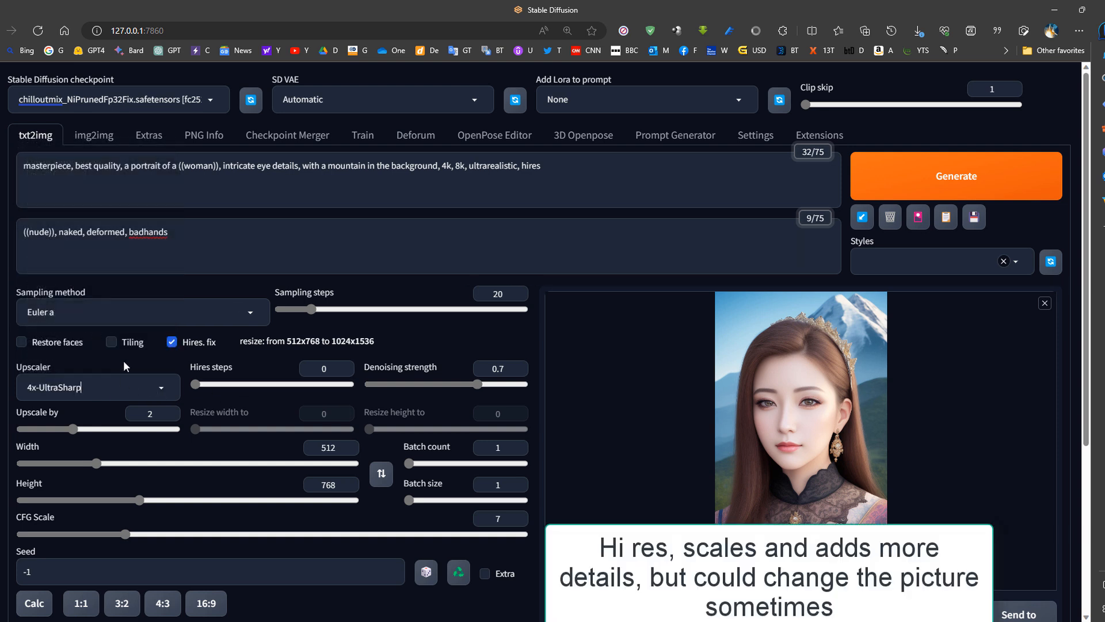
double_click(328, 370)
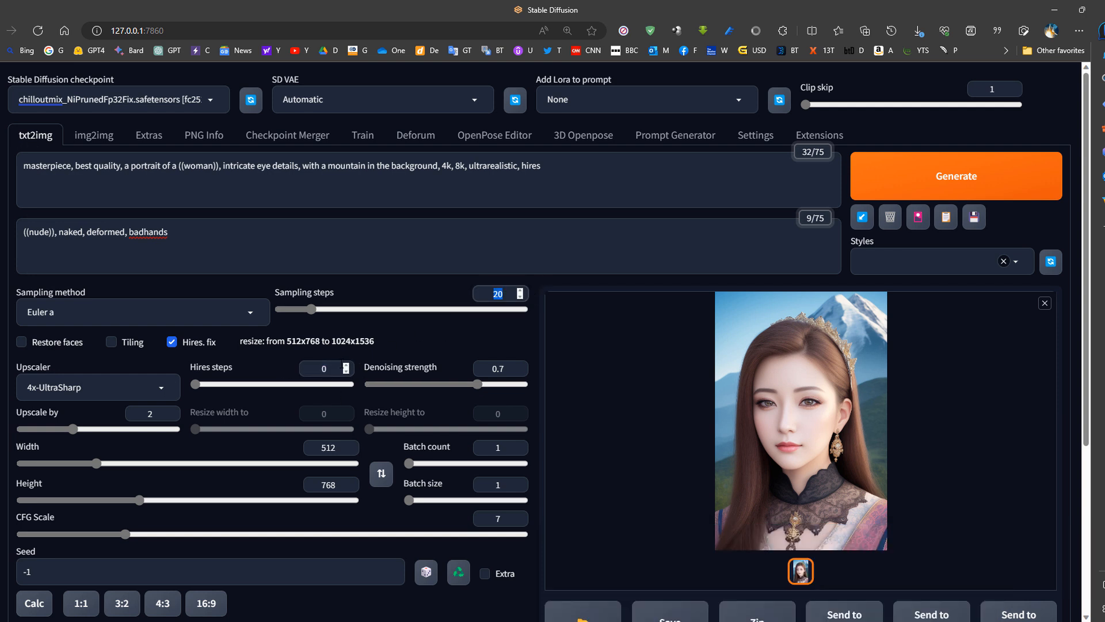
text(10)
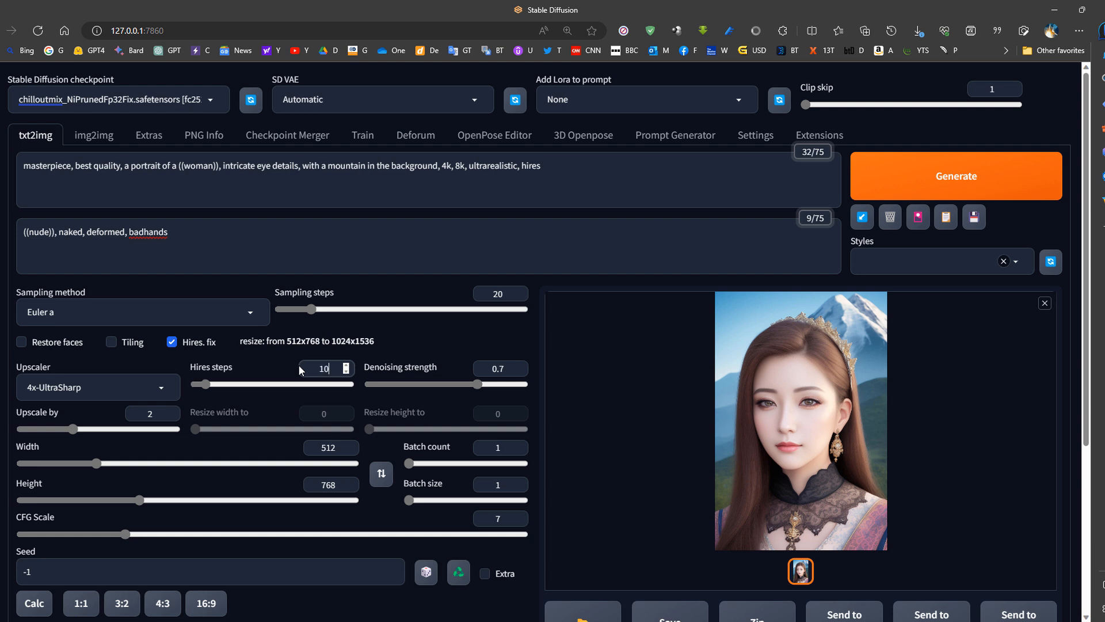
click(509, 368)
drag(476, 387, 418, 381)
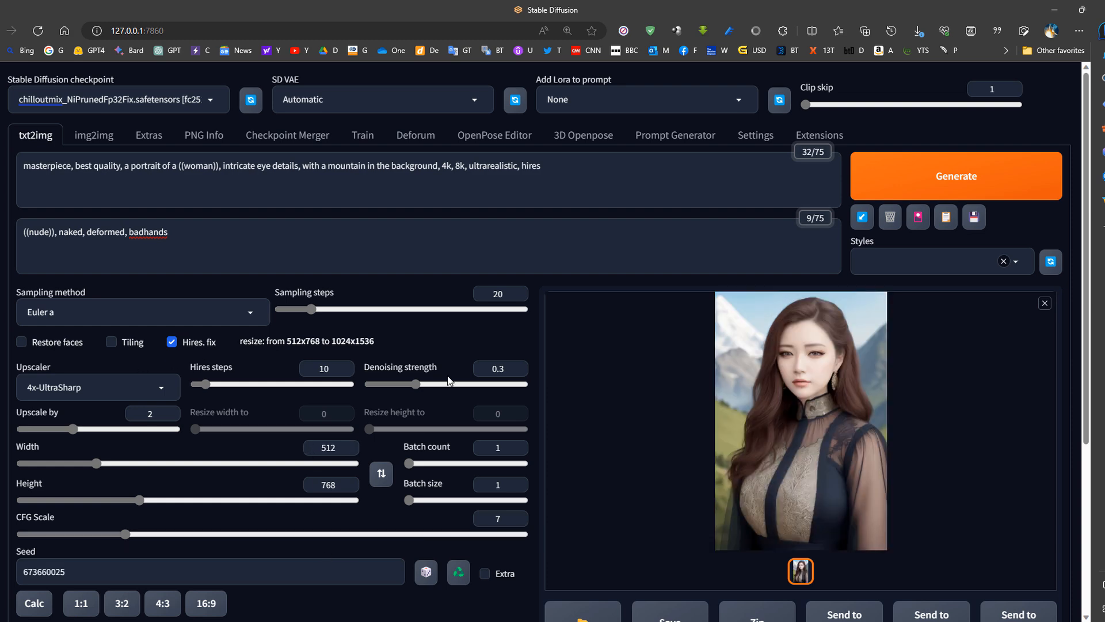
- View the newly generated portrait at full size, close the viewer and look over its generation settings
click(769, 431)
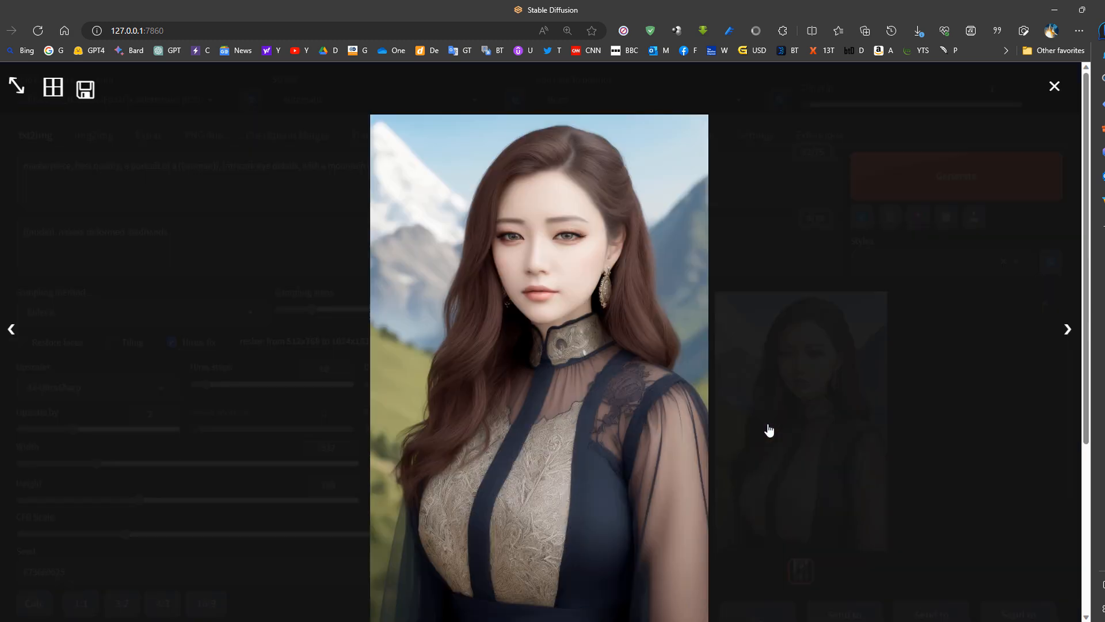
click(605, 394)
scroll(518, 462, down, 1)
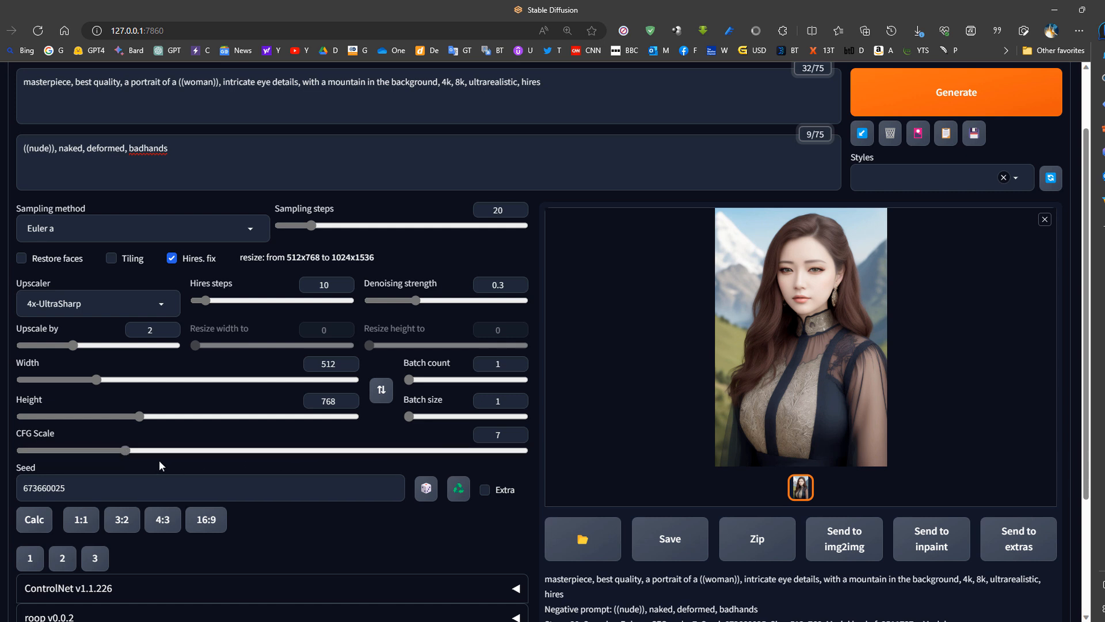
- Try CFG Scale values of 10.5 and 4 against the prompt, and set the scale back to 7
scroll(242, 344, up, 2)
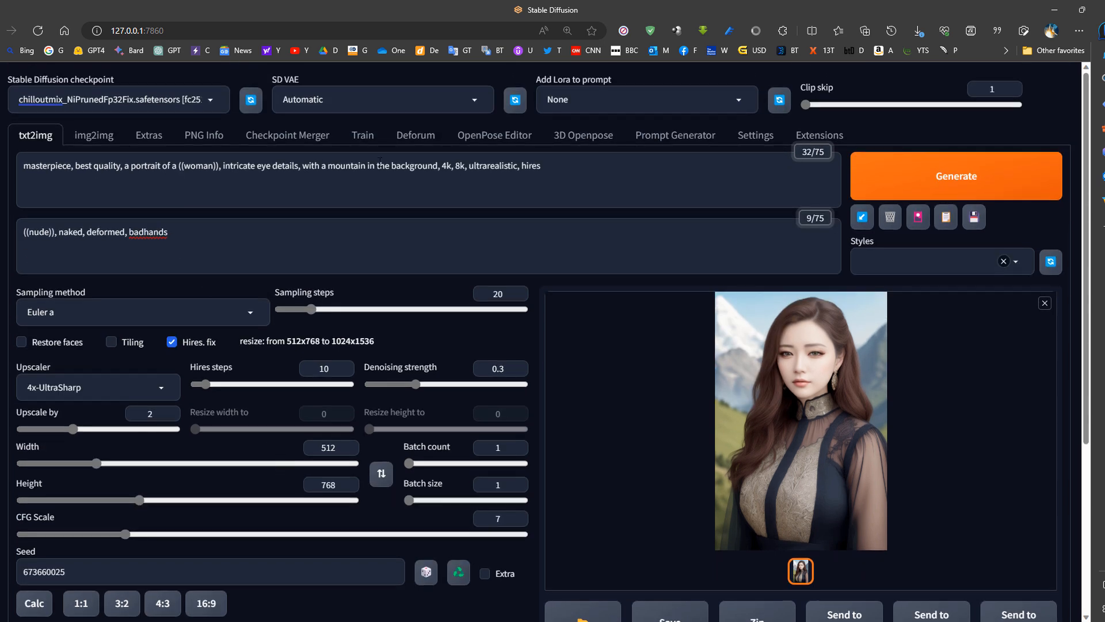
drag(570, 167, 22, 167)
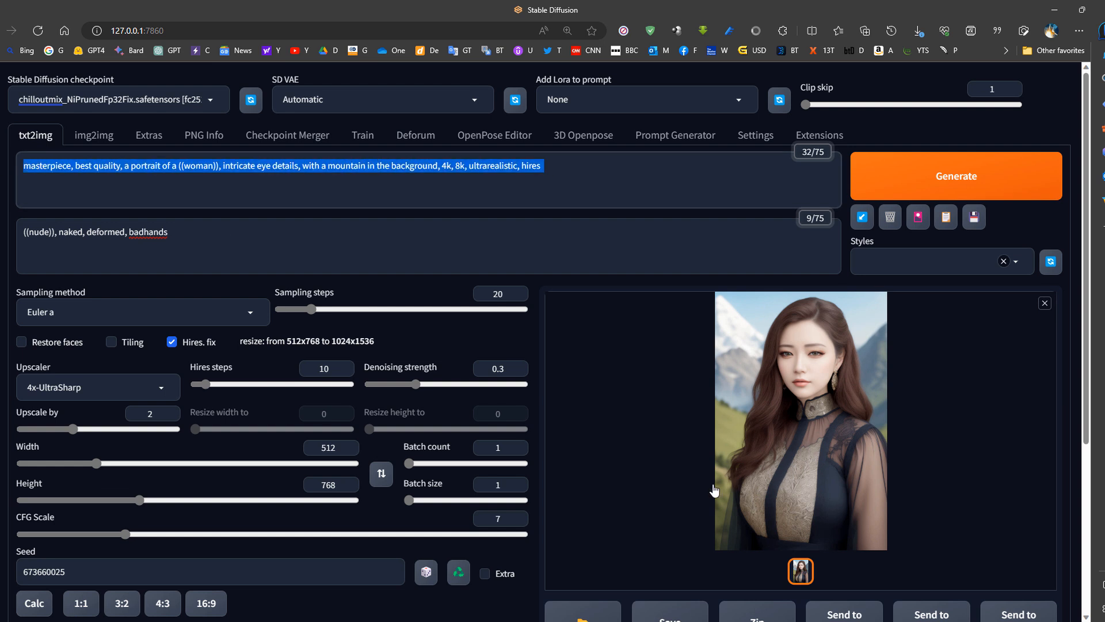
drag(124, 533, 185, 534)
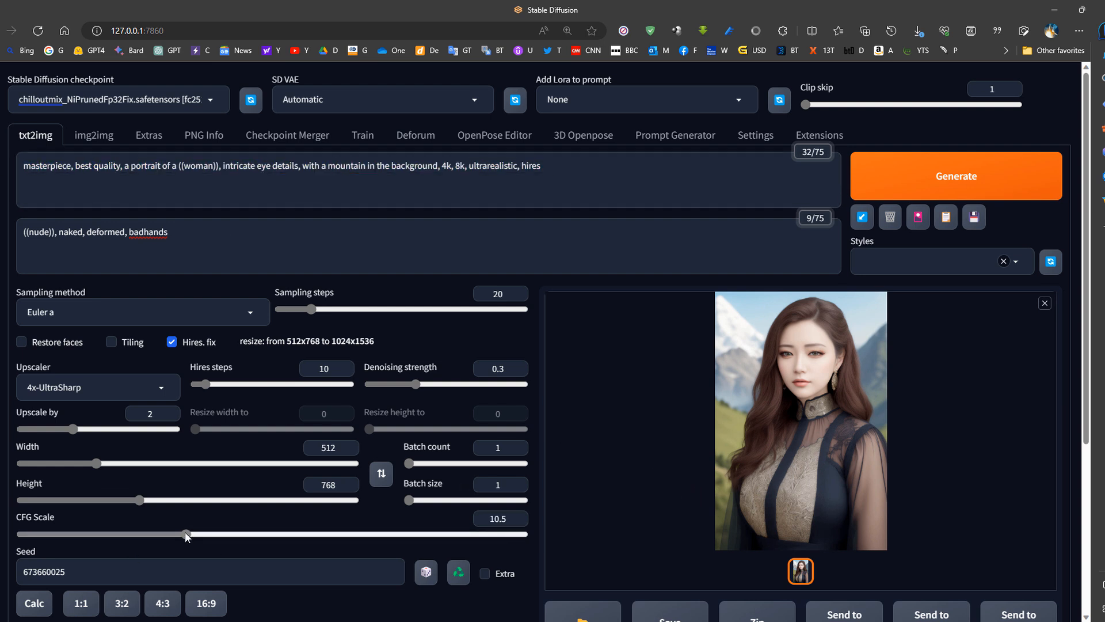
drag(541, 167, 219, 177)
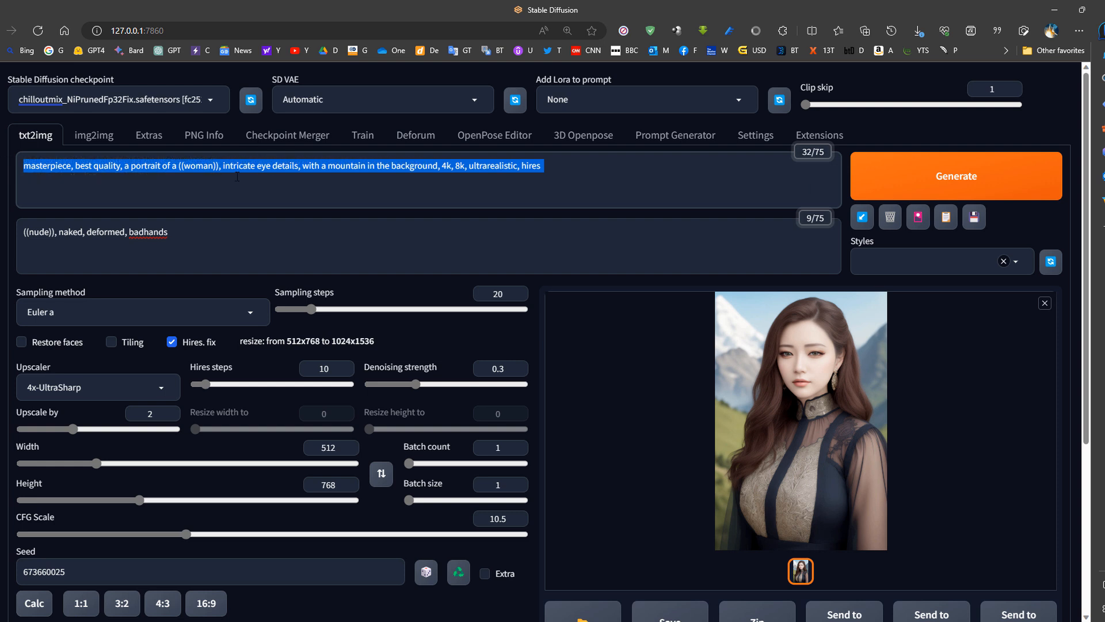
drag(184, 535, 159, 534)
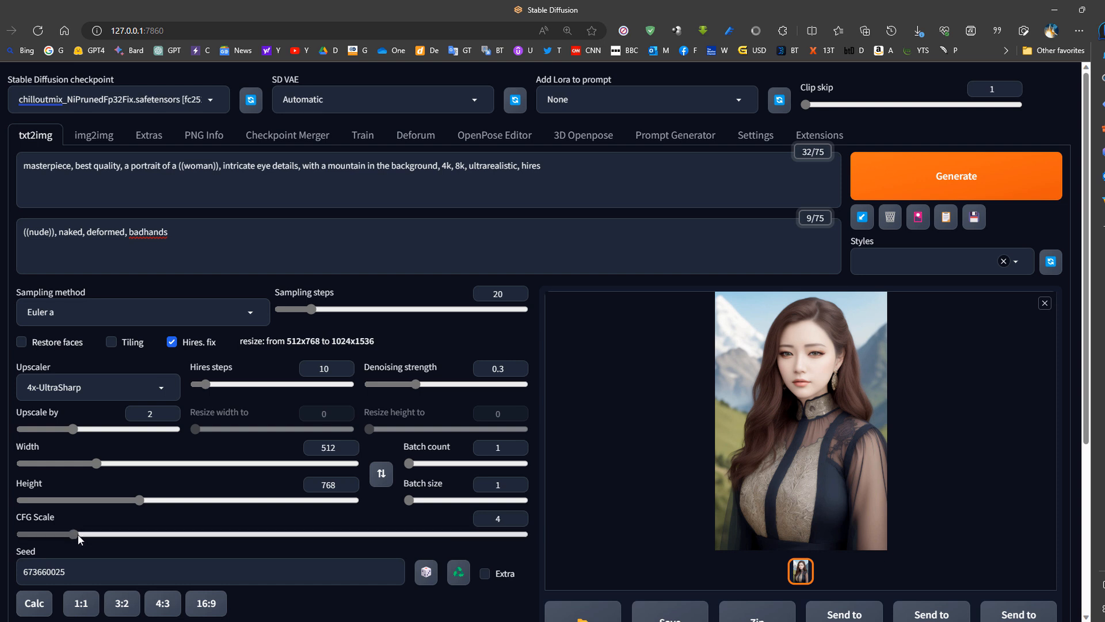
drag(72, 534, 174, 534)
triple_click(105, 159)
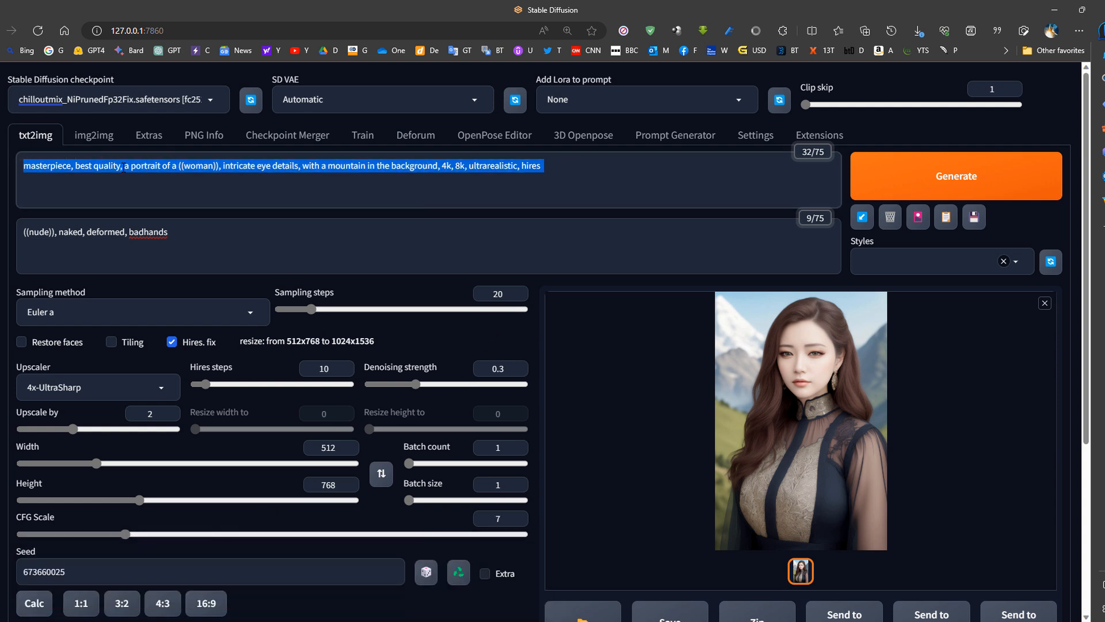
- Set the seed to random, and restore the seed of the last generated image
scroll(461, 399, down, 3)
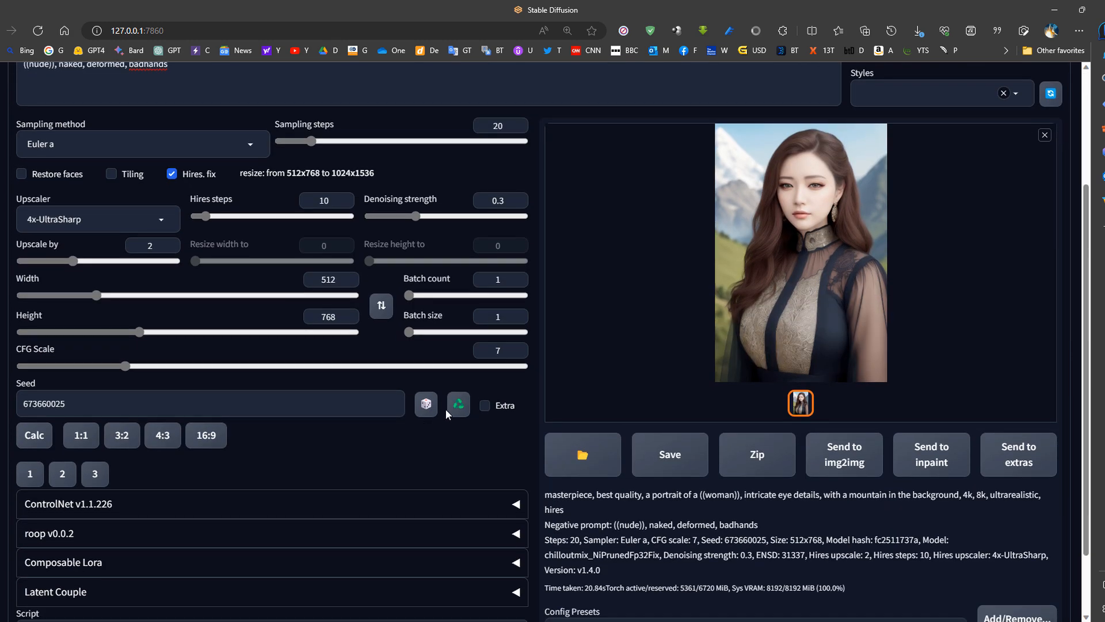
click(426, 404)
scroll(843, 248, up, 3)
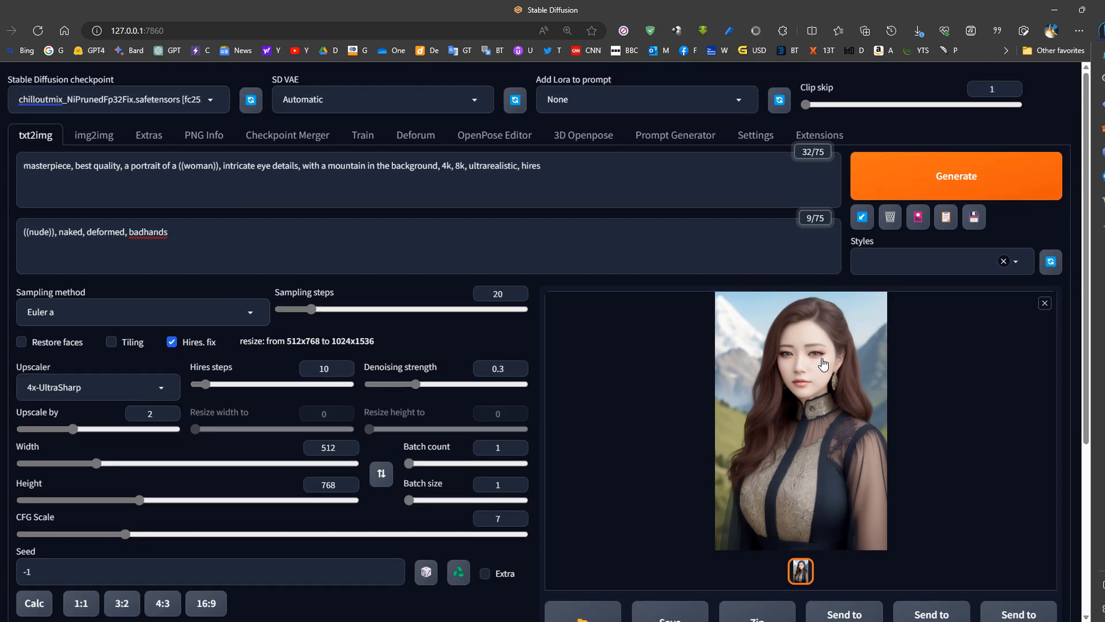
scroll(662, 403, down, 3)
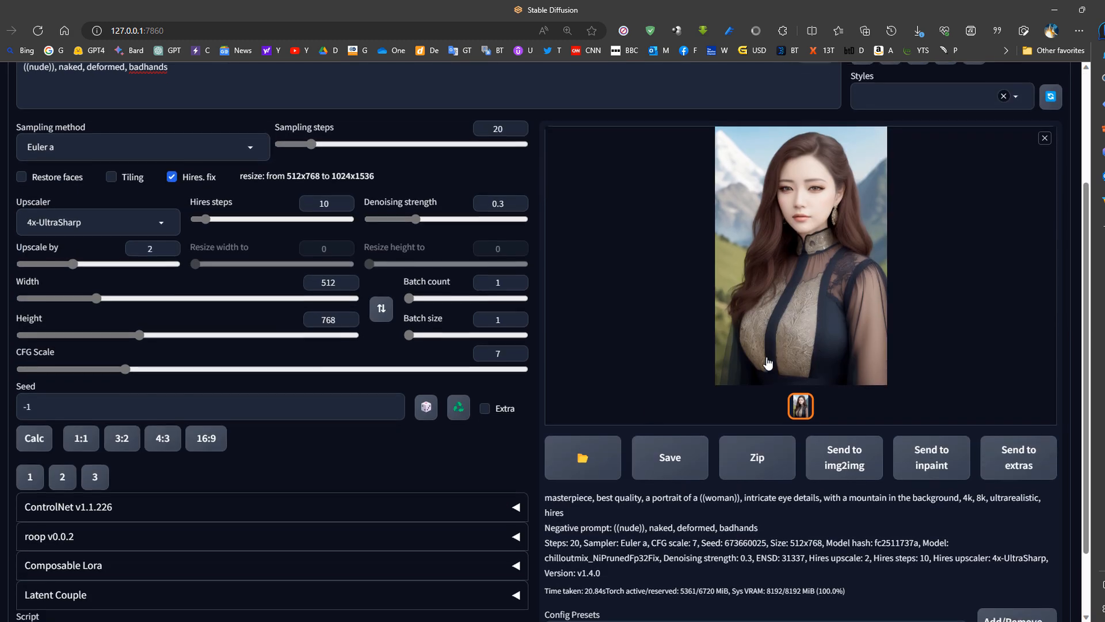
click(459, 404)
scroll(765, 476, up, 3)
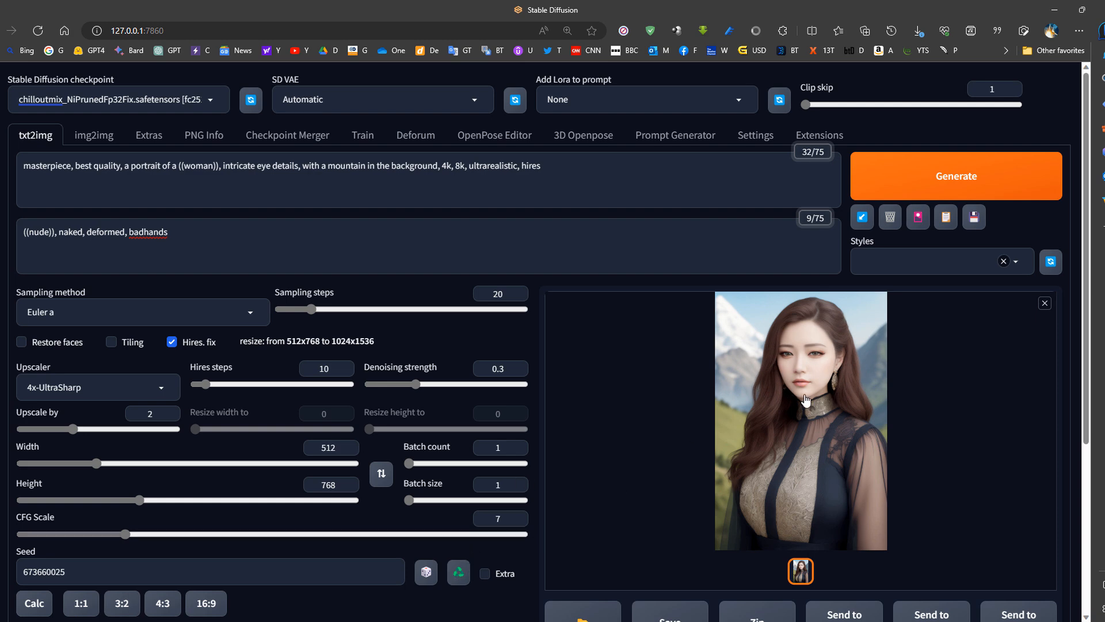
- Expand the ControlNet section and look over its image input and options alongside the generation settings
scroll(489, 397, down, 4)
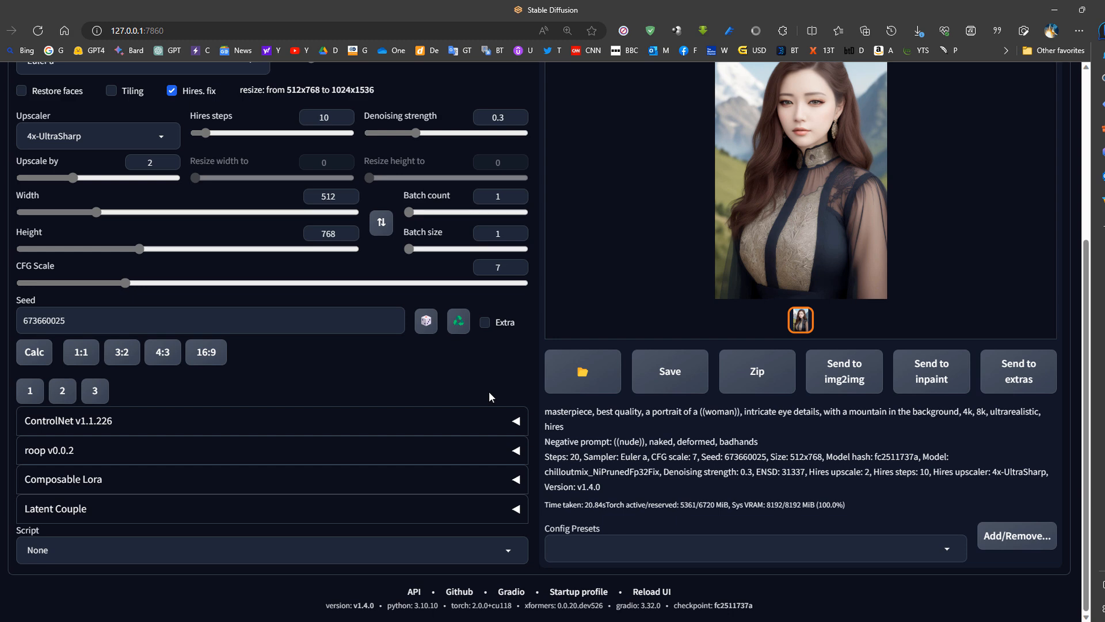
scroll(765, 291, up, 4)
scroll(748, 346, down, 4)
click(204, 429)
scroll(288, 412, down, 3)
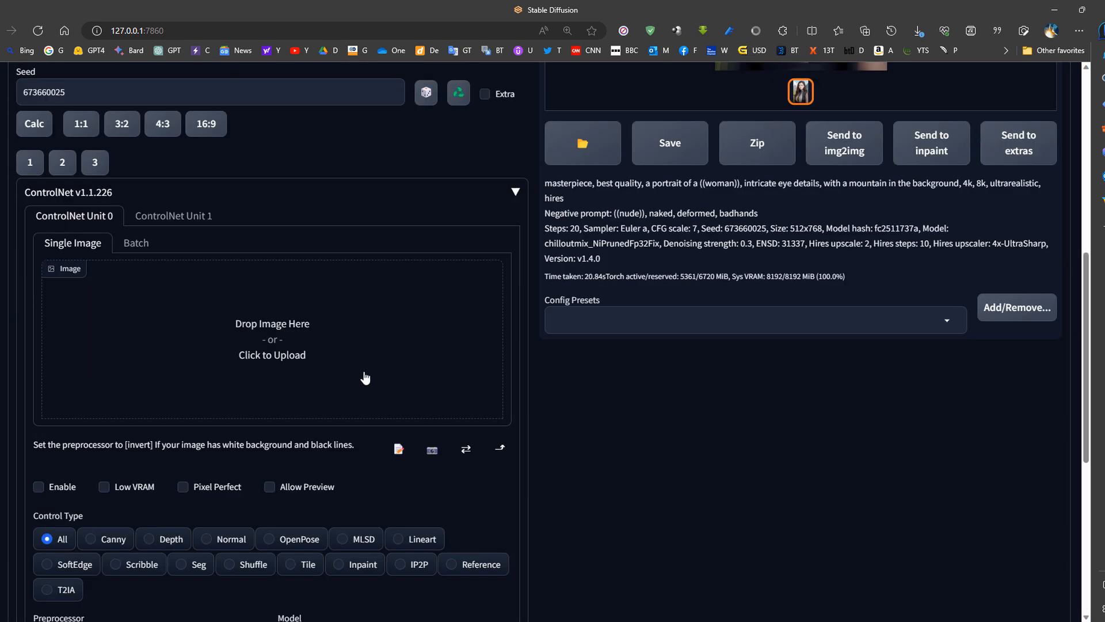
scroll(368, 407, up, 6)
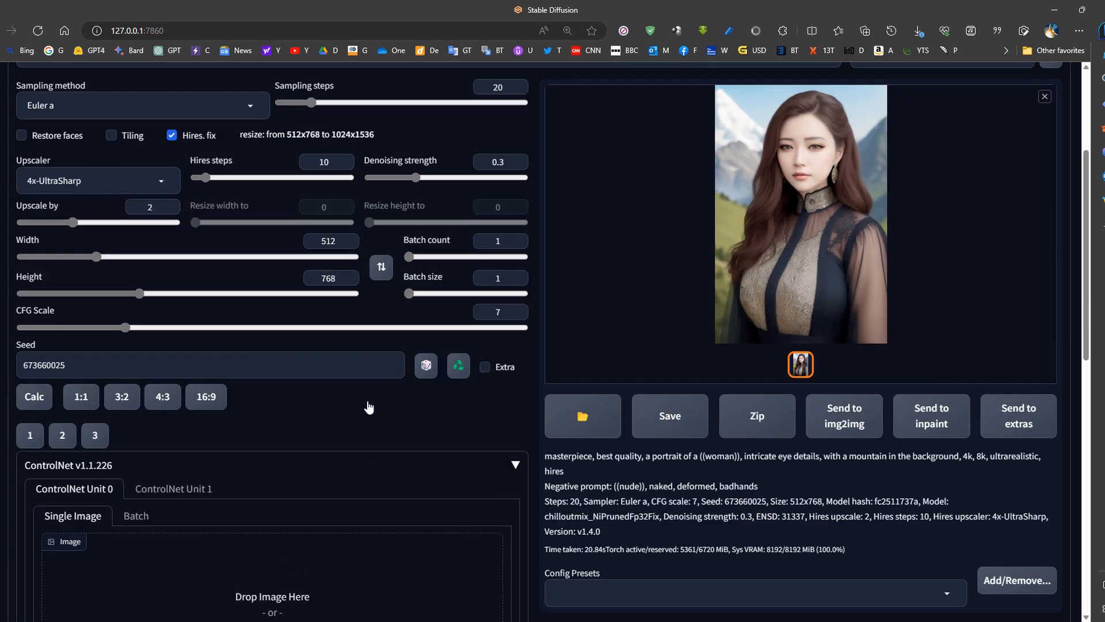
scroll(703, 340, down, 3)
scroll(823, 210, up, 2)
scroll(723, 320, down, 2)
scroll(323, 446, up, 5)
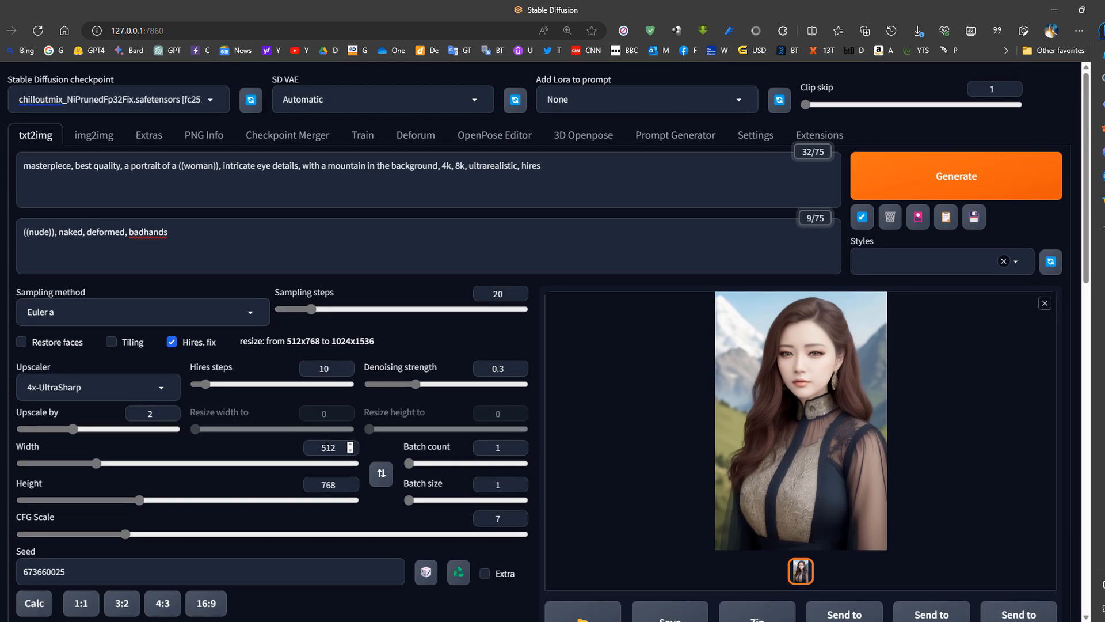
- Capture the default stick figure from the OpenPose Editor and paste it as the txt2img ControlNet Unit 0 image
click(488, 138)
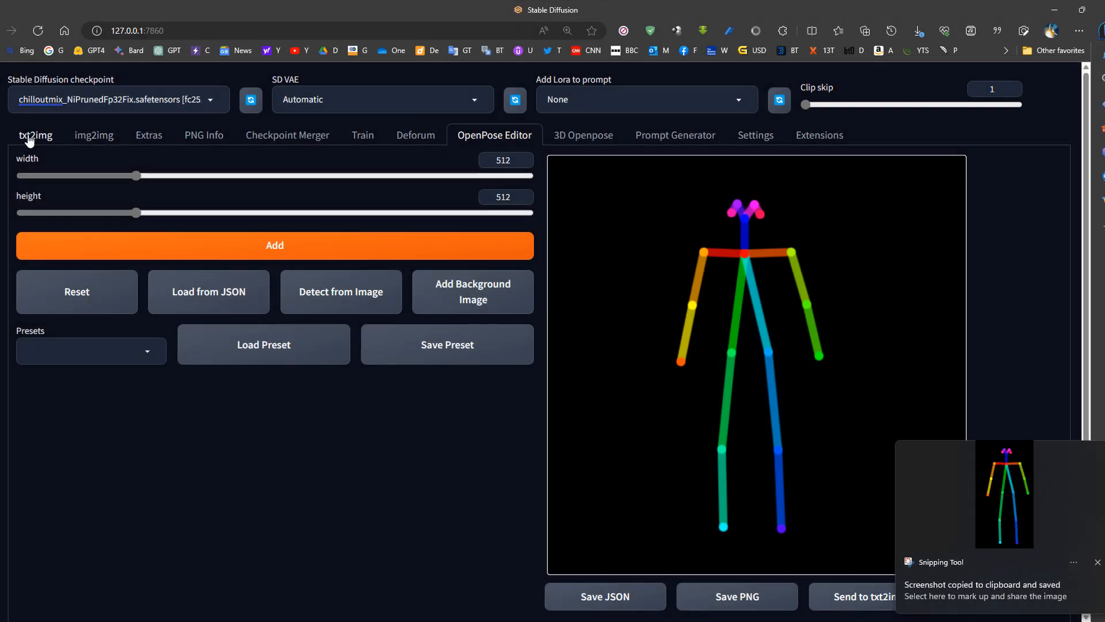
click(34, 136)
scroll(223, 471, down, 8)
key(ctrl+v)
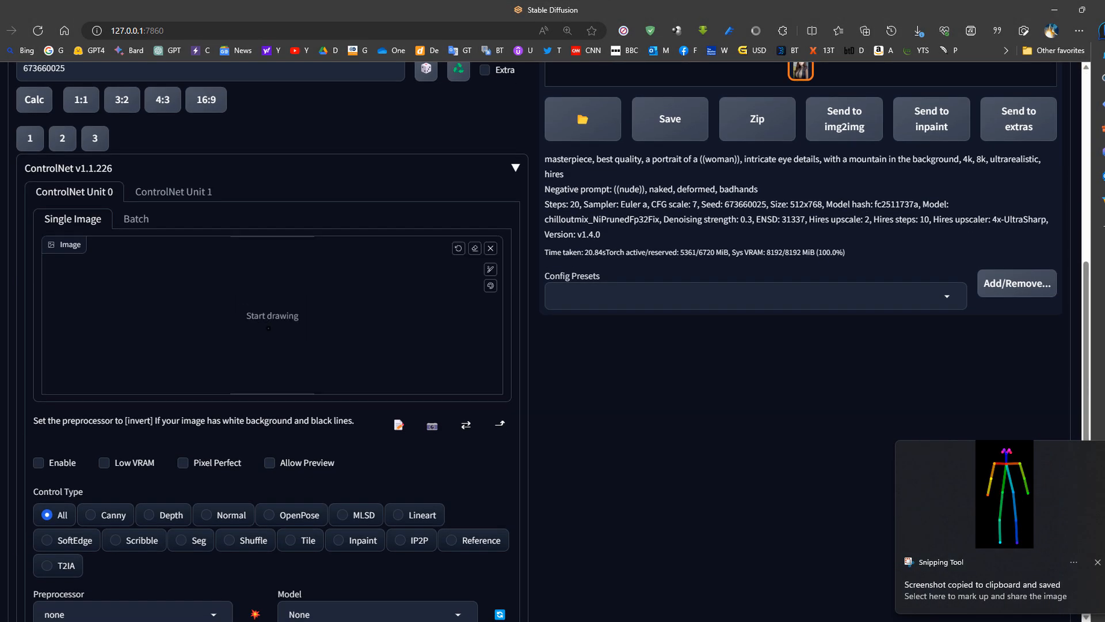
- Set the ControlNet Unit 0 control type to OpenPose and review its preprocessor and model
scroll(124, 520, down, 3)
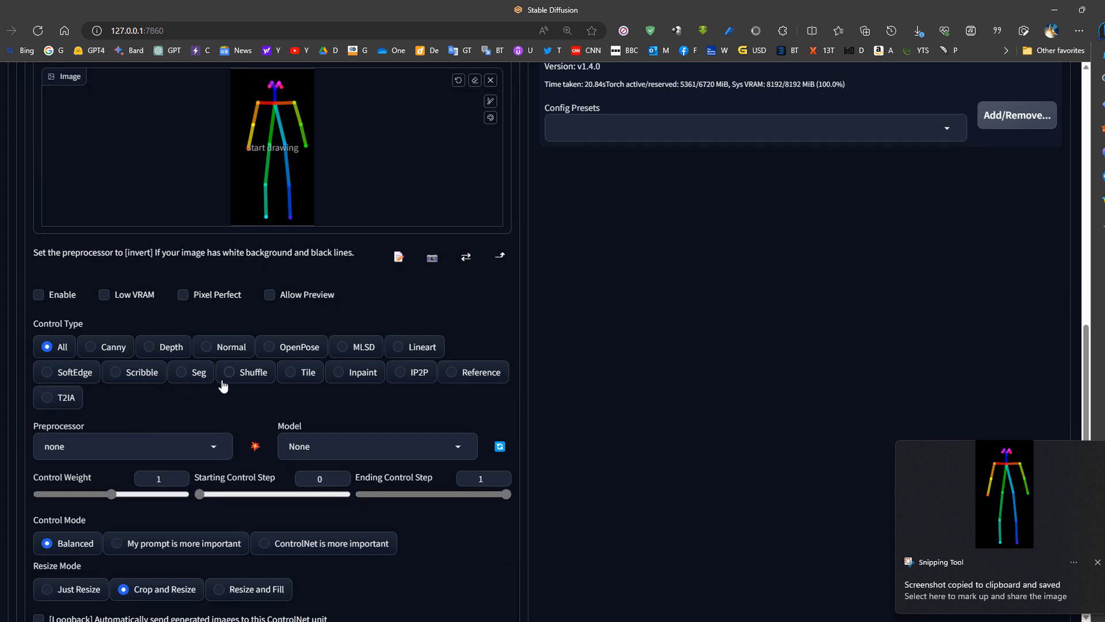
click(276, 350)
scroll(262, 235, up, 2)
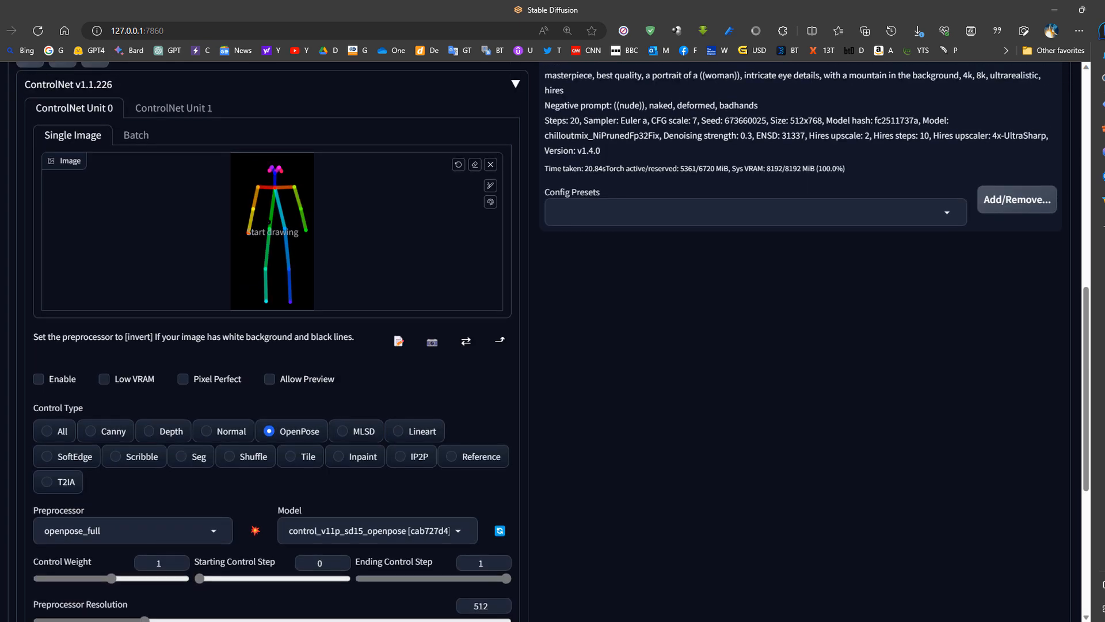
scroll(194, 490, down, 2)
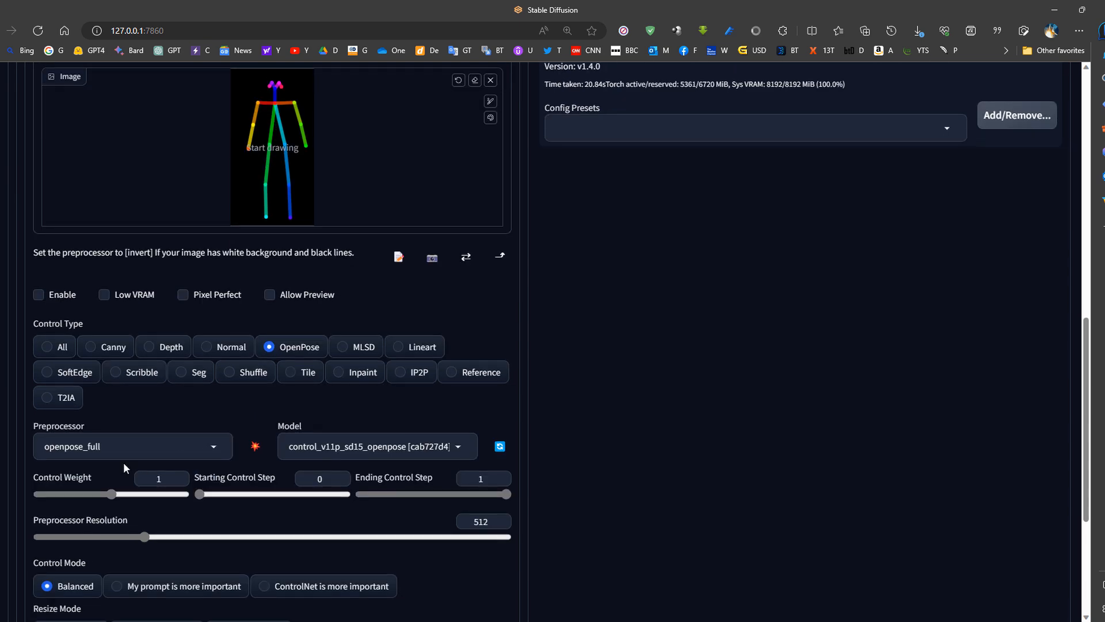
scroll(212, 450, up, 7)
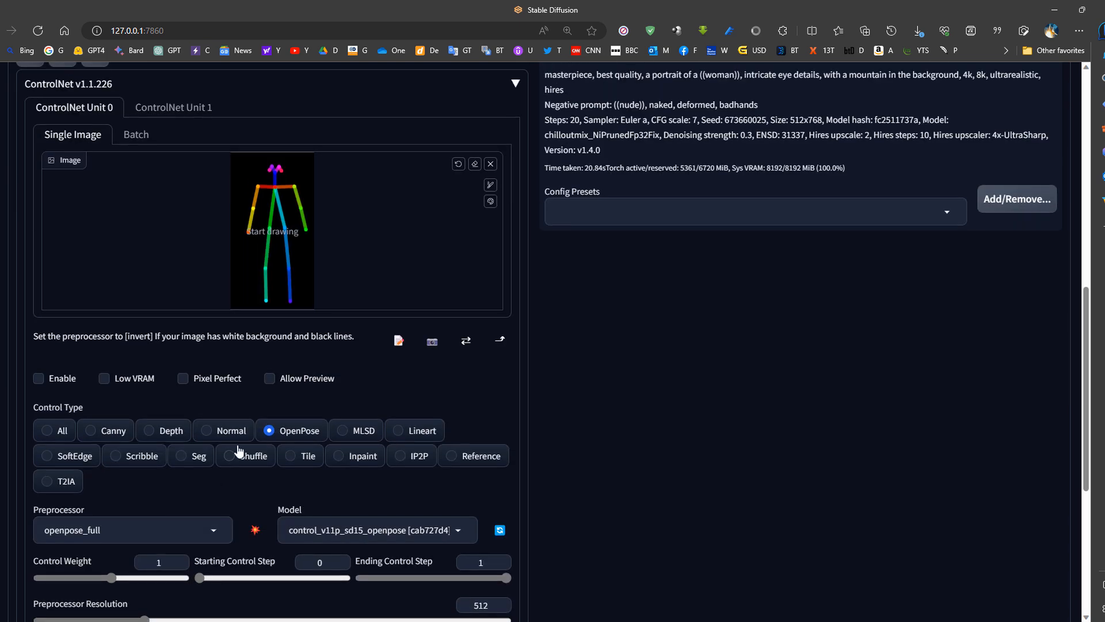
scroll(333, 451, down, 1)
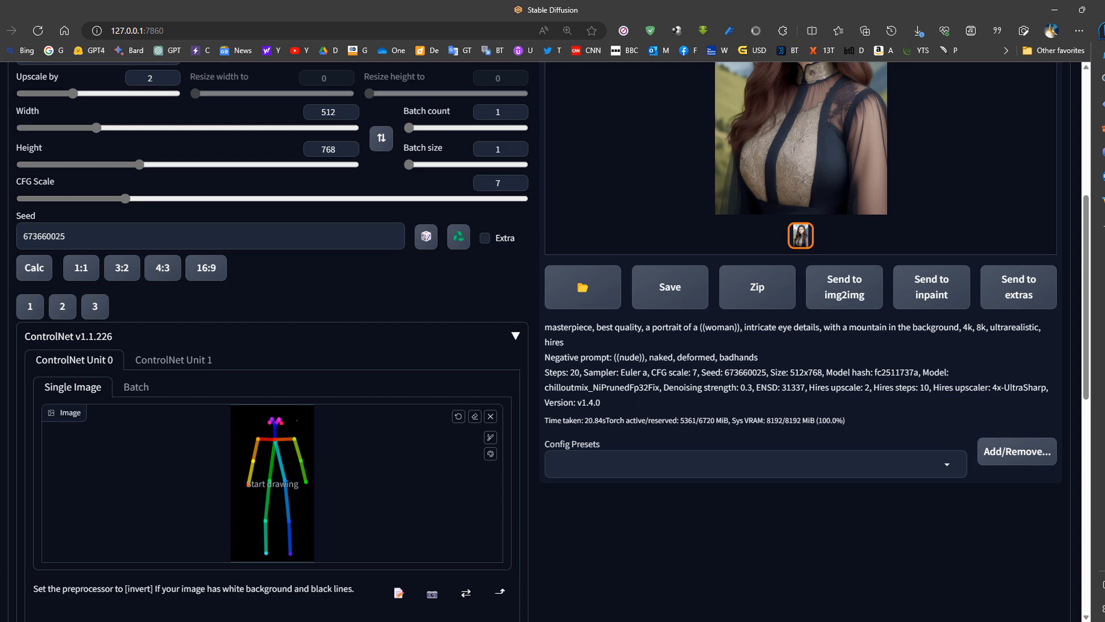
scroll(253, 457, down, 6)
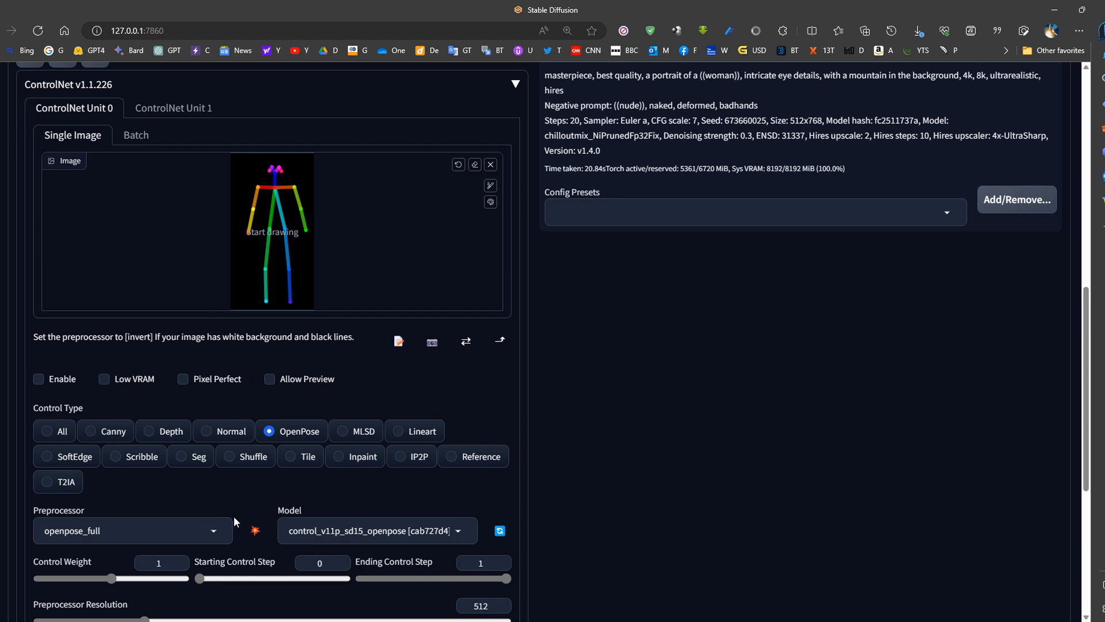
- Set the ControlNet preprocessor to none and the resize mode to Just Resize
click(218, 529)
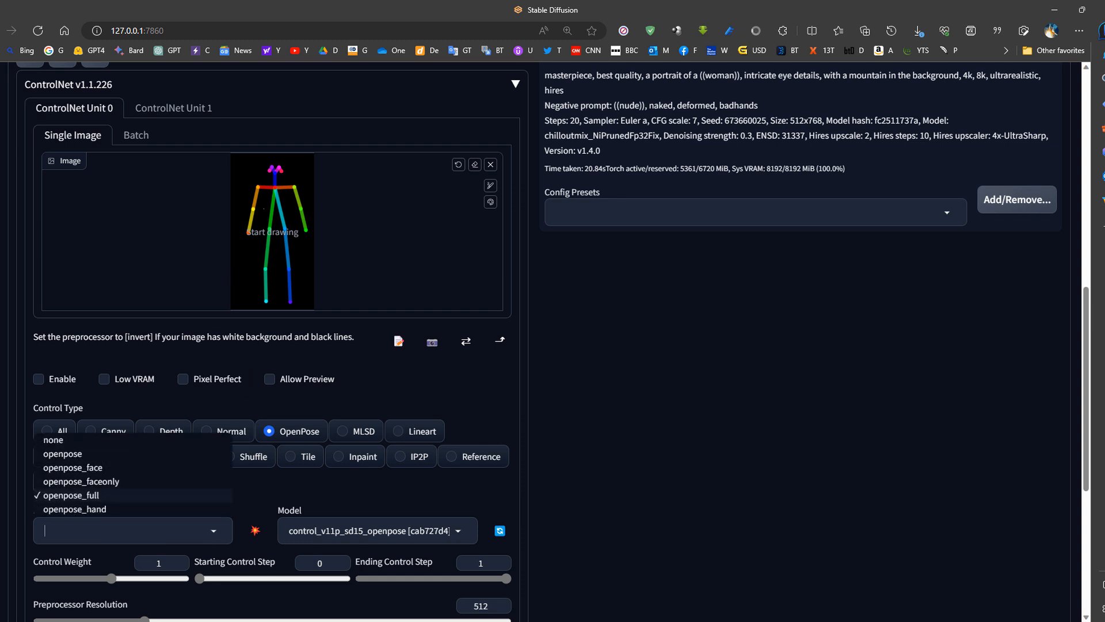
click(62, 440)
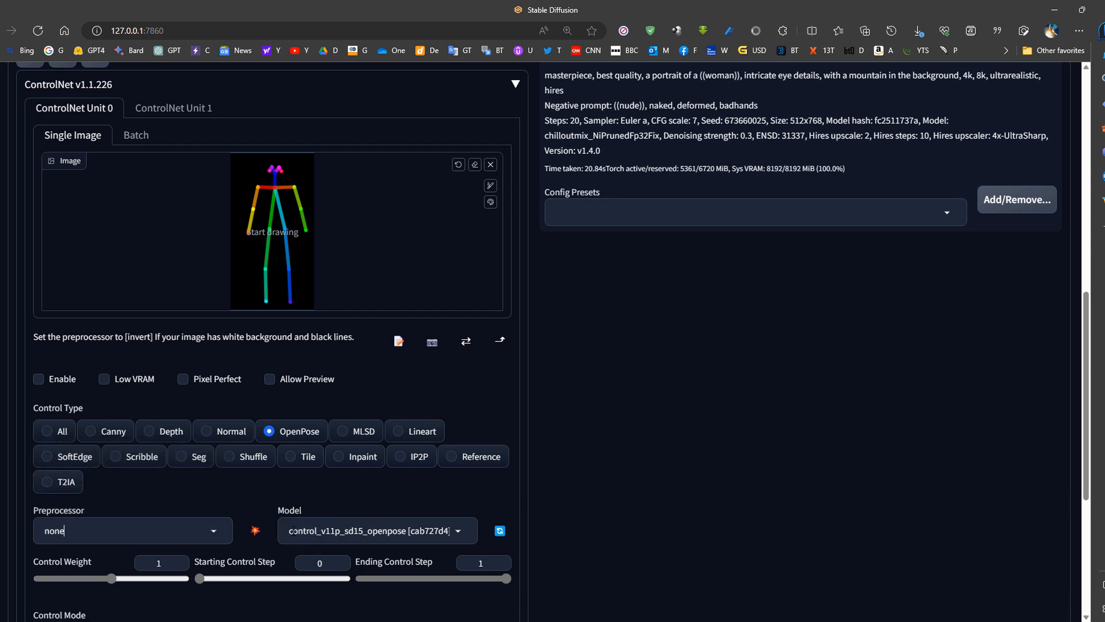
scroll(305, 463, down, 1)
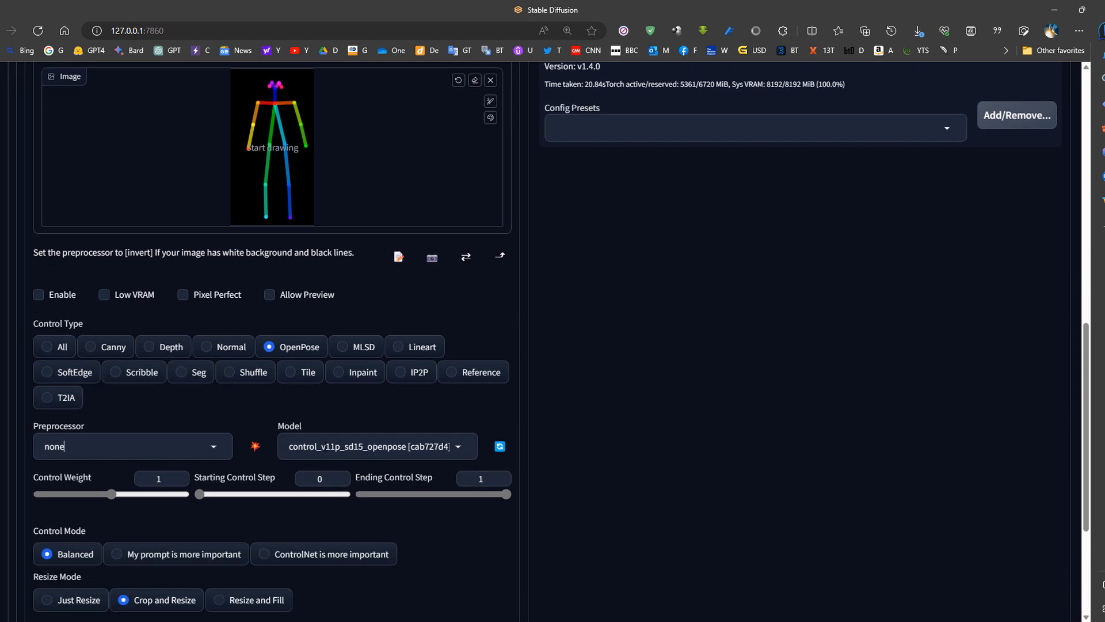
scroll(213, 502, down, 1)
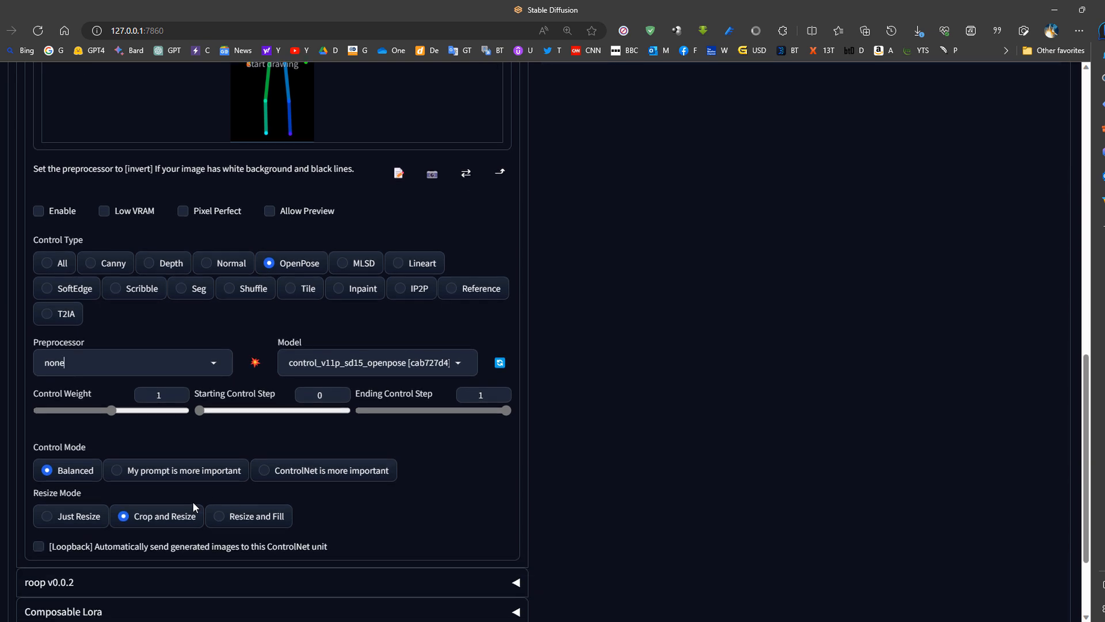
click(63, 521)
- Review the ControlNet pose setup and generate an image from the woman portrait prompt
scroll(262, 528, up, 4)
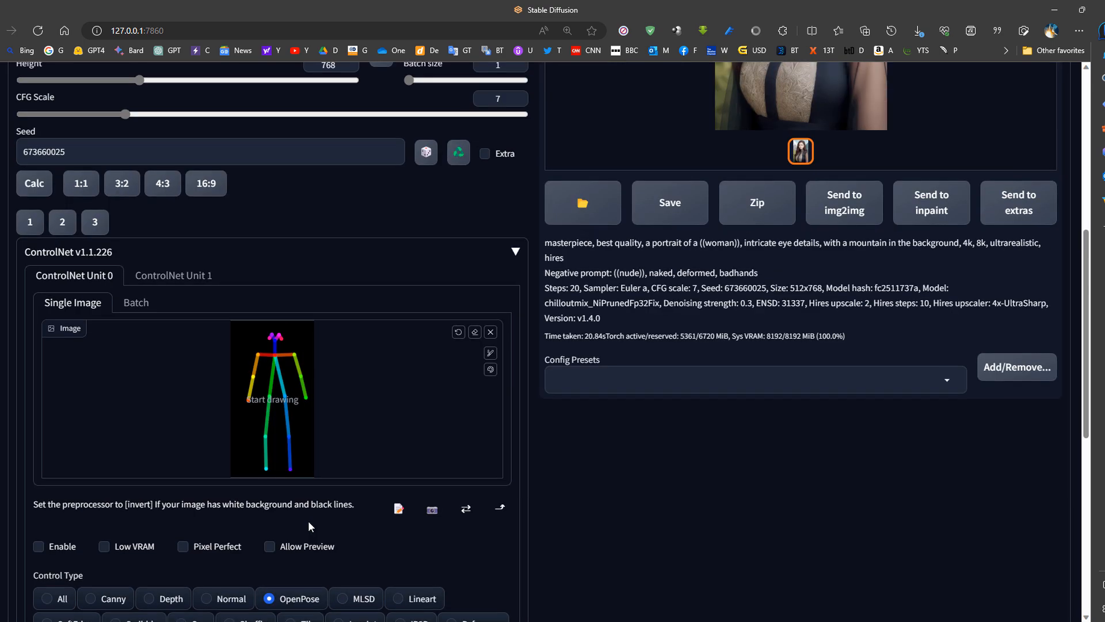
scroll(323, 516, down, 7)
scroll(443, 518, up, 12)
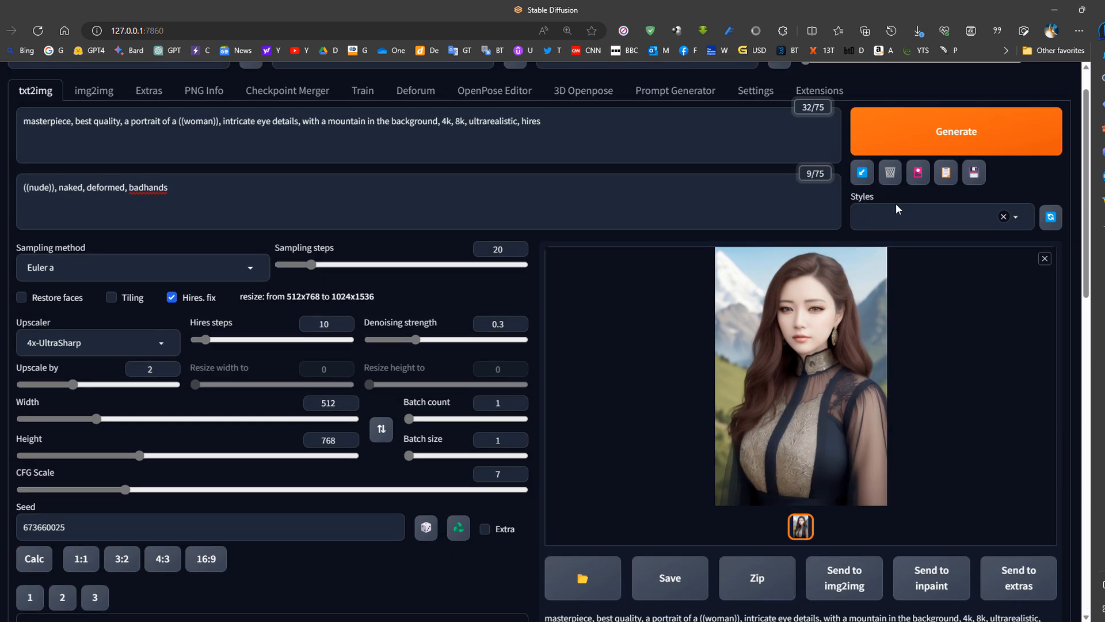
click(922, 134)
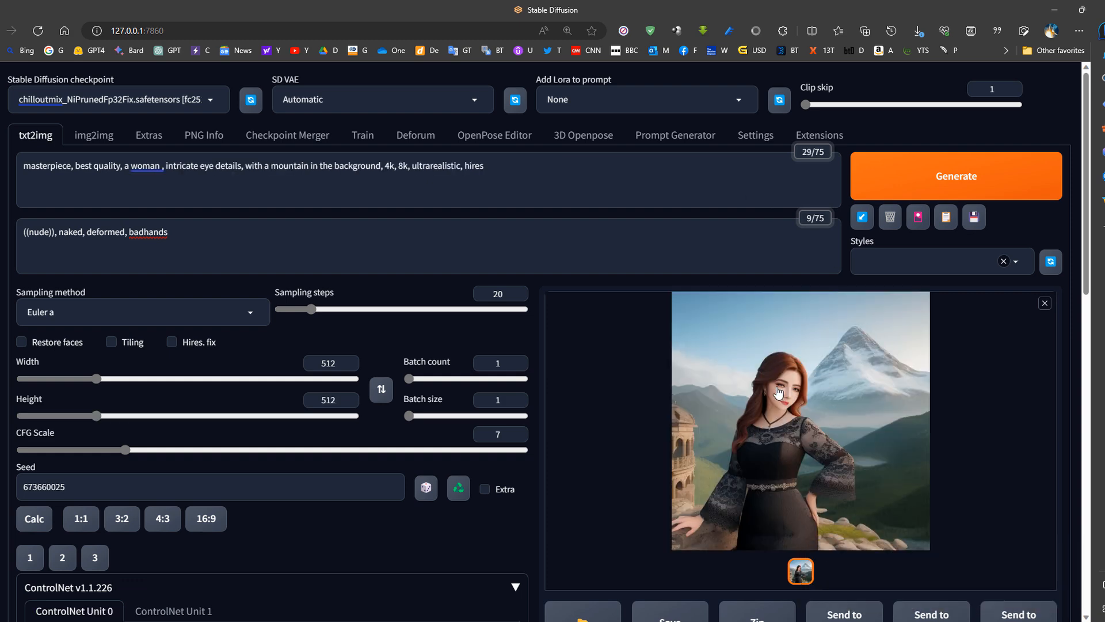
- Enable ControlNet Unit 0 with the pasted pose and generate the image again
scroll(788, 400, down, 4)
scroll(466, 375, down, 1)
scroll(148, 345, down, 3)
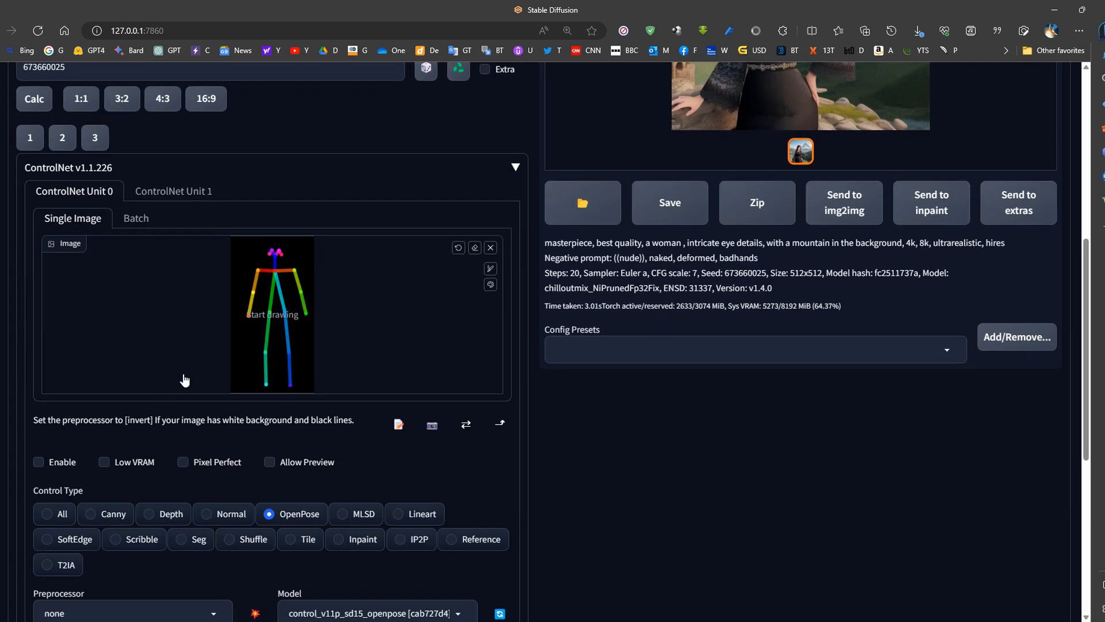
click(38, 461)
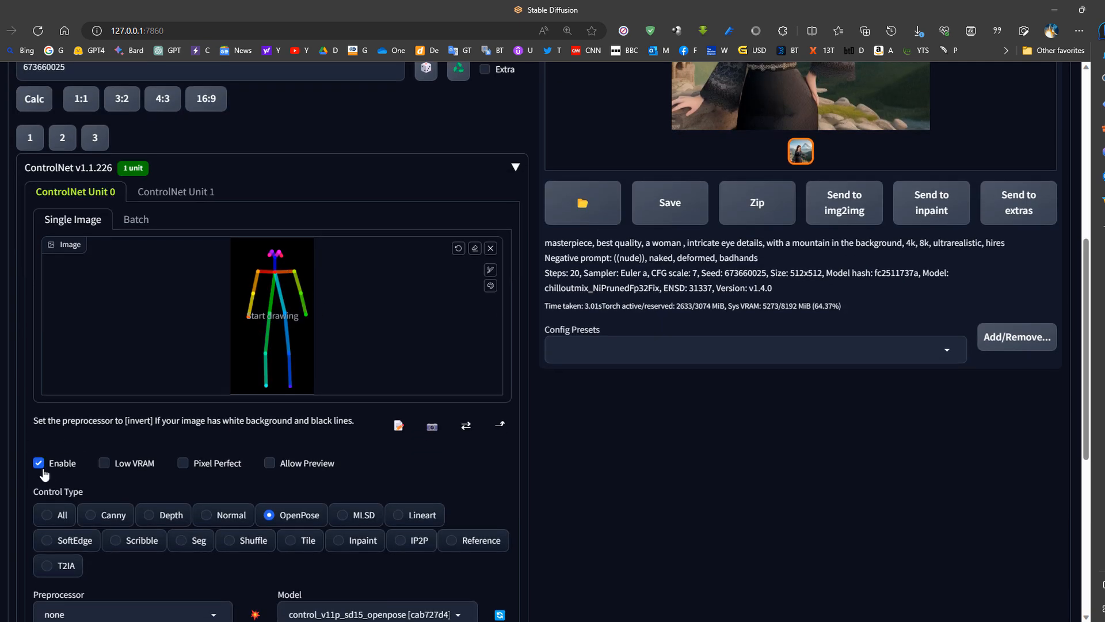
scroll(41, 466, up, 8)
click(924, 185)
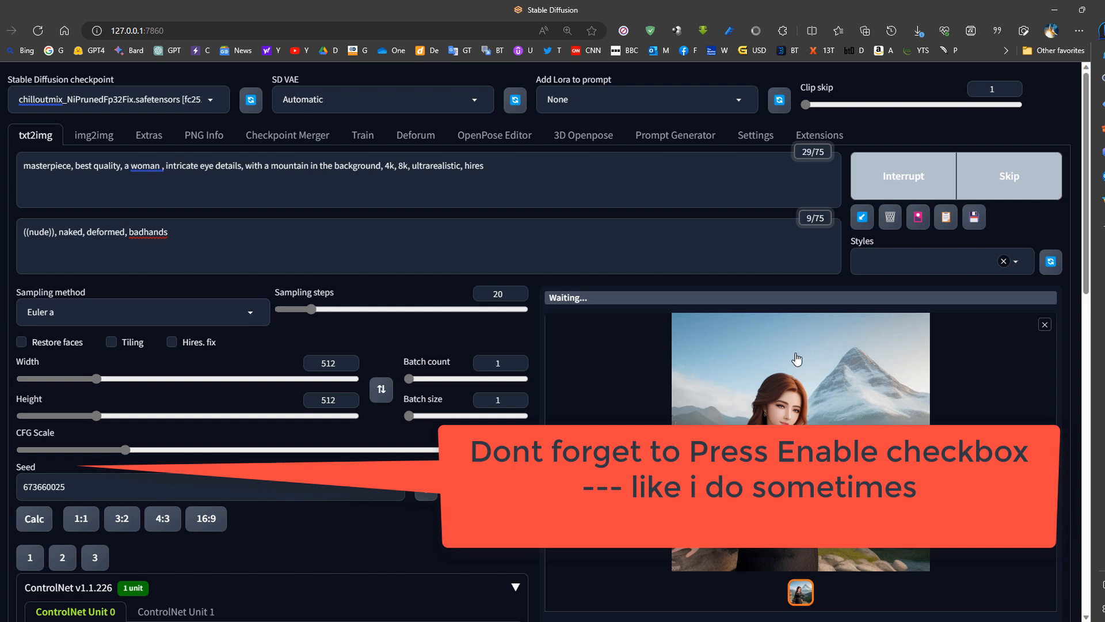
- Set the output image height to 768 in the txt2img settings
scroll(342, 407, down, 6)
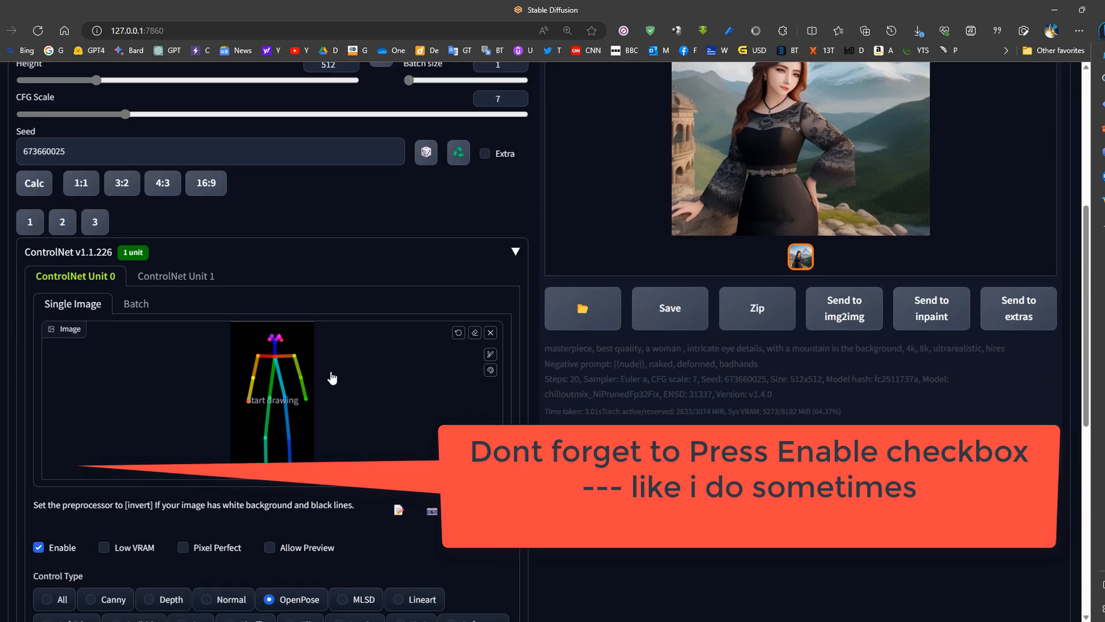
scroll(690, 420, up, 5)
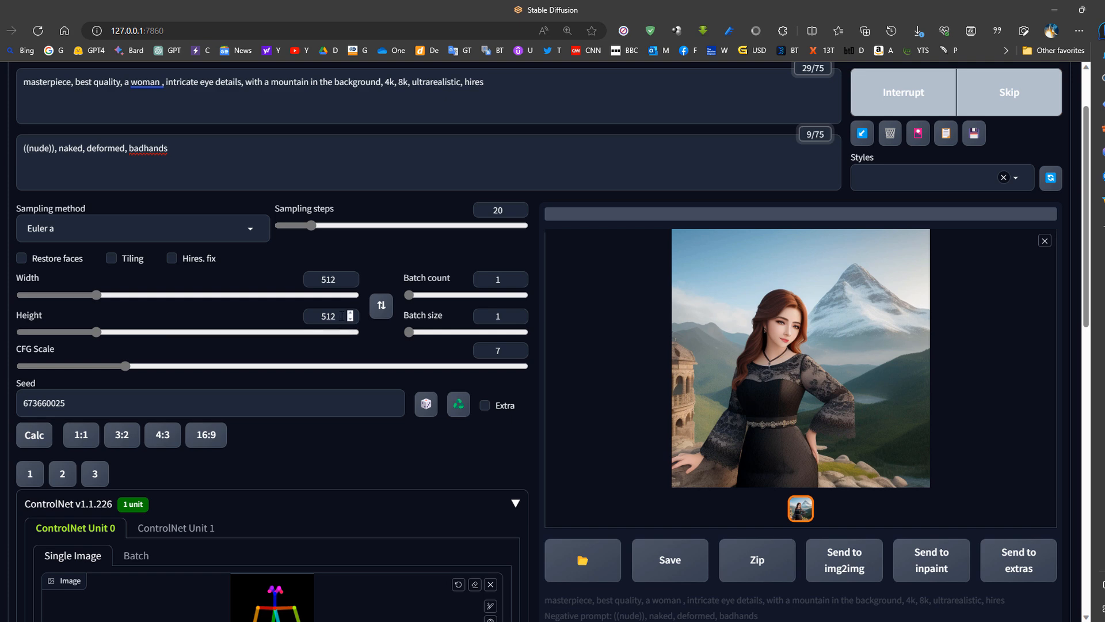
drag(342, 315, 274, 315)
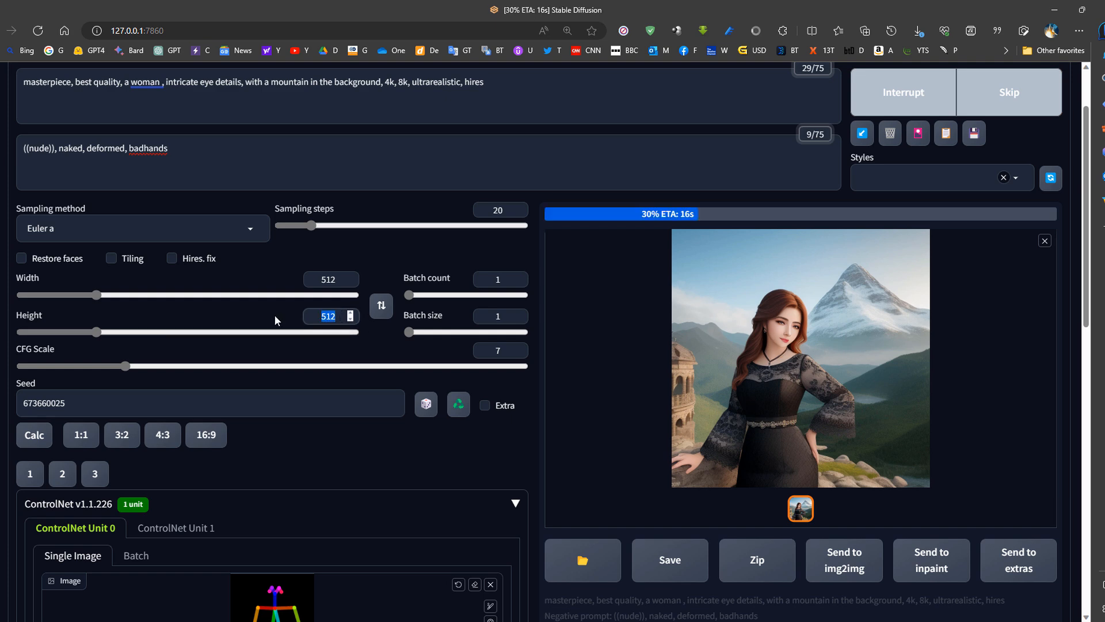
text(768)
scroll(109, 295, up, 2)
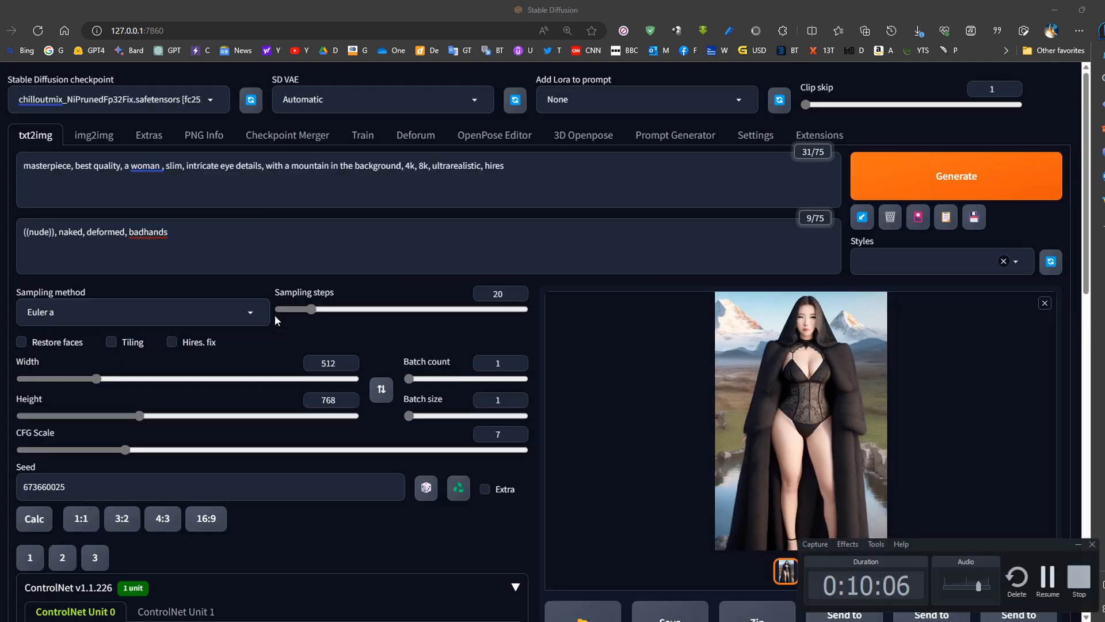
- Review the generated full-body image against its pose, and set the ControlNet Unit 0 control type to Canny
scroll(91, 555, down, 4)
scroll(91, 556, down, 4)
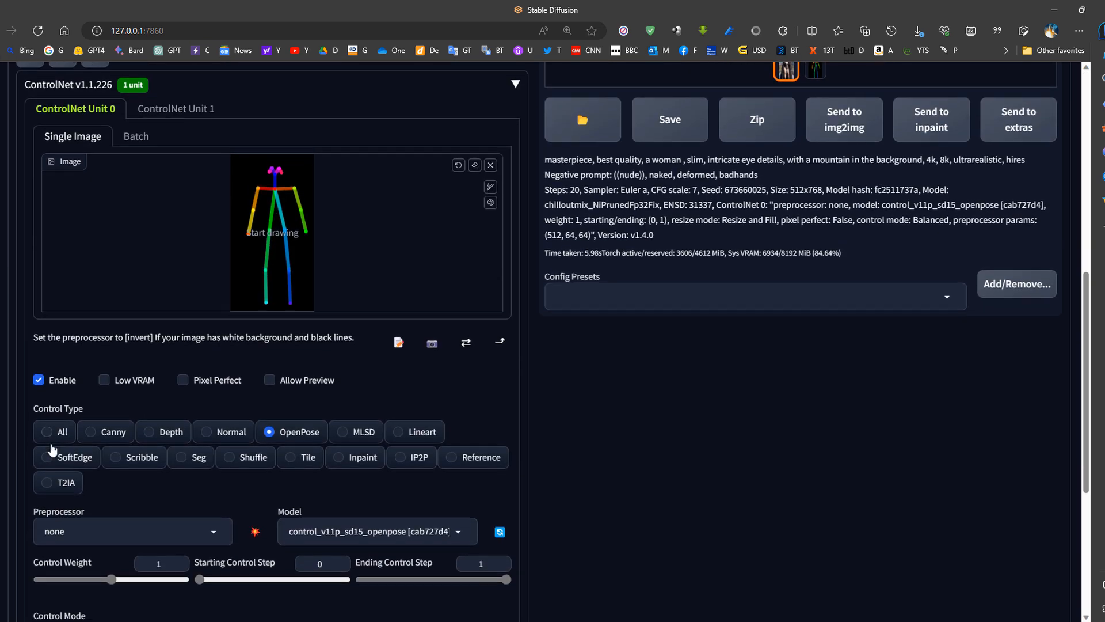
scroll(76, 307, up, 6)
scroll(75, 307, up, 3)
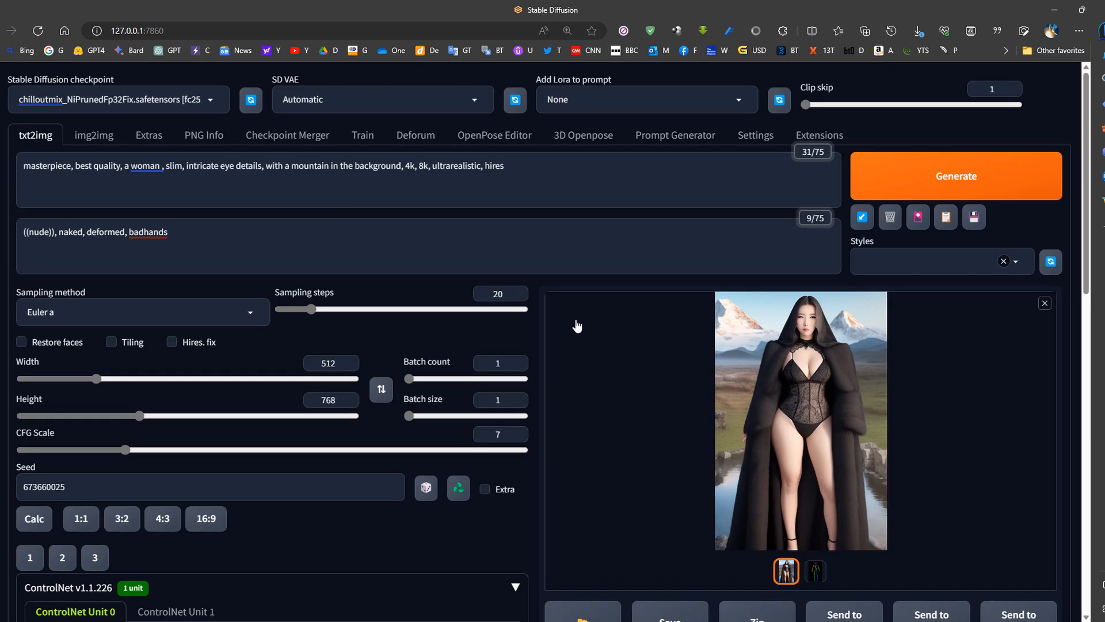
scroll(668, 286, down, 9)
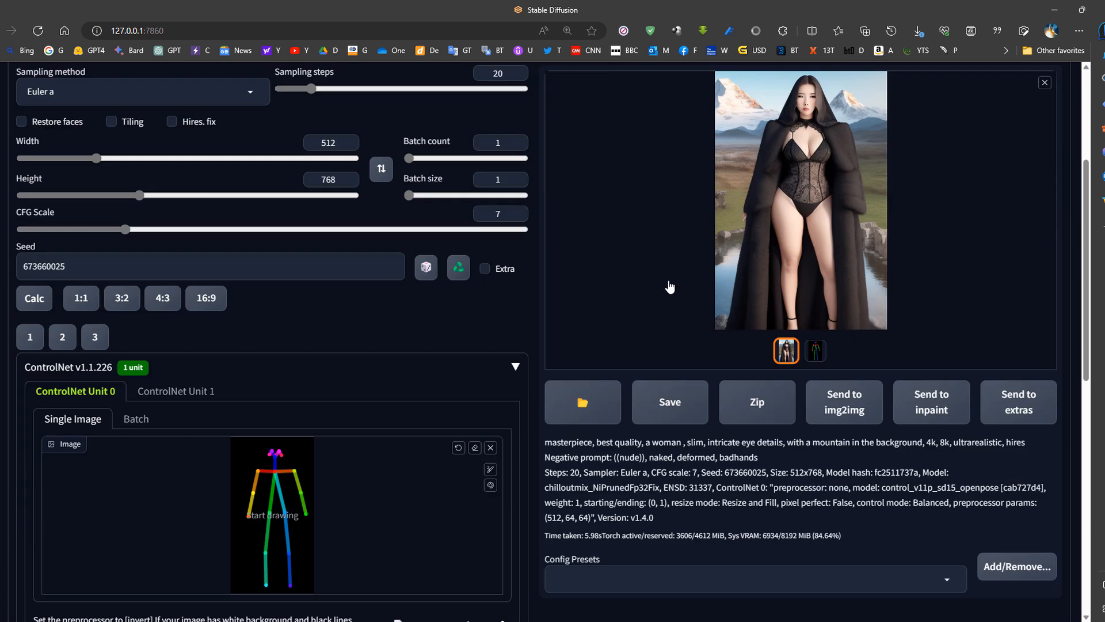
scroll(240, 469, up, 4)
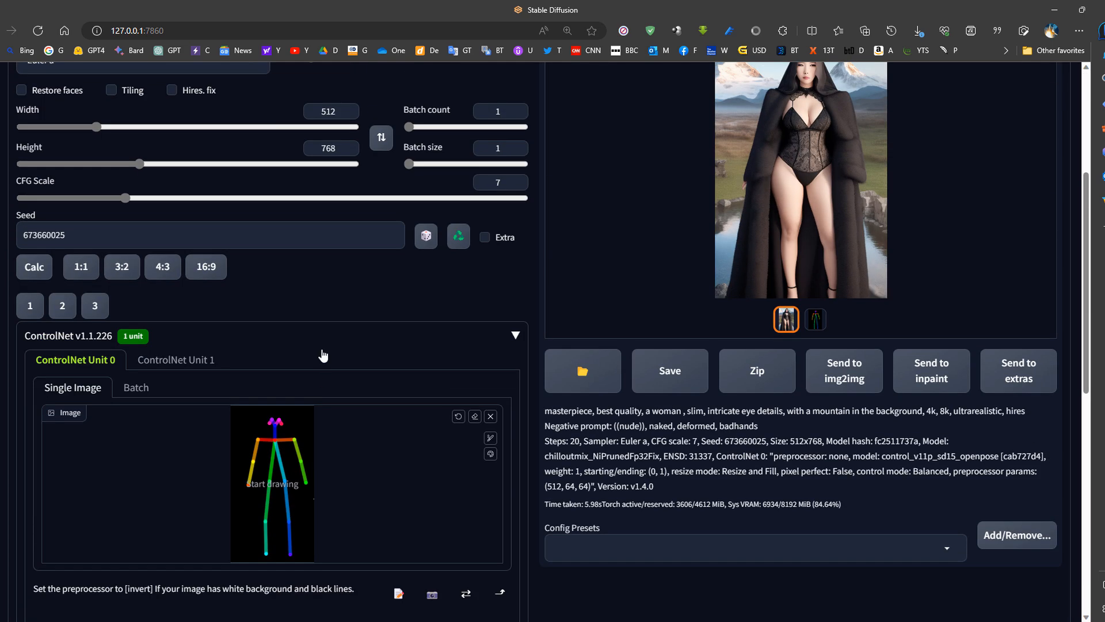
scroll(239, 469, down, 4)
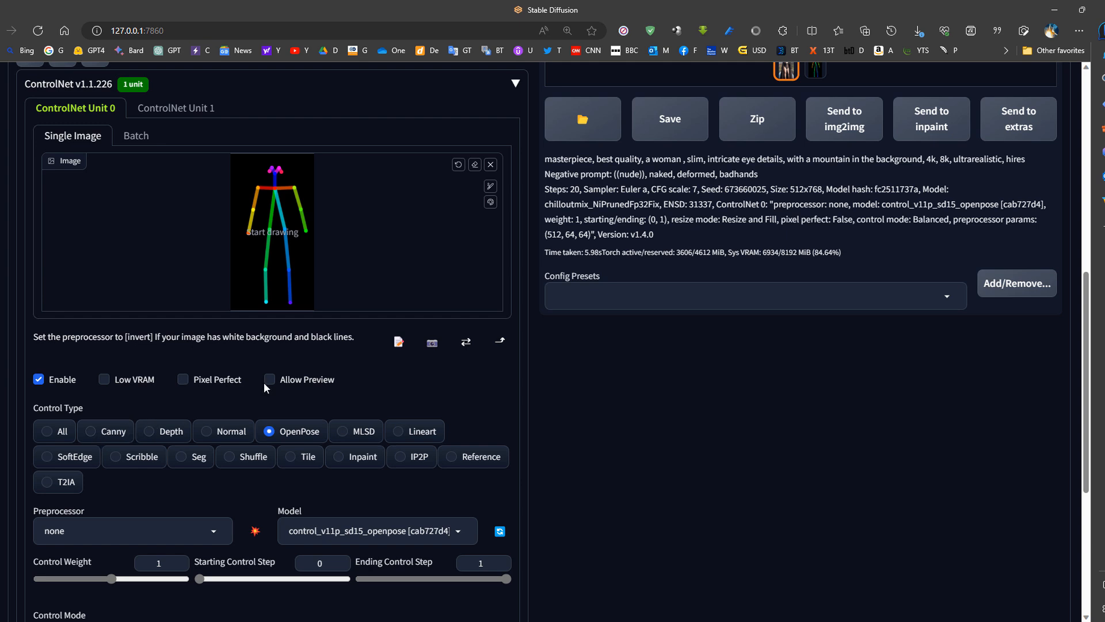
click(112, 432)
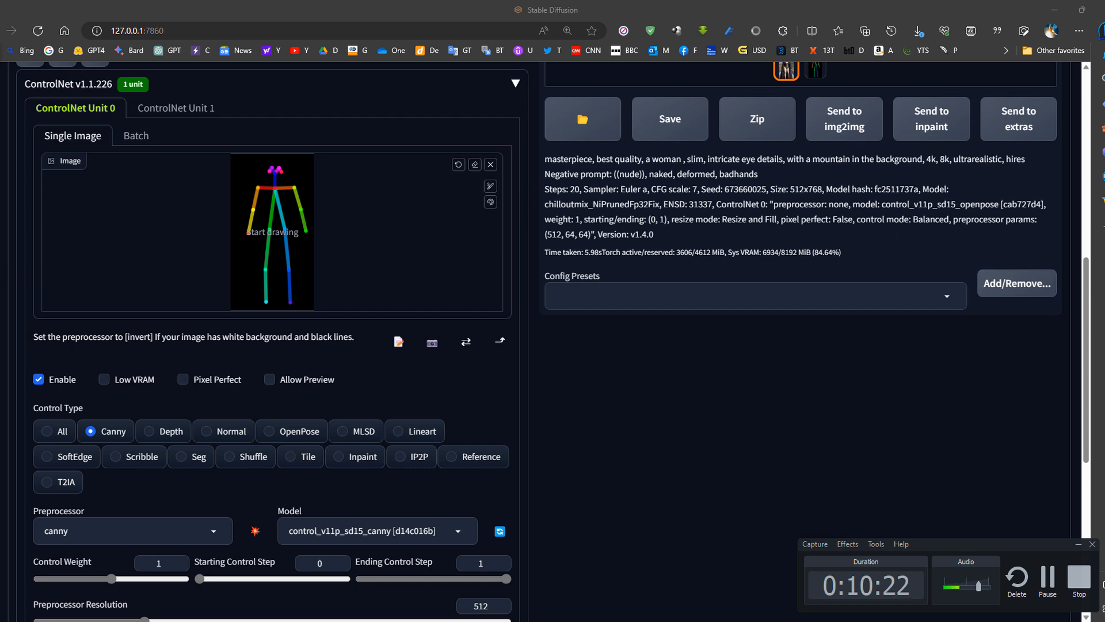
- Copy the picture of the standing woman in a white top and blue jeans from Bing Images and paste it into ControlNet Unit 0
click(2, 276)
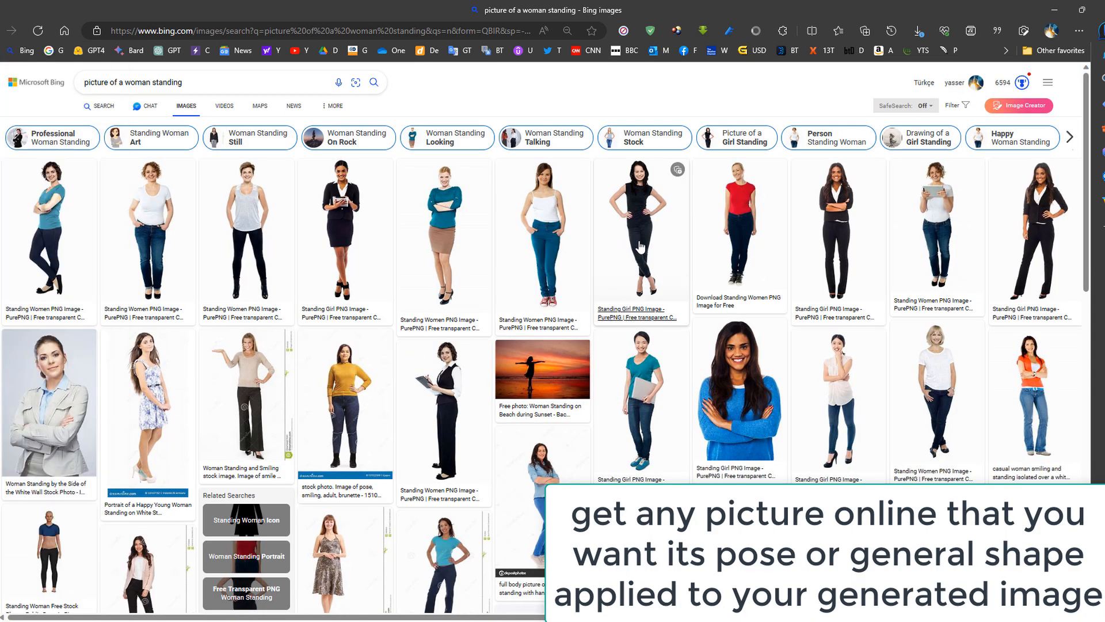
click(509, 229)
right_click(441, 166)
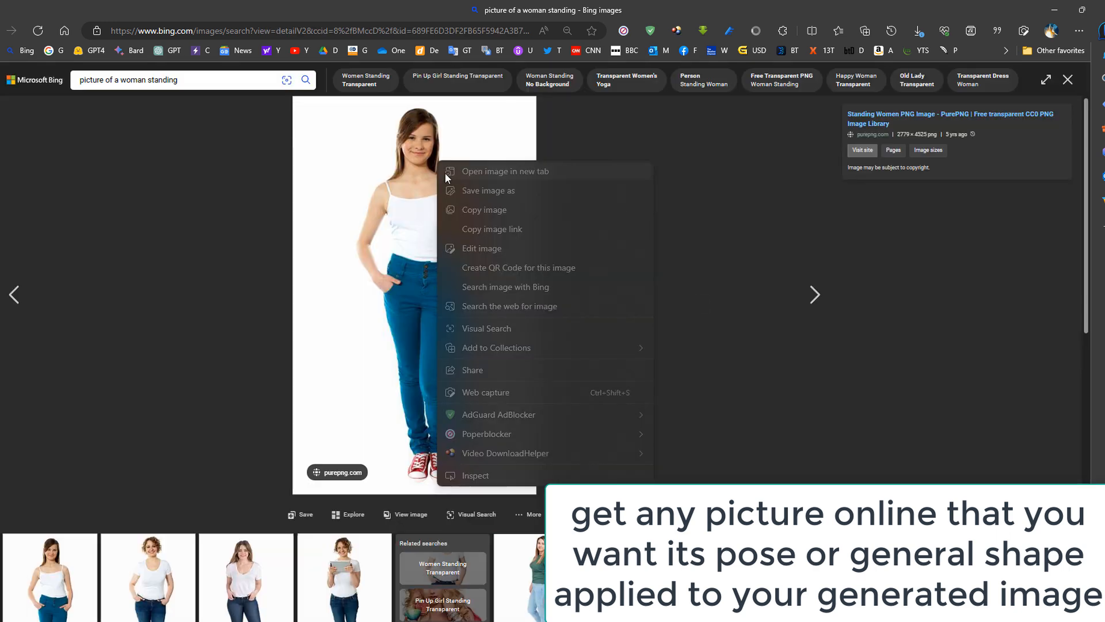
click(499, 210)
click(2, 246)
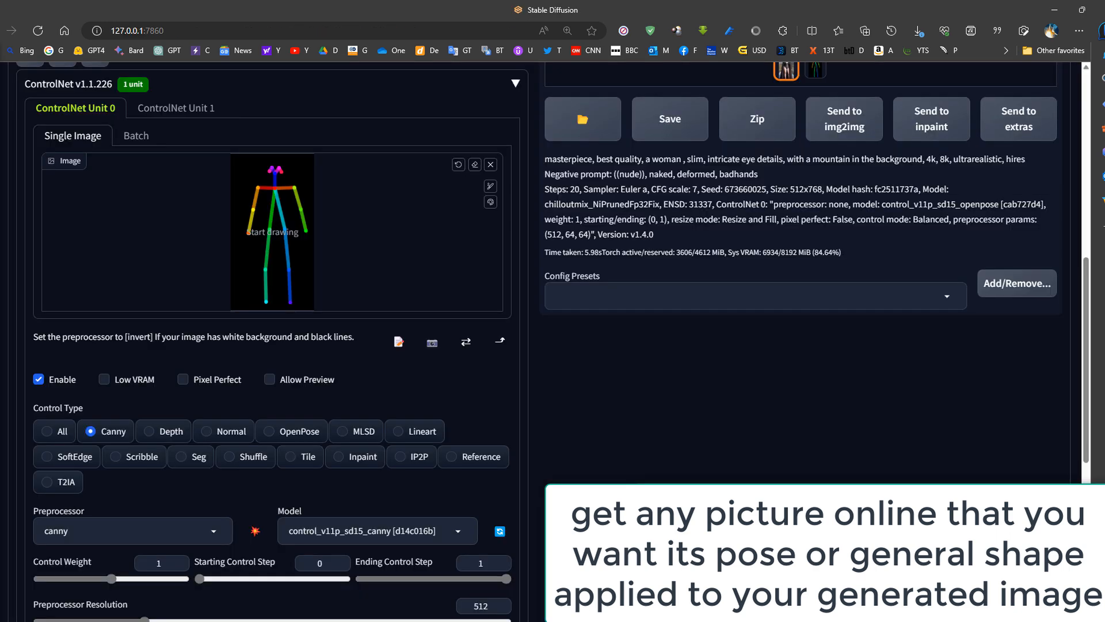
key(ctrl+v)
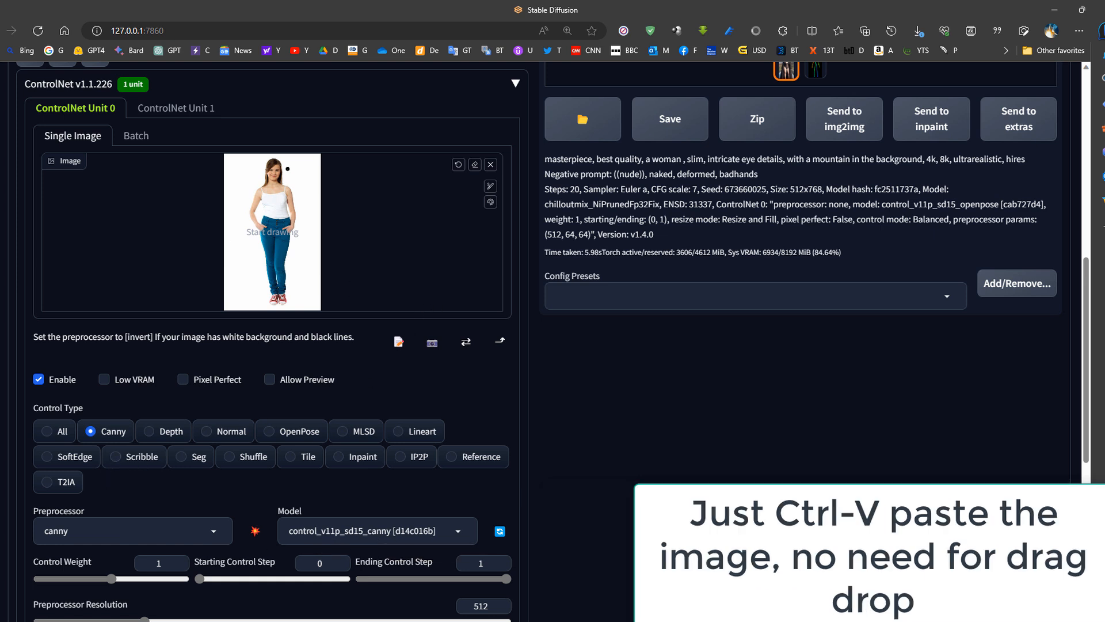
- Generate an image from the slim woman prompt with the Canny ControlNet reference
scroll(324, 248, up, 9)
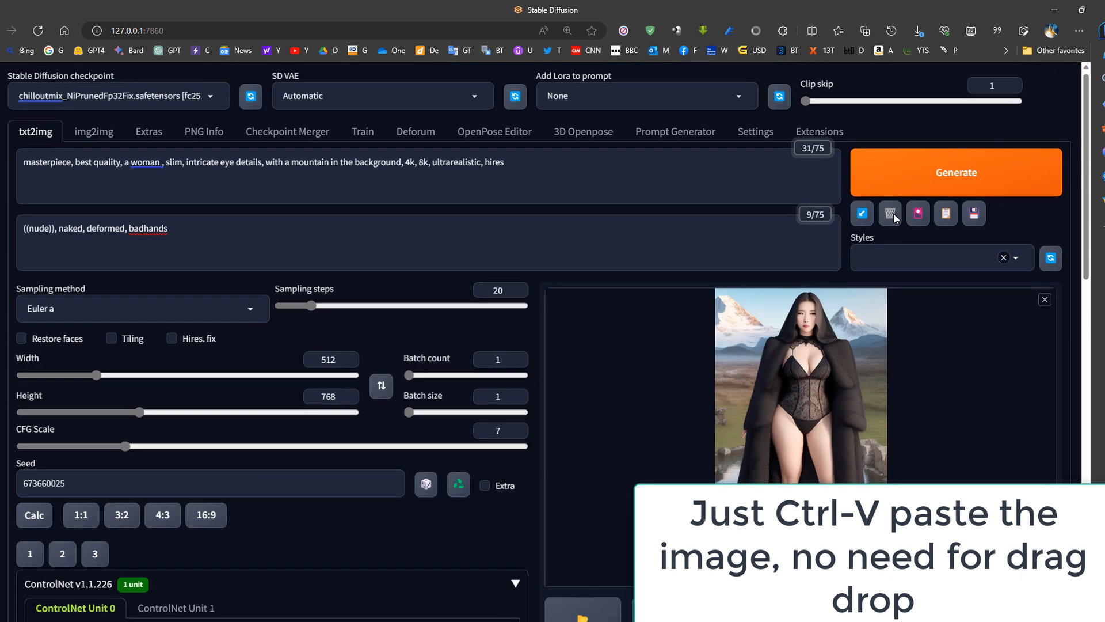
scroll(613, 317, down, 9)
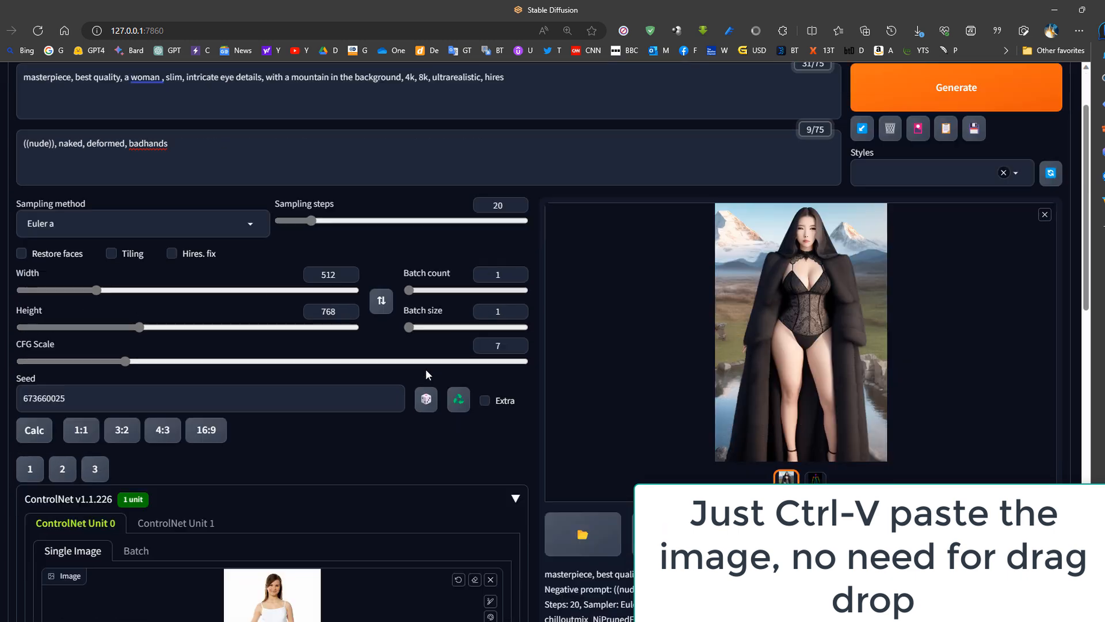
scroll(176, 447, up, 9)
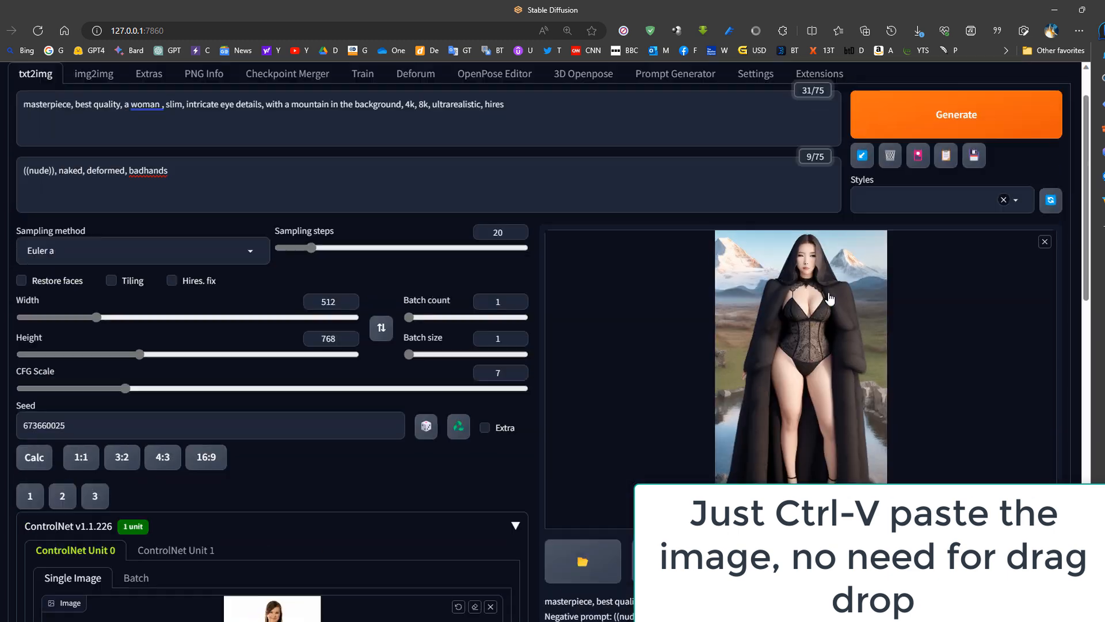
click(926, 193)
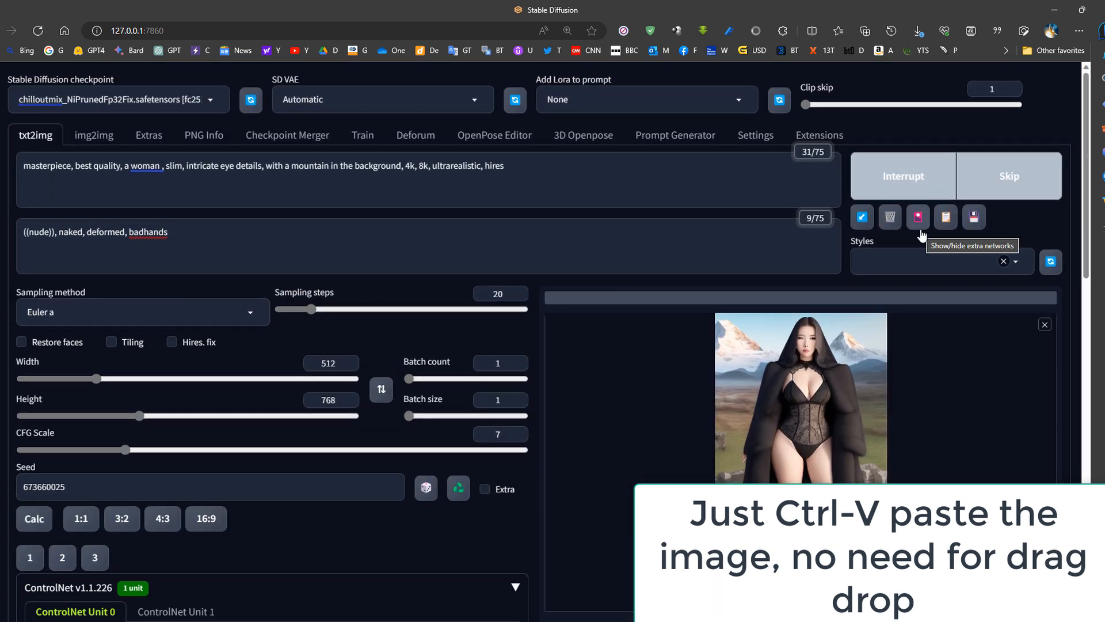
- Compare the generated image's pose and outline with the ControlNet reference picture
scroll(921, 233, down, 2)
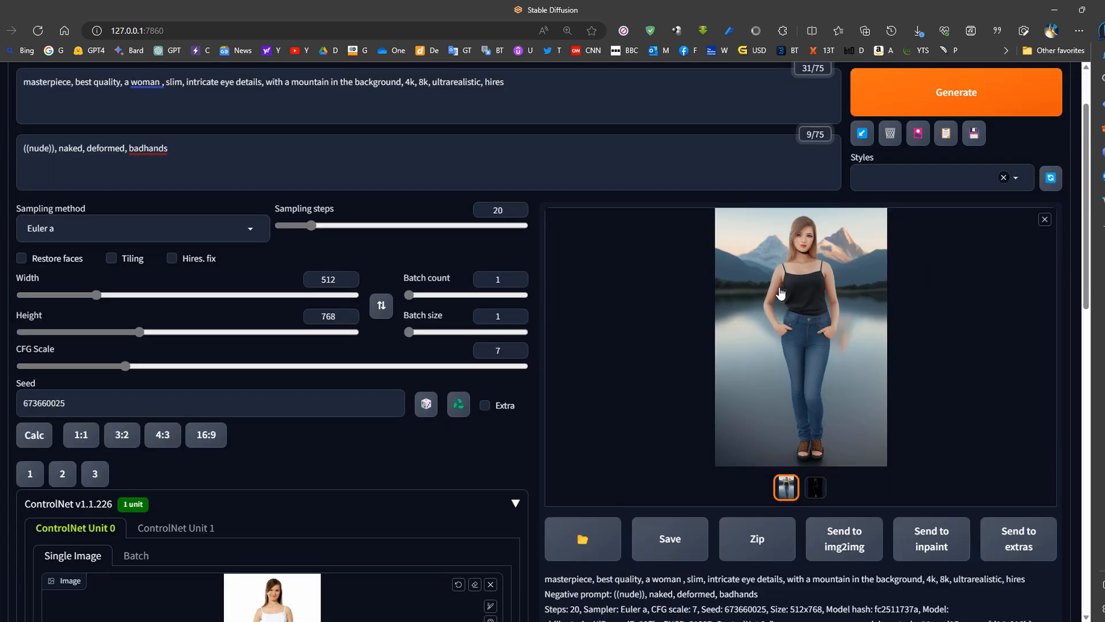
scroll(788, 299, down, 3)
scroll(789, 300, up, 2)
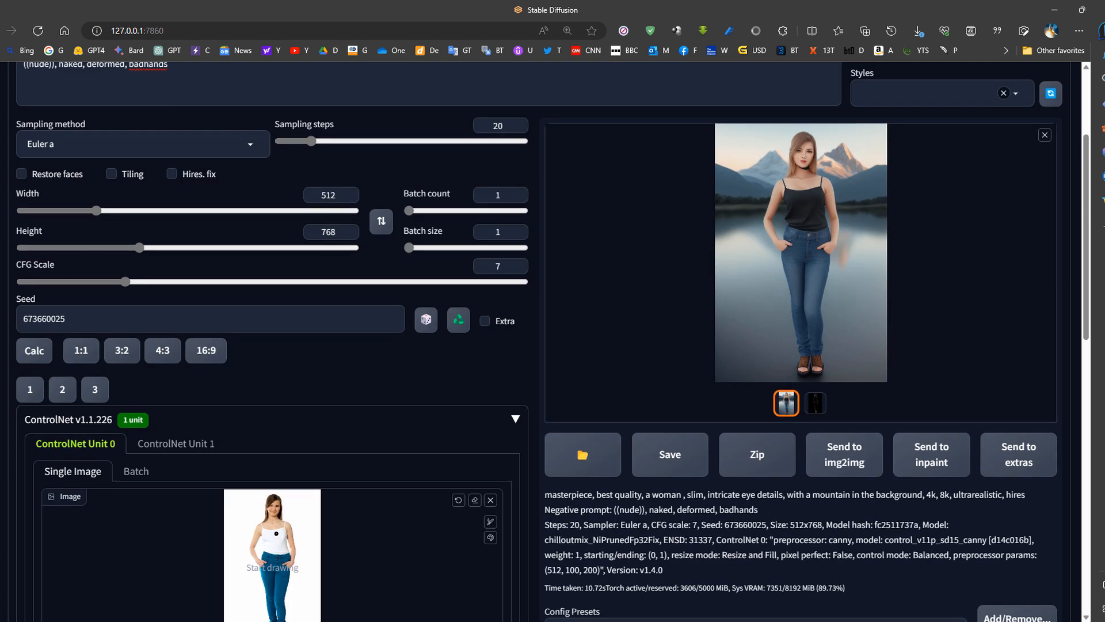
scroll(280, 529, down, 2)
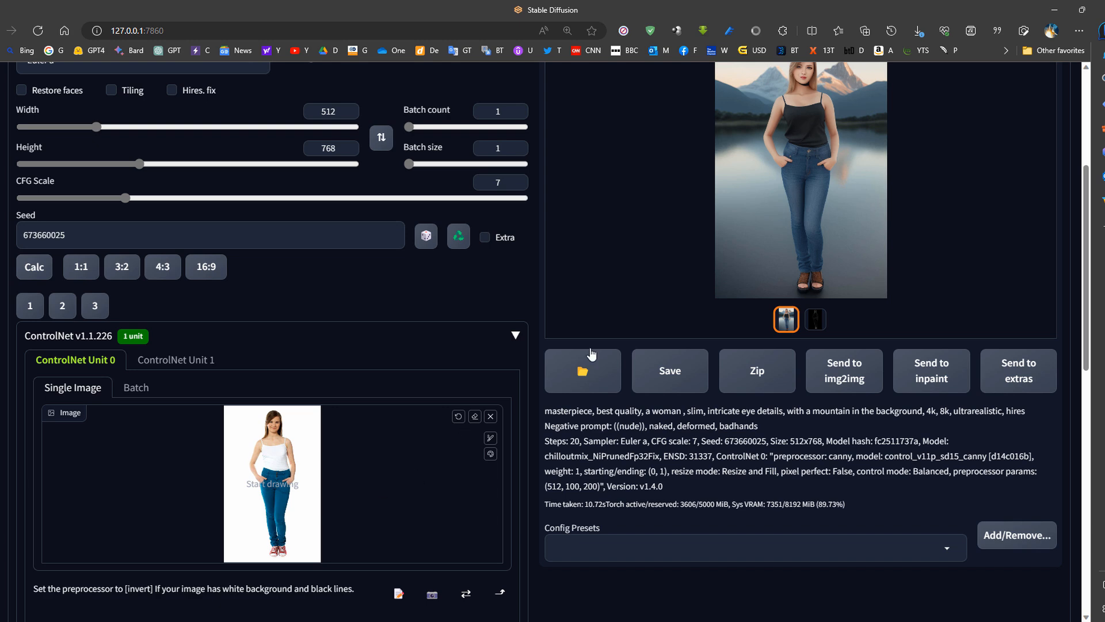
scroll(803, 242, up, 2)
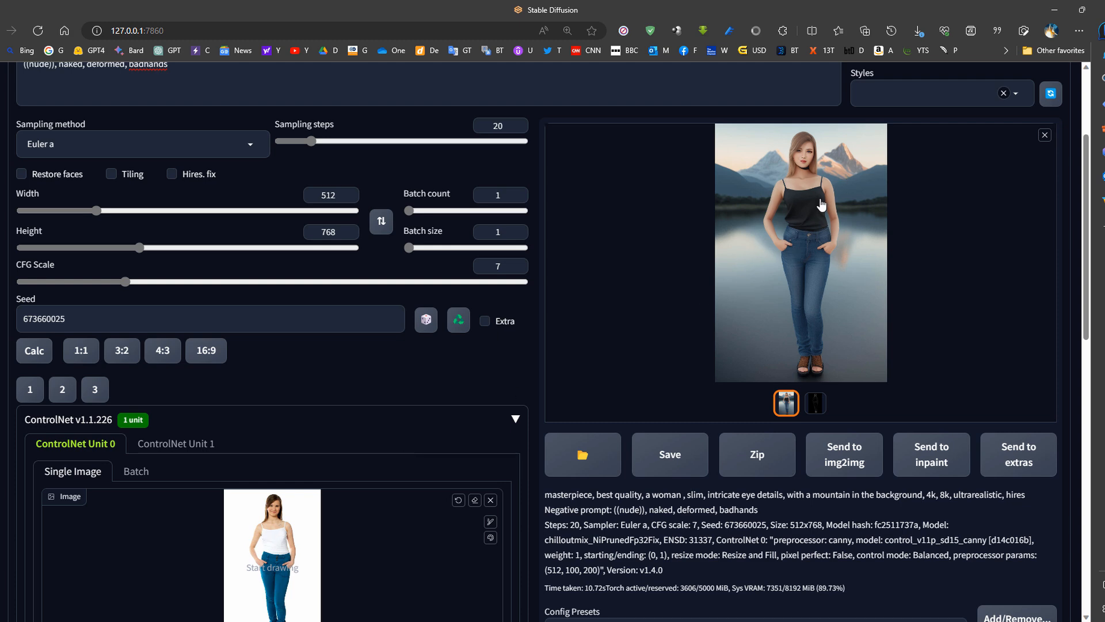
scroll(798, 276, up, 3)
scroll(440, 358, down, 14)
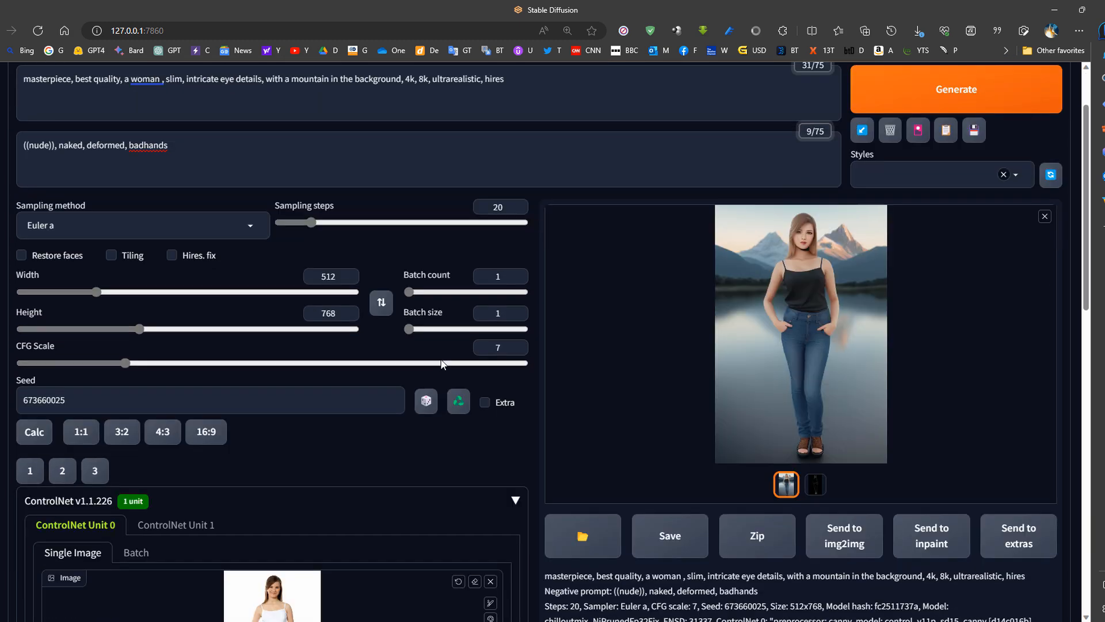
- Choose the X/Y/Z plot script for the generation
scroll(219, 455, down, 3)
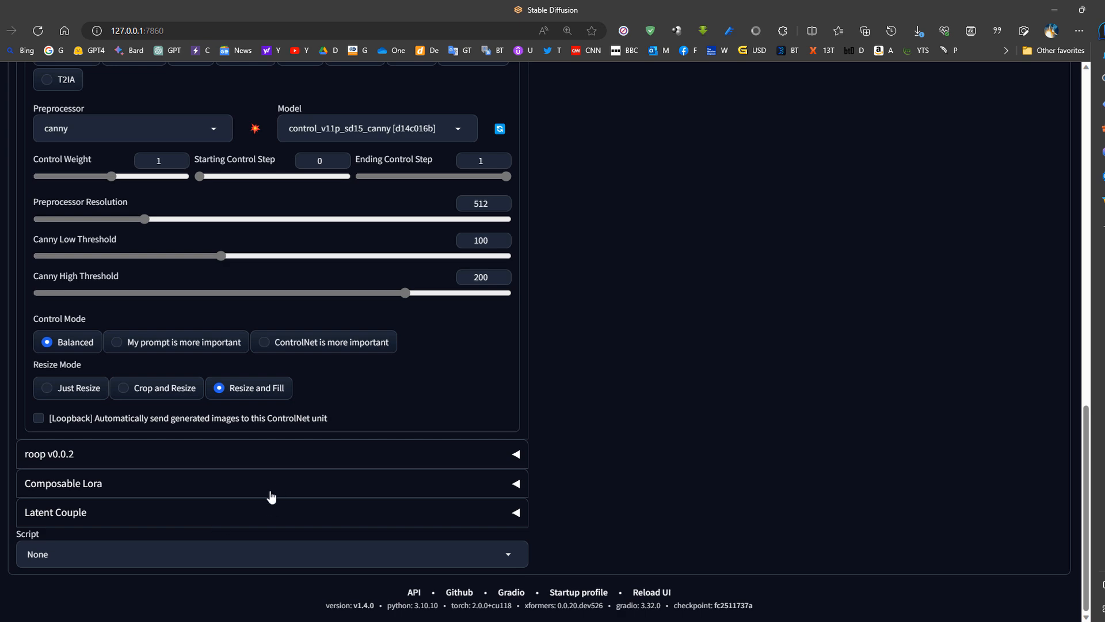
scroll(708, 377, up, 8)
scroll(516, 380, down, 8)
click(515, 556)
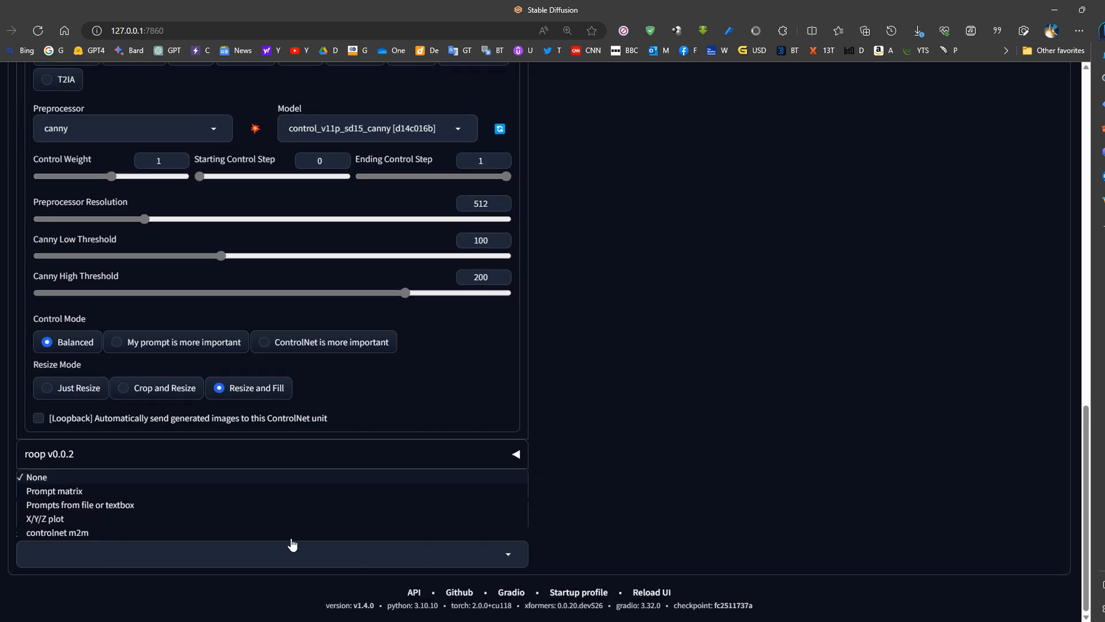
click(533, 534)
click(513, 552)
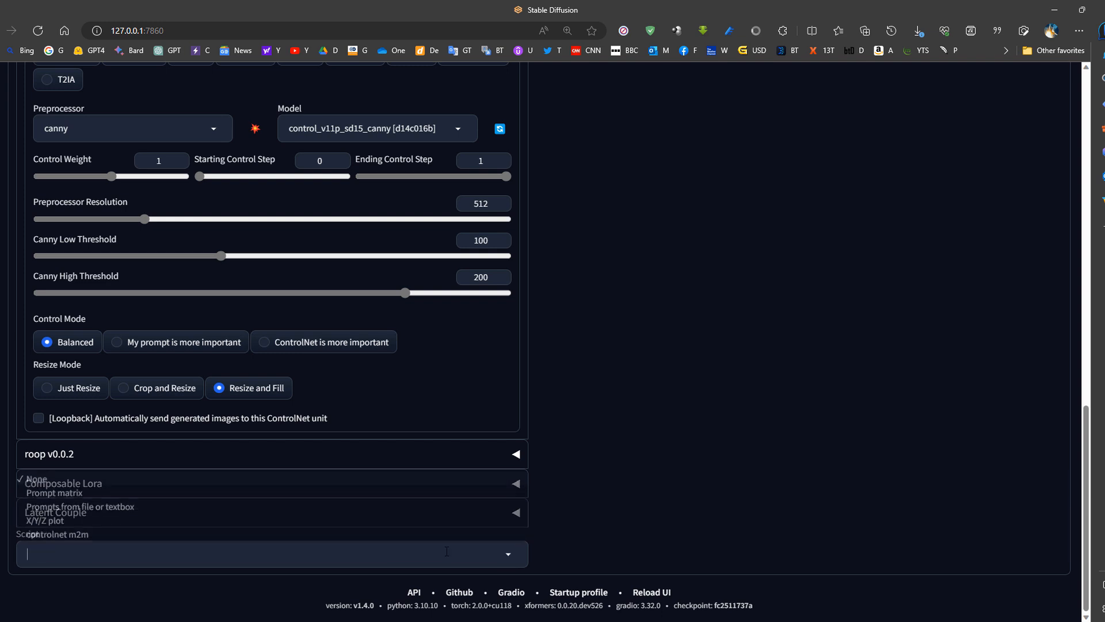
click(81, 520)
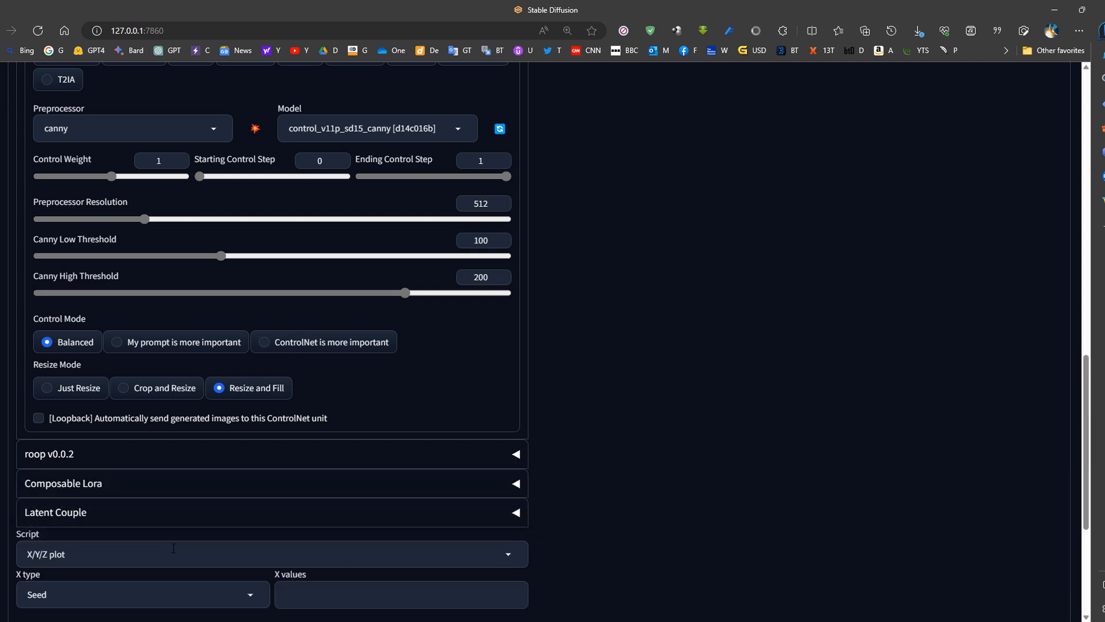
- Keep Seed as the plot's X type and enter 41242134,12341234,12341234 as the X values
scroll(173, 548, down, 3)
click(82, 425)
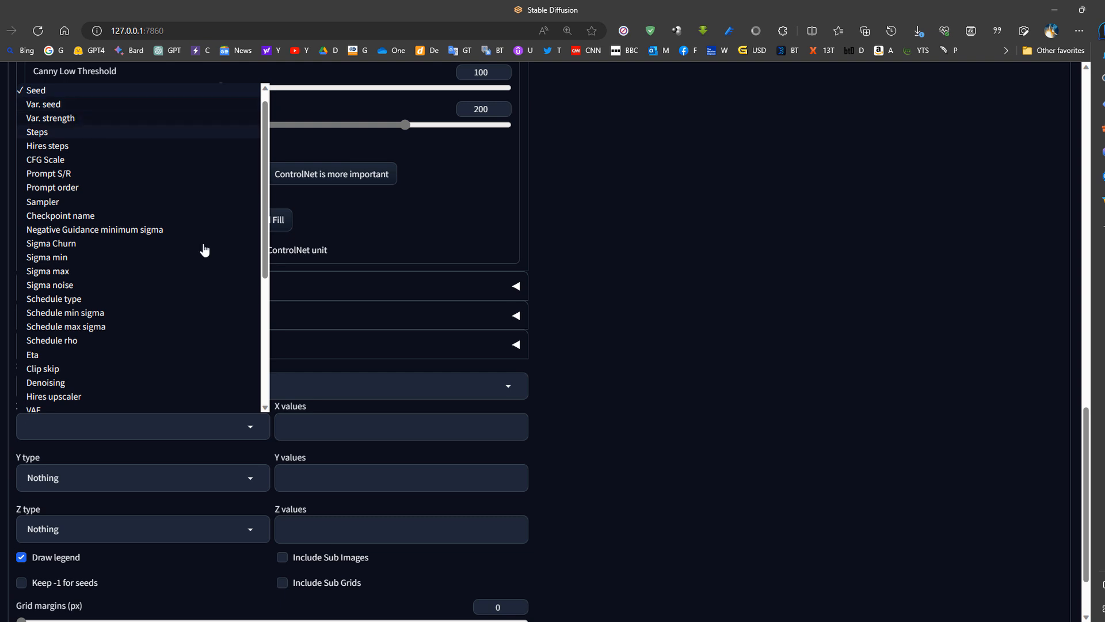
click(347, 429)
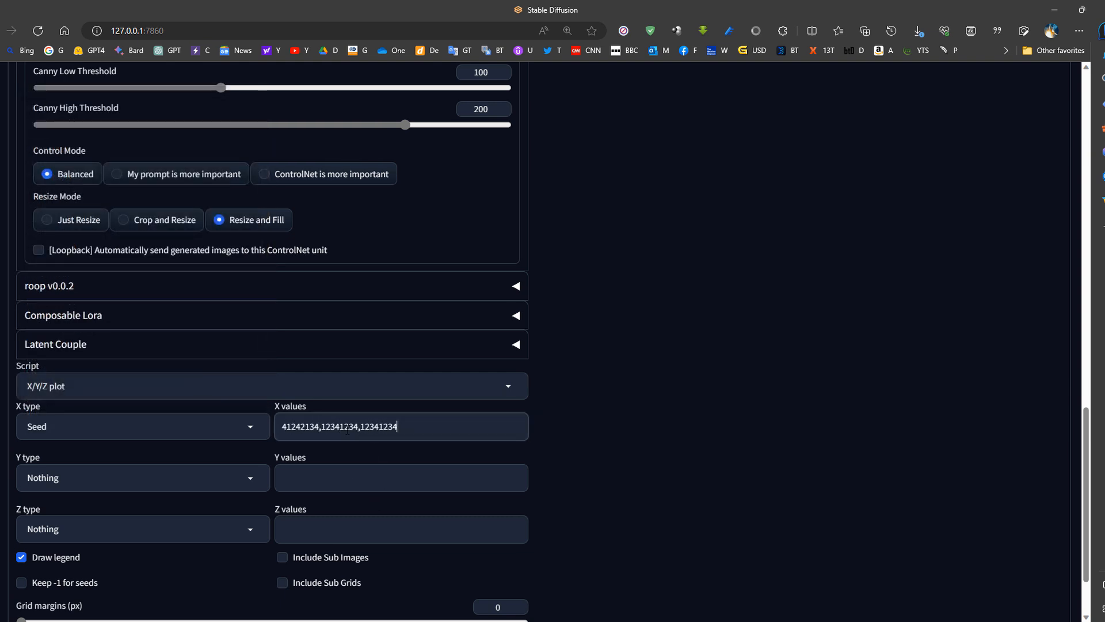
- Look through the available X type options and check the entered seed values against the generation settings
click(253, 431)
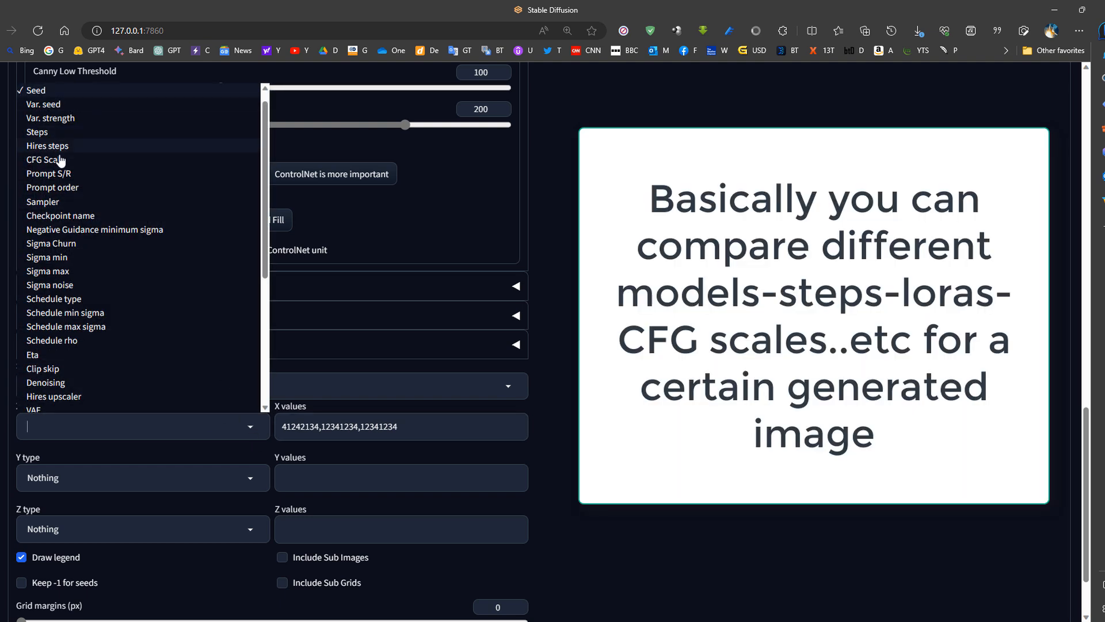
scroll(63, 202, up, 20)
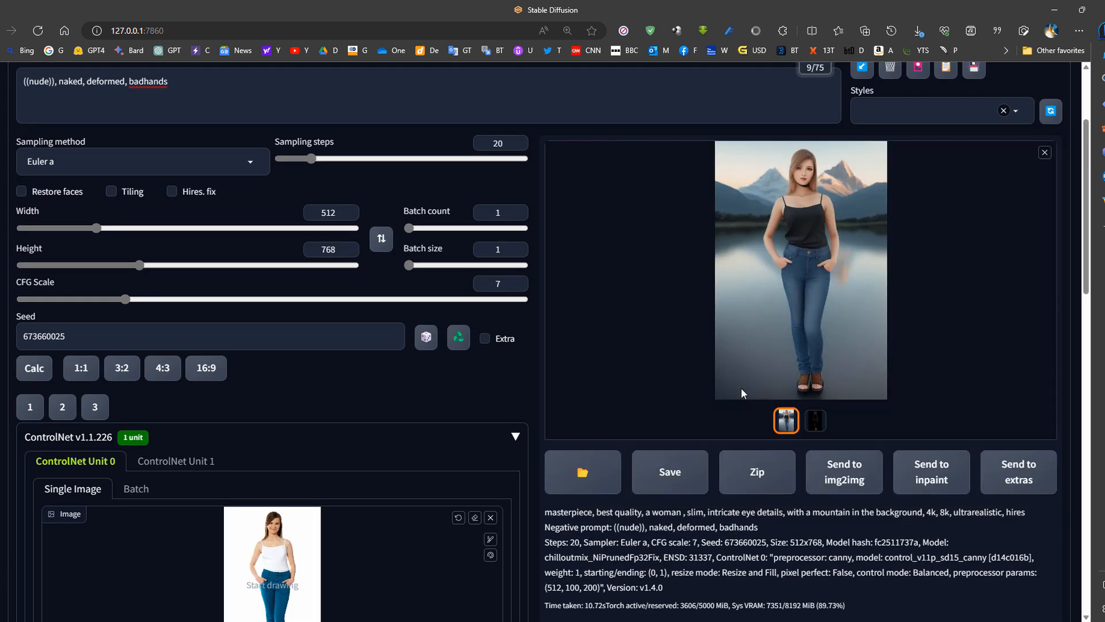
scroll(741, 388, down, 10)
scroll(13, 426, down, 4)
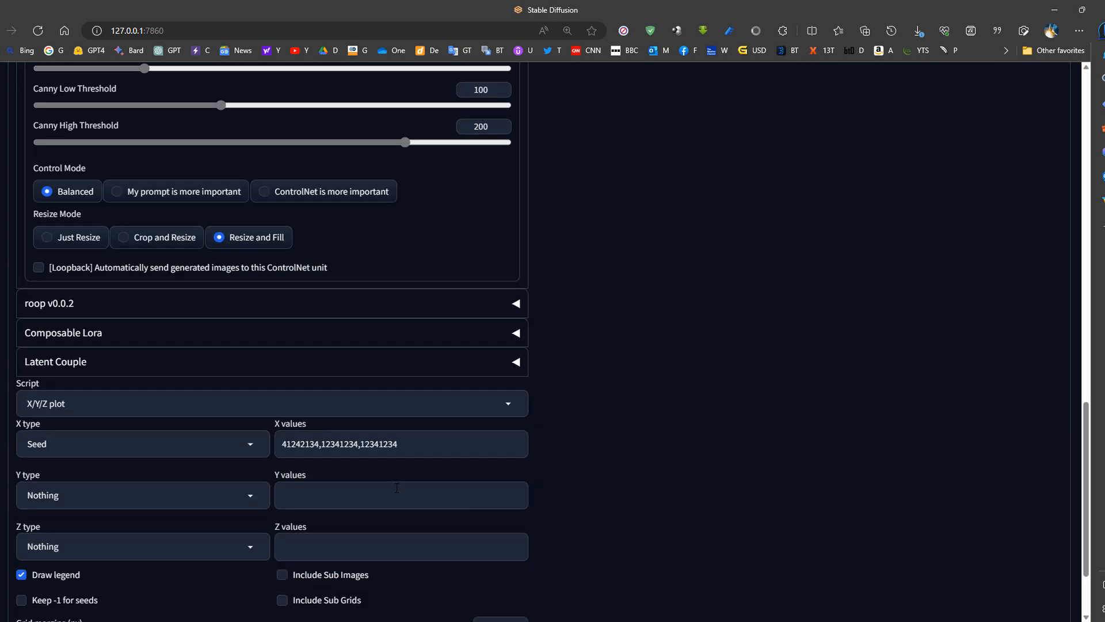
drag(419, 428, 281, 428)
- Generate the X/Y/Z plot comparing the entered seeds and review the resulting grid and its parameters
scroll(672, 398, up, 9)
scroll(672, 399, up, 9)
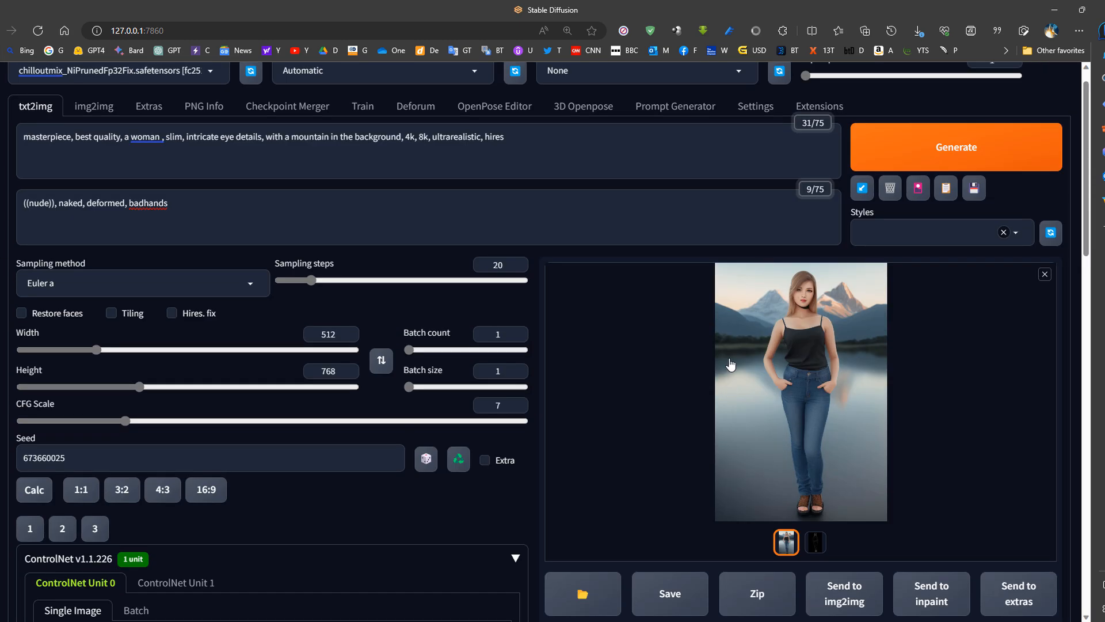
click(940, 180)
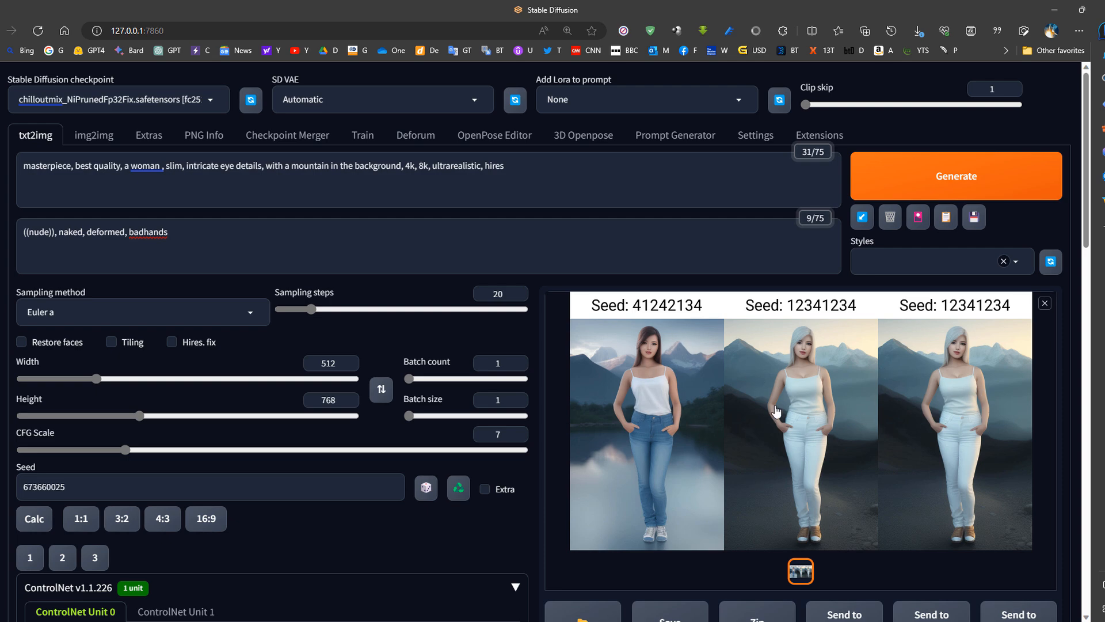
scroll(557, 409, down, 7)
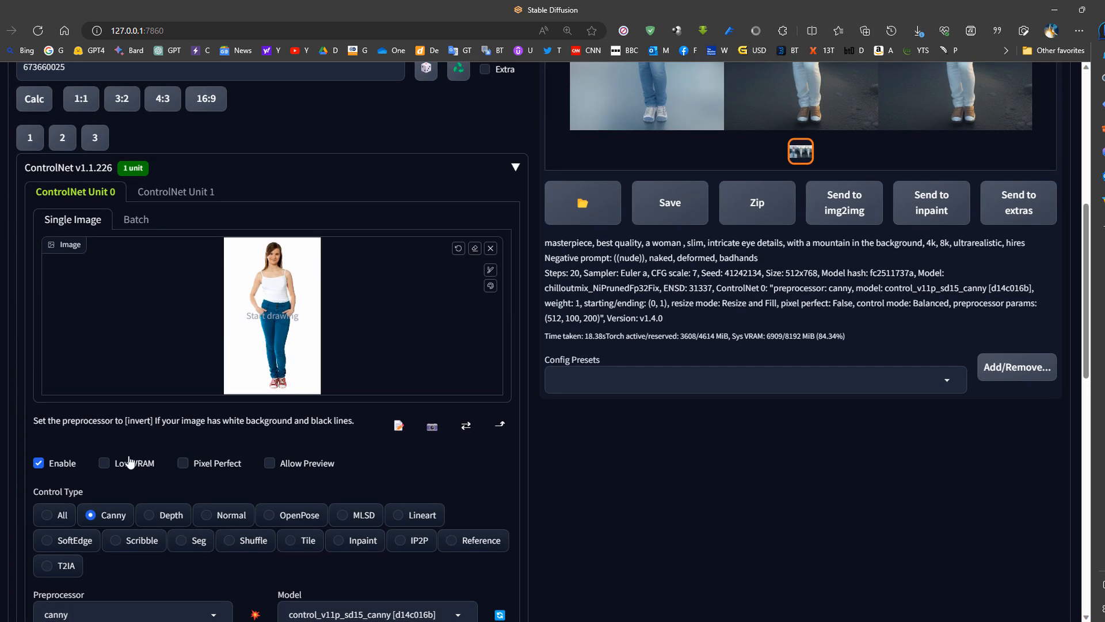
- Reset the seed to random (-1) and set the batch size to 4
scroll(275, 455, up, 7)
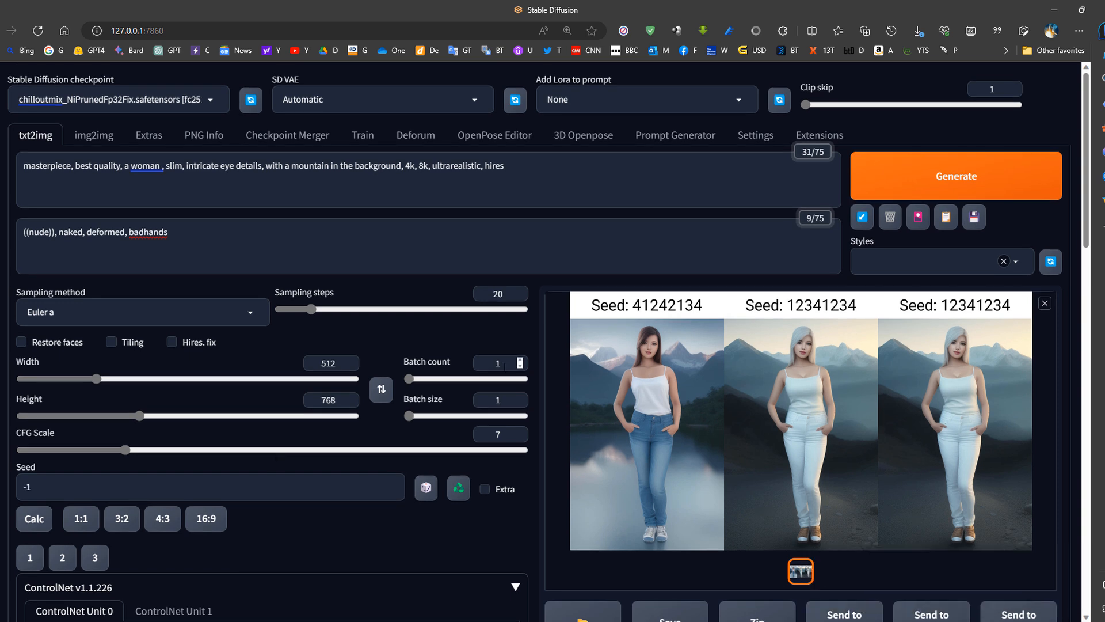
double_click(504, 367)
double_click(473, 400)
text(4)
- Compare the Batch count and Batch size settings
drag(402, 399, 437, 404)
drag(402, 361, 455, 361)
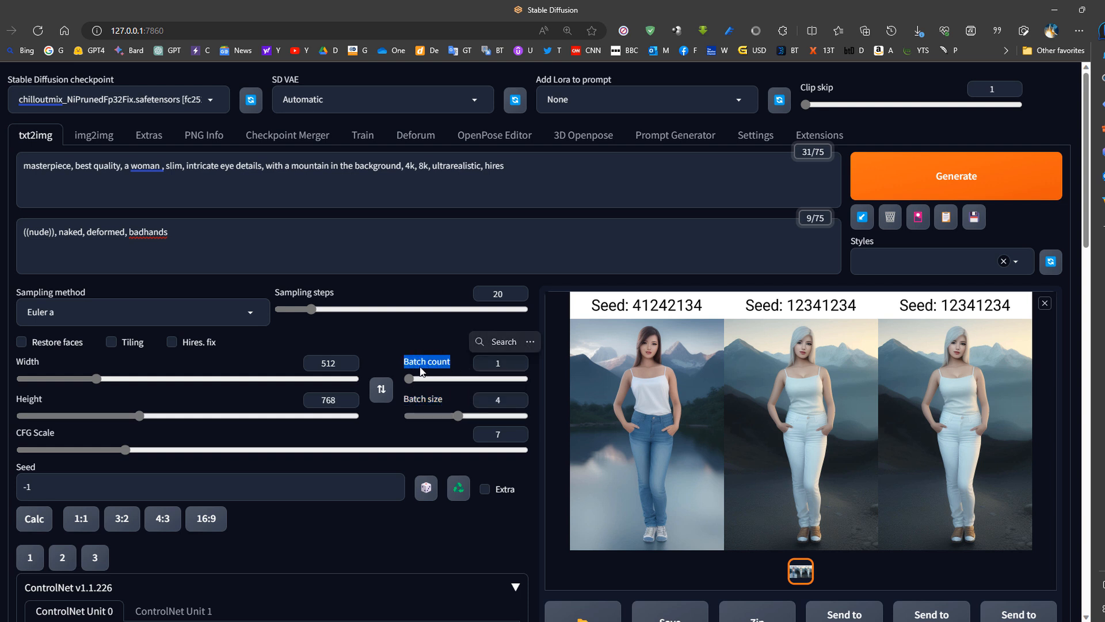
double_click(445, 366)
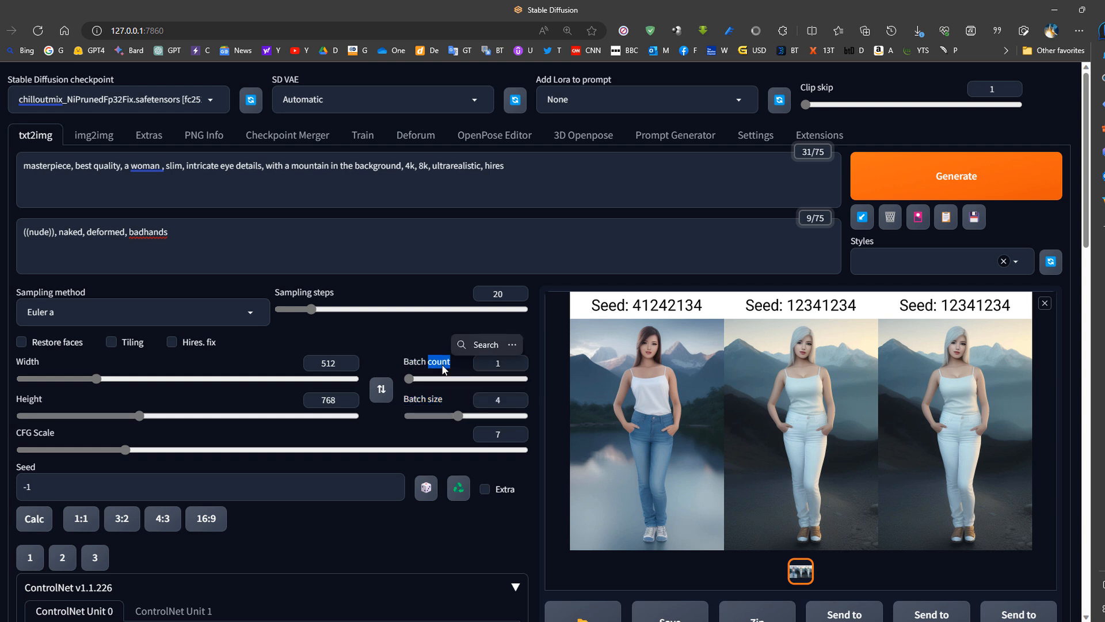
drag(403, 400, 455, 402)
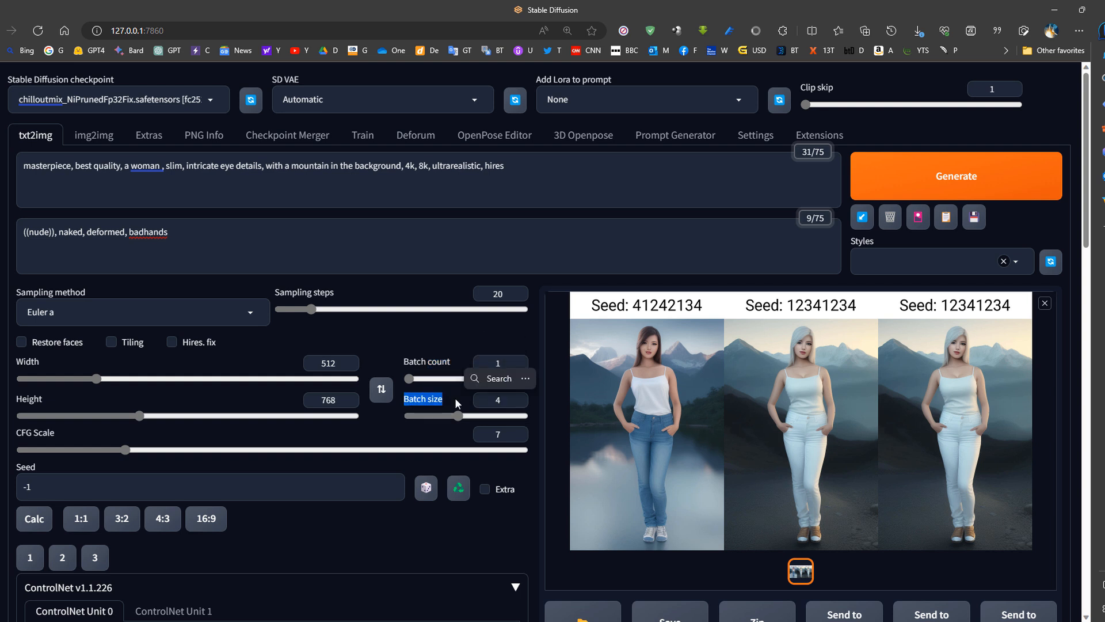
click(499, 400)
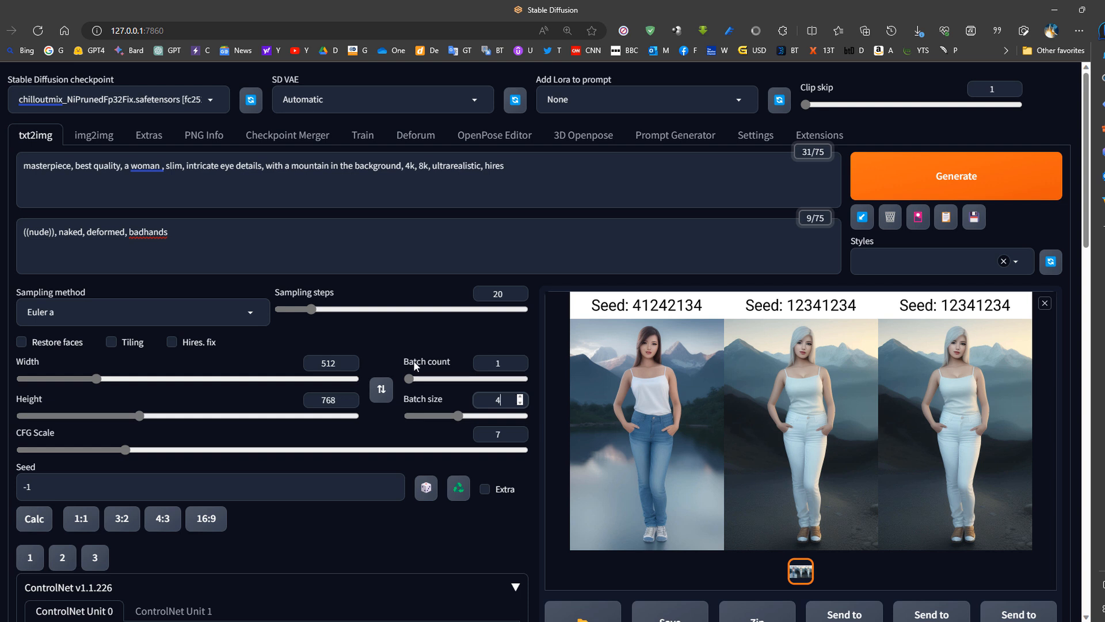
- Send the generated portrait of the woman in front of mountains to img2img and compare its prompts with those in txt2img
click(90, 144)
click(33, 137)
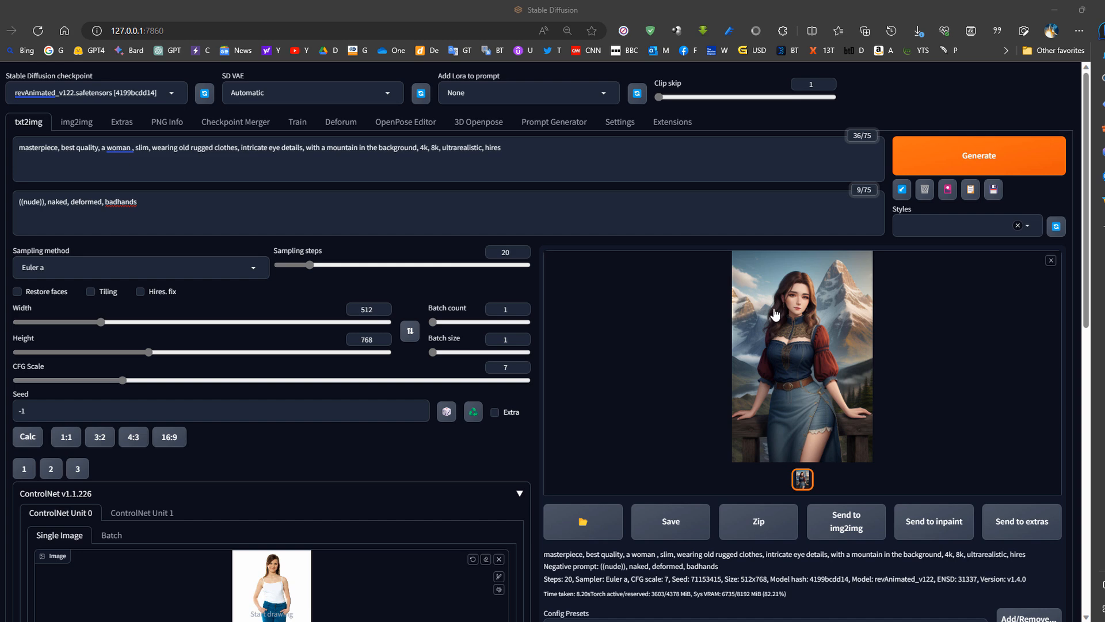
click(844, 522)
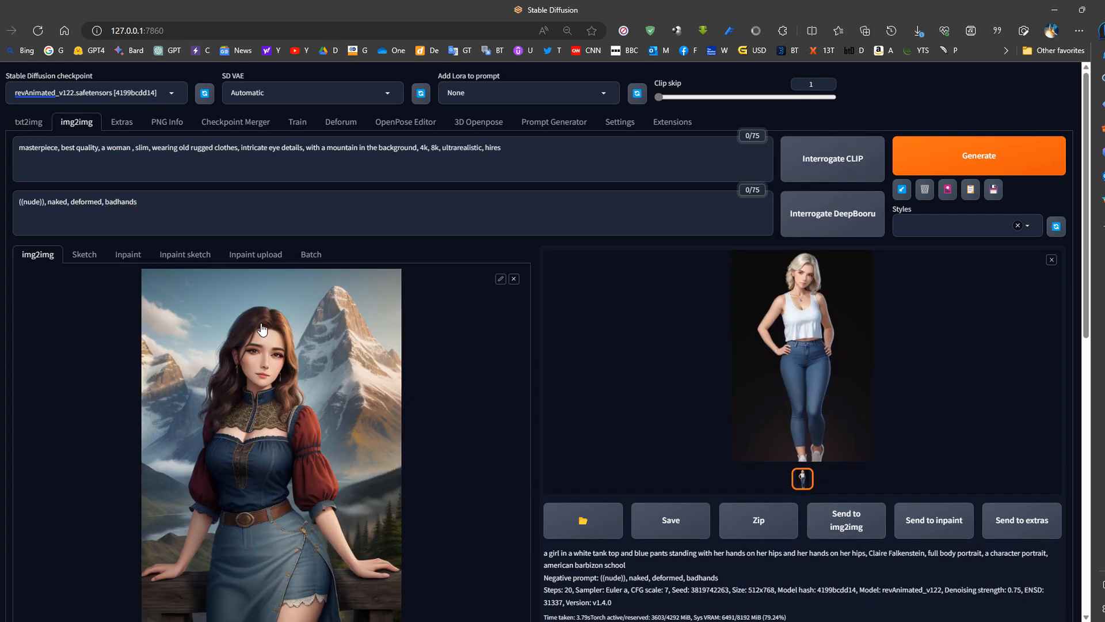
drag(525, 158, 17, 149)
scroll(251, 280, down, 3)
scroll(252, 280, up, 3)
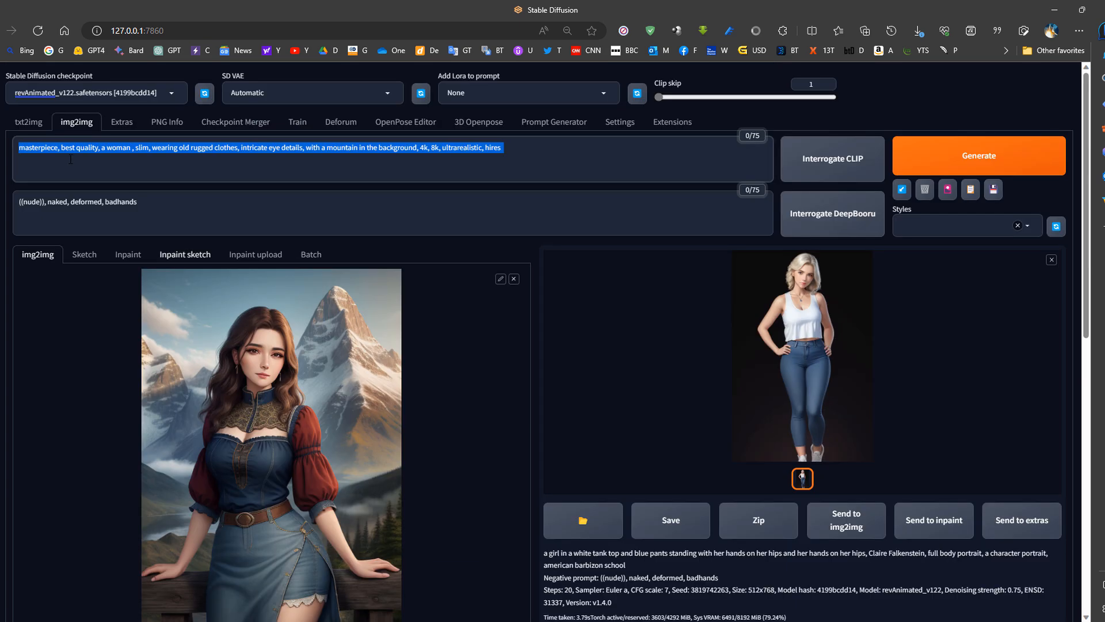
click(32, 126)
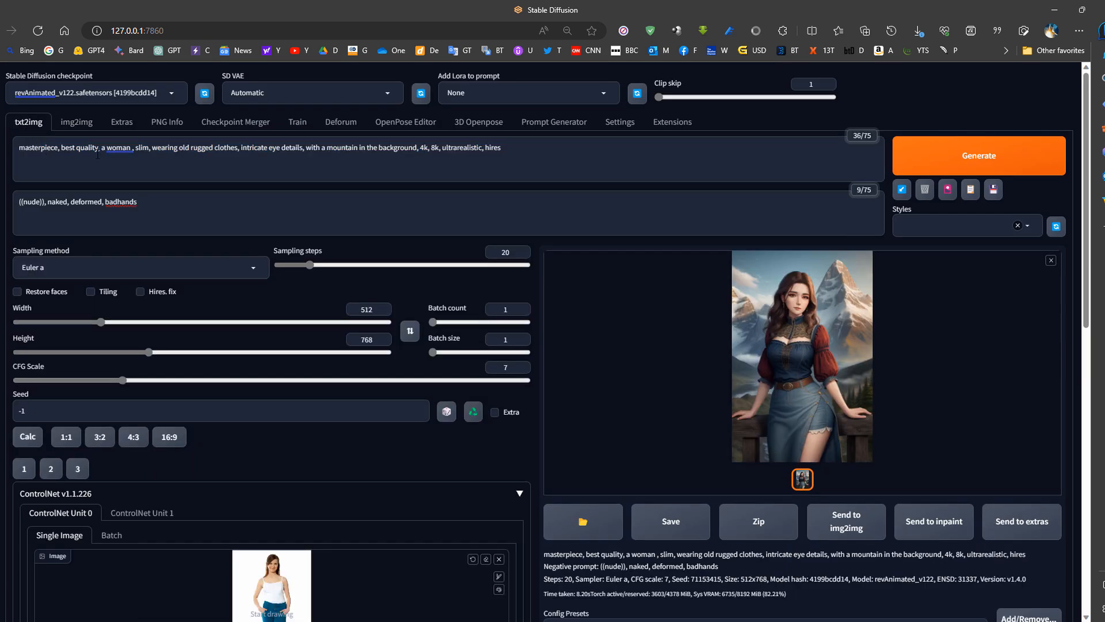
click(91, 132)
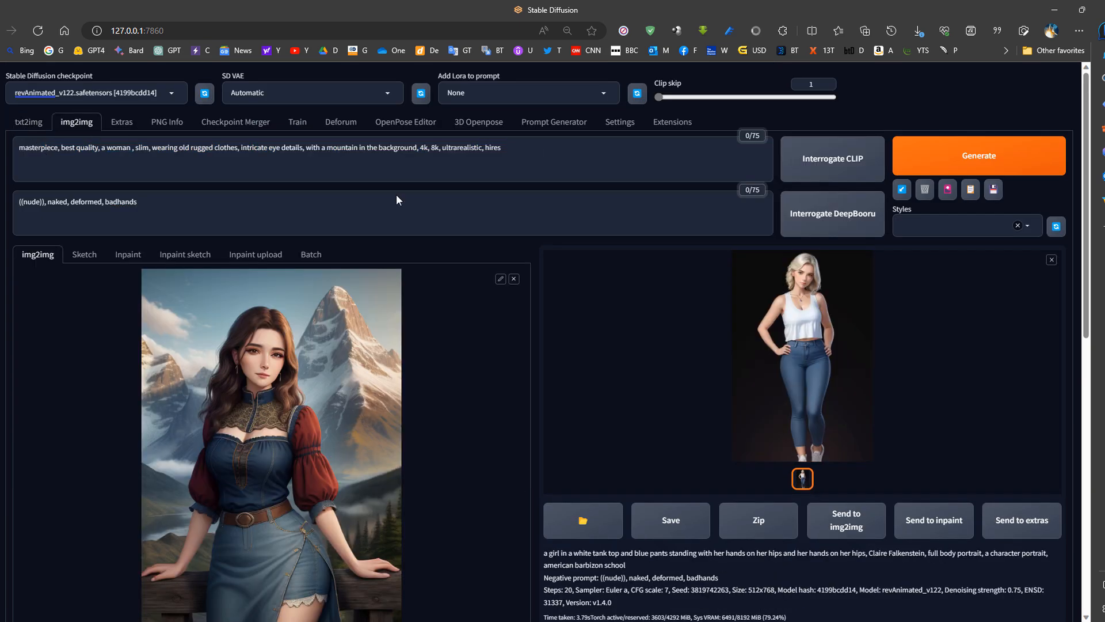
- Check the img2img generation settings and generate a variation of the portrait at denoising strength 0.75
scroll(419, 179, down, 7)
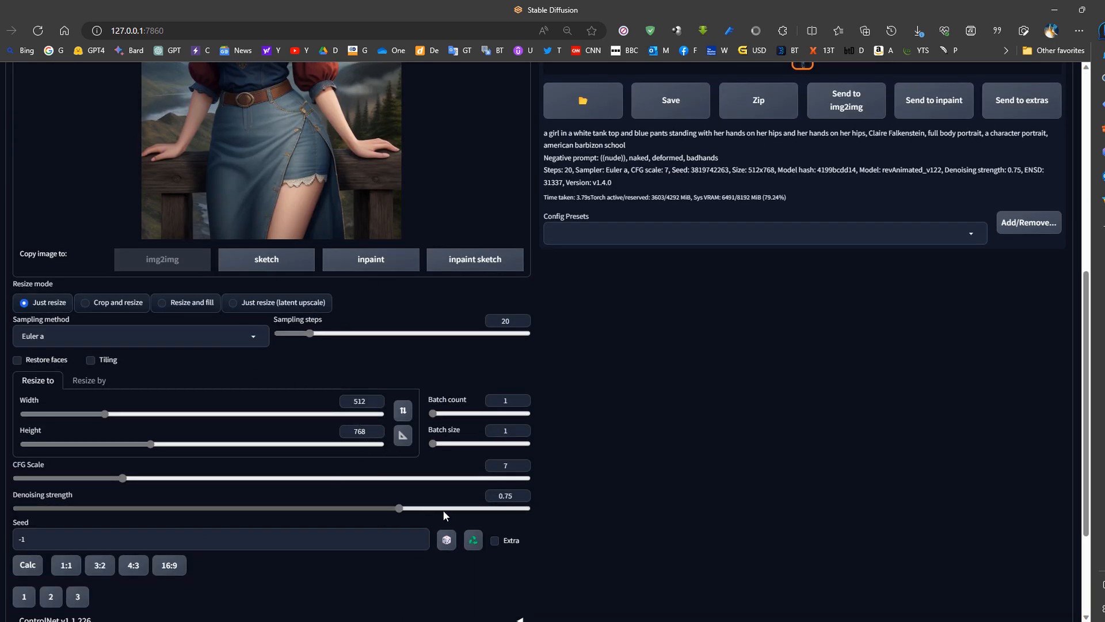
scroll(405, 474, up, 7)
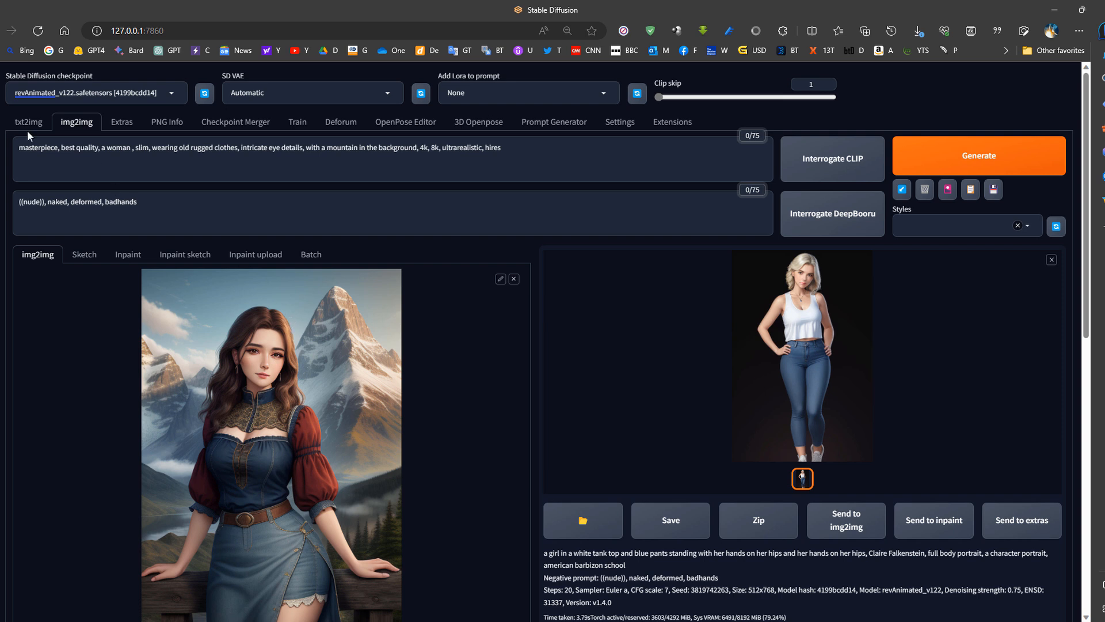
click(983, 162)
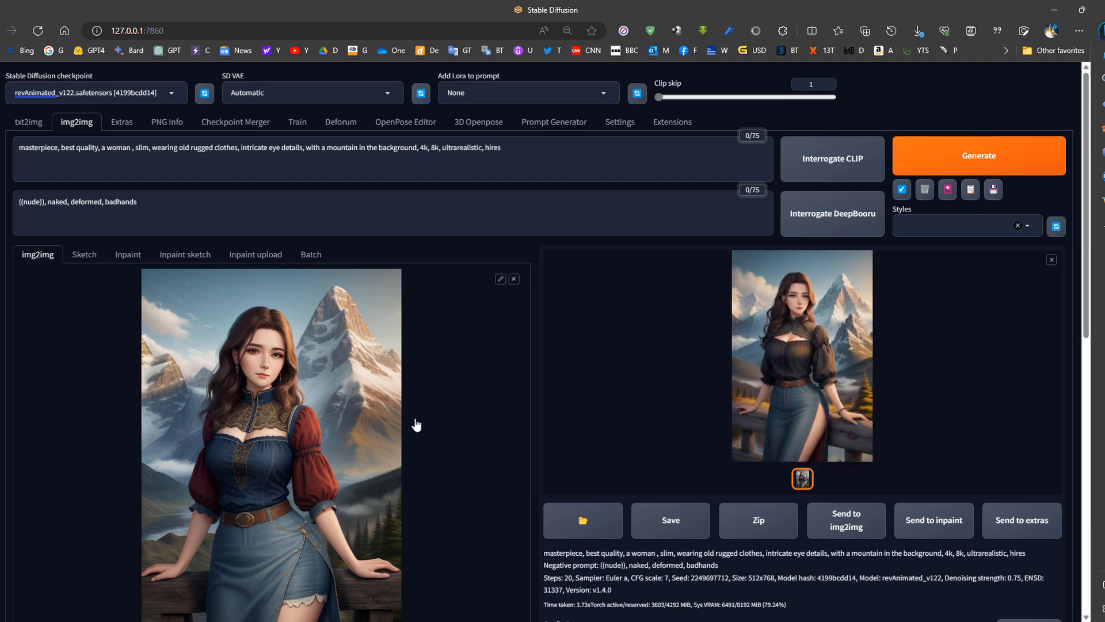
- Set the denoising strength to 0.3, generate the portrait variation again and compare it with the source image
scroll(516, 407, down, 4)
scroll(516, 407, down, 4)
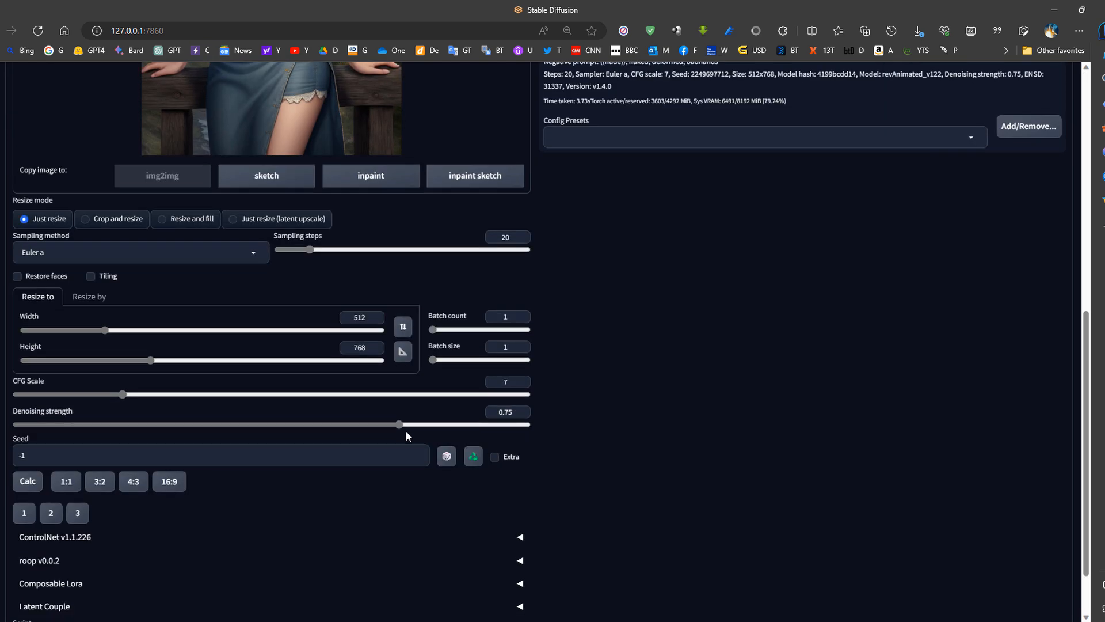
drag(397, 425, 294, 426)
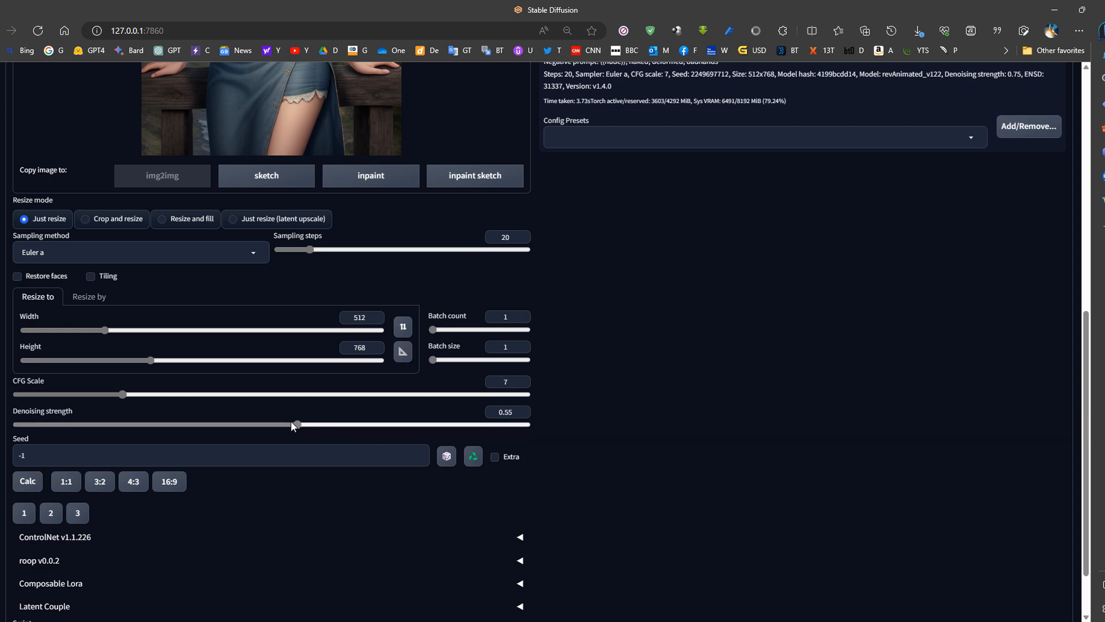
drag(185, 422, 168, 421)
scroll(168, 426, up, 7)
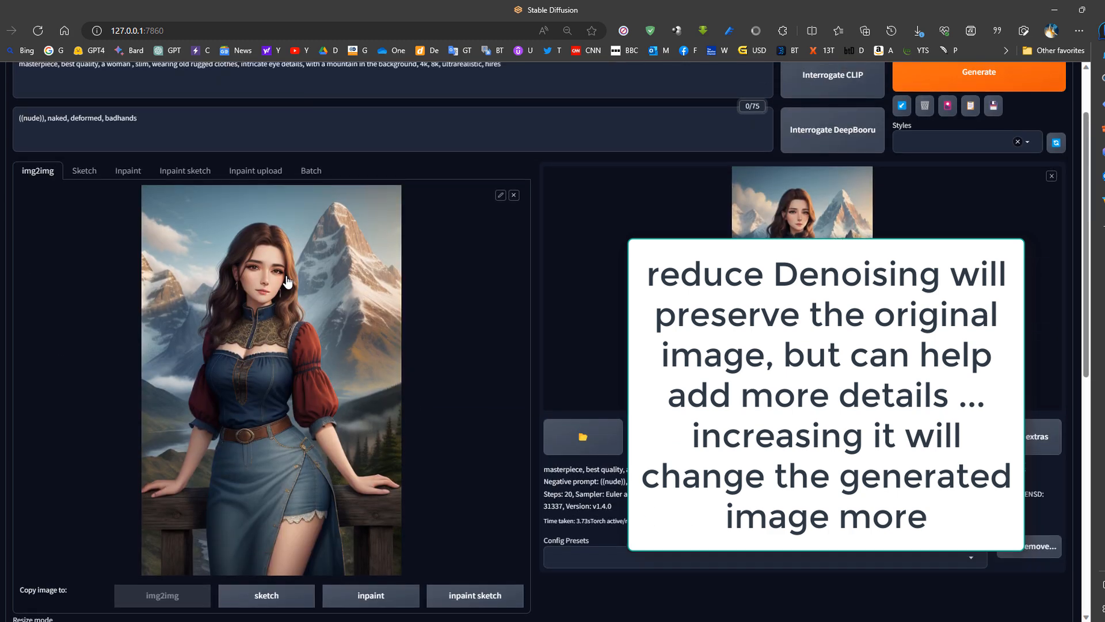
scroll(830, 232, up, 2)
click(985, 161)
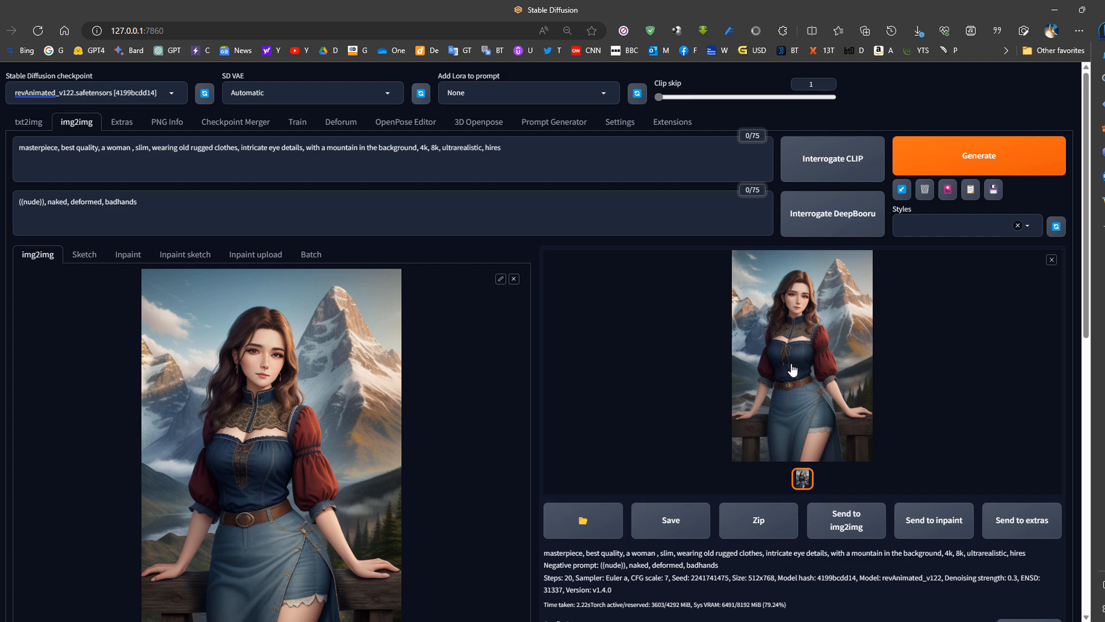
scroll(510, 308, down, 10)
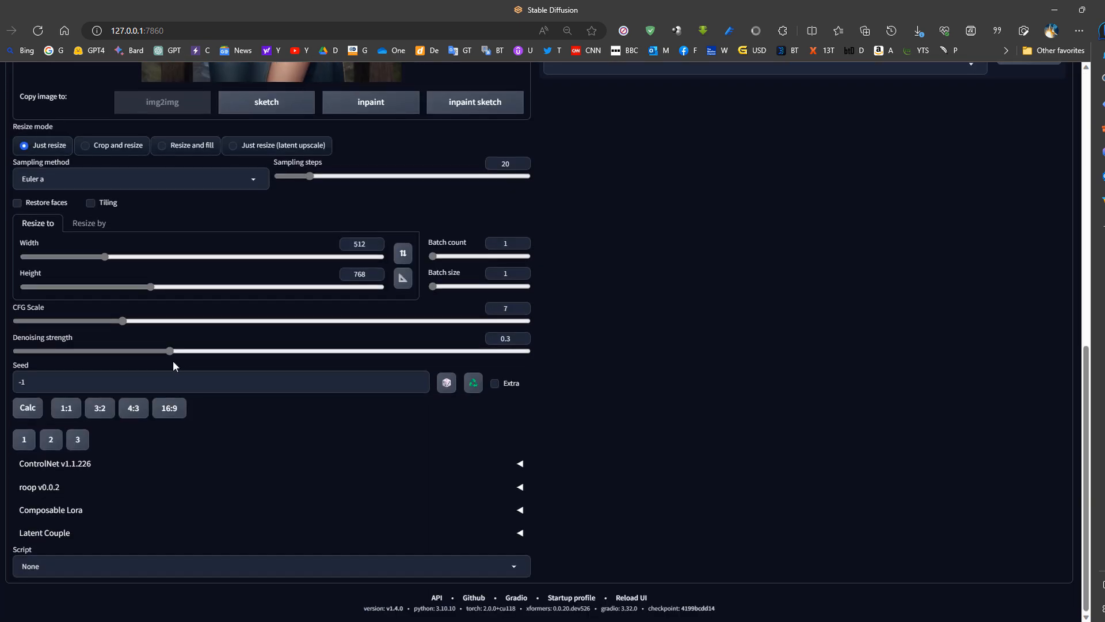
scroll(459, 369, up, 6)
scroll(592, 358, up, 2)
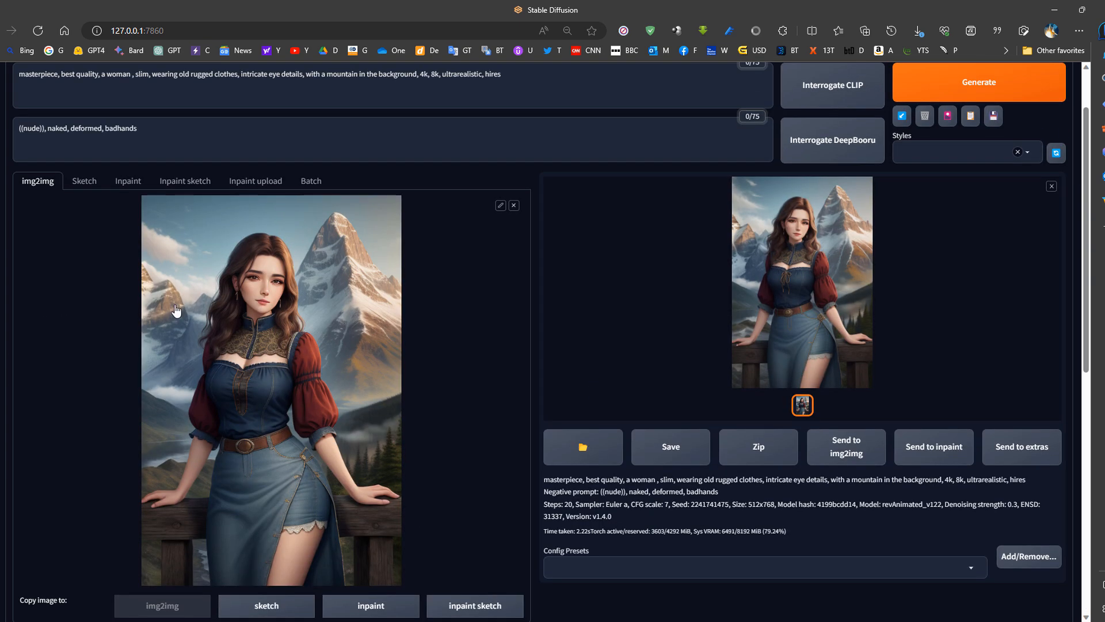
- Capture the standing woman picture from the Bing images page and paste it as the img2img source image
mouse_move(6, 279)
click(53, 280)
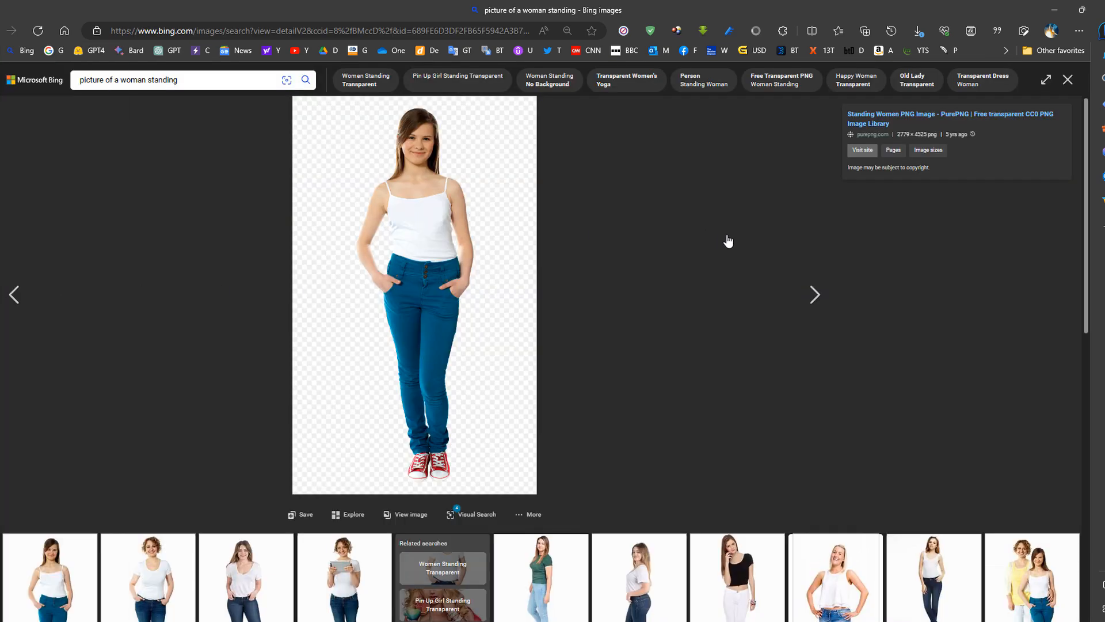
key(shift+super+s)
drag(488, 103, 339, 484)
key(ctrl+Tab)
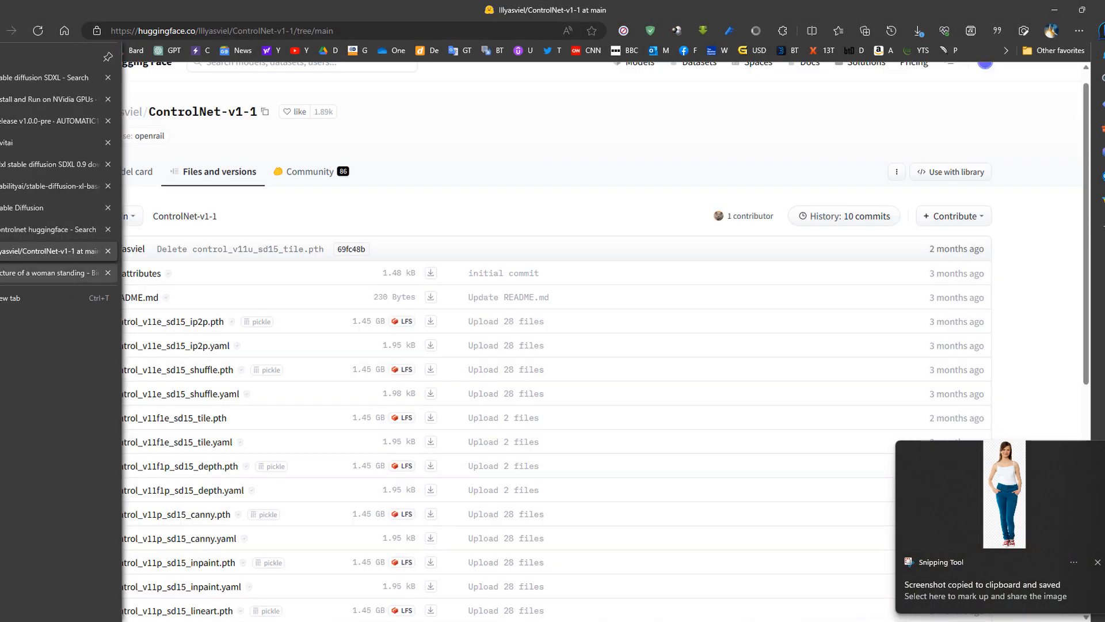
click(3, 213)
key(ctrl+v)
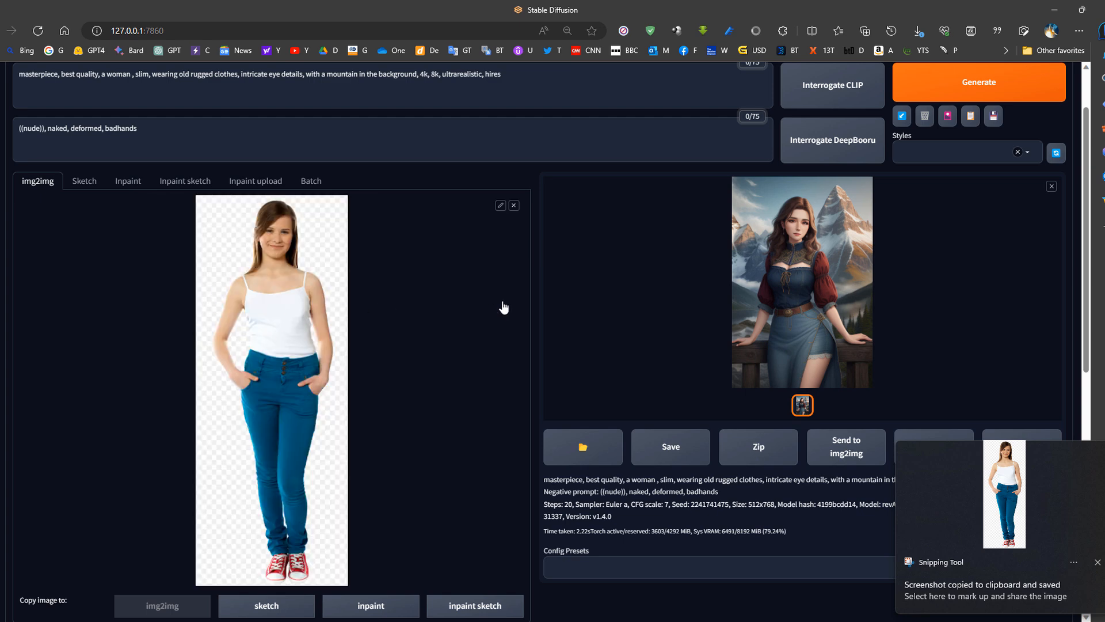
- Interrogate the pasted picture with CLIP to replace the prompt with a description of it
scroll(485, 309, up, 2)
click(957, 161)
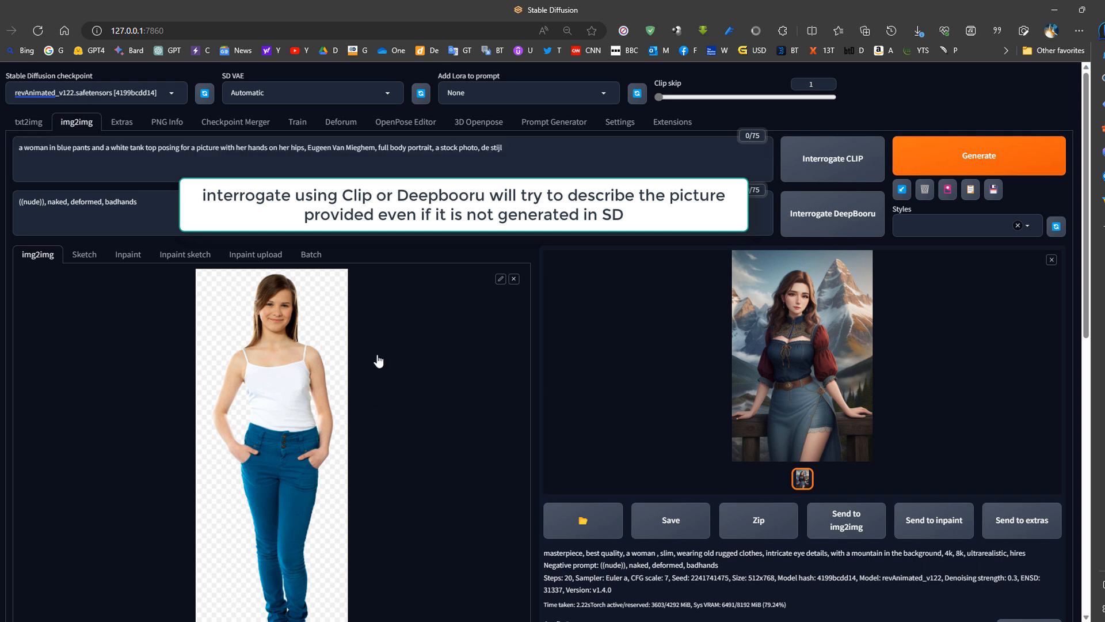
drag(26, 148, 503, 148)
- Match the output size to the source picture (247 x 632), generate the image and review it against the prompt
scroll(351, 339, down, 5)
scroll(352, 349, down, 4)
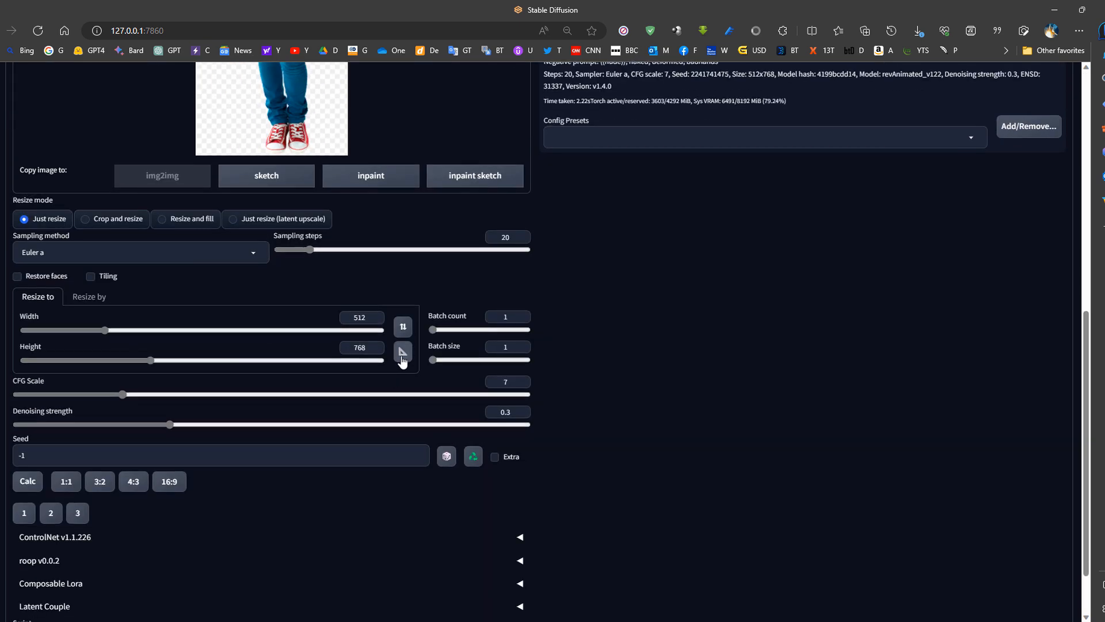
click(402, 354)
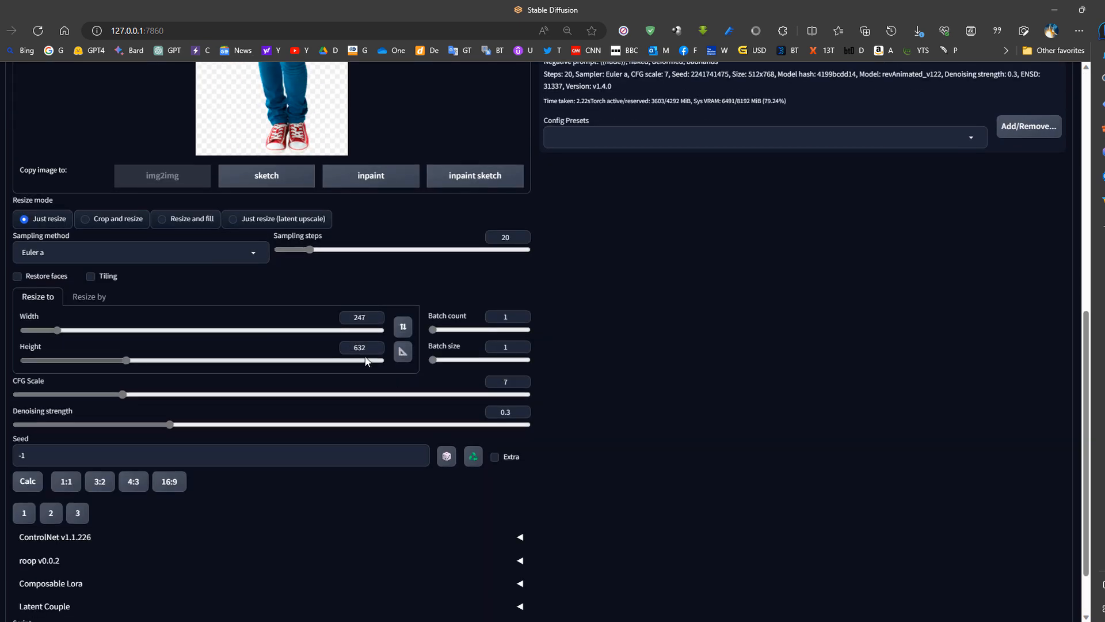
scroll(427, 375, up, 9)
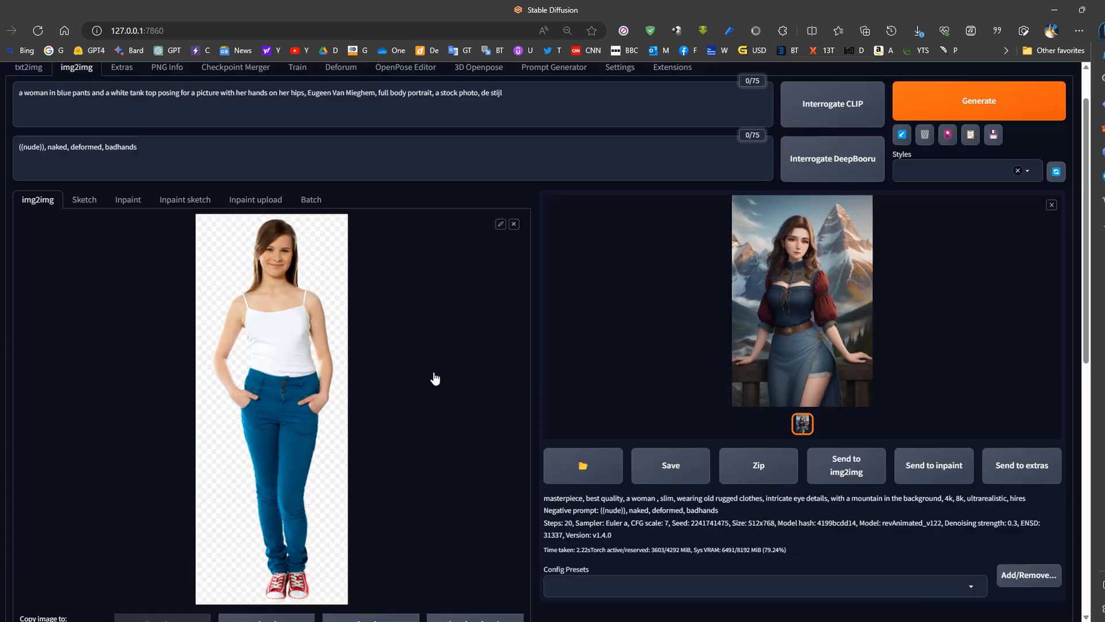
click(972, 165)
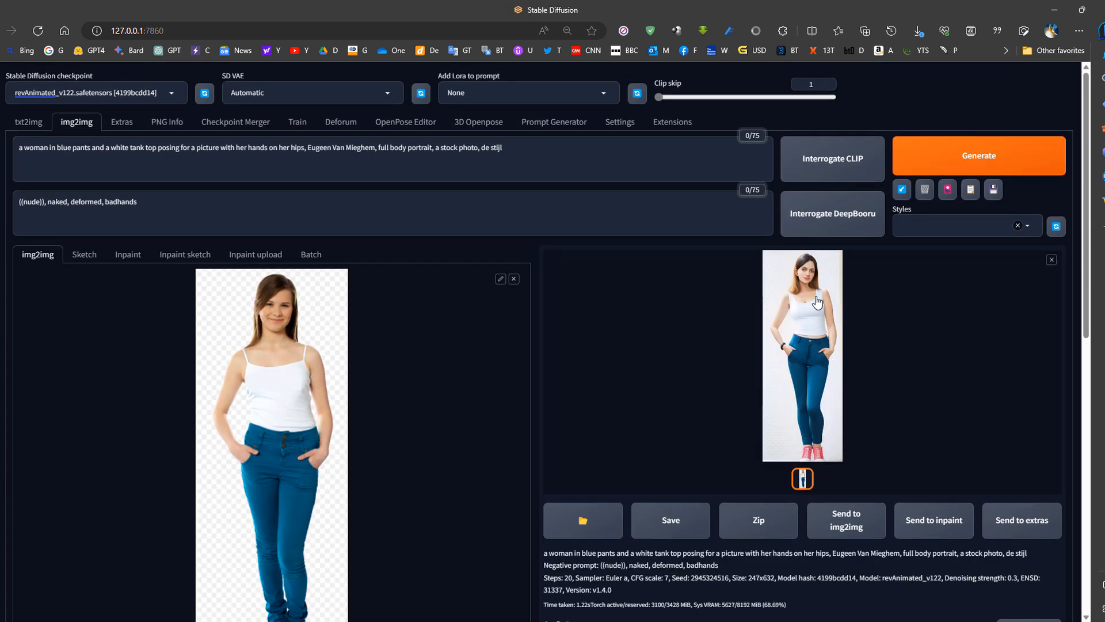
click(816, 302)
click(562, 290)
drag(504, 149, 30, 149)
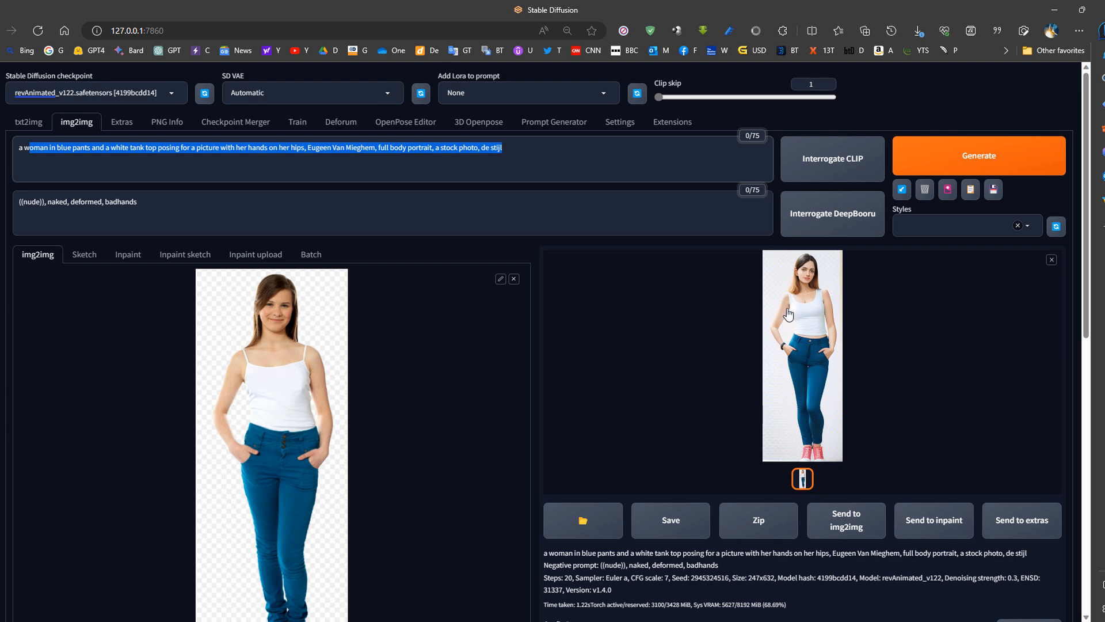
- Raise the denoising strength to 0.7, generate the standing woman image again and review the result and settings
scroll(349, 430, down, 10)
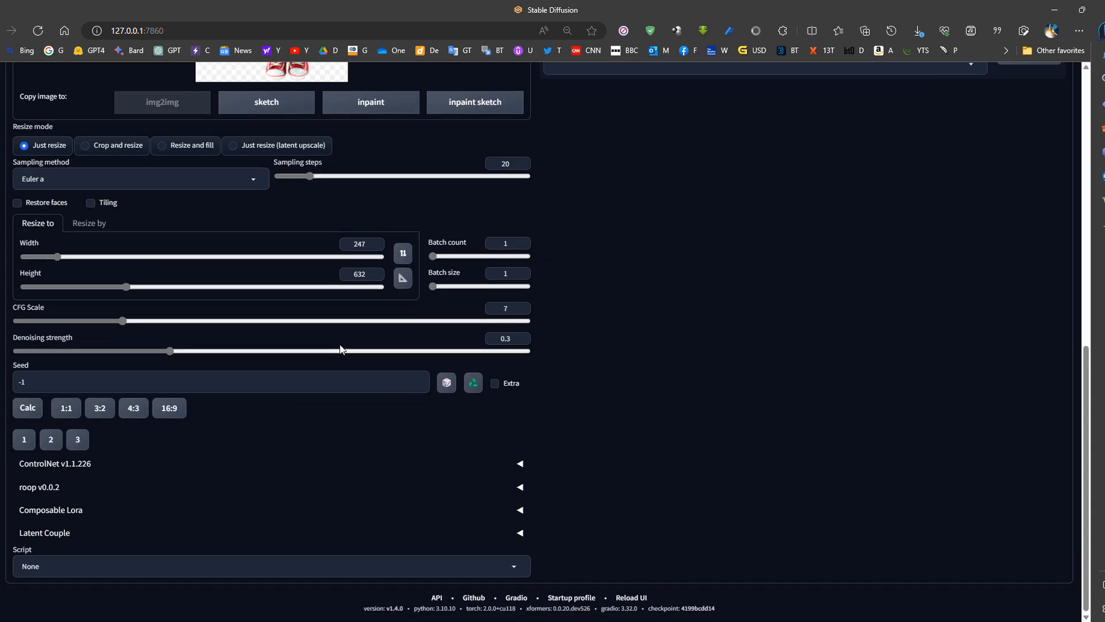
click(378, 351)
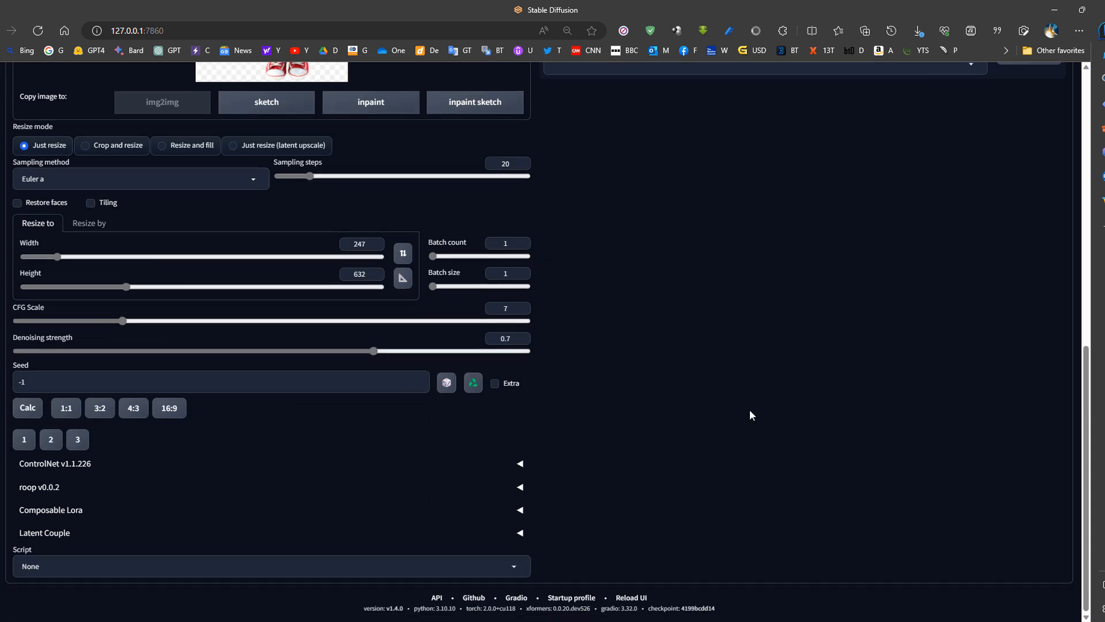
scroll(644, 403, up, 8)
scroll(818, 434, up, 2)
click(983, 168)
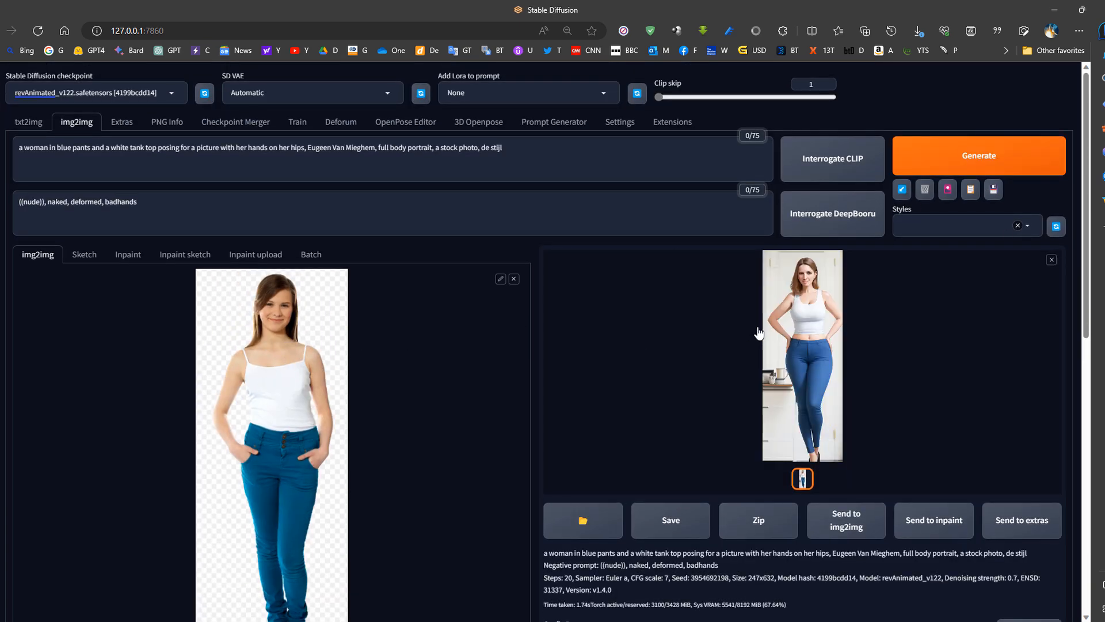
scroll(358, 430, down, 10)
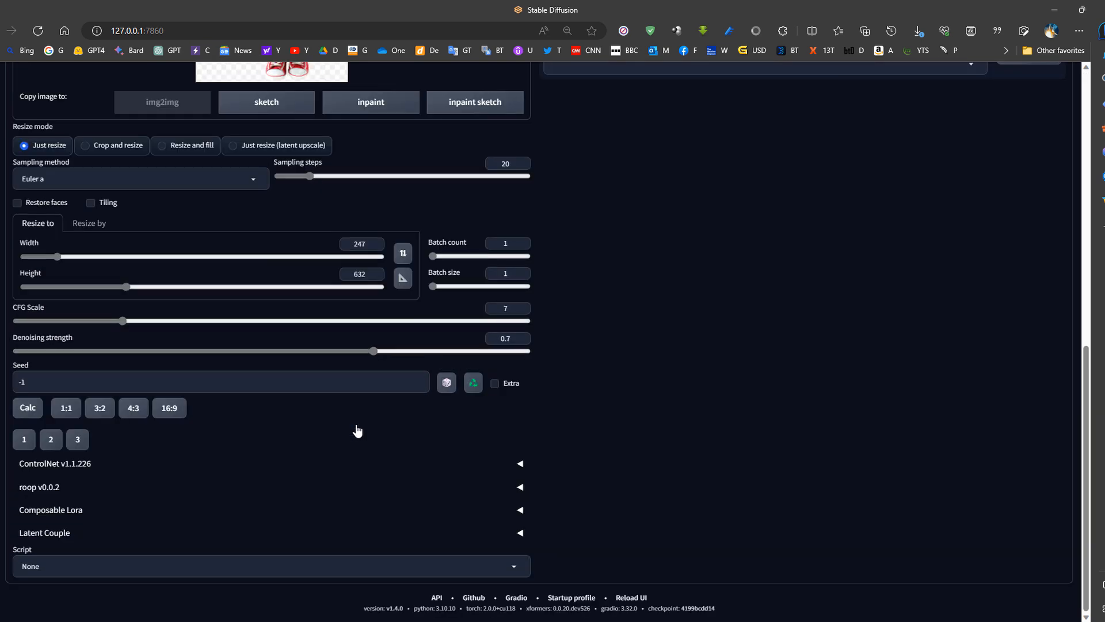
scroll(357, 431, up, 10)
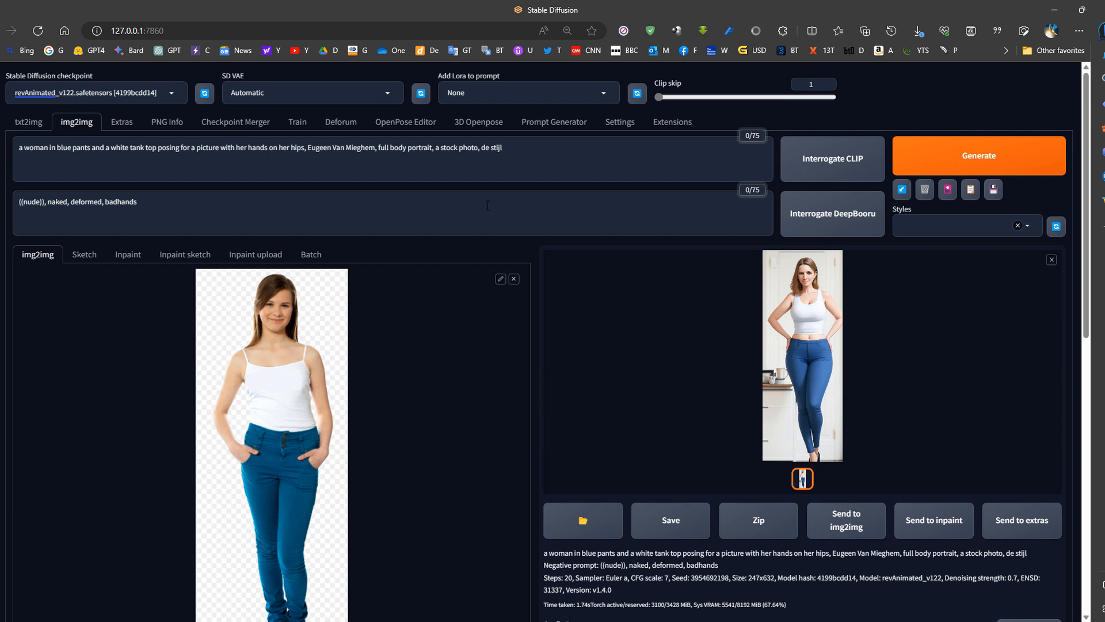
- Check the txt2img picture of the woman in front of the mountain and send it to inpainting
drag(557, 145, 28, 155)
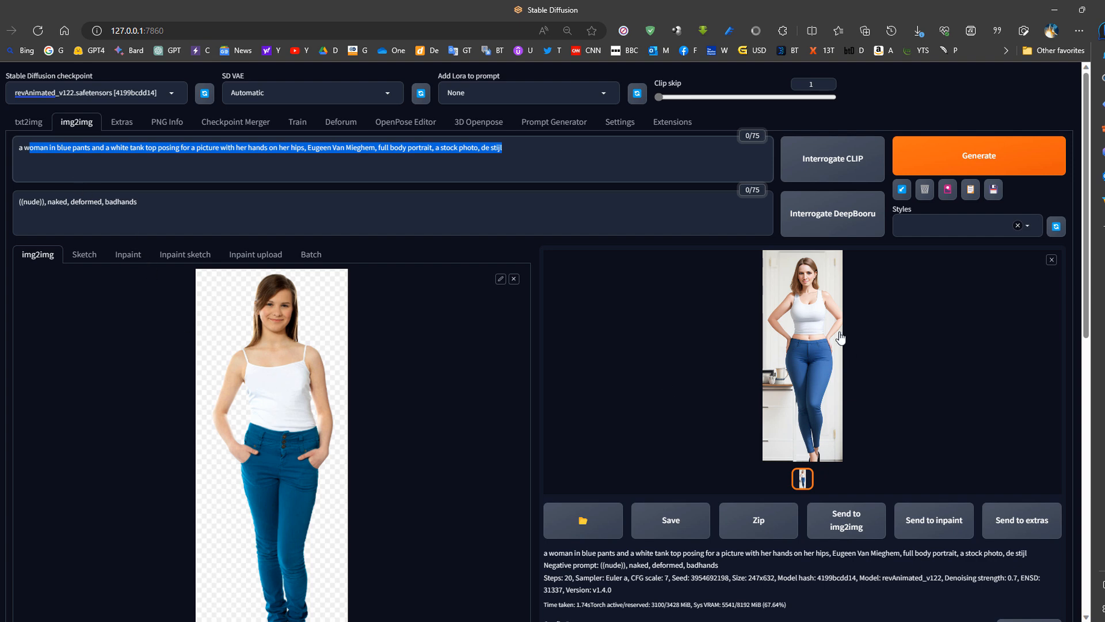
click(27, 123)
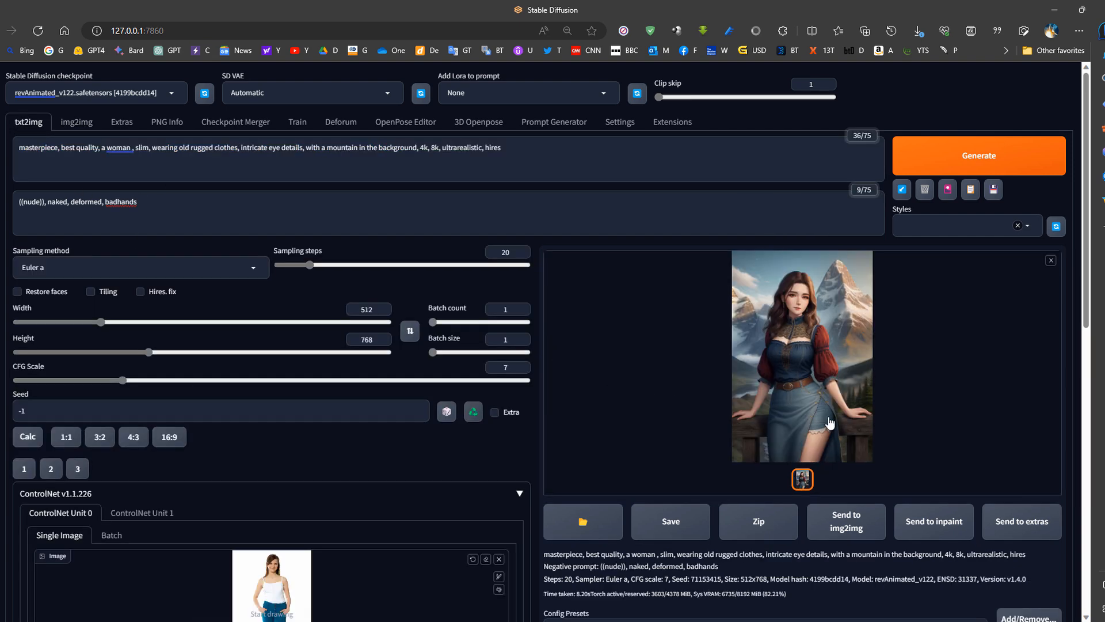
click(76, 122)
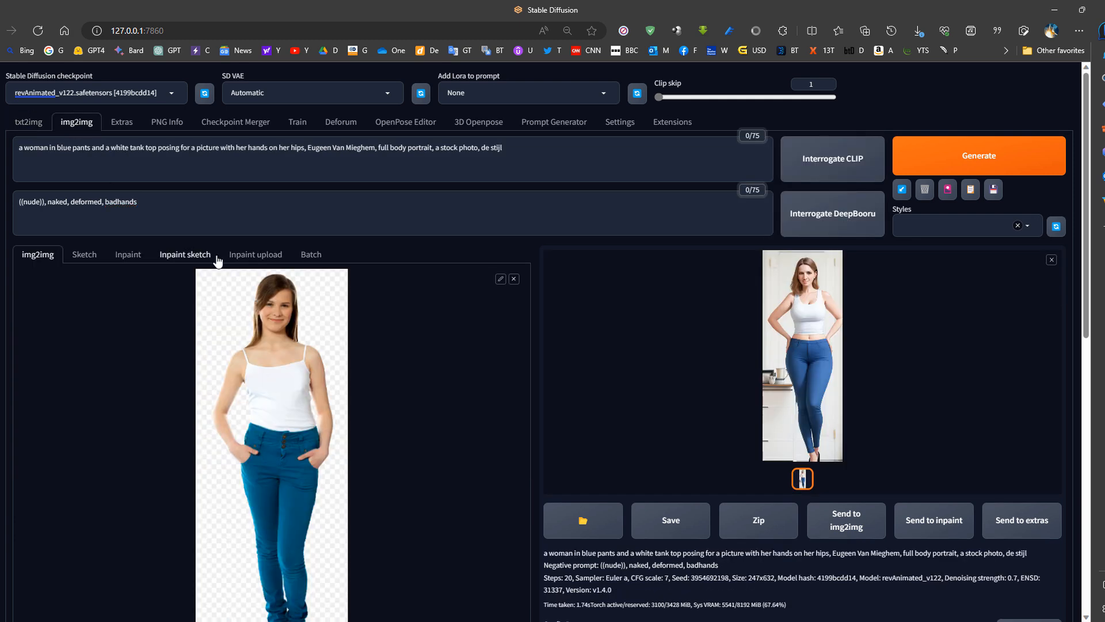
click(28, 123)
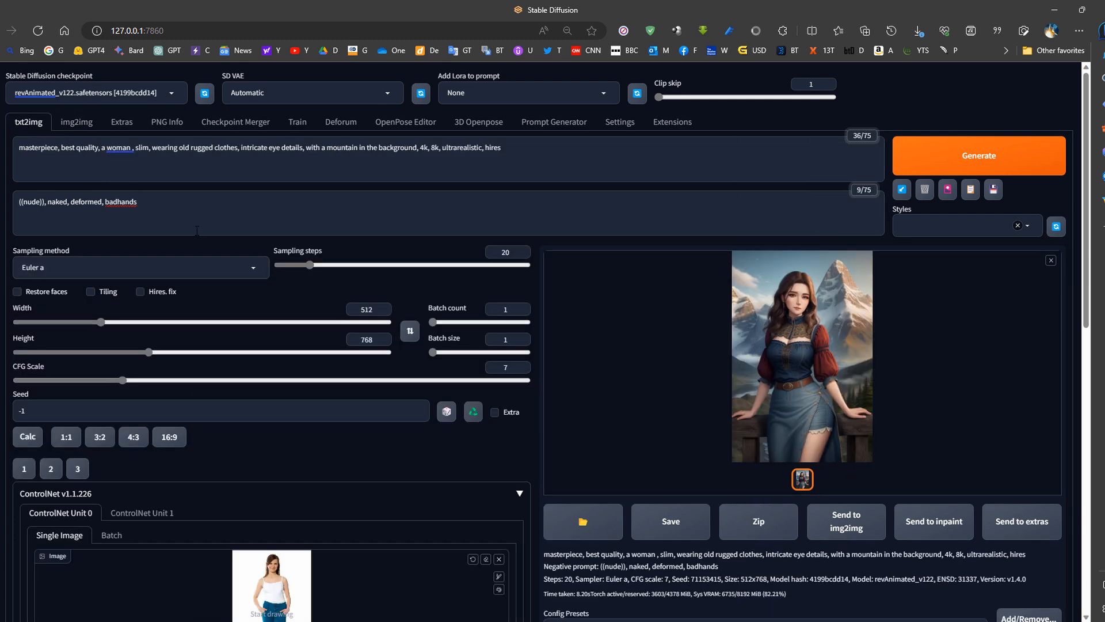
click(811, 320)
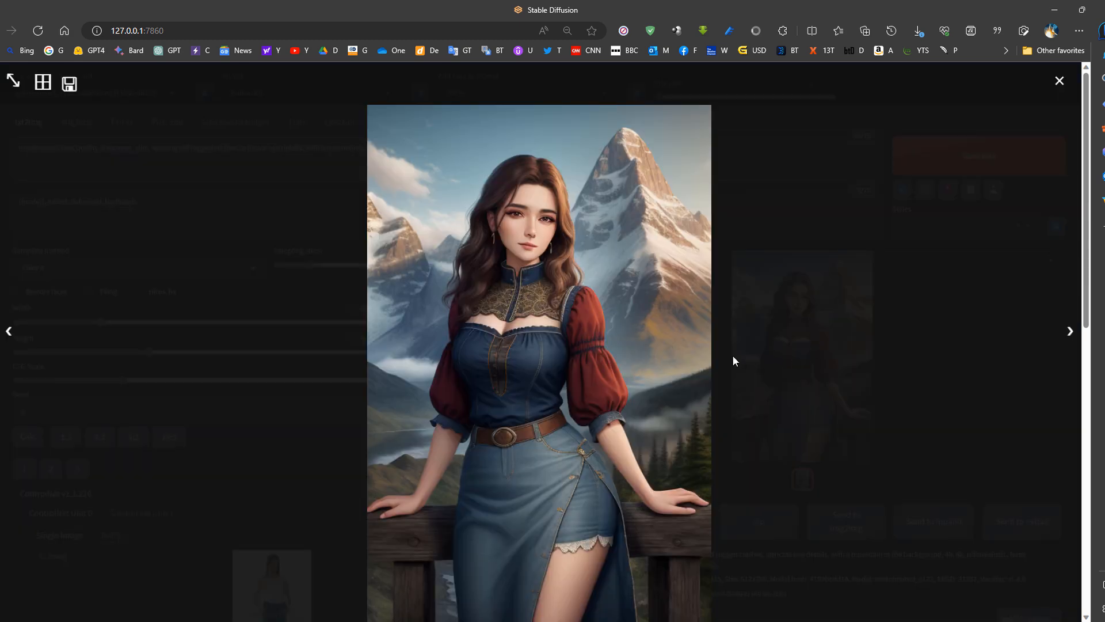
click(756, 401)
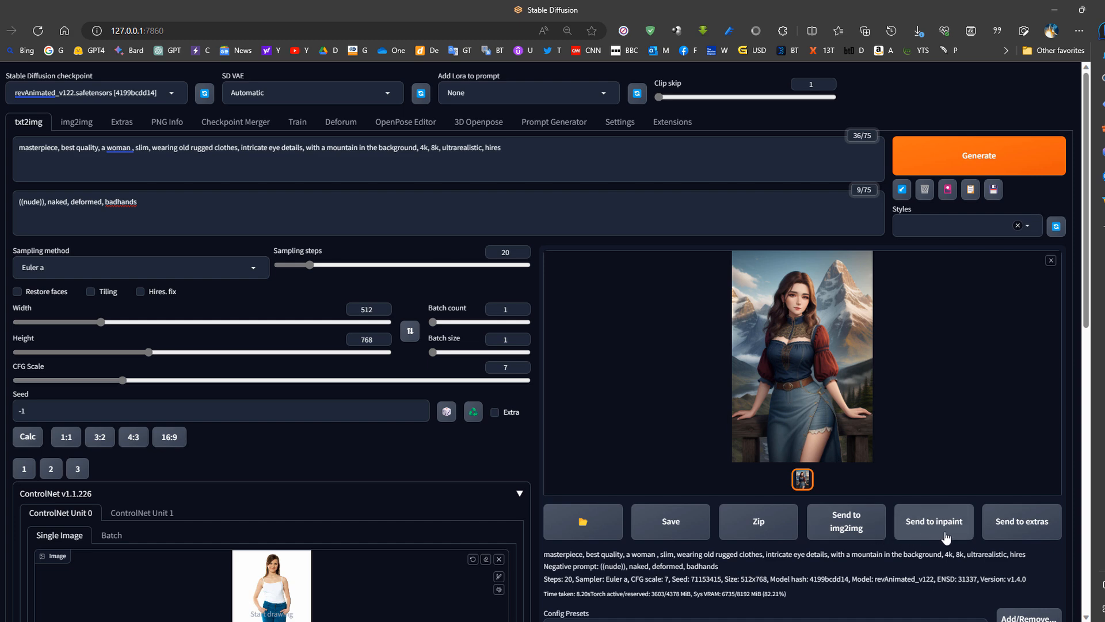
click(934, 522)
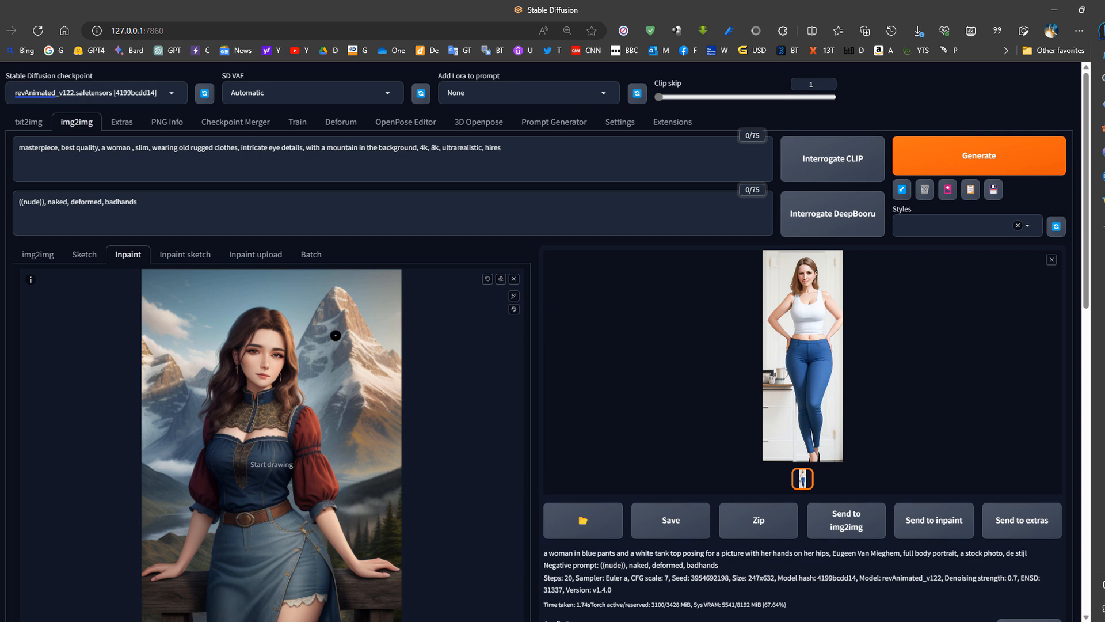
- Mask a small round spot in the sky beside the woman's head and replace the prompt with "bird"
scroll(206, 296, down, 2)
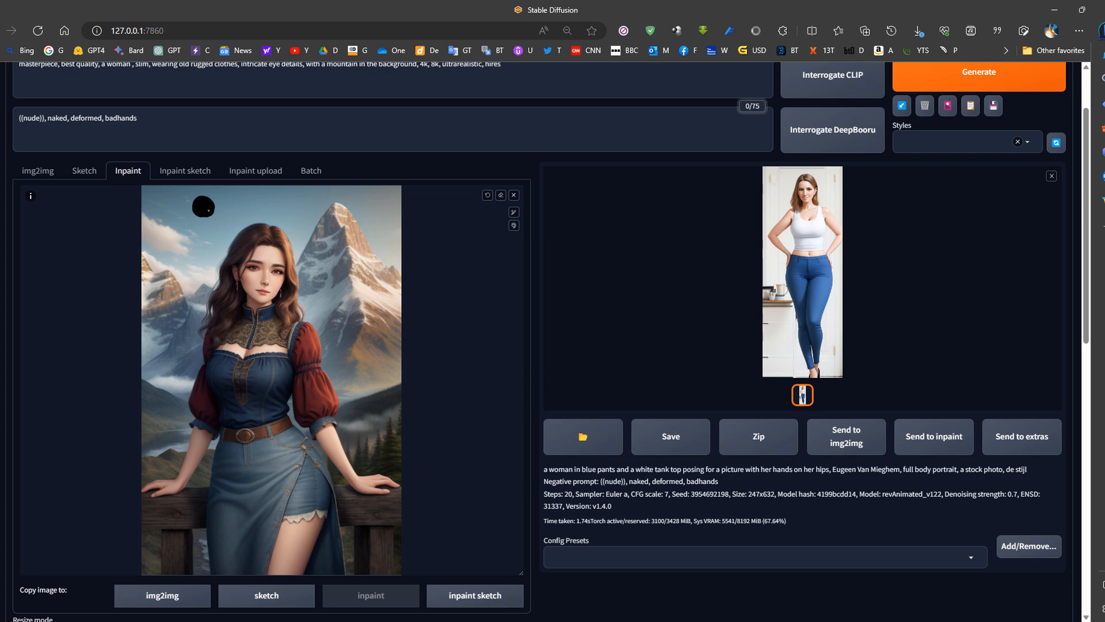
scroll(194, 255, up, 2)
drag(508, 150, 16, 150)
mouse_move(4, 164)
text(bird)
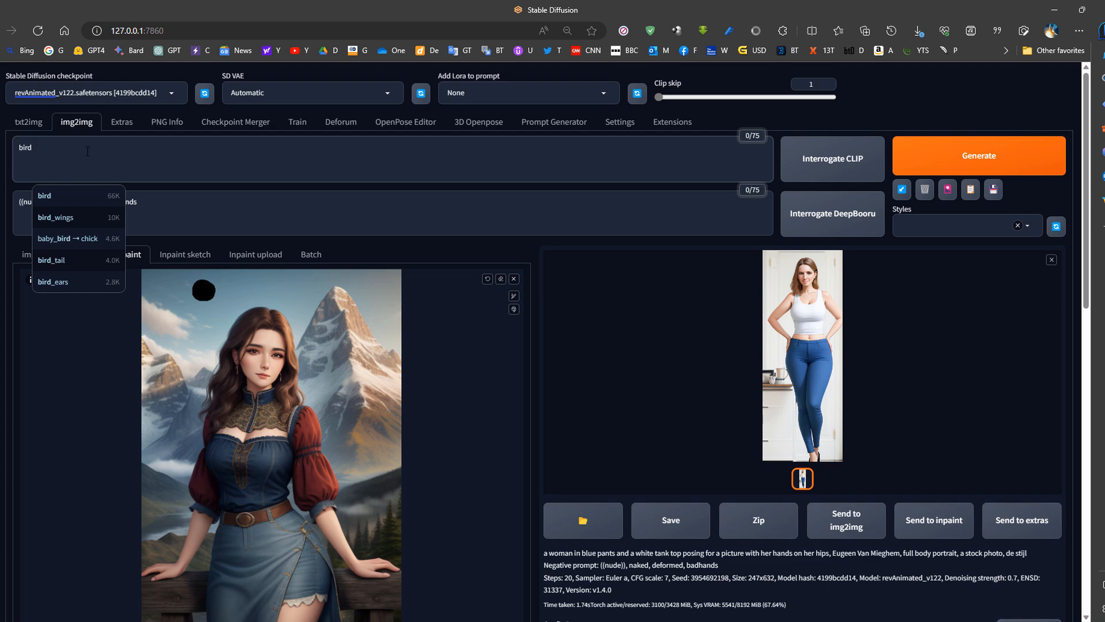
- Set the masked content to latent noise and review the masked sky spot against the inpaint options
scroll(95, 185, down, 10)
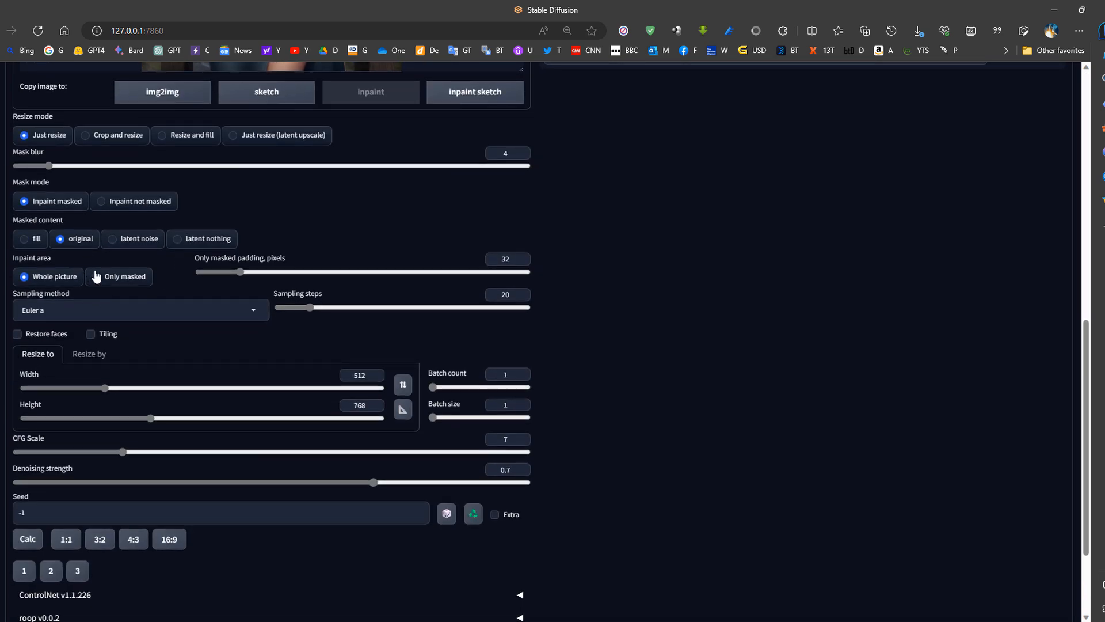
scroll(92, 276, up, 8)
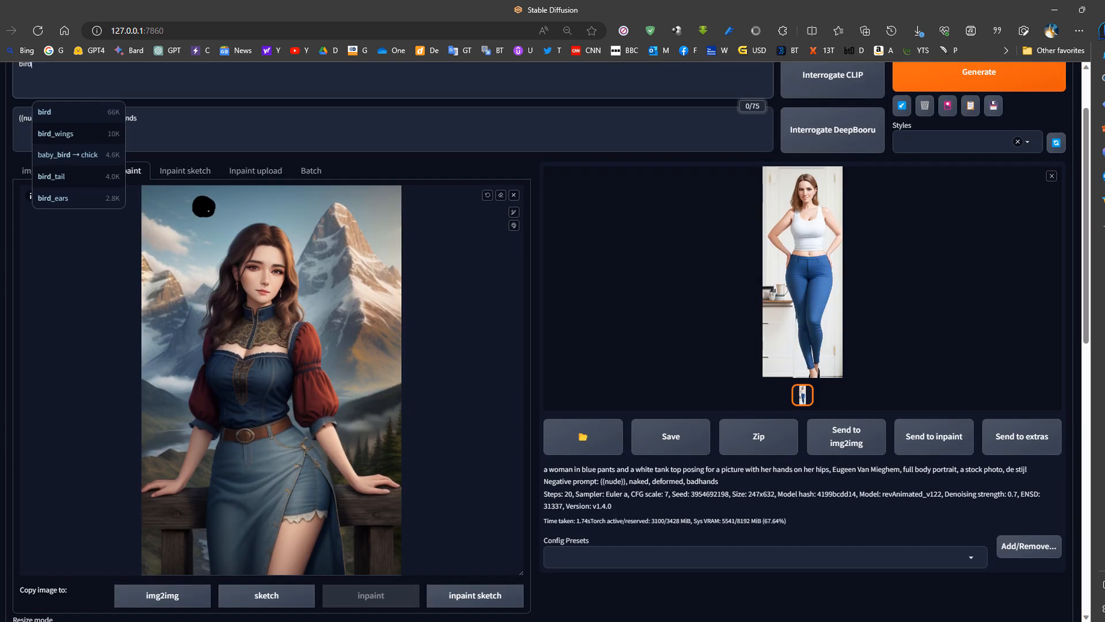
scroll(172, 338, down, 7)
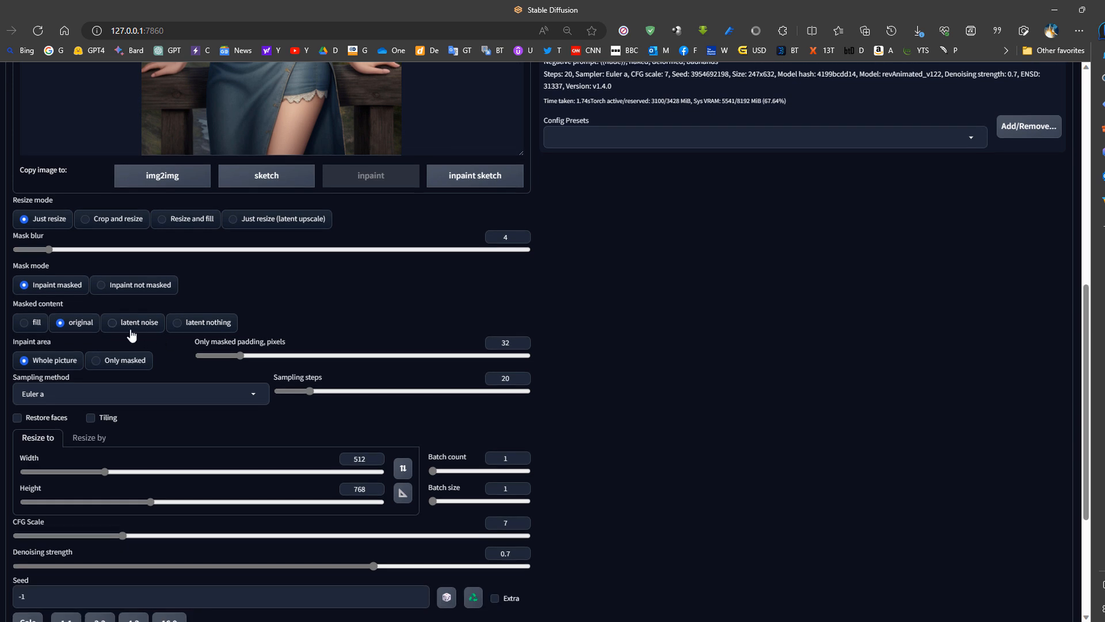
click(113, 323)
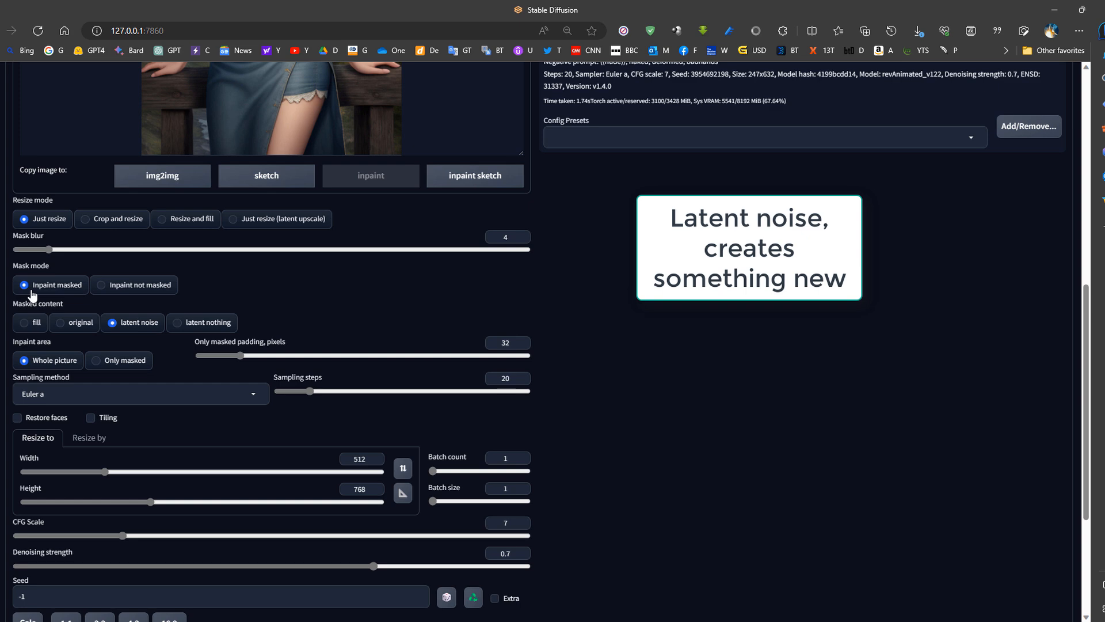
scroll(59, 295, up, 6)
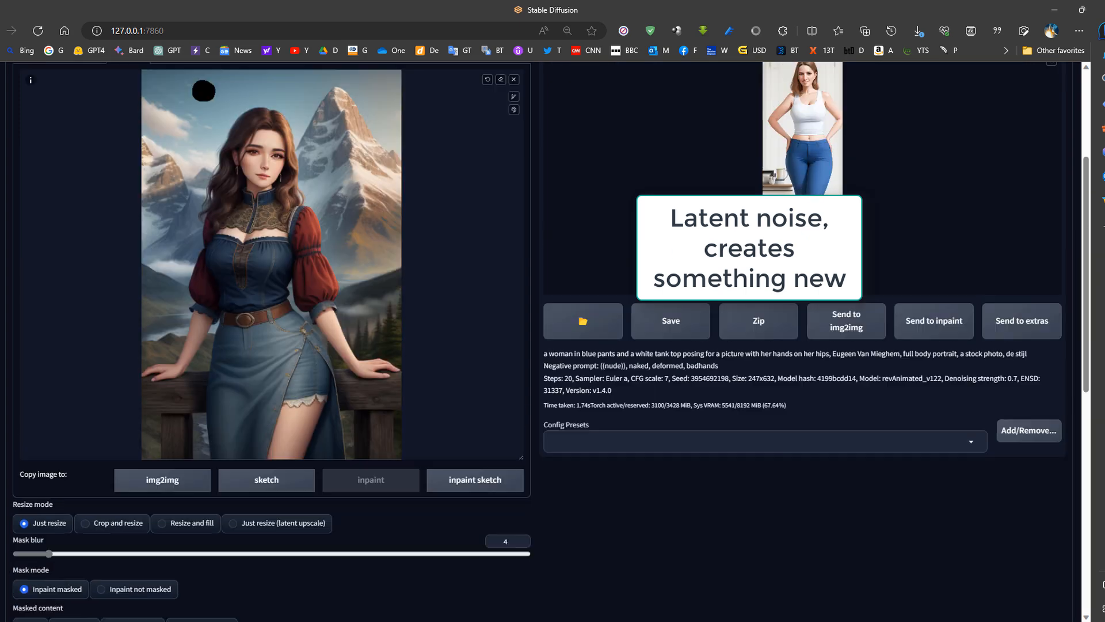
scroll(136, 253, down, 4)
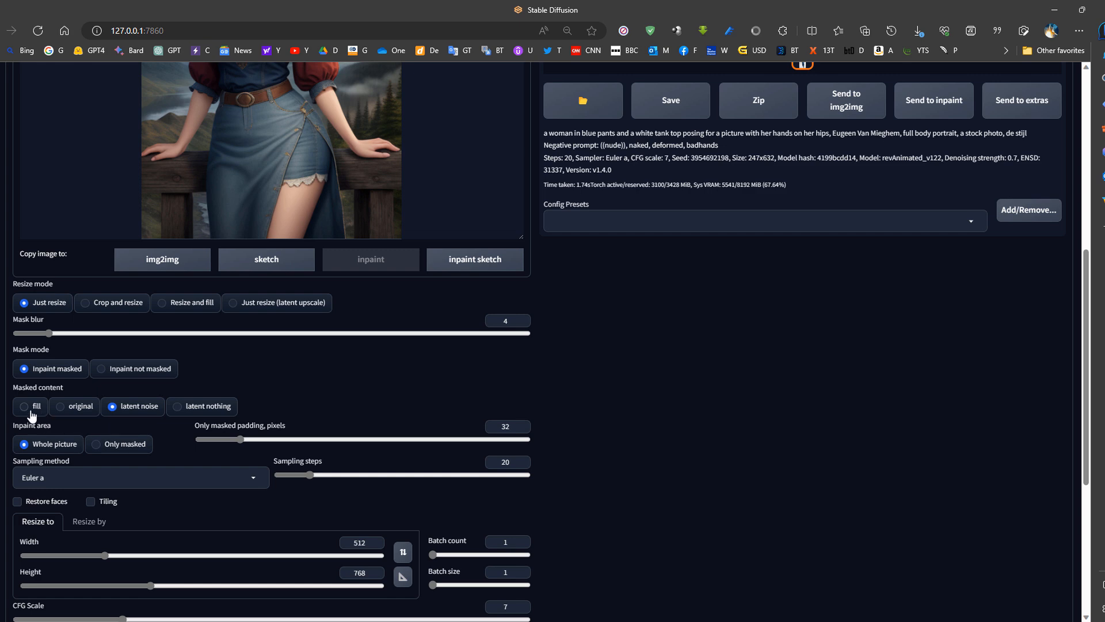
scroll(67, 412, up, 7)
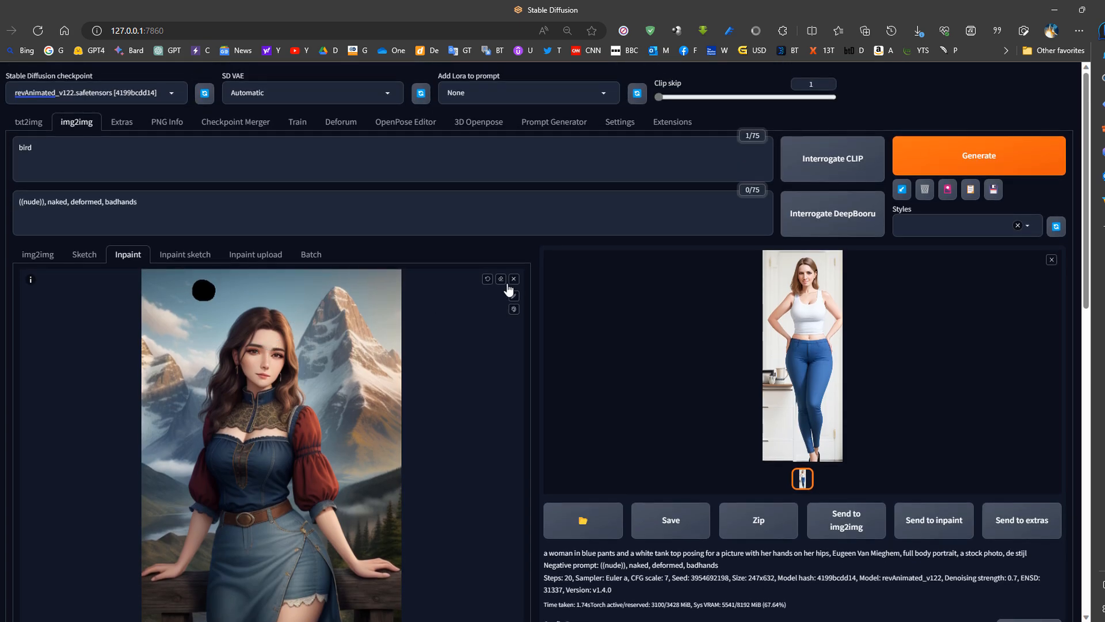
scroll(226, 355, down, 7)
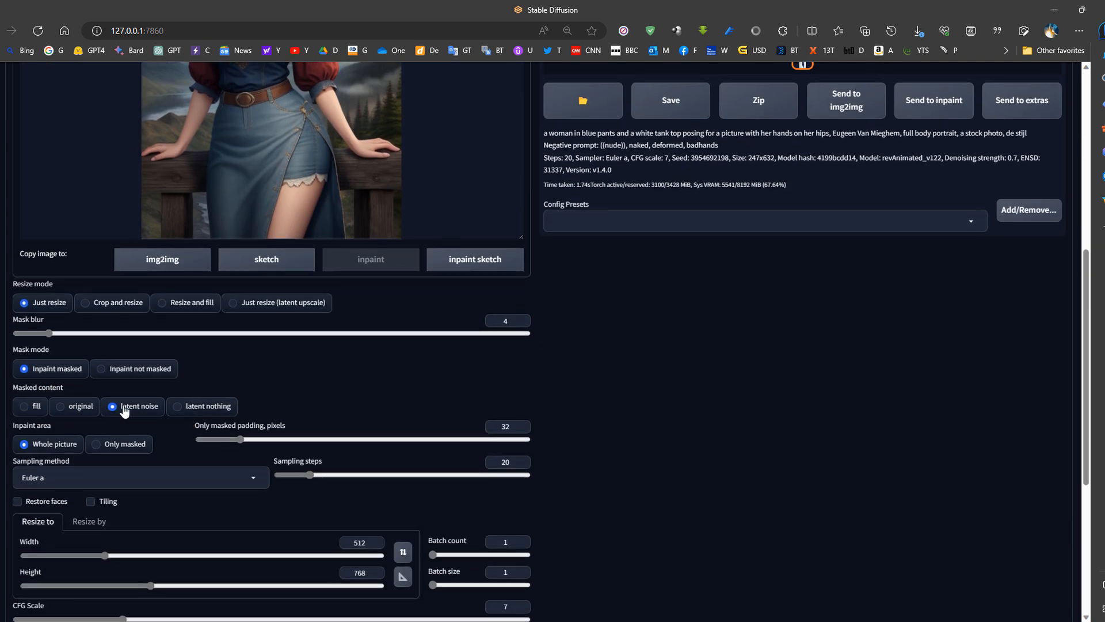
scroll(124, 411, up, 7)
scroll(171, 414, down, 7)
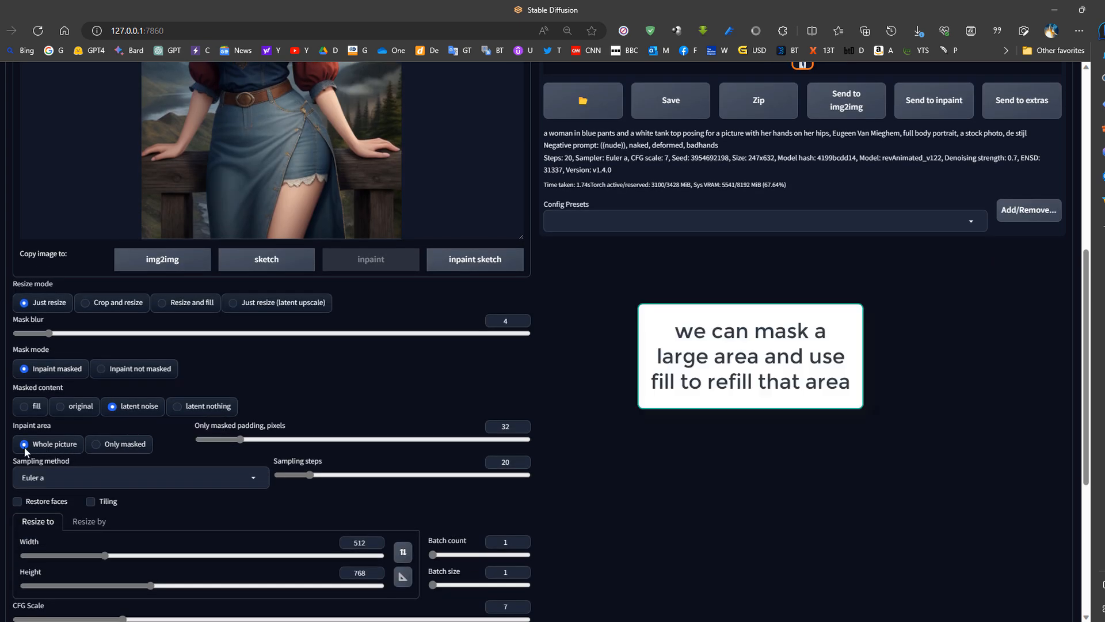
- Limit the inpaint area to only masked and set the output height to 512
click(104, 451)
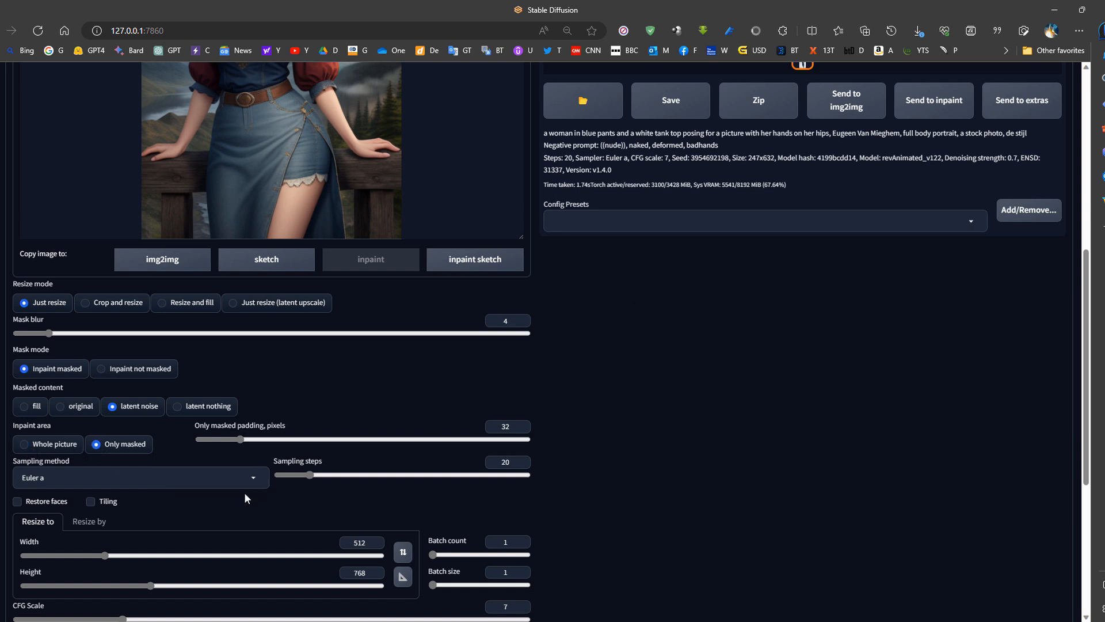
scroll(244, 492, down, 1)
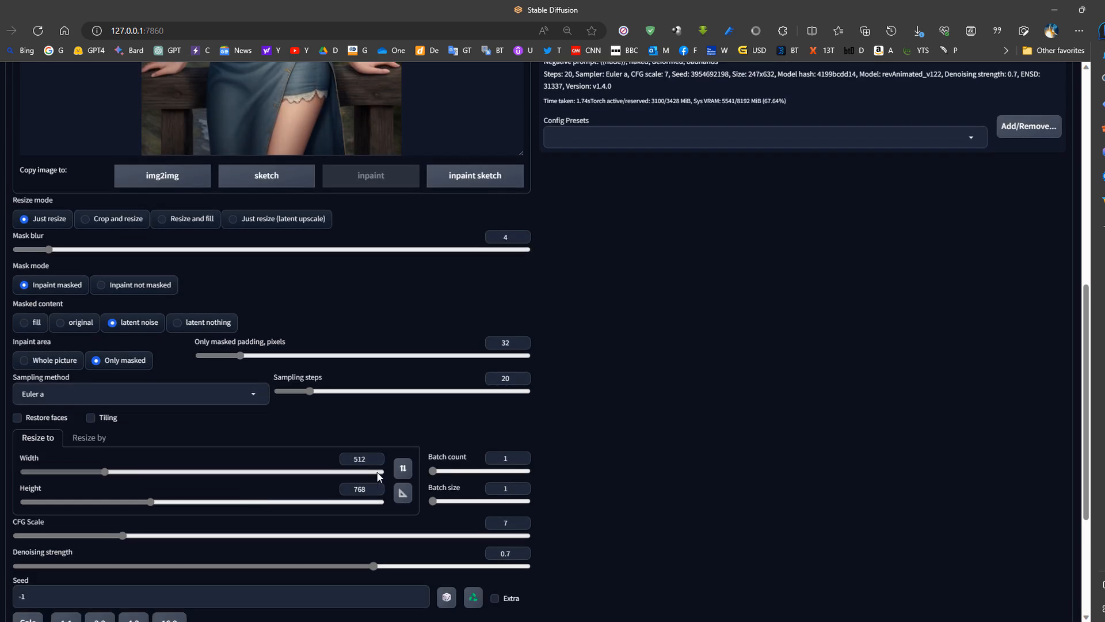
scroll(338, 399, up, 5)
scroll(396, 516, down, 4)
drag(369, 573, 302, 572)
text(512)
scroll(312, 564, down, 1)
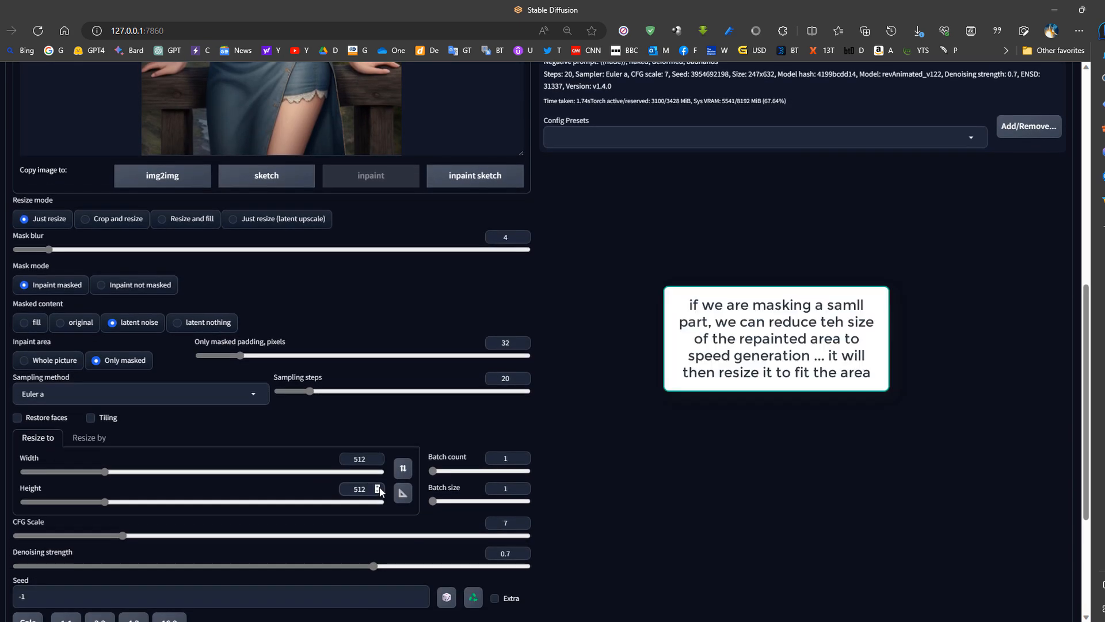
- Generate the bird in the masked sky area and inspect the enlarged result
scroll(401, 563, up, 8)
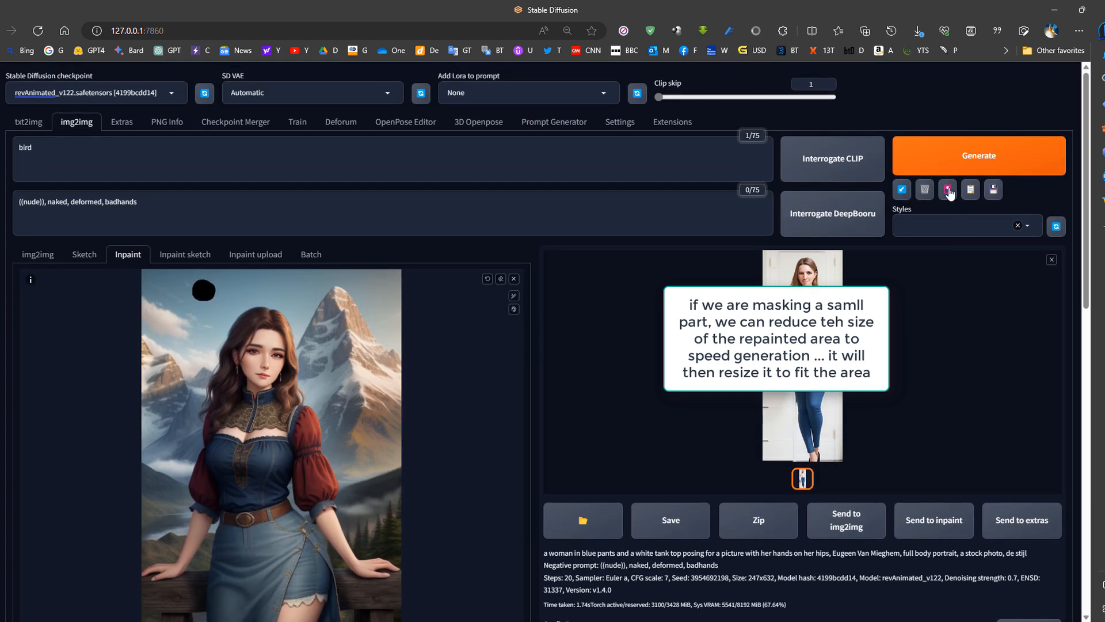
click(958, 162)
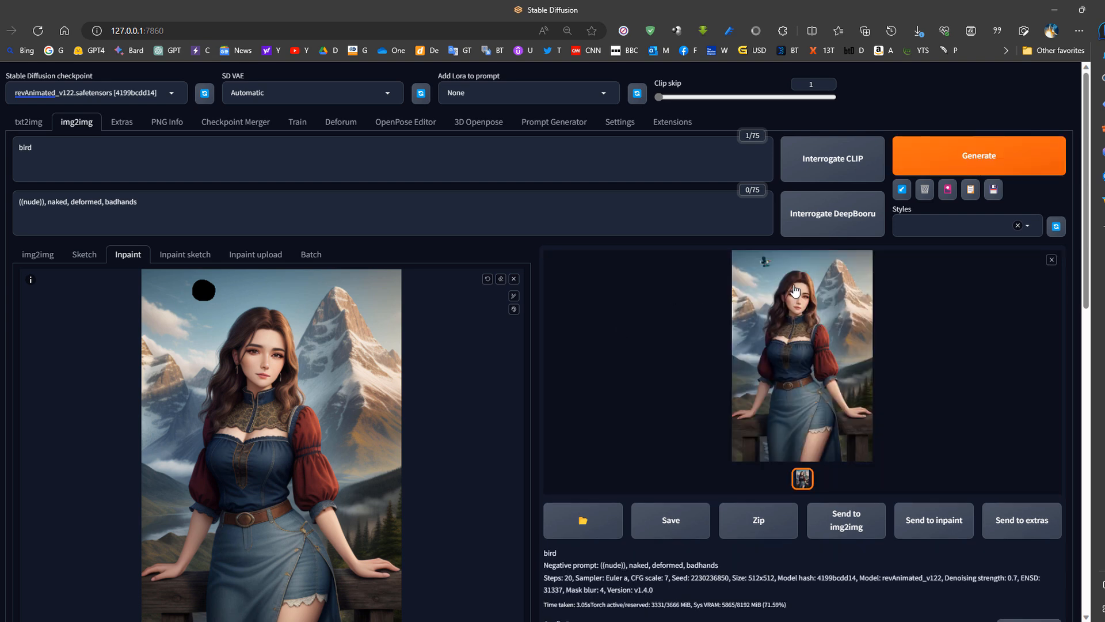
click(760, 290)
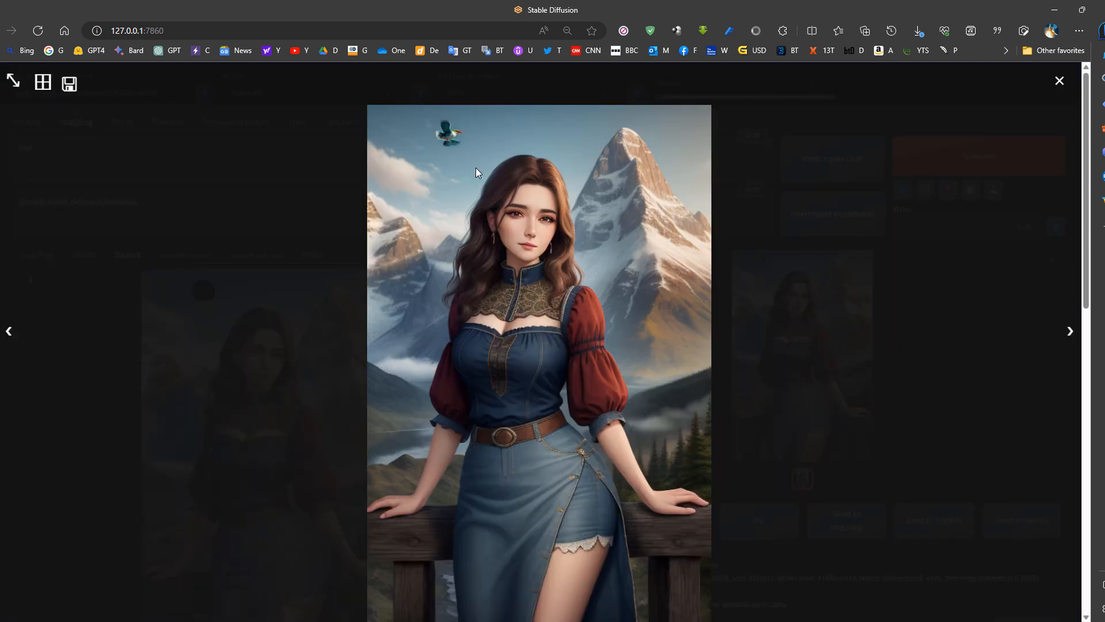
click(499, 196)
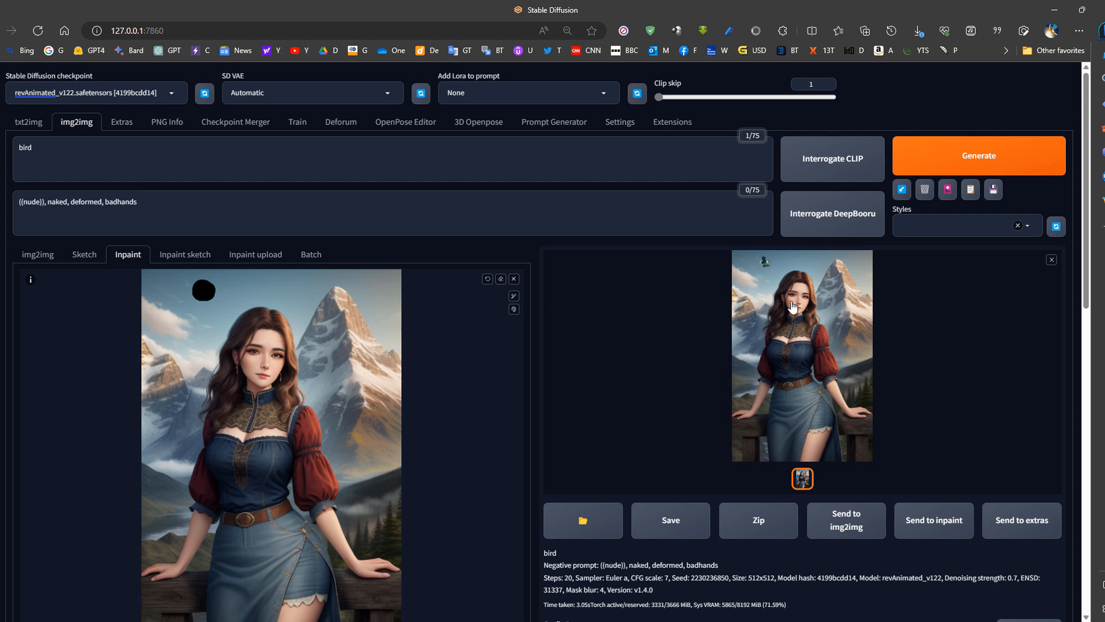
- Load the bird result as the new inpaint source, using original masked content, and mask one of the woman's eyes
drag(817, 326, 323, 387)
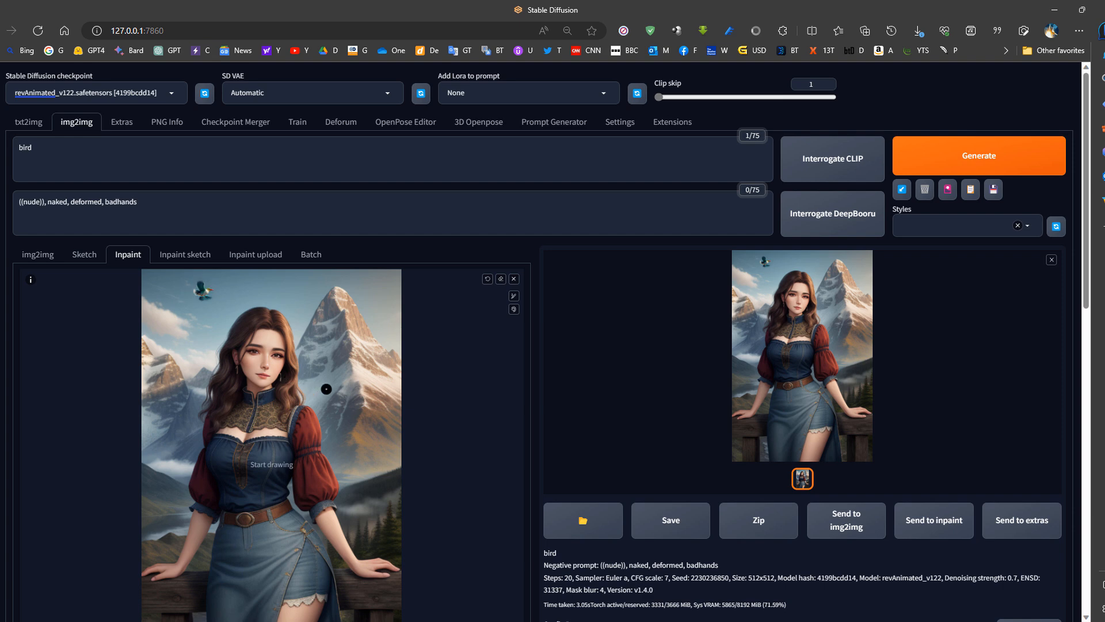
scroll(284, 350, down, 4)
scroll(270, 351, up, 4)
drag(255, 352, 253, 355)
- Replace the inpaint prompt with "eye"
click(118, 179)
key(ctrl+a)
text(eye)
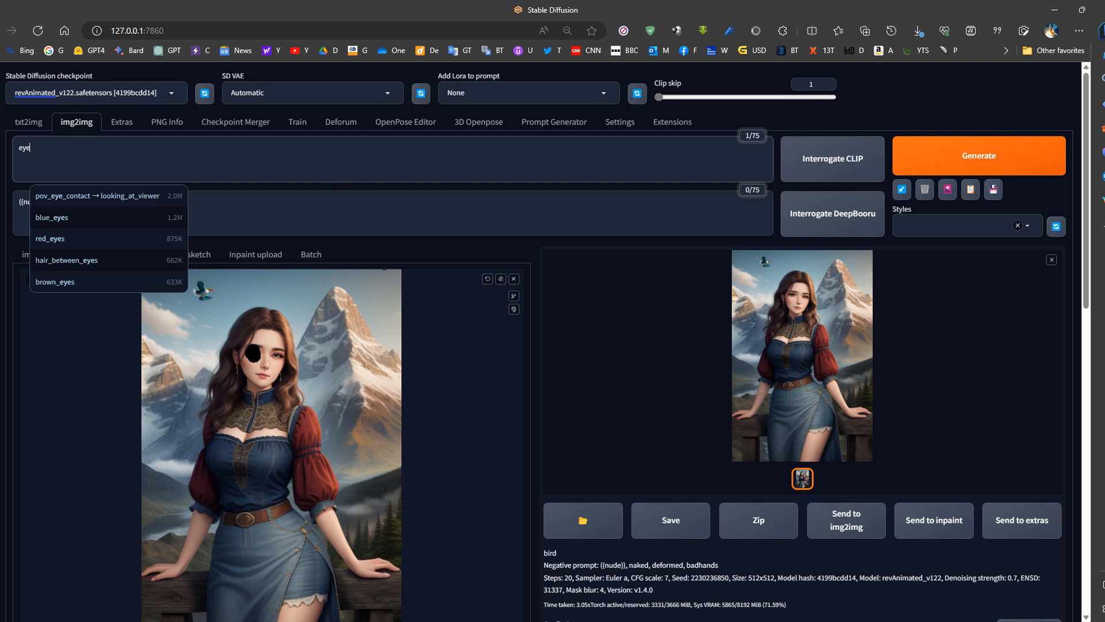
- Copy the full txt2img prompt and paste it over the inpaint prompt
click(29, 122)
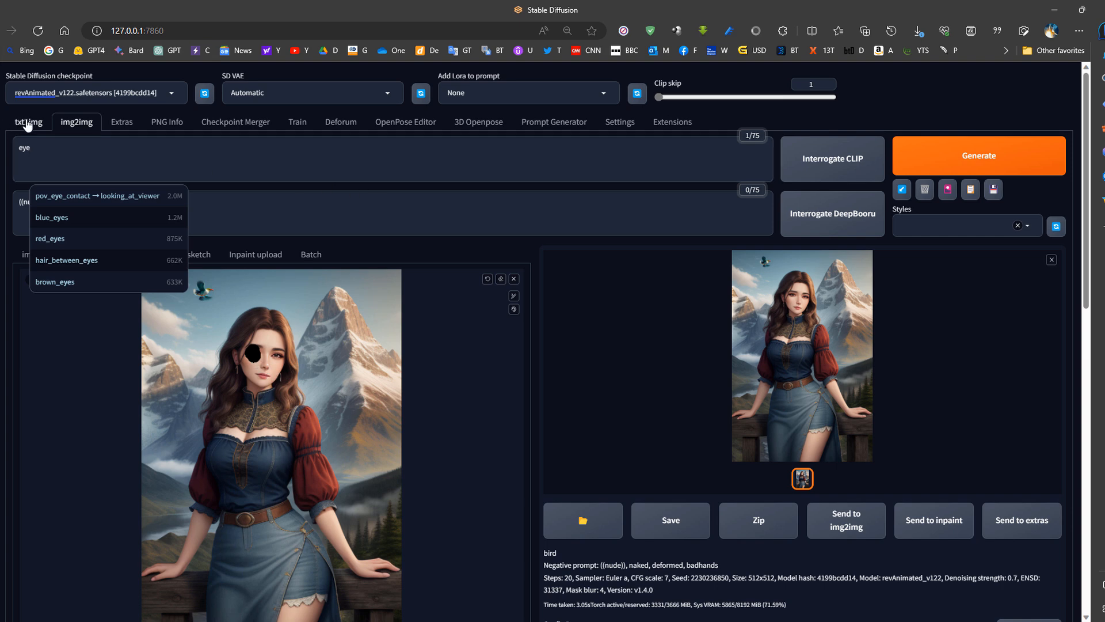
drag(563, 151, 17, 148)
key(ctrl+c)
click(77, 122)
click(233, 173)
key(ctrl+a)
key(ctrl+v)
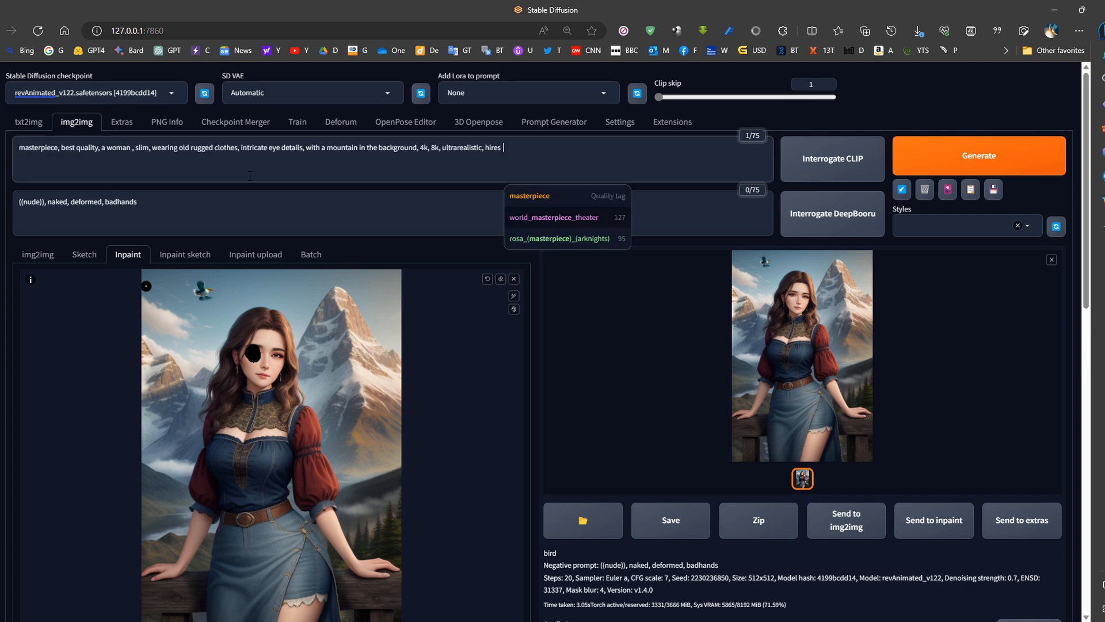
- Set the denoising strength to 0.75, inpaint the masked eye and review the inpaint area settings
scroll(111, 265, down, 8)
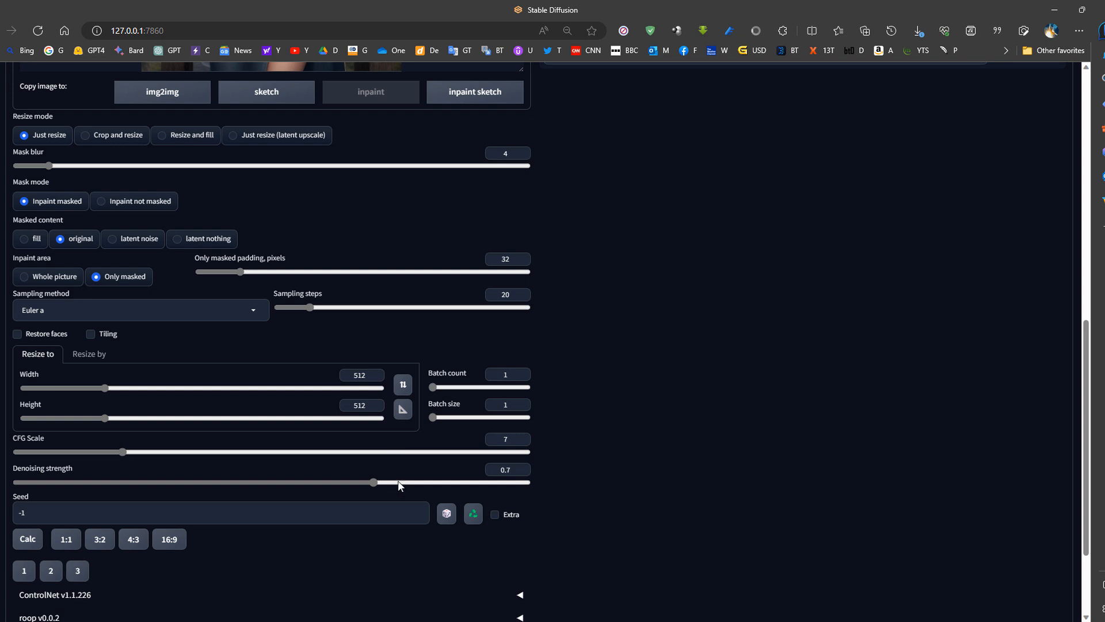
drag(371, 482, 206, 483)
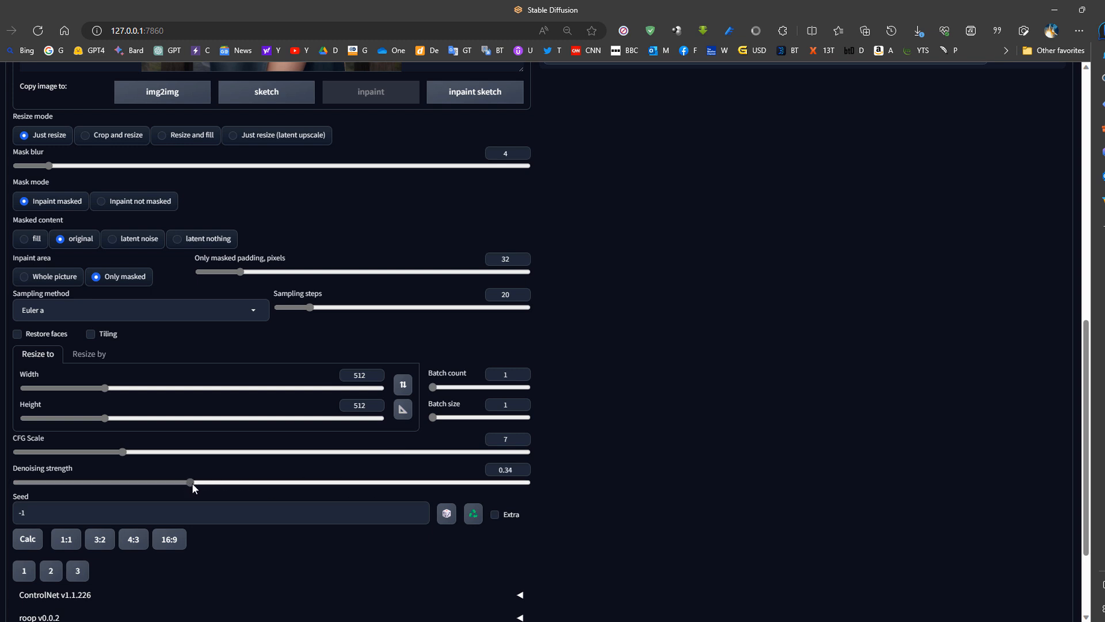
drag(193, 482, 216, 484)
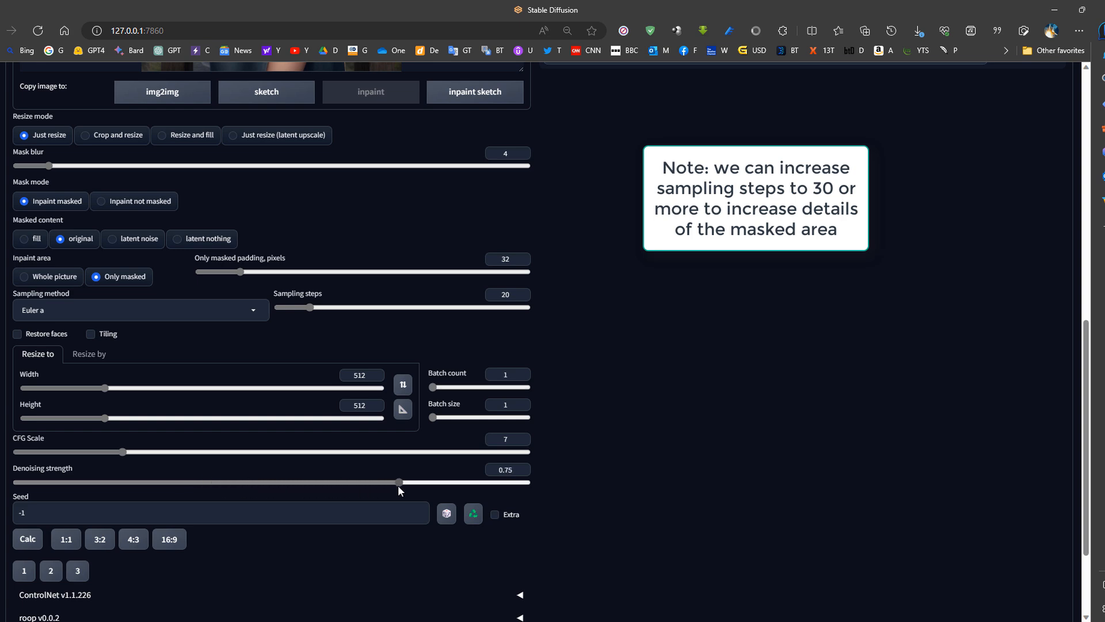
scroll(425, 484, up, 10)
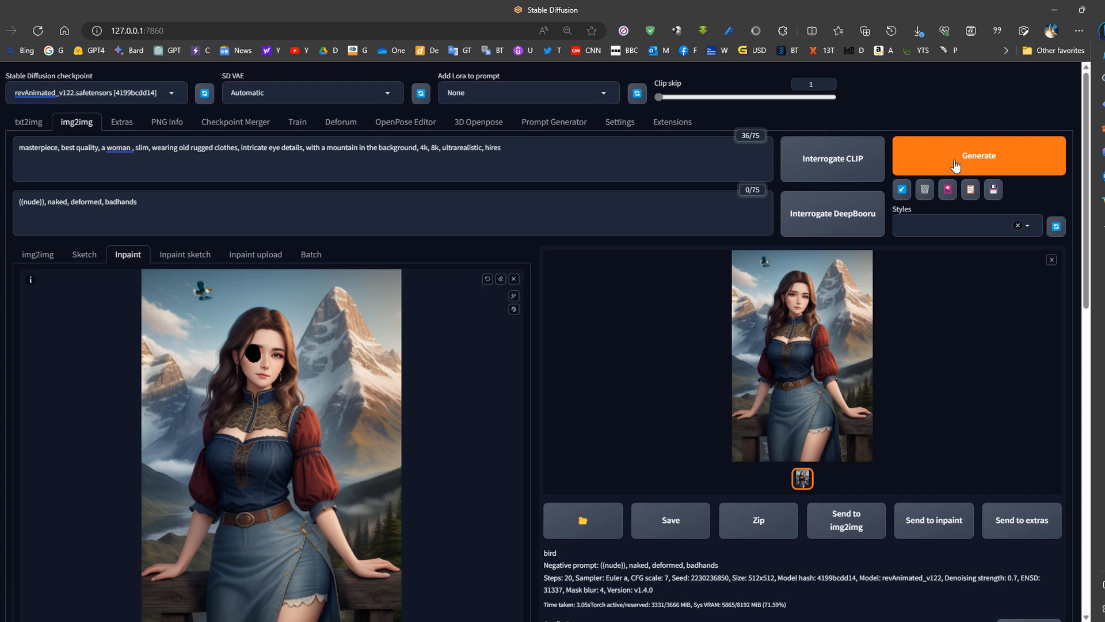
click(954, 170)
scroll(556, 423, down, 5)
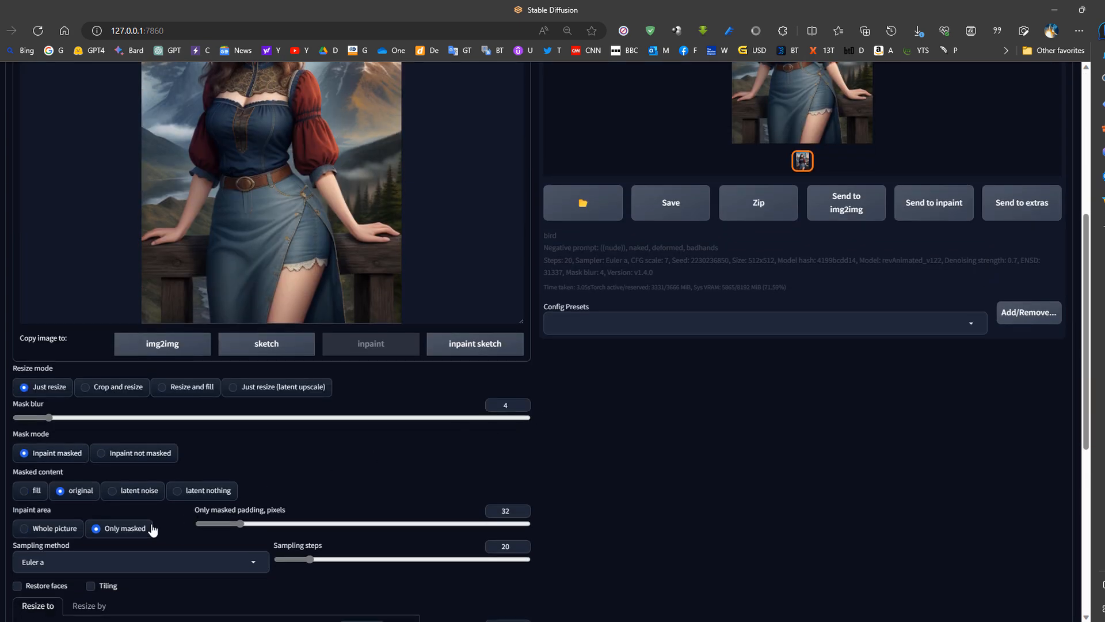
scroll(150, 523, down, 3)
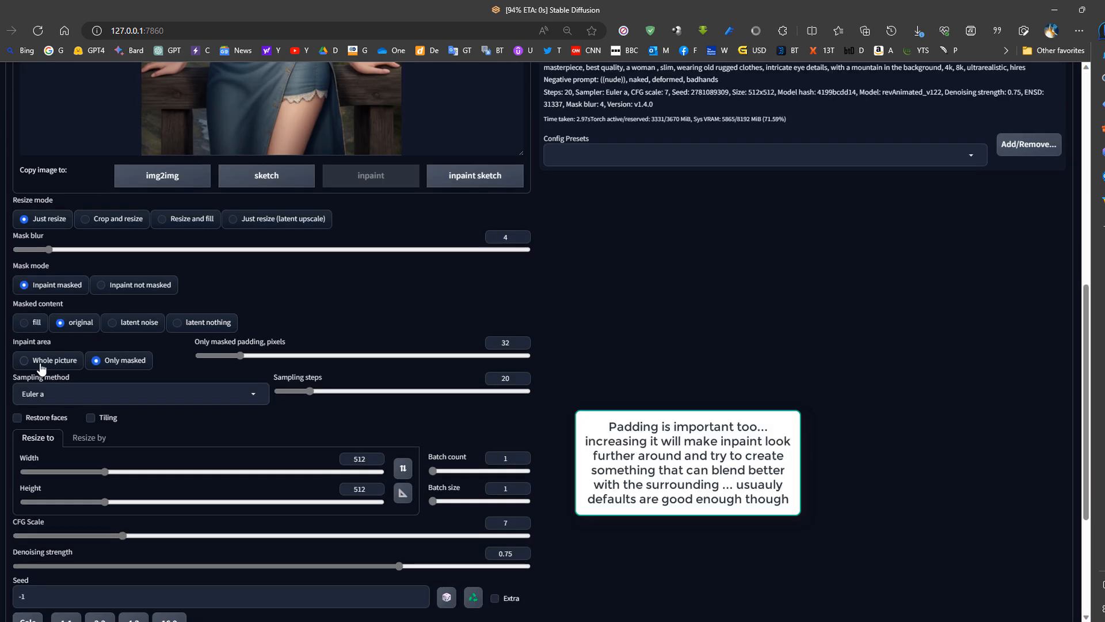
- Enlarge the inpainted result to check the woman's regenerated eye
scroll(40, 368, up, 8)
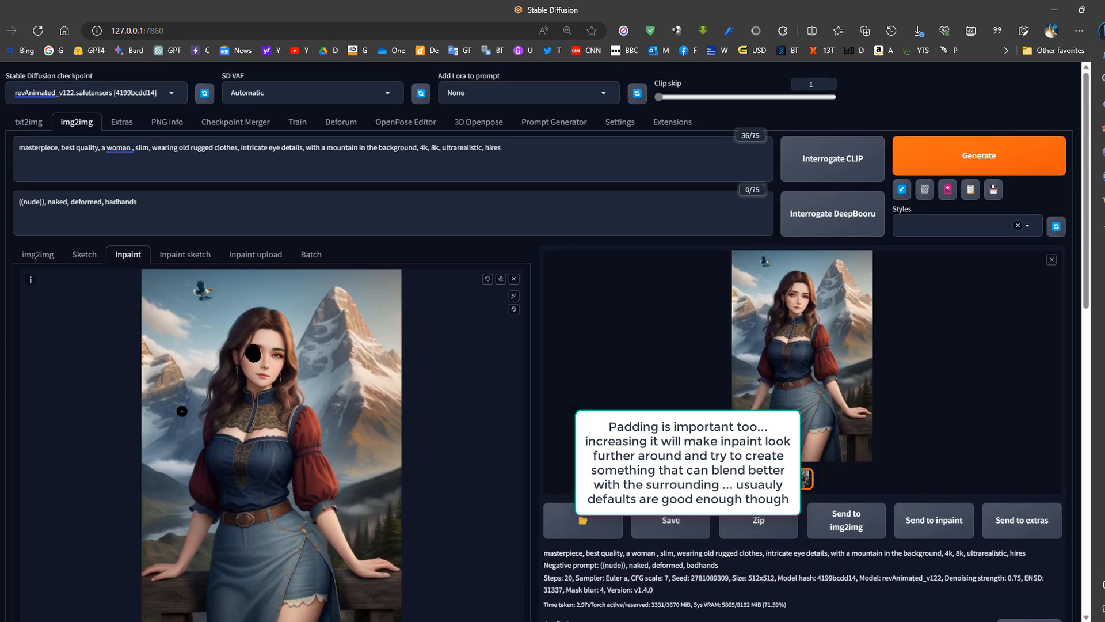
click(776, 335)
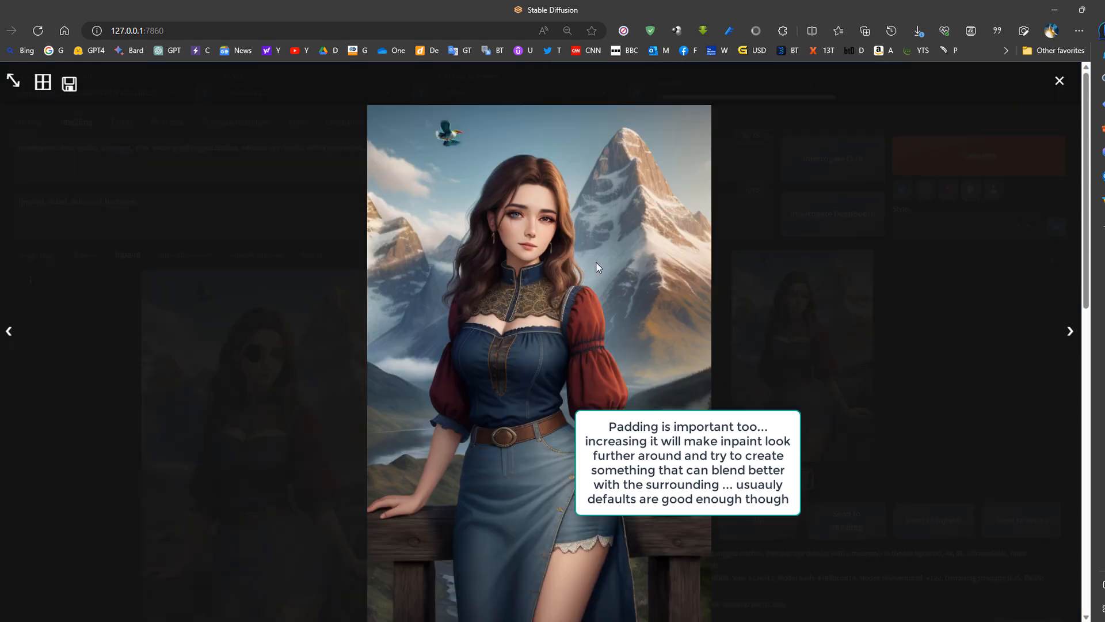
click(535, 241)
- Mask the woman's other eye as well, inpaint both eyes and check the enlarged result
mouse_move(795, 335)
mouse_down()
mouse_move(600, 338)
mouse_move(752, 330)
mouse_up()
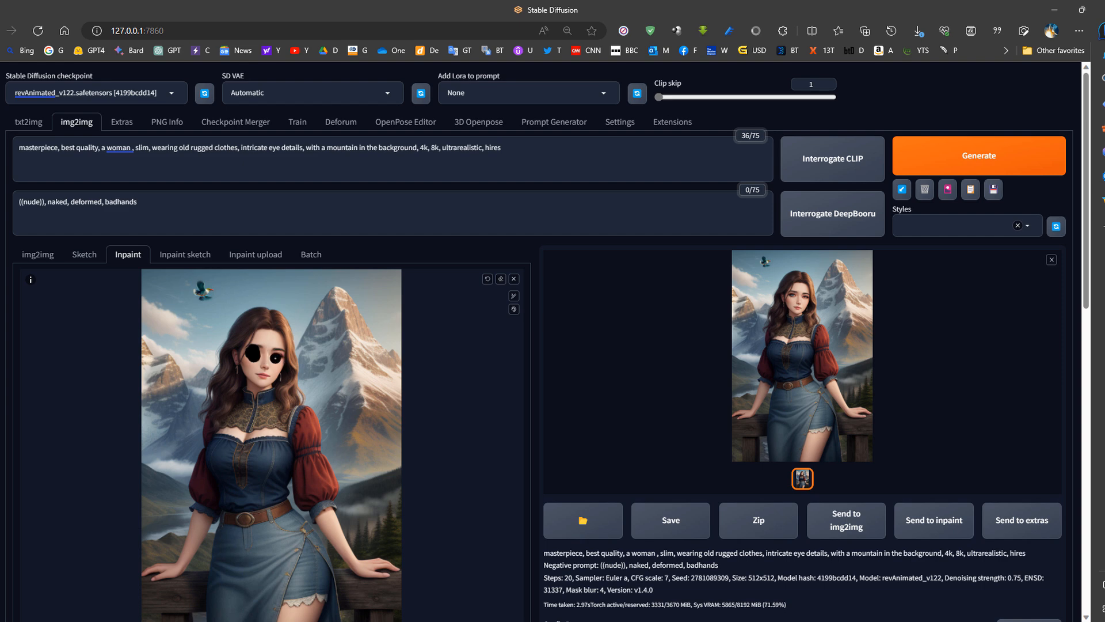
click(959, 153)
click(807, 346)
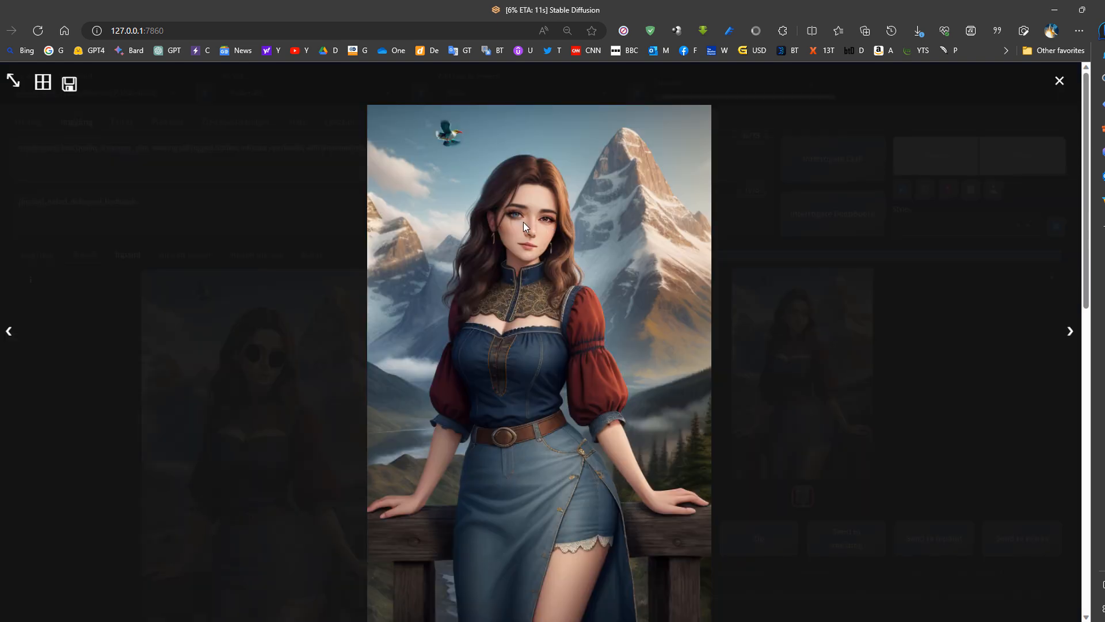
click(842, 350)
click(842, 350)
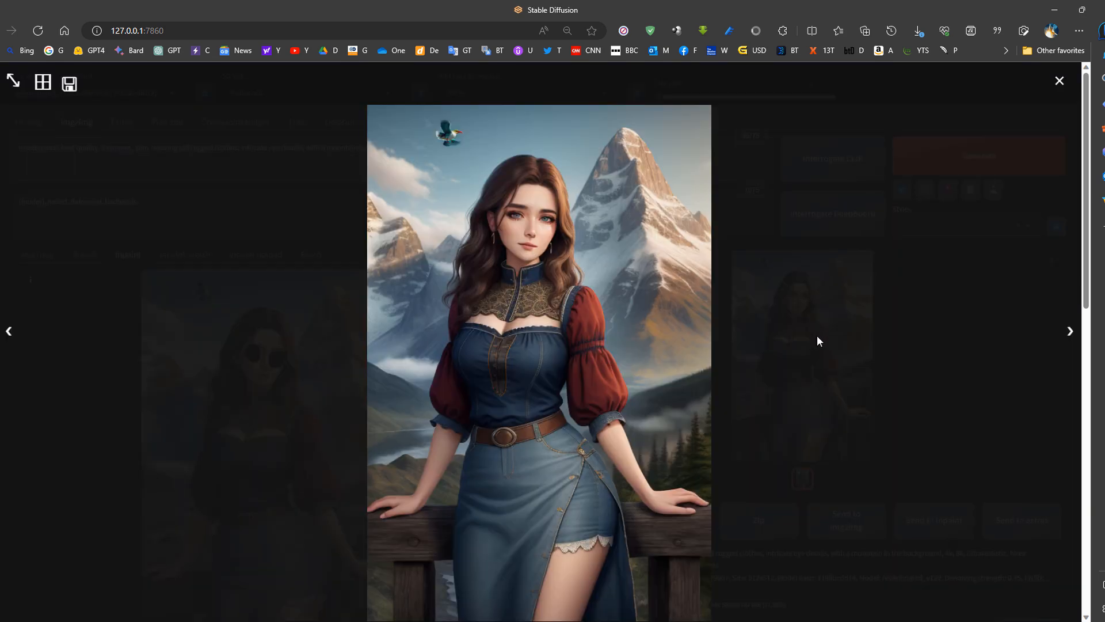
click(524, 228)
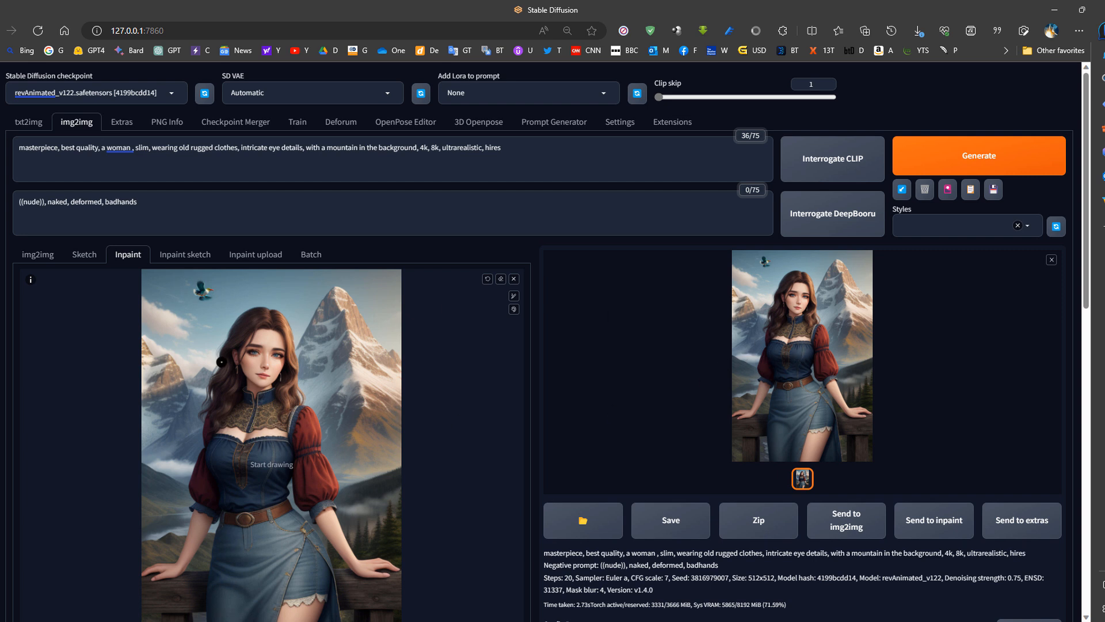
- Load 00001-2249697712.png from the 2023-07-08 output folder into PNG Info
click(29, 122)
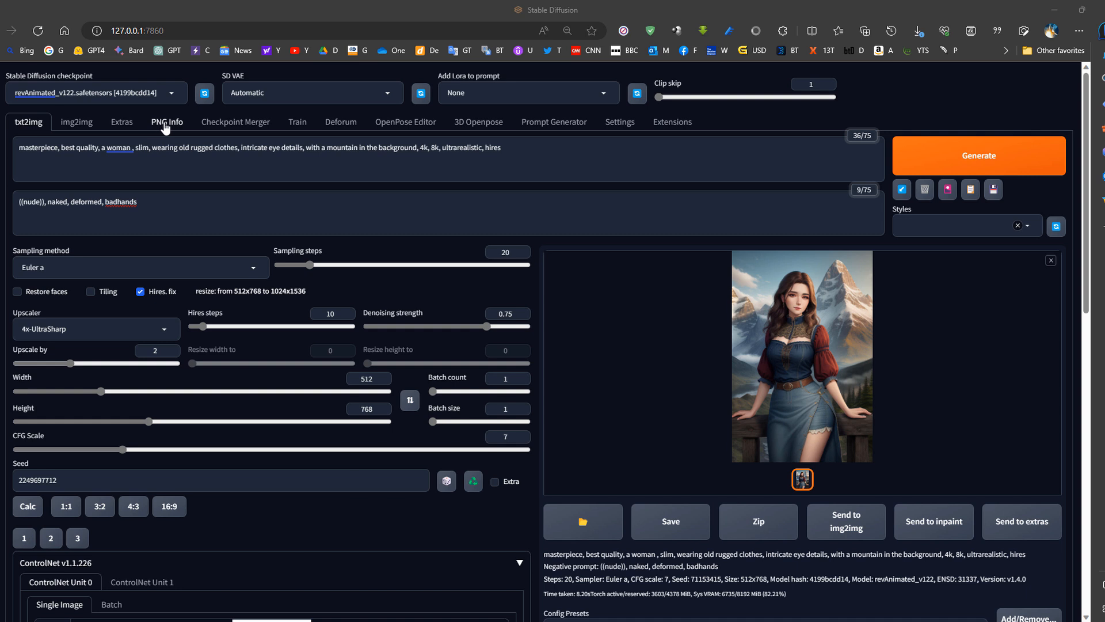
click(165, 125)
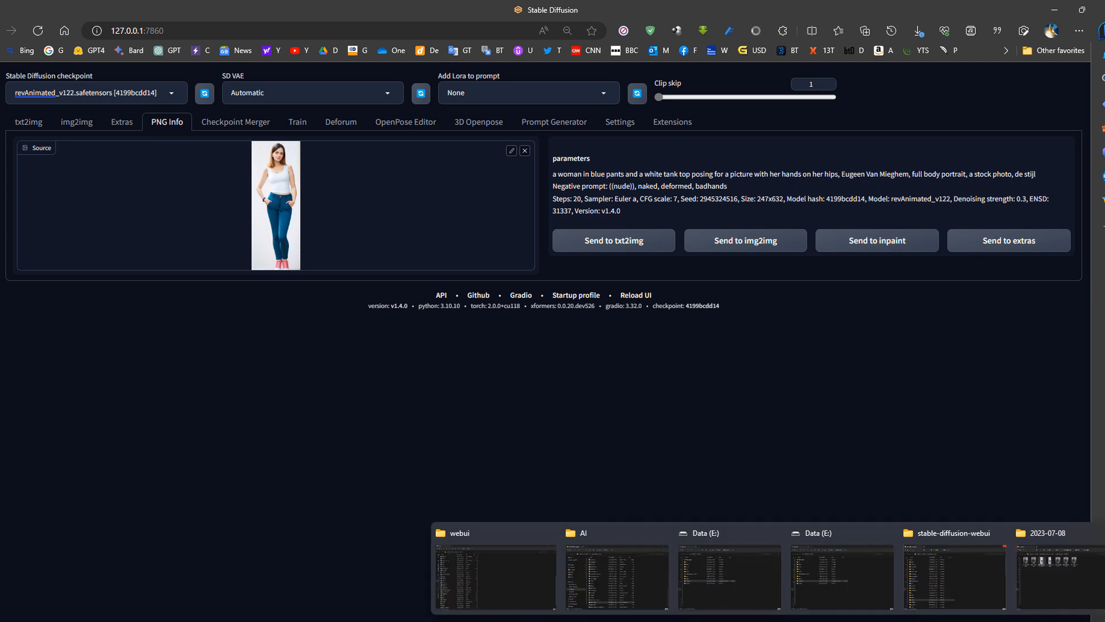
click(1043, 578)
drag(389, 357, 291, 205)
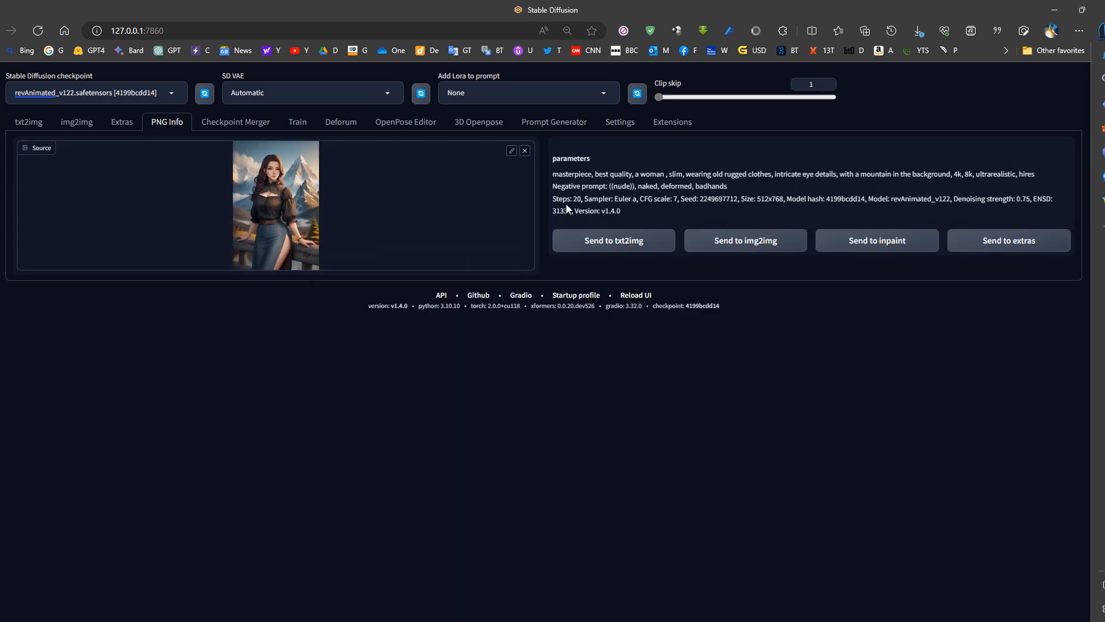
- Review the image's stored prompt and seed, and send its parameters to txt2img
drag(556, 174, 916, 175)
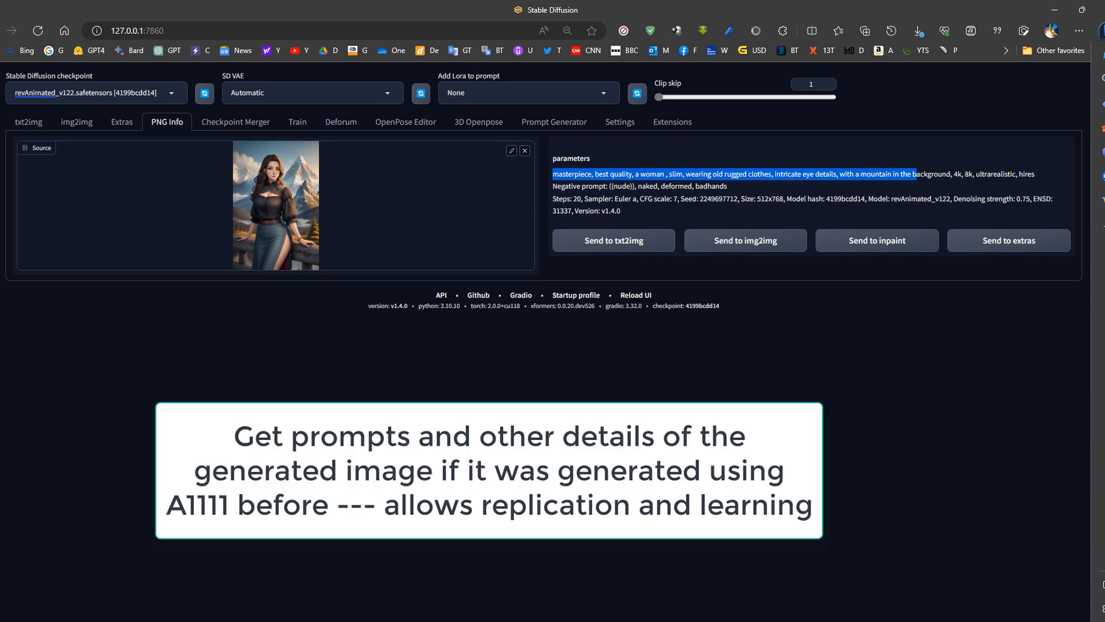
double_click(717, 200)
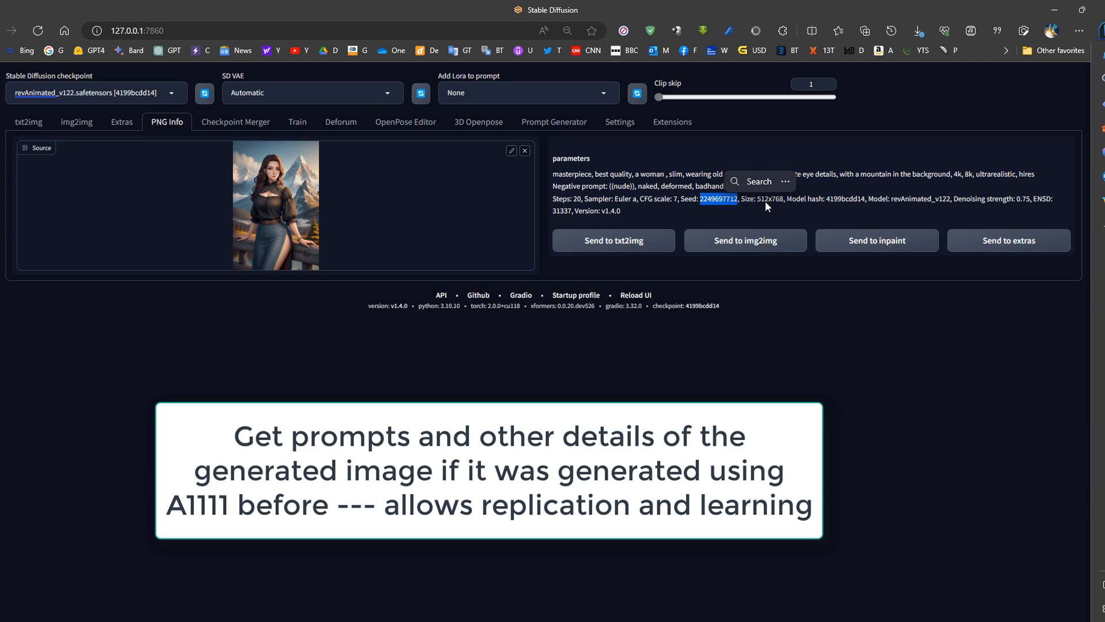
click(627, 246)
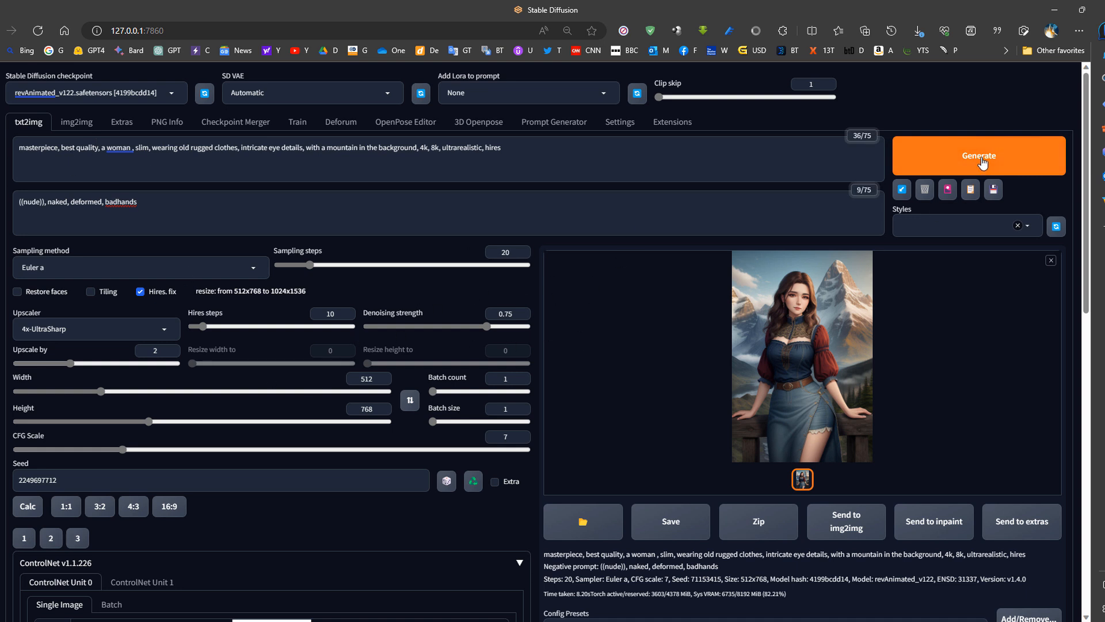
- Load the generated woman image with the bird from the 2023-07-08 folder as the single-image source in Extras
click(122, 121)
click(167, 122)
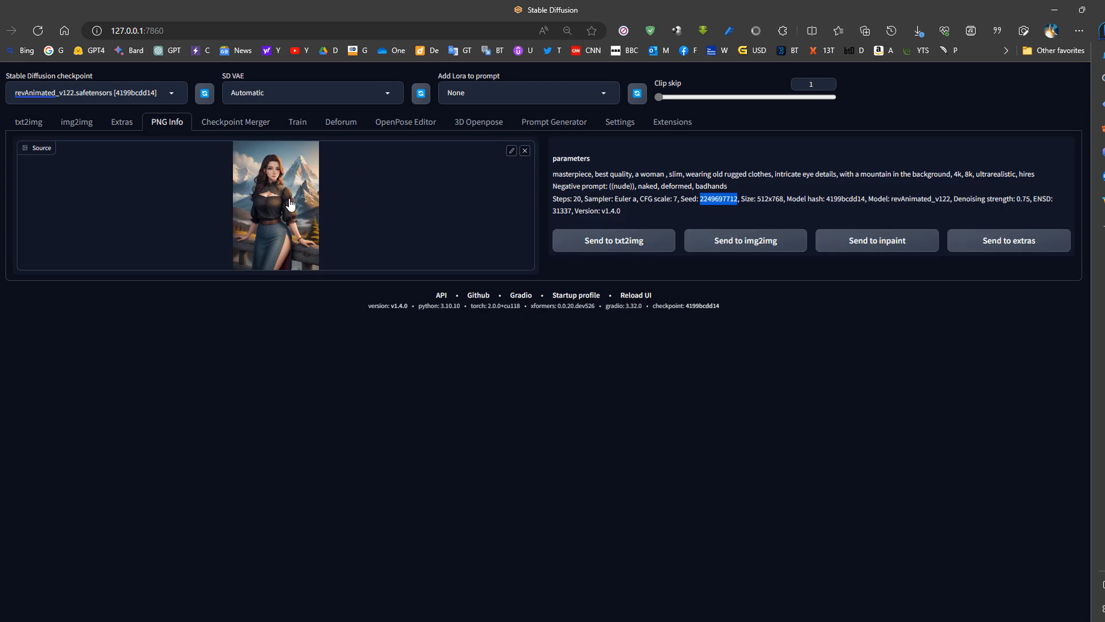
click(136, 128)
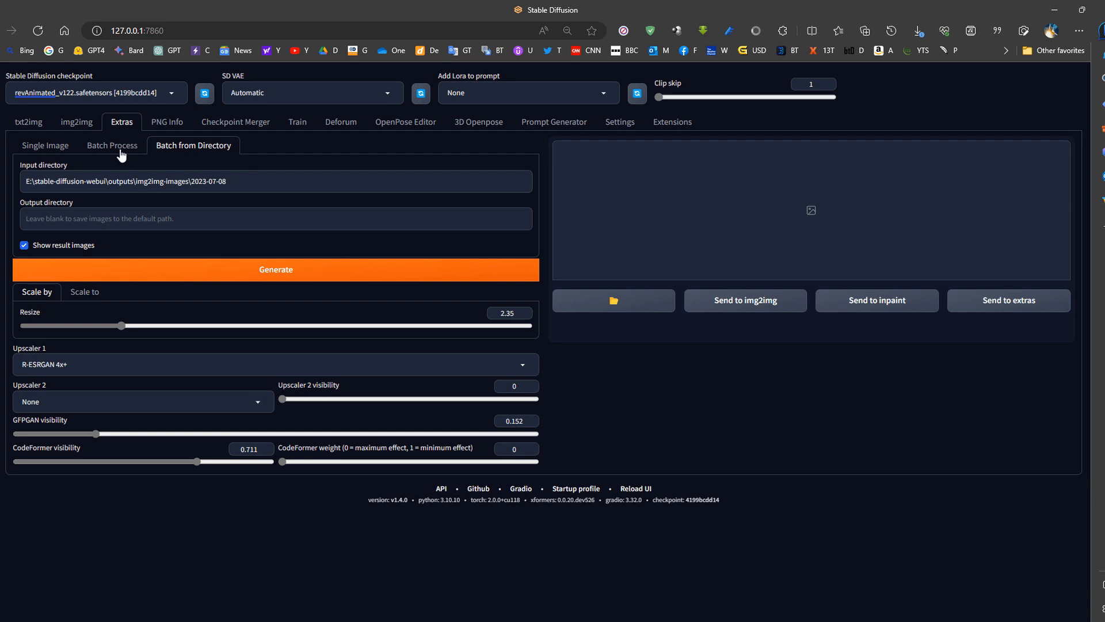
click(57, 150)
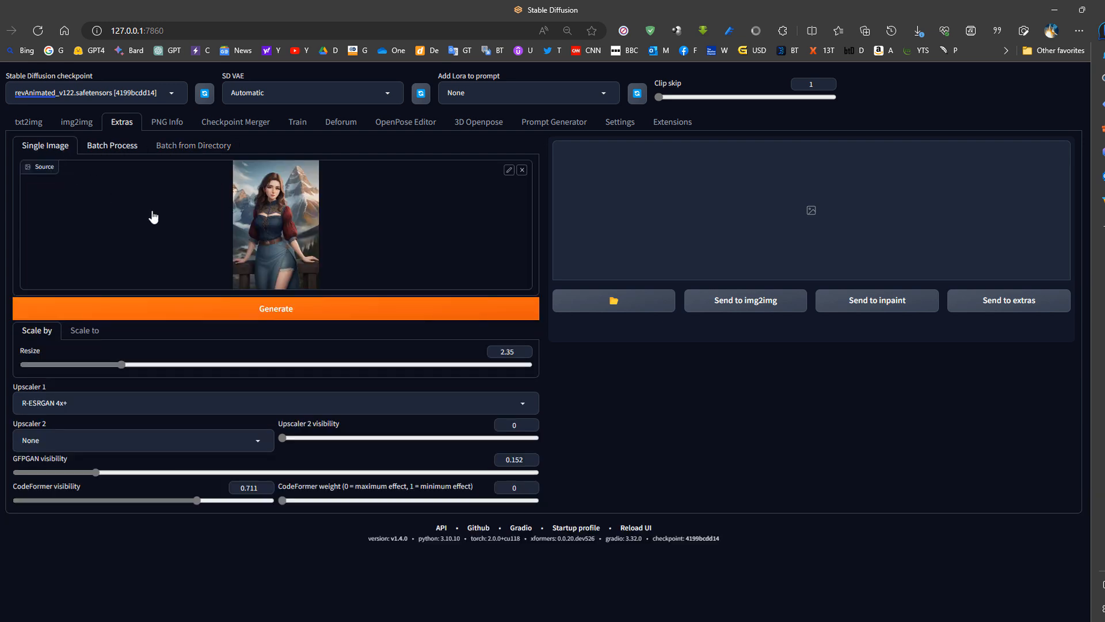
mouse_move(875, 619)
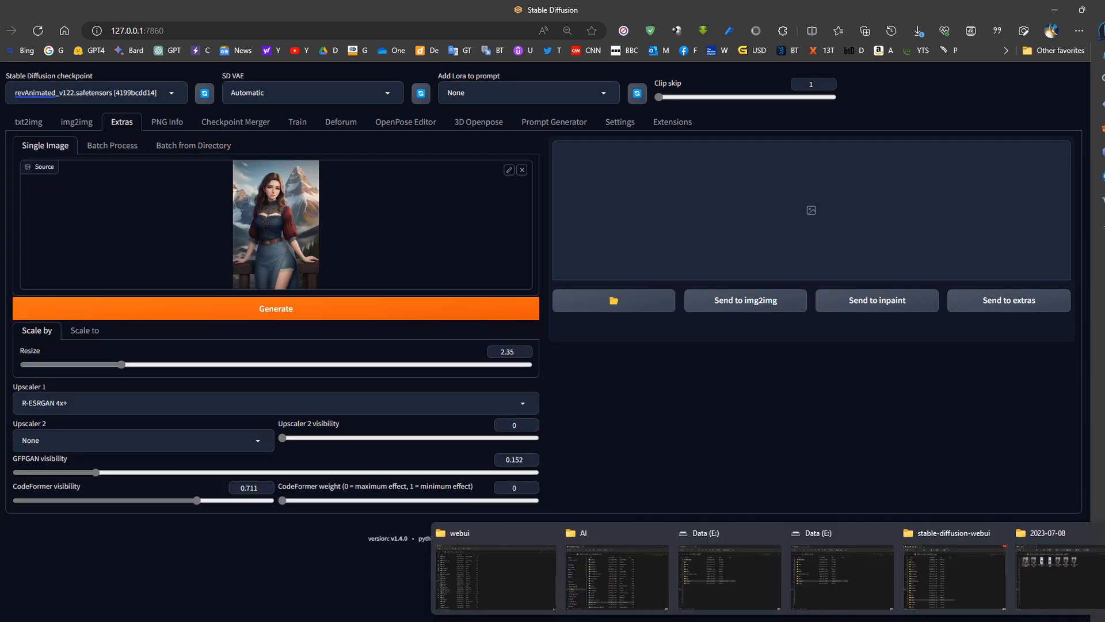
click(1021, 561)
click(287, 244)
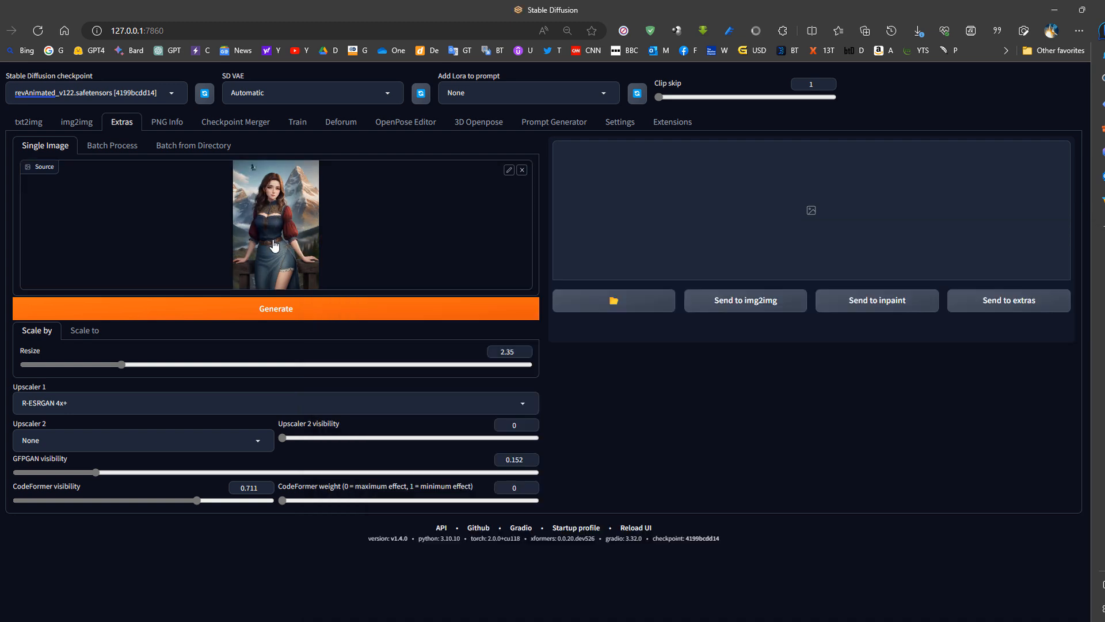
- Set the Extras resize factor to 2 and keep R-ESRGAN 4x+ as Upscaler 1
drag(117, 365, 150, 365)
click(29, 404)
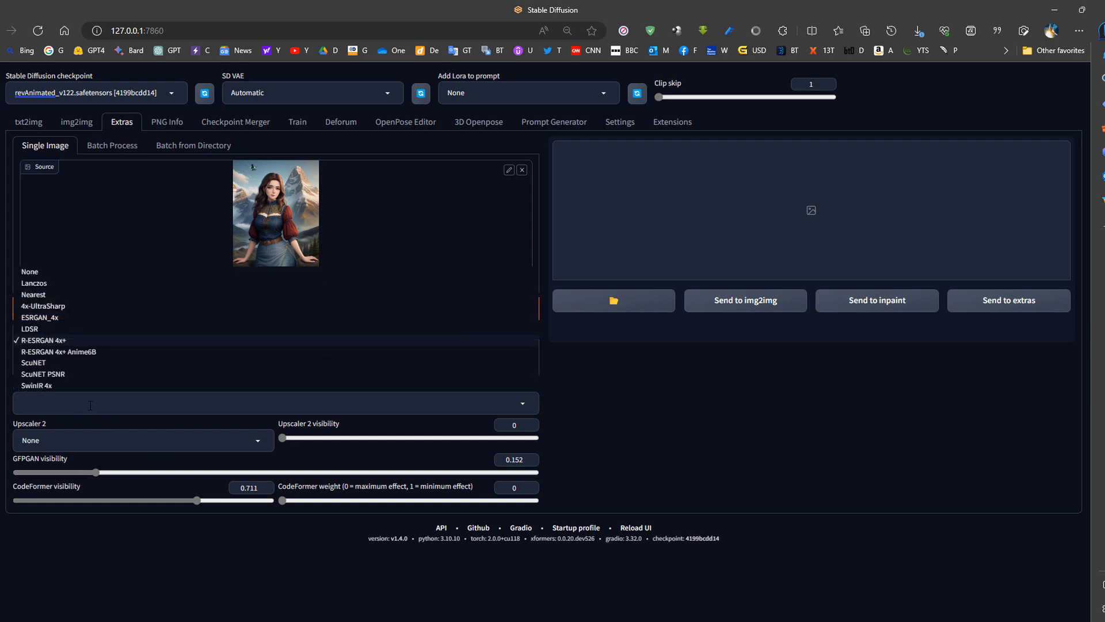
click(569, 403)
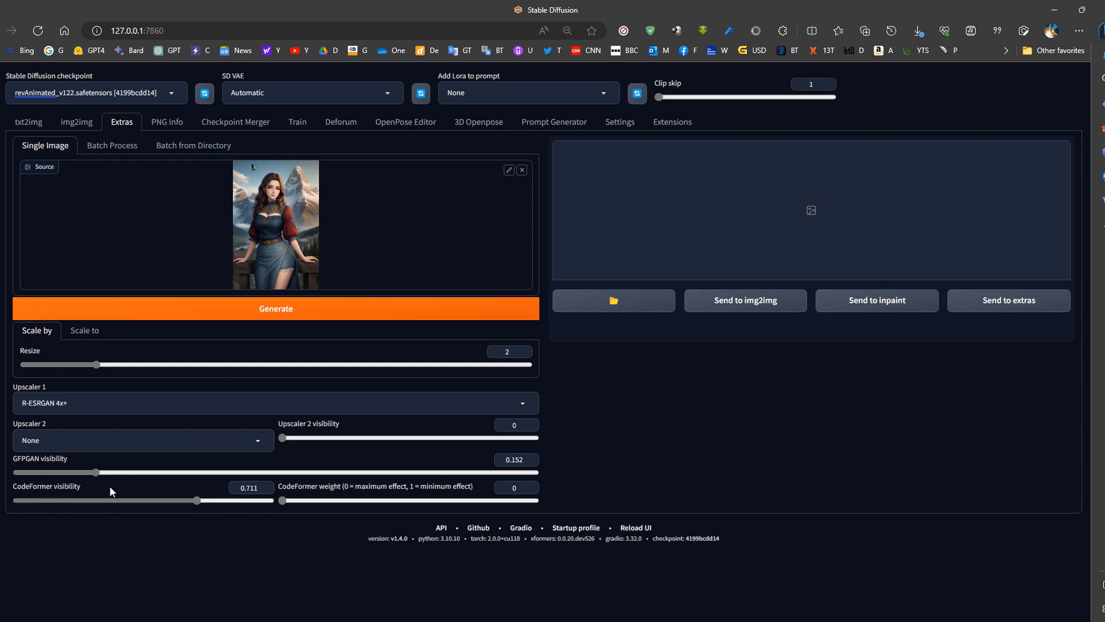
- Set the GFPGAN visibility to 0.174 and the CodeFormer visibility to 0.485 for face restoration
drag(98, 471, 16, 472)
drag(197, 500, 16, 500)
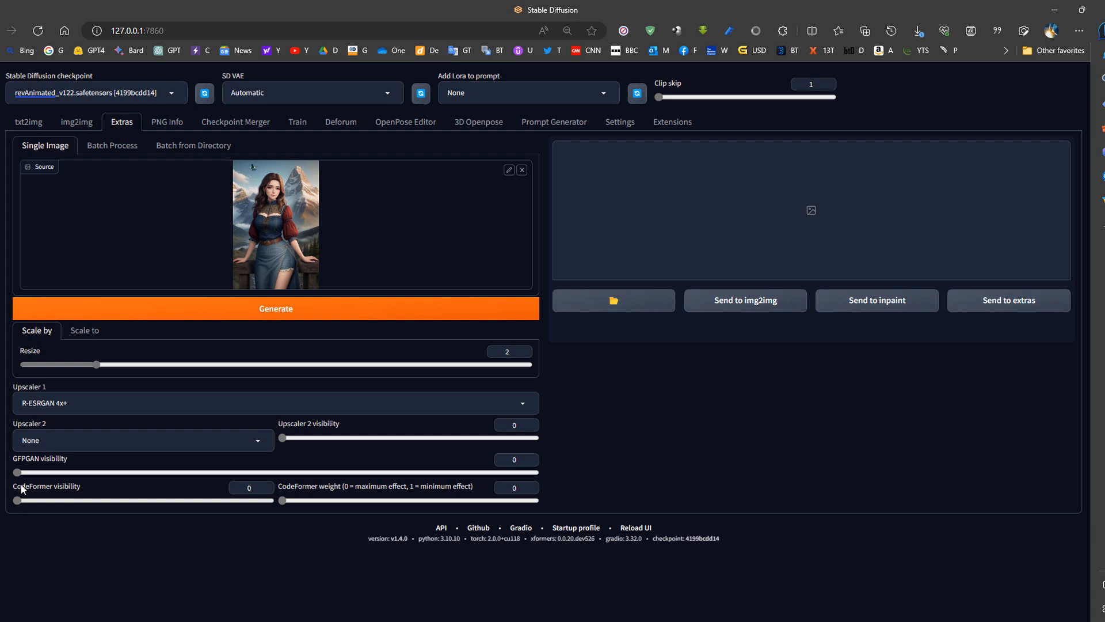
drag(18, 473, 108, 472)
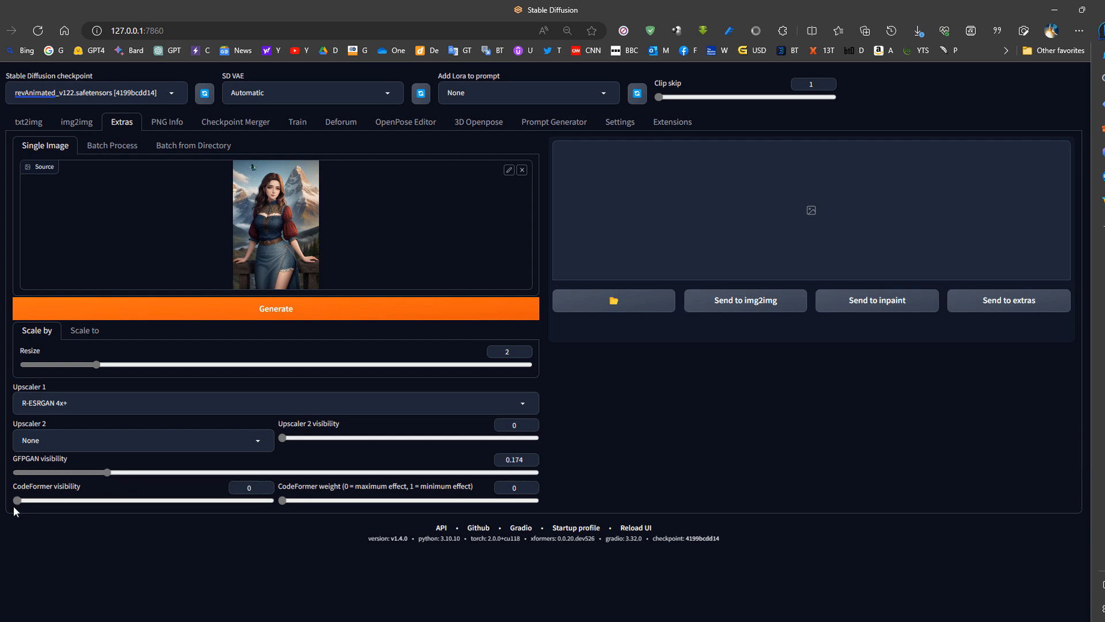
drag(17, 500, 192, 500)
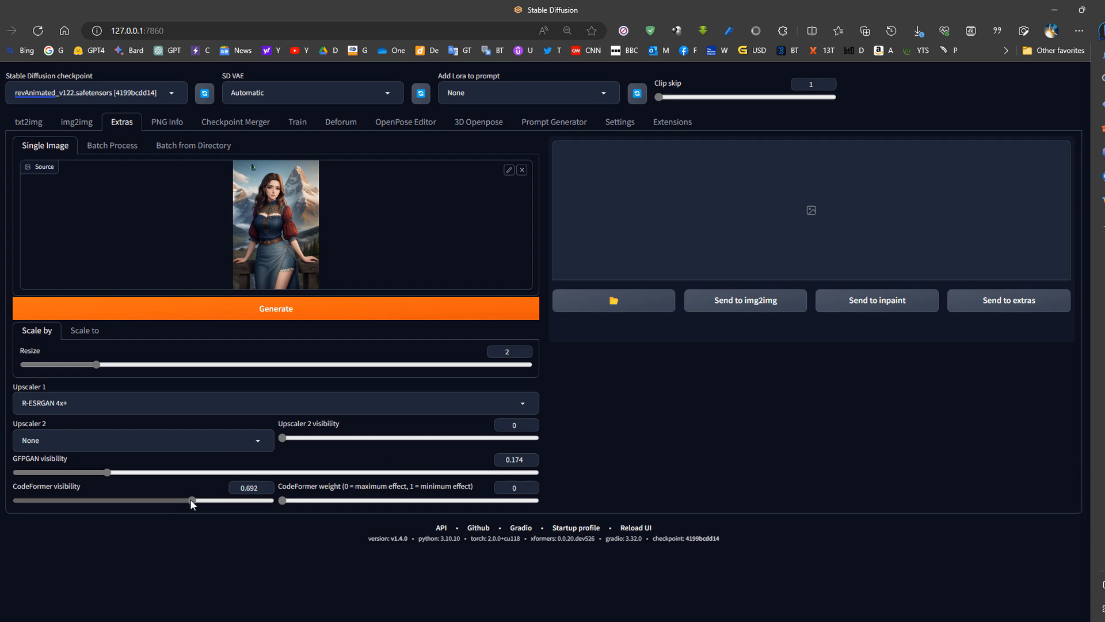
drag(191, 501, 139, 501)
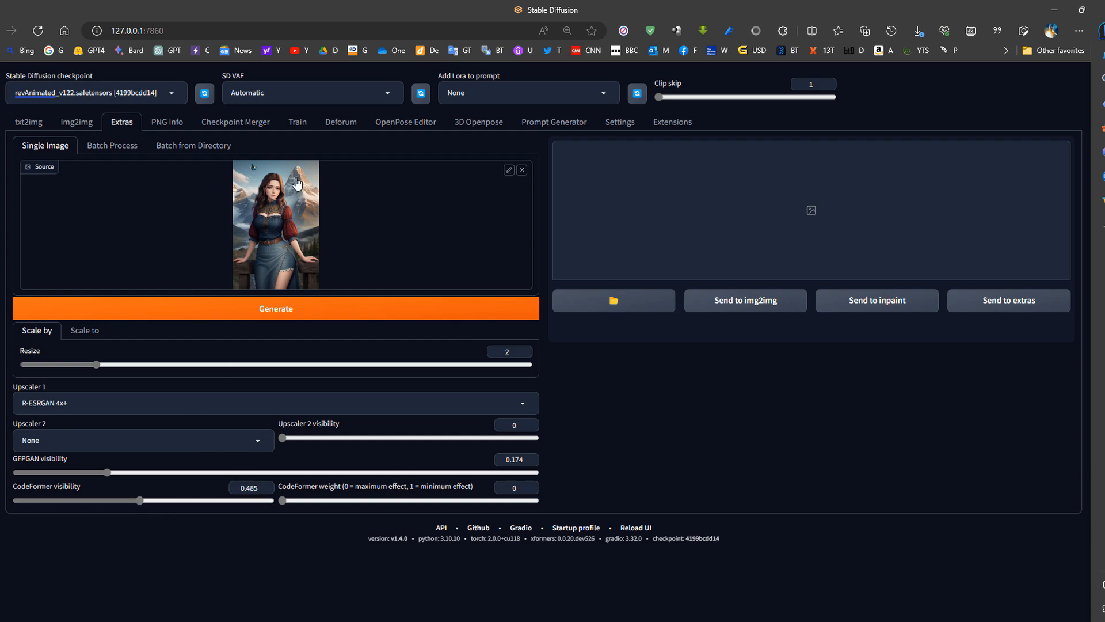
- For batch upscaling from a directory, set the output directory to E:\stable-diffusion-webui\outputs\img2img-images\ and the resize factor to 2.1
click(194, 149)
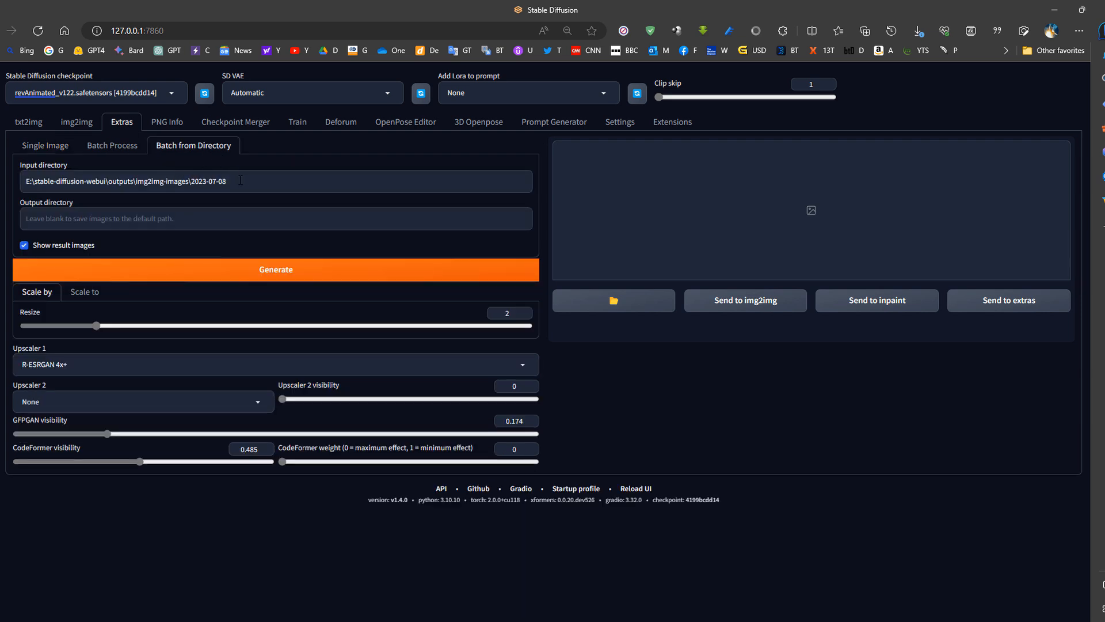
mouse_move(787, 620)
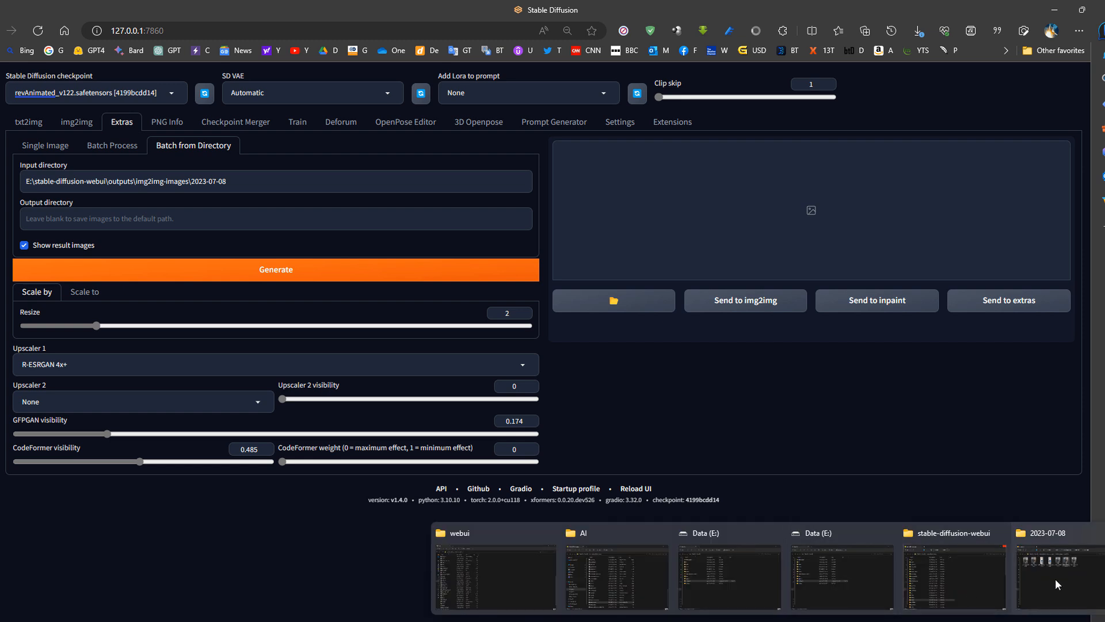
click(1038, 585)
click(770, 306)
key(ctrl+c)
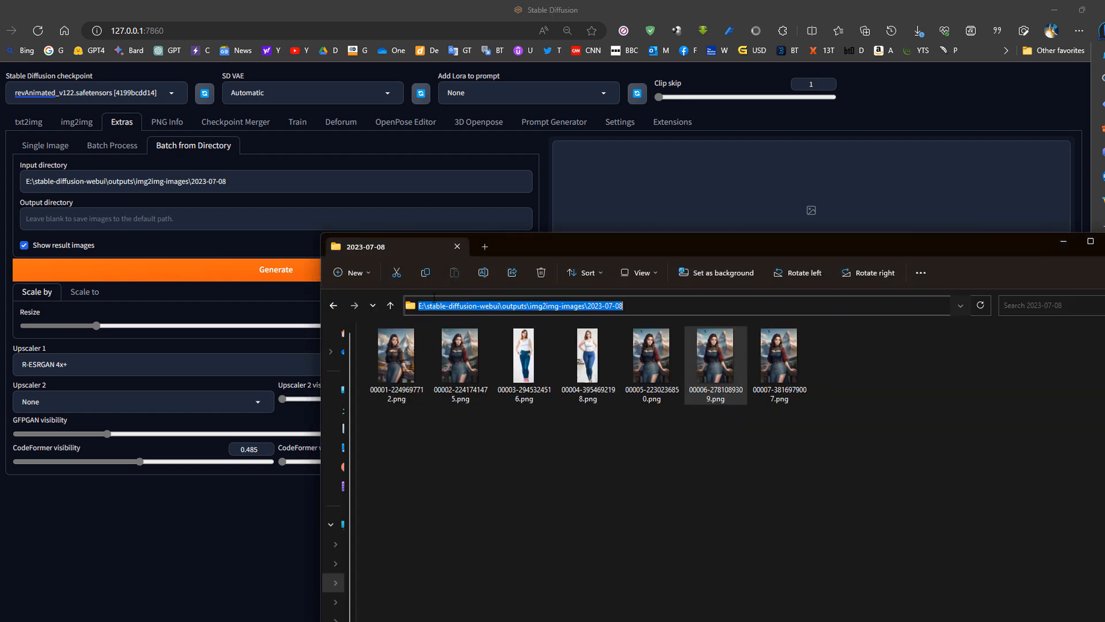
click(242, 185)
click(173, 218)
key(ctrl+v)
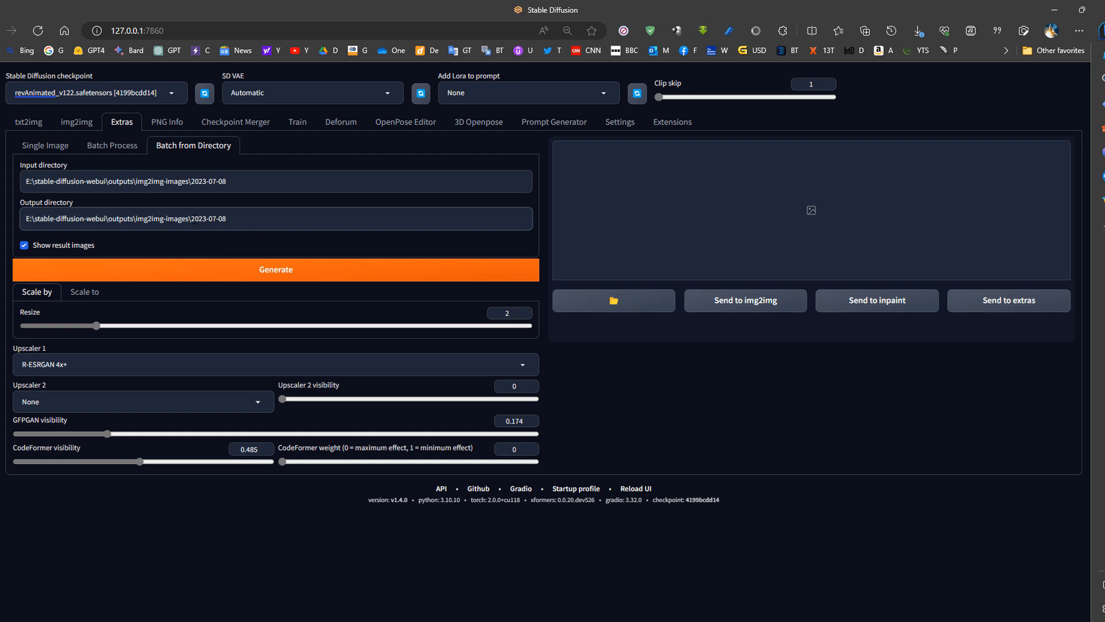
drag(192, 219, 324, 221)
key(BackSpace)
click(102, 327)
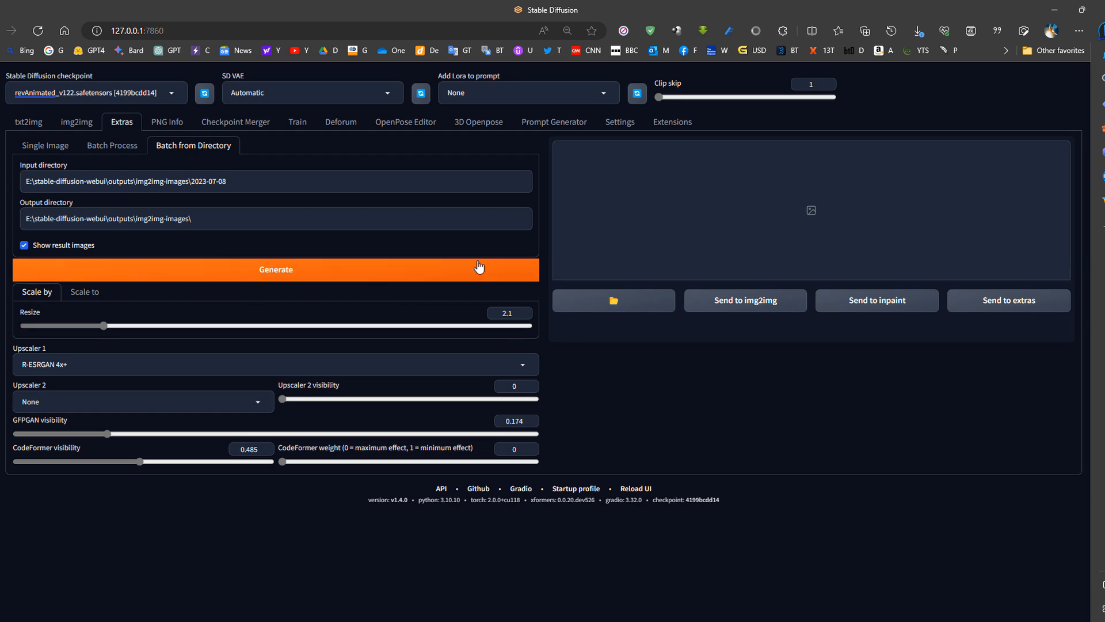
- Spread the stick figure's forearms outward from the body in the OpenPose Editor and return to txt2img
click(288, 124)
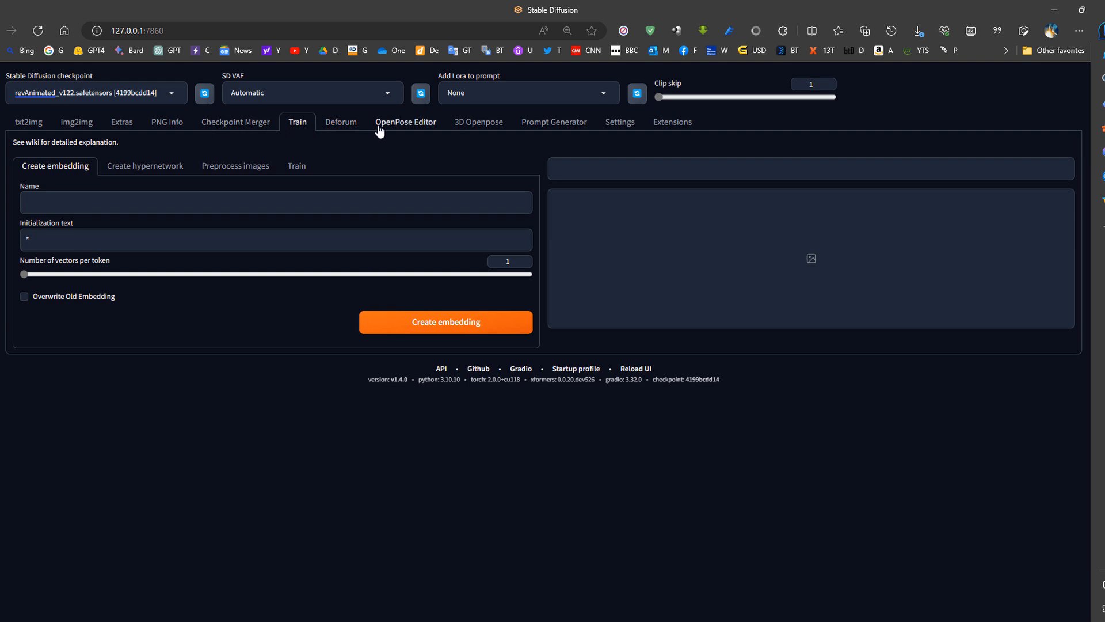
click(397, 122)
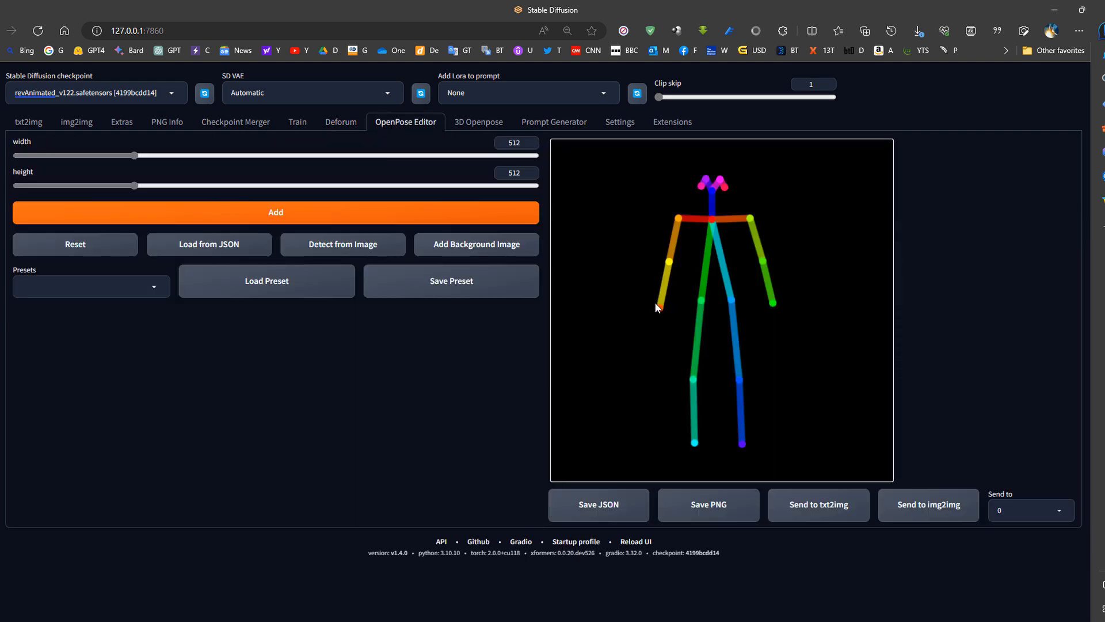
drag(632, 297, 633, 303)
mouse_move(674, 267)
mouse_down()
mouse_move(668, 245)
mouse_move(661, 252)
mouse_up()
mouse_move(750, 218)
mouse_down()
mouse_move(749, 231)
mouse_move(752, 220)
mouse_up()
drag(773, 302, 795, 299)
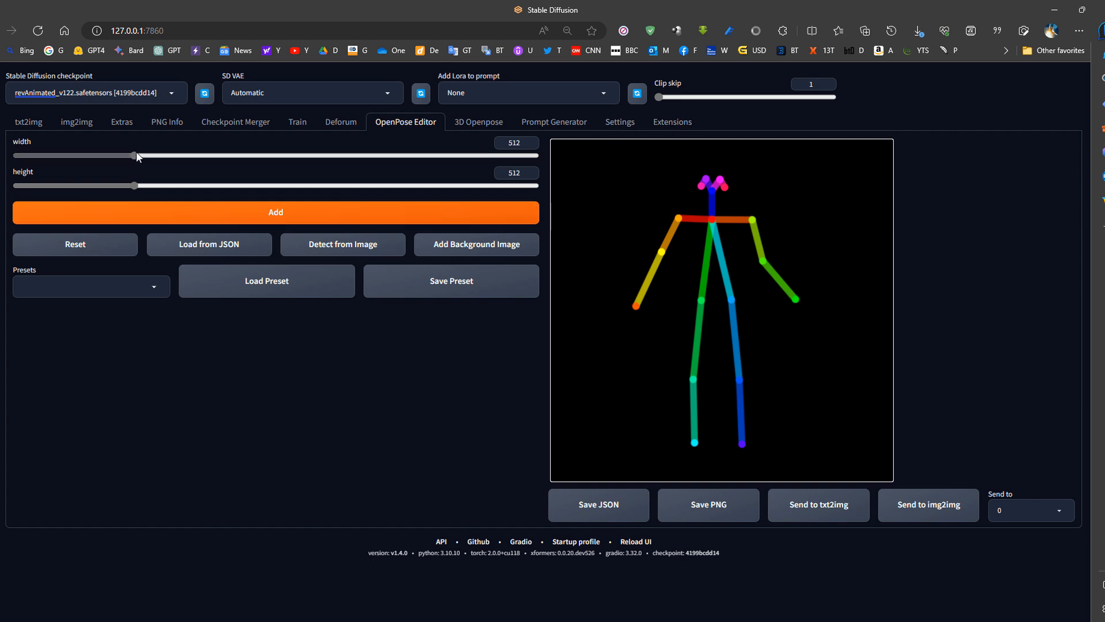
click(25, 126)
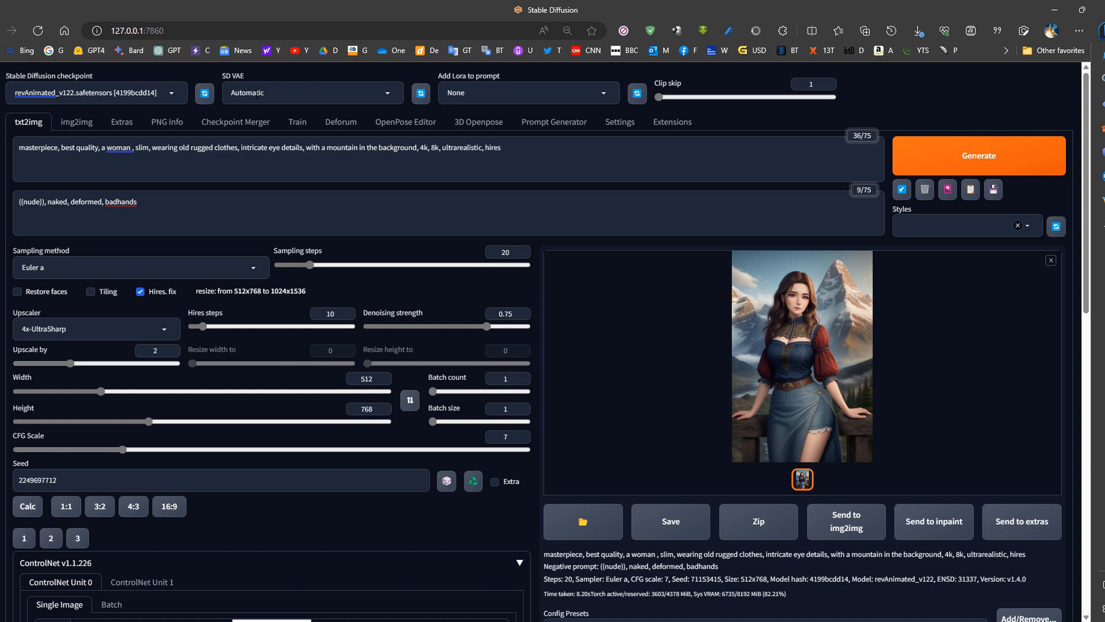
- Browse the available Stable Diffusion checkpoints, and try Clip skip values up to 12 before returning it to 1
click(174, 92)
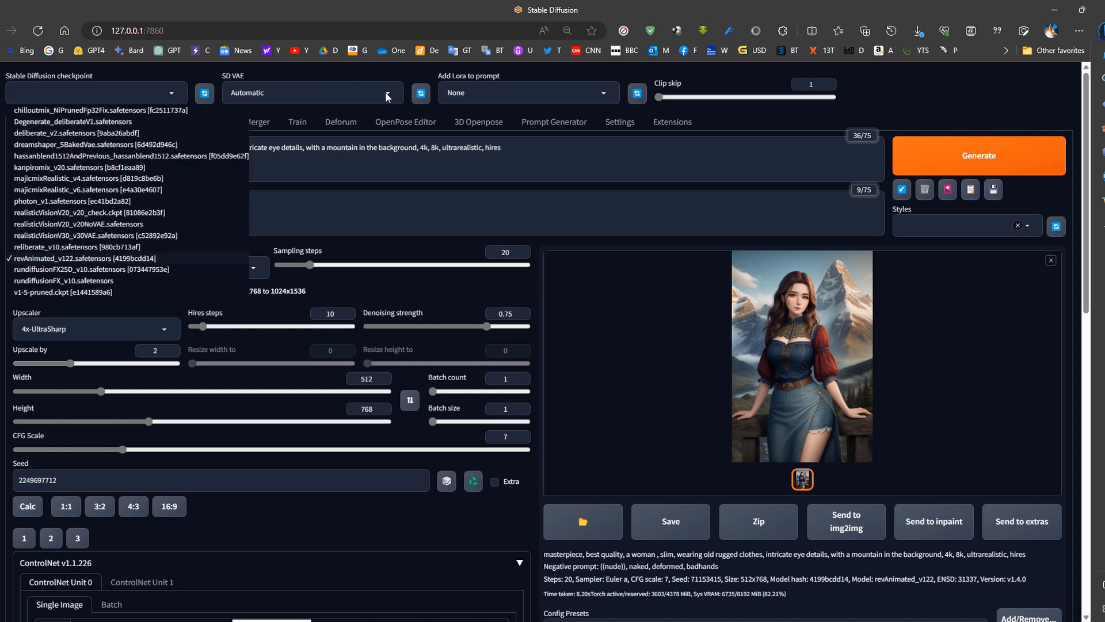
click(377, 66)
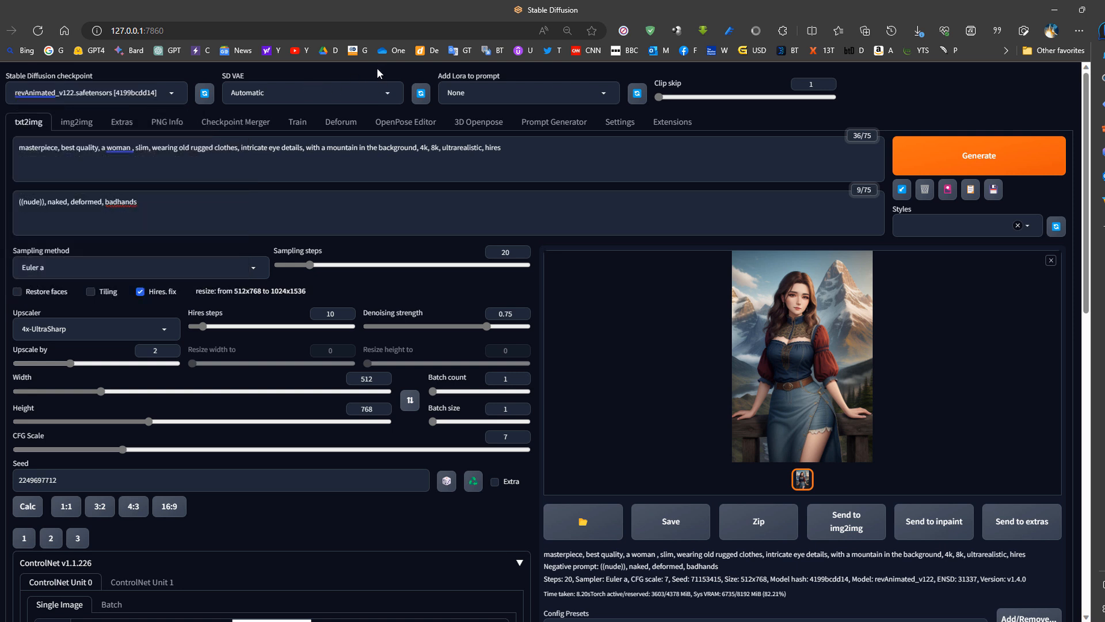
click(675, 98)
click(660, 98)
click(672, 98)
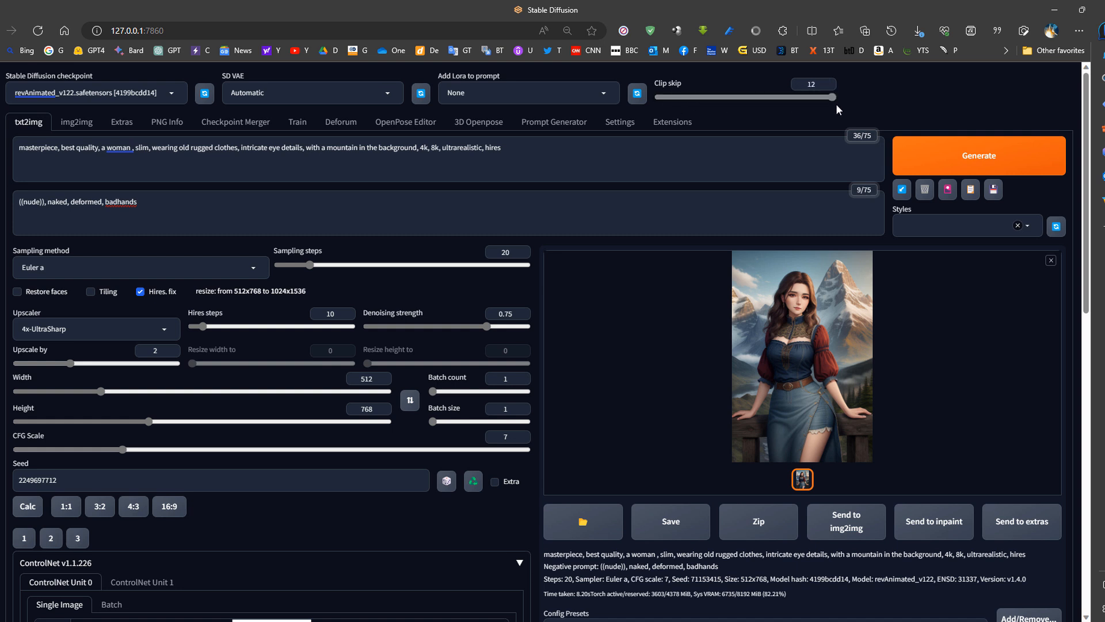
click(672, 97)
drag(709, 93, 659, 99)
drag(675, 96, 770, 99)
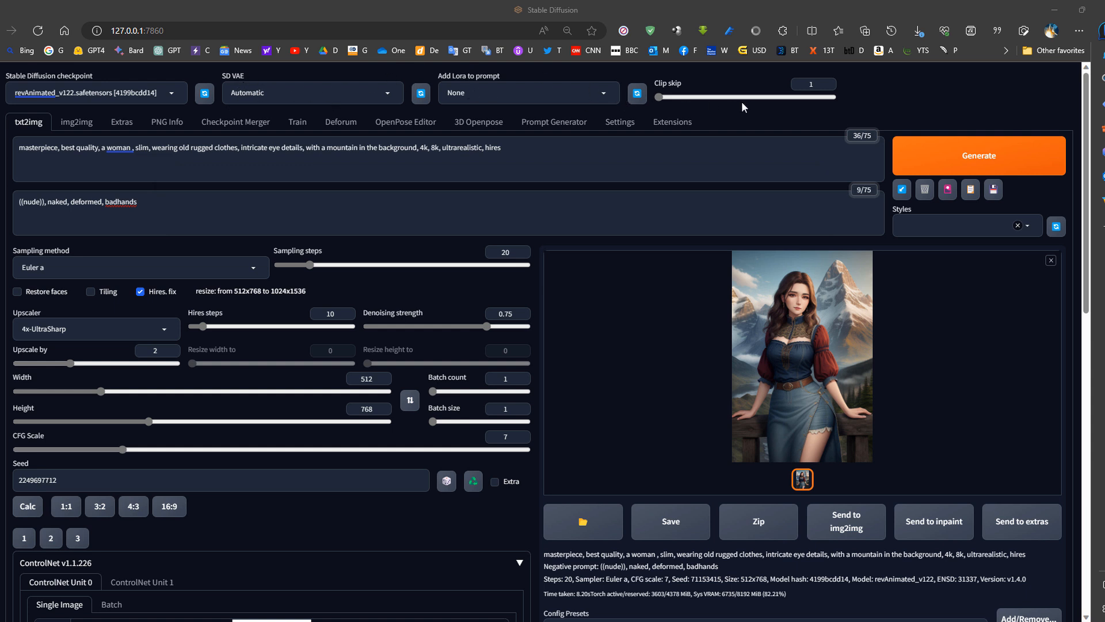
- Open the ControlNet settings and examine the Multi ControlNet maximum models amount and the other options
click(620, 123)
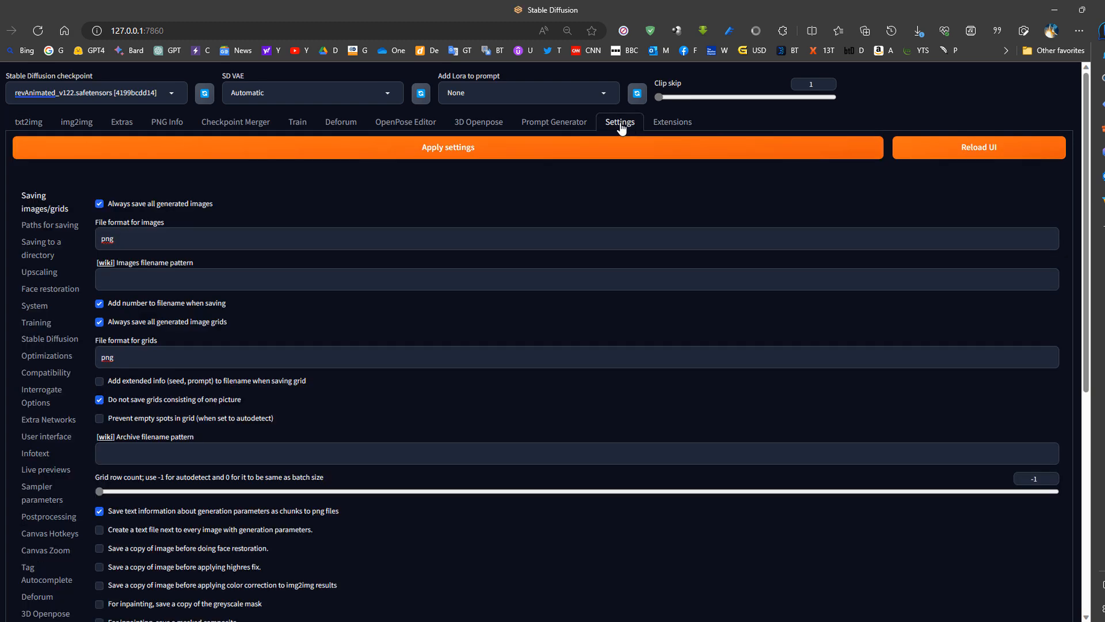
scroll(73, 289, down, 1)
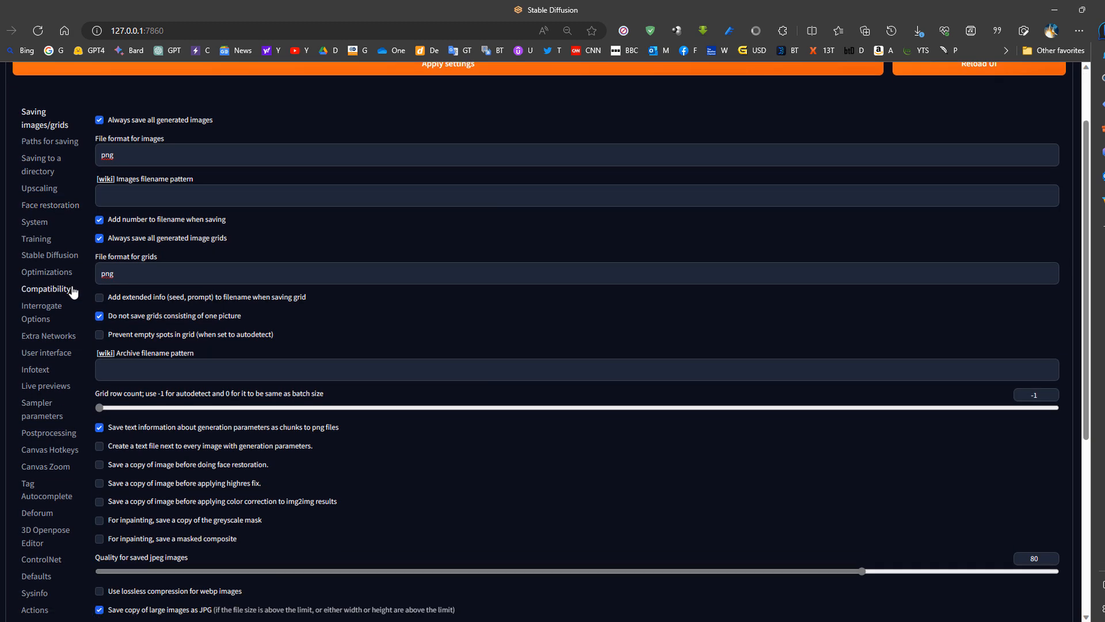
scroll(58, 403, down, 1)
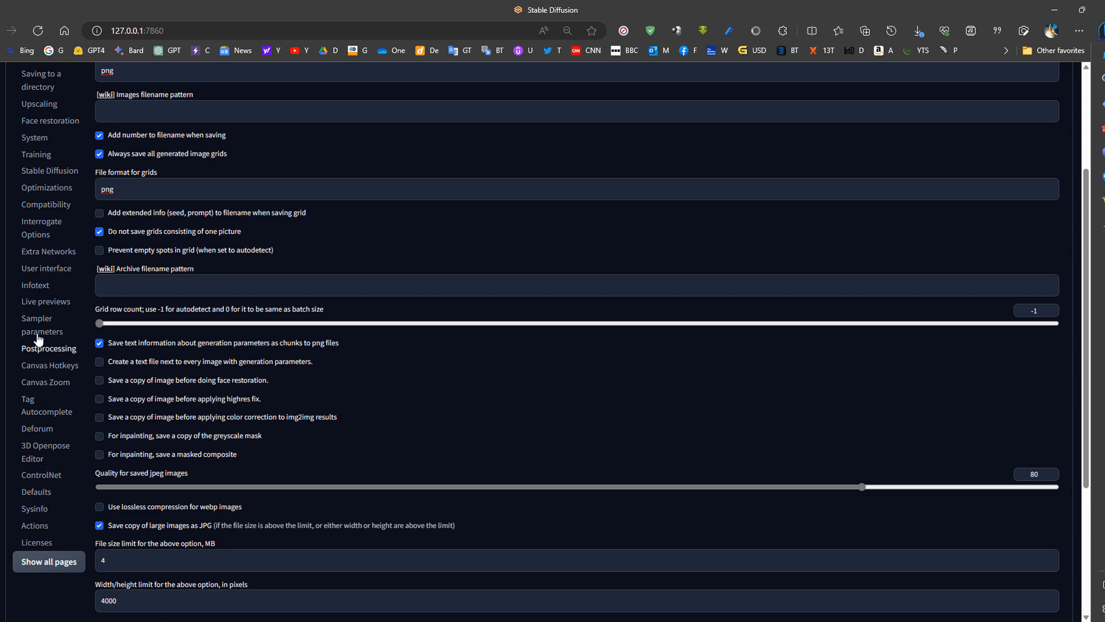
click(50, 481)
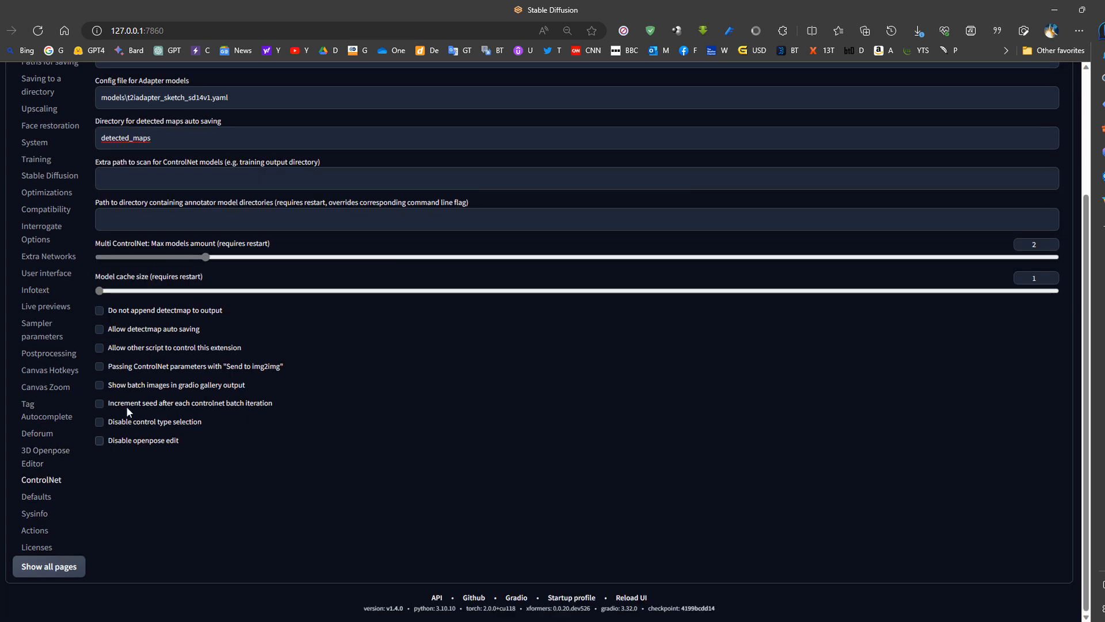
scroll(212, 288, up, 3)
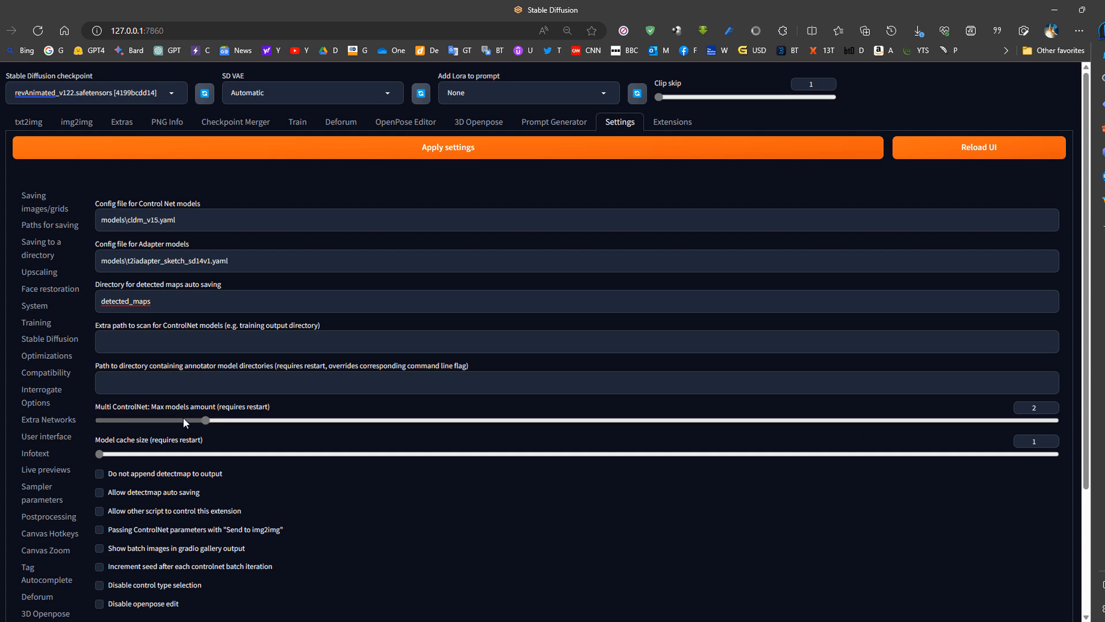
mouse_move(205, 419)
mouse_down()
mouse_move(547, 433)
mouse_move(198, 434)
mouse_up()
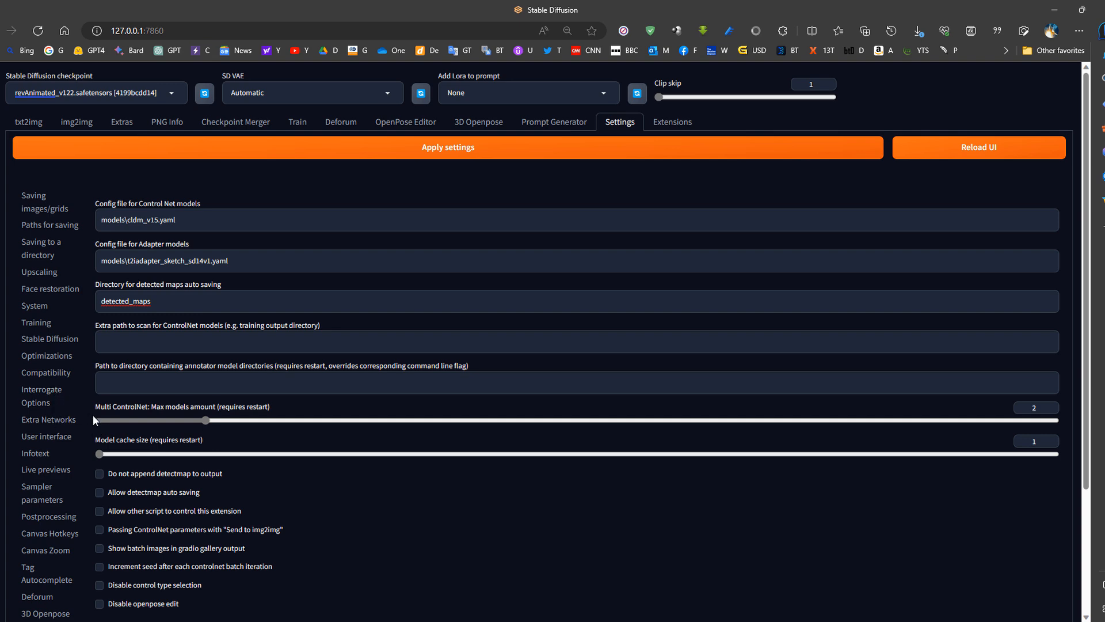
scroll(57, 438, down, 1)
scroll(73, 493, down, 1)
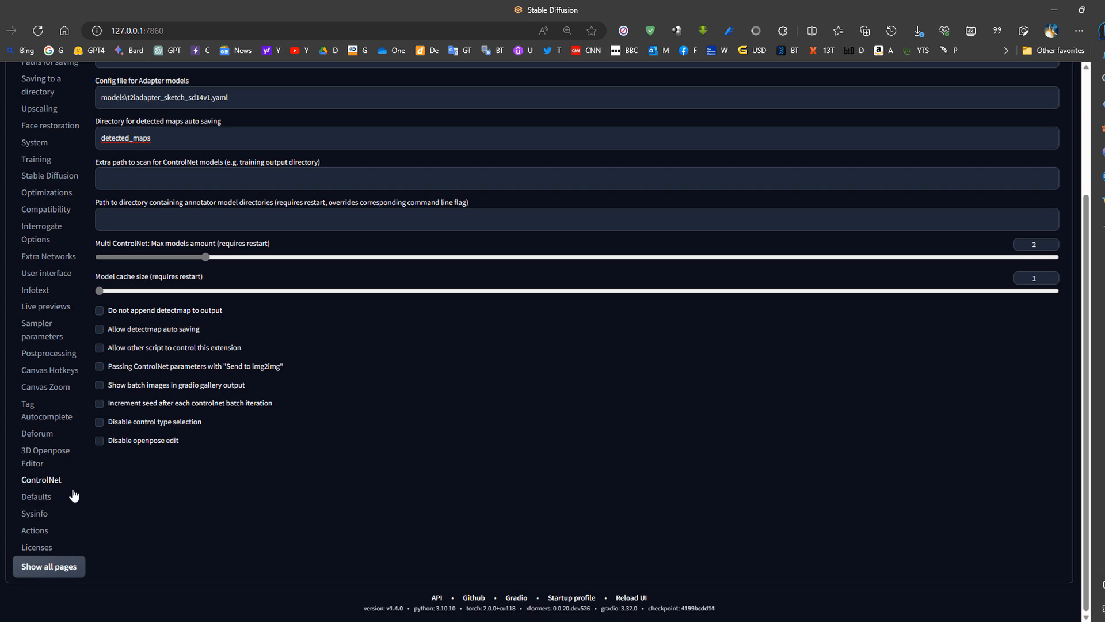
- In the User interface settings, search the Quicksettings list for "vae" and clear the search without adding an entry
scroll(73, 493, up, 1)
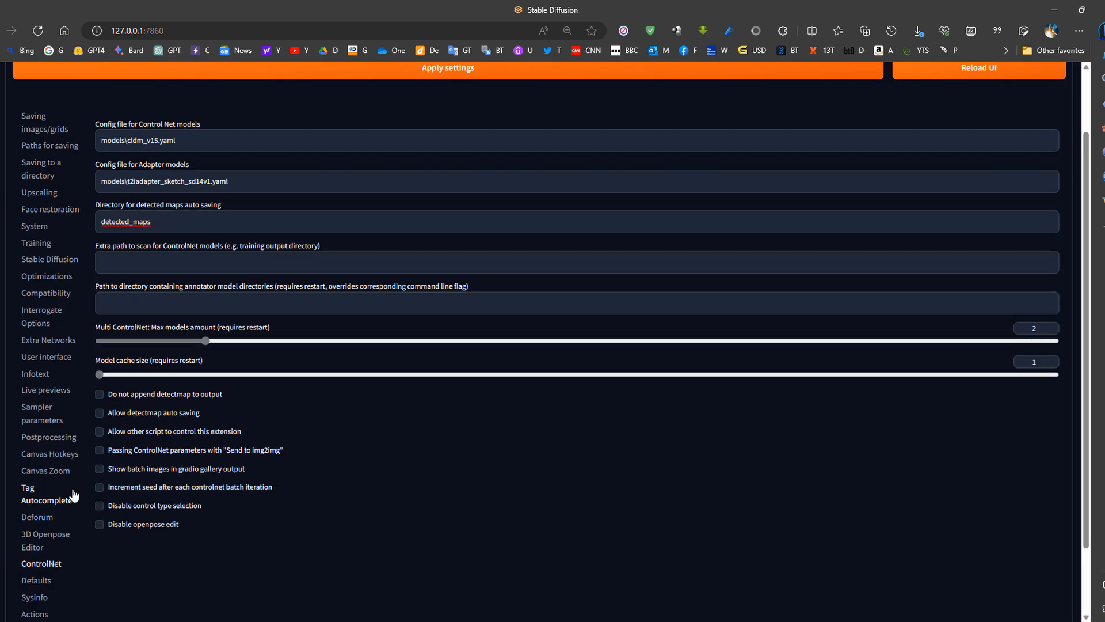
click(46, 357)
scroll(161, 342, down, 3)
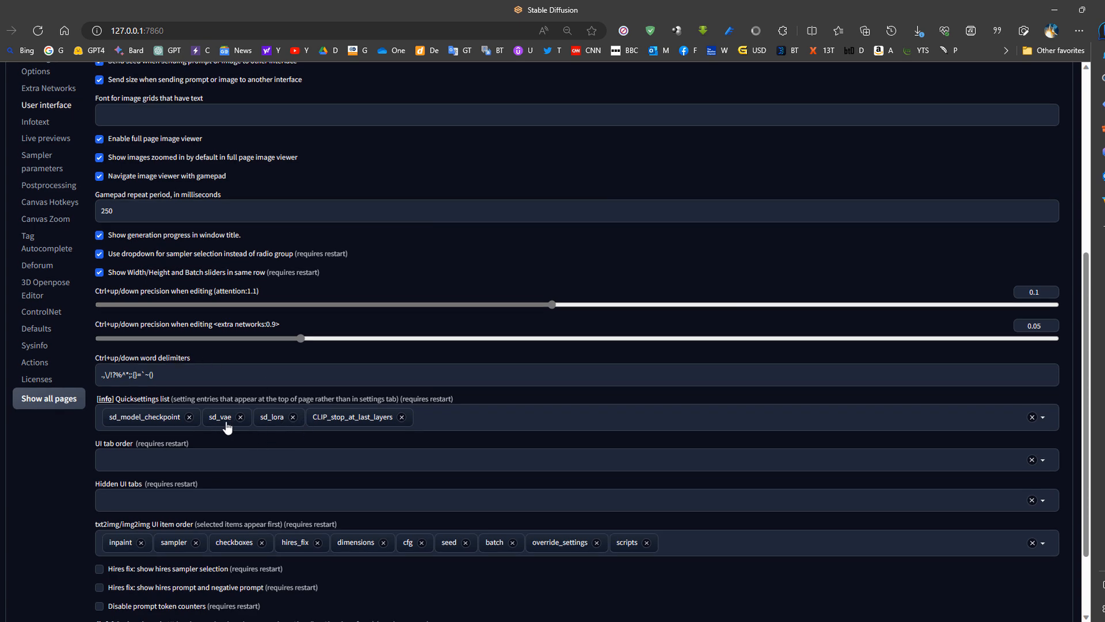
scroll(228, 426, up, 4)
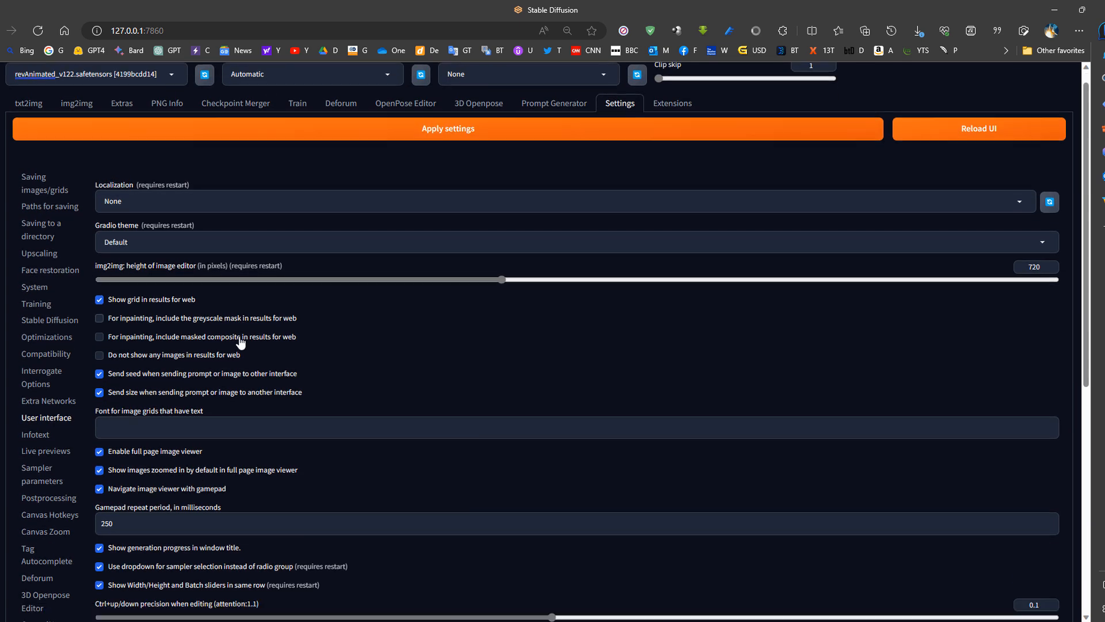
scroll(241, 342, down, 5)
click(468, 318)
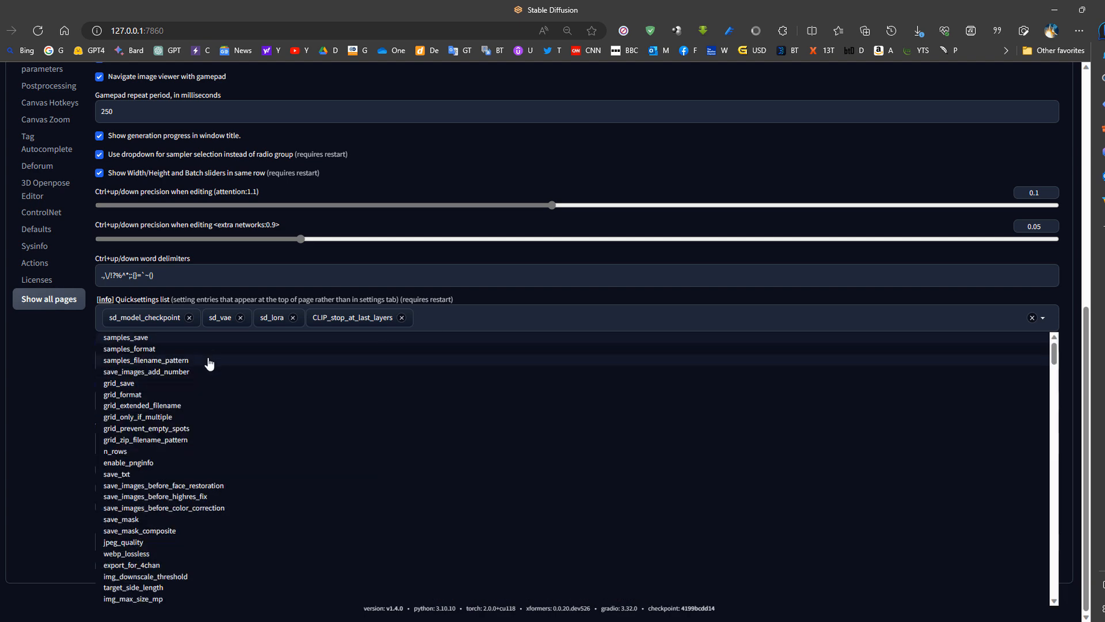
text(vae)
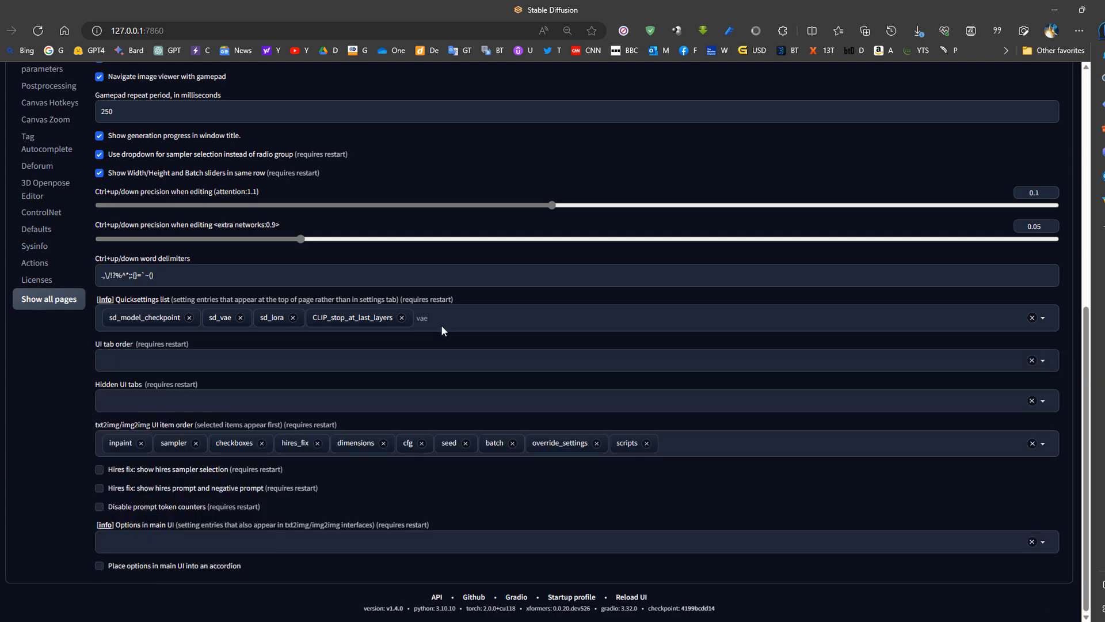
key(BackSpace)
key(BackSpace)
key(BackSpace)
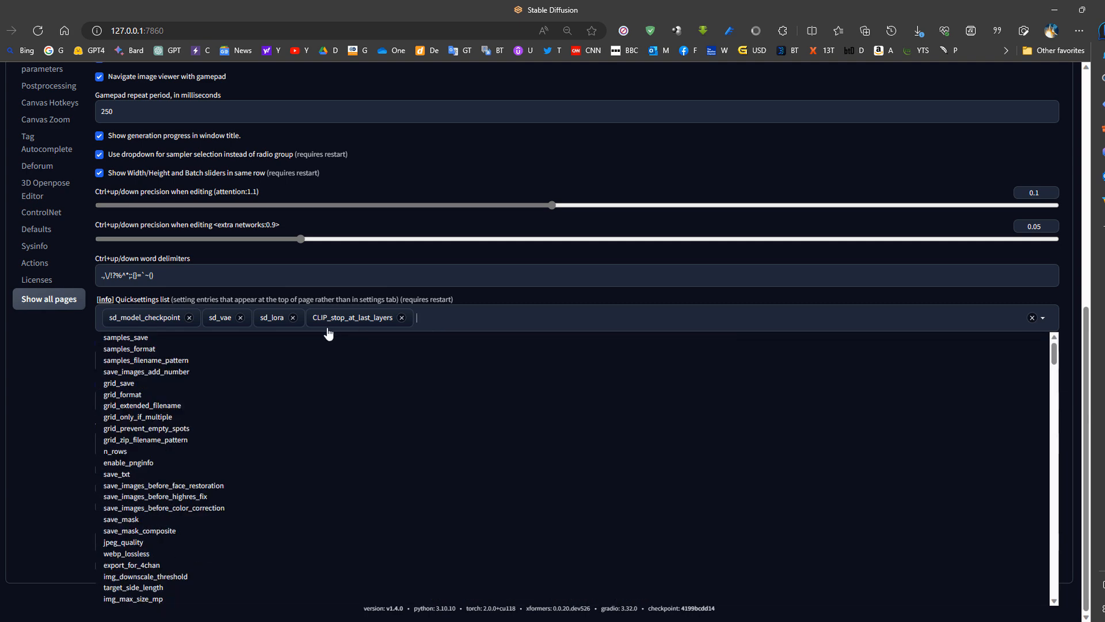
click(465, 300)
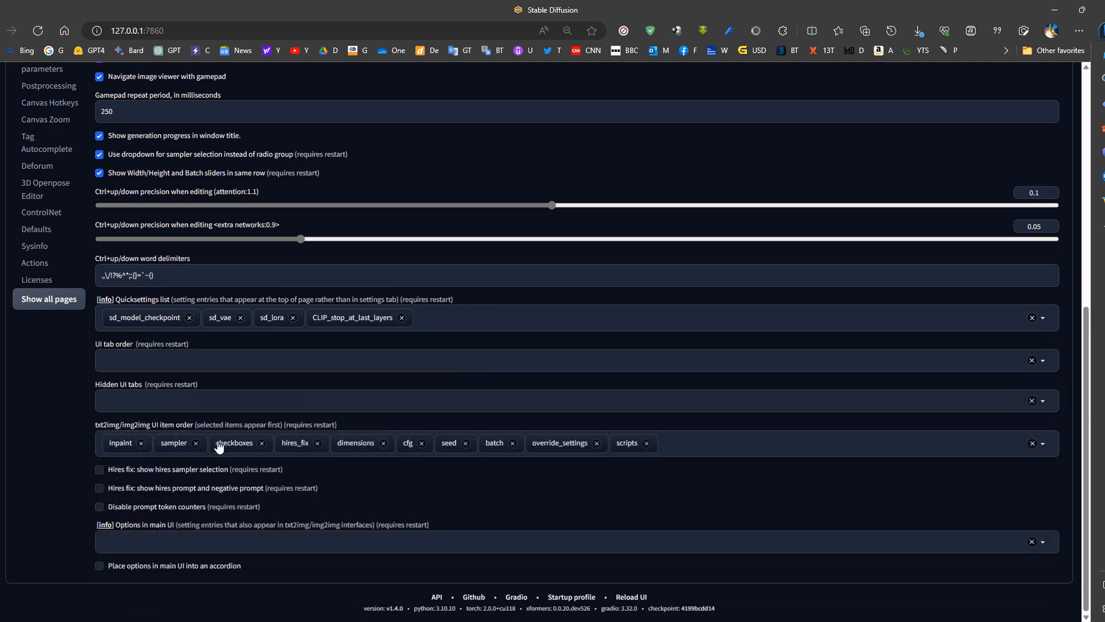
- Leave the User interface settings and return to txt2img
scroll(226, 424, up, 6)
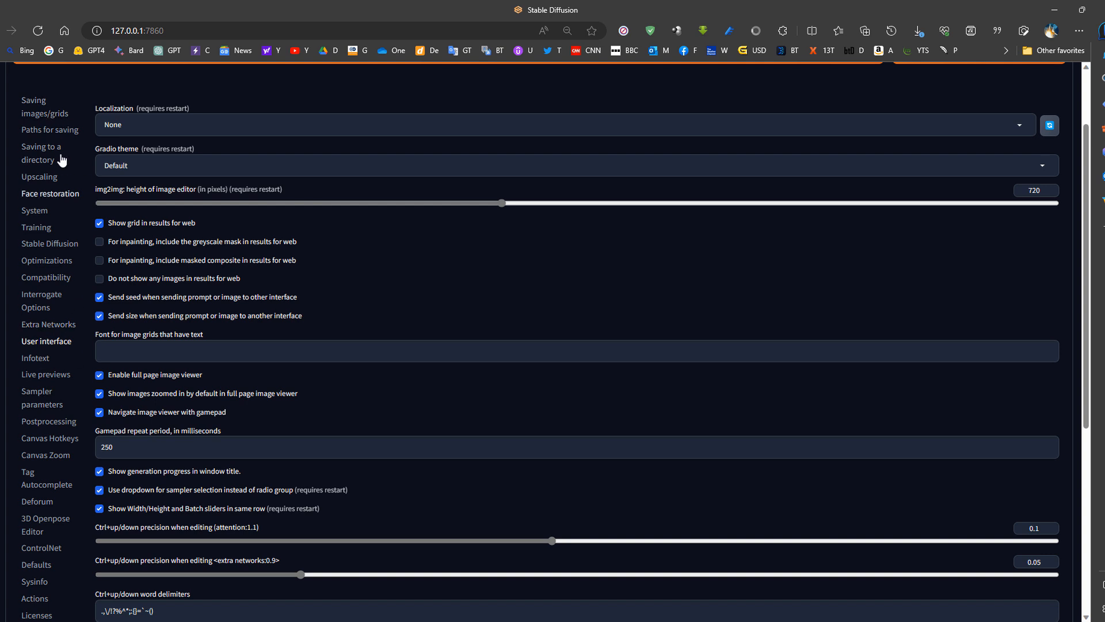
scroll(63, 322, up, 2)
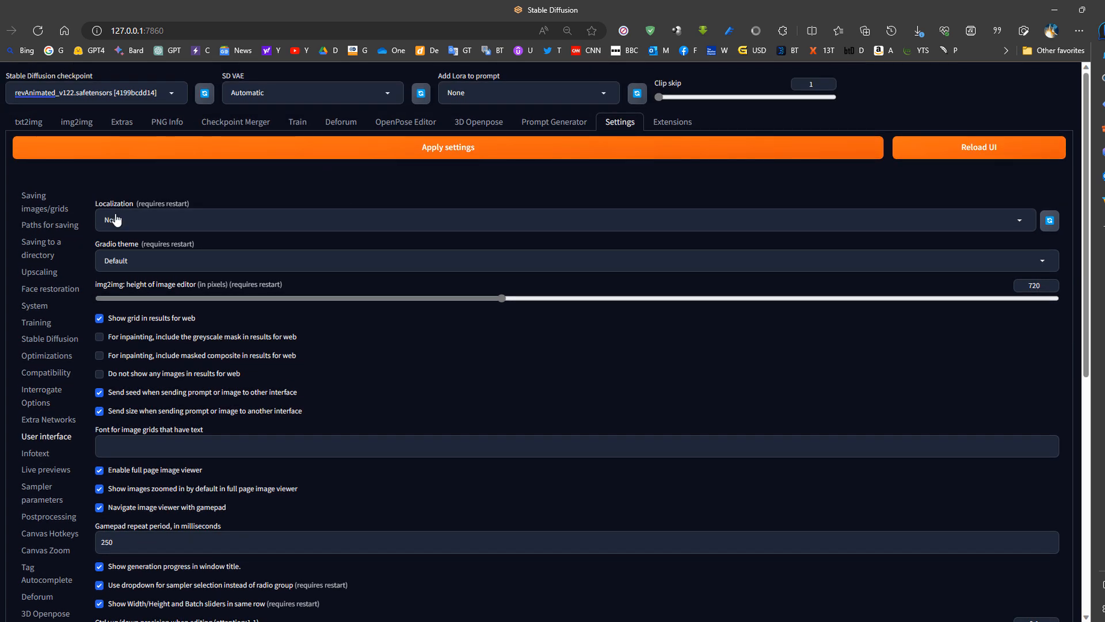
click(30, 125)
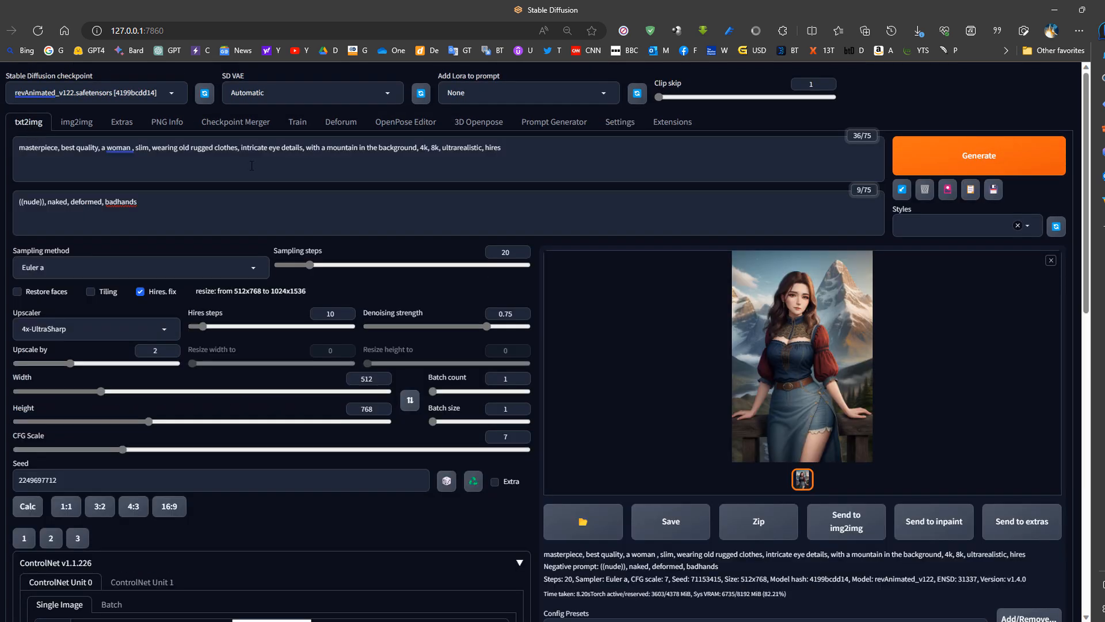